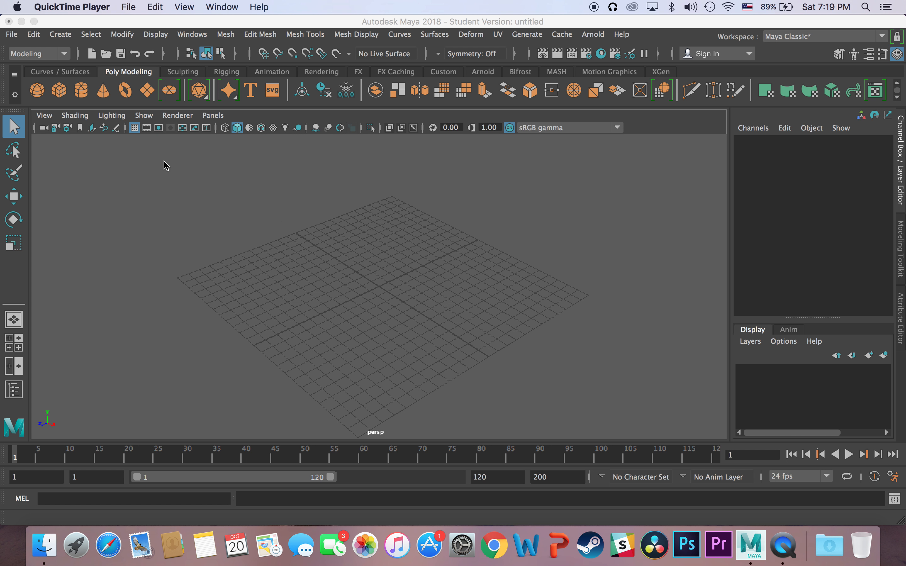
Create a polygon cylinder at the origin and change the viewport background to the blue-grey gradient.
left_click(81, 90)
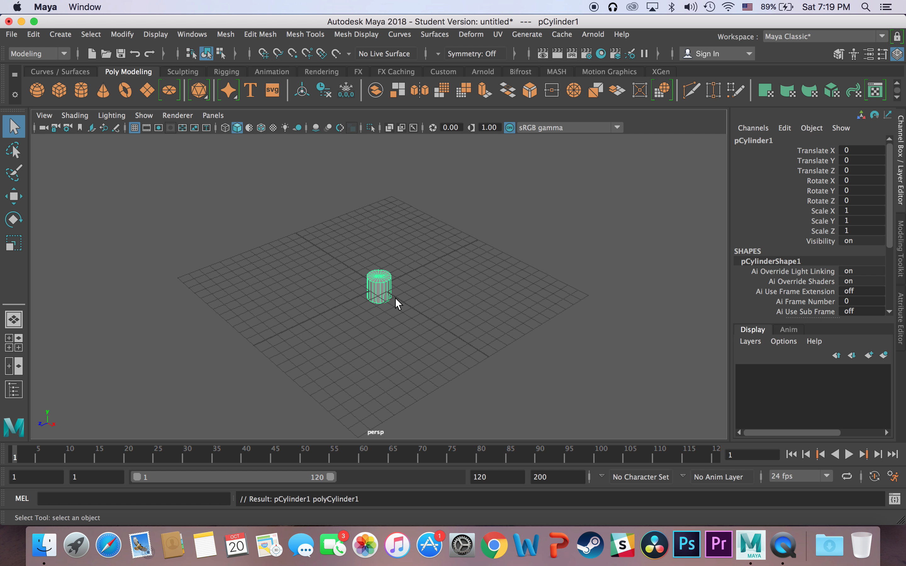
key("alt+b")
key("alt+b")
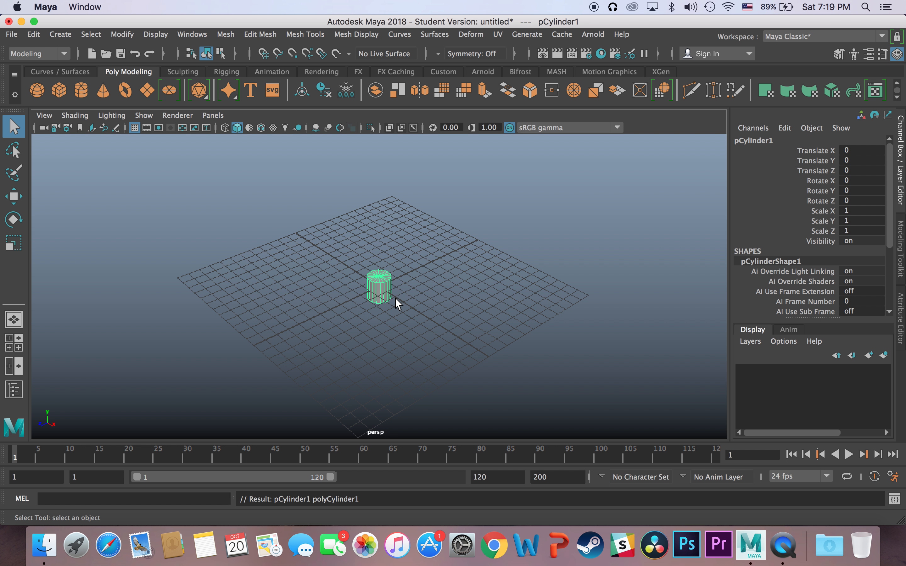
Examine the cylinder and grid by zooming and orbiting around them from several angles.
scroll(396, 299, "down", 3)
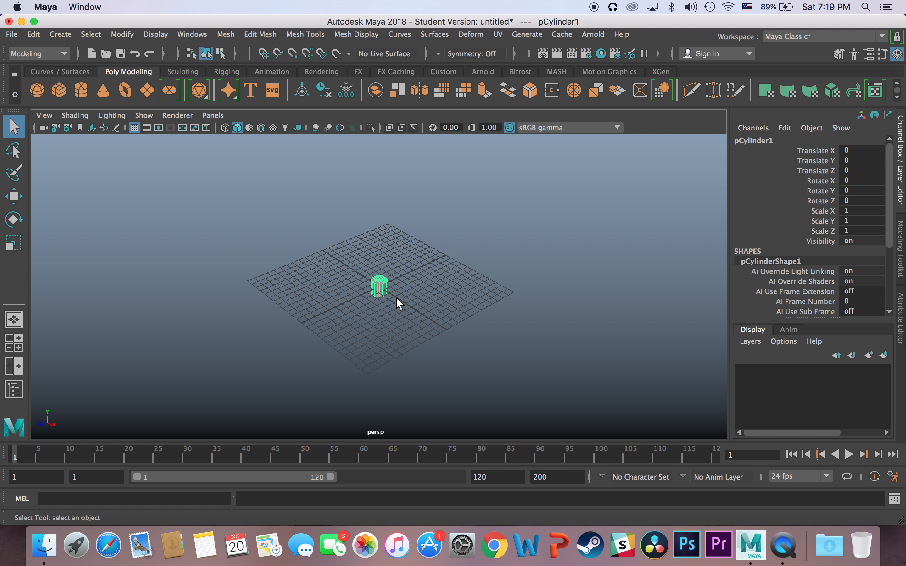
scroll(394, 296, "up", 5)
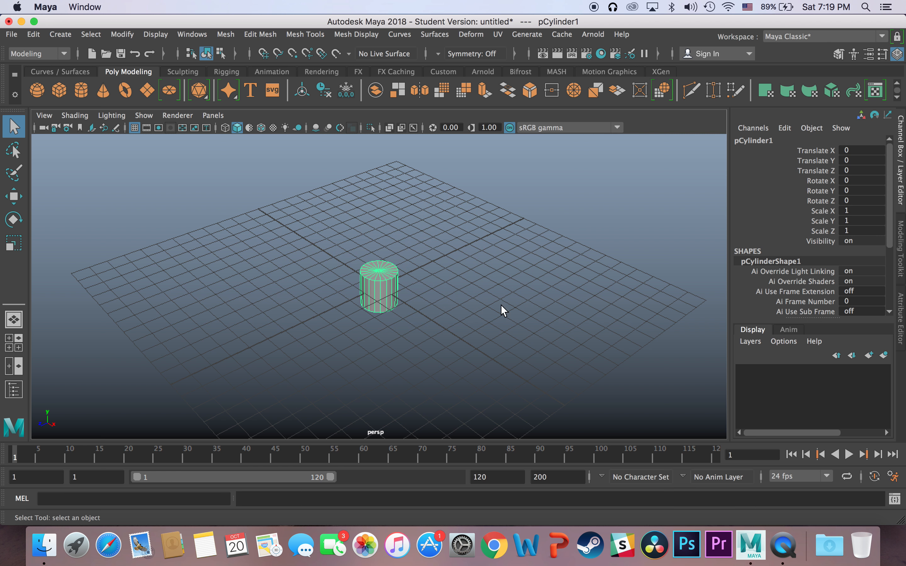
left_click_drag(501, 305, 318, 313, "alt")
left_click_drag(386, 300, 476, 297, "alt")
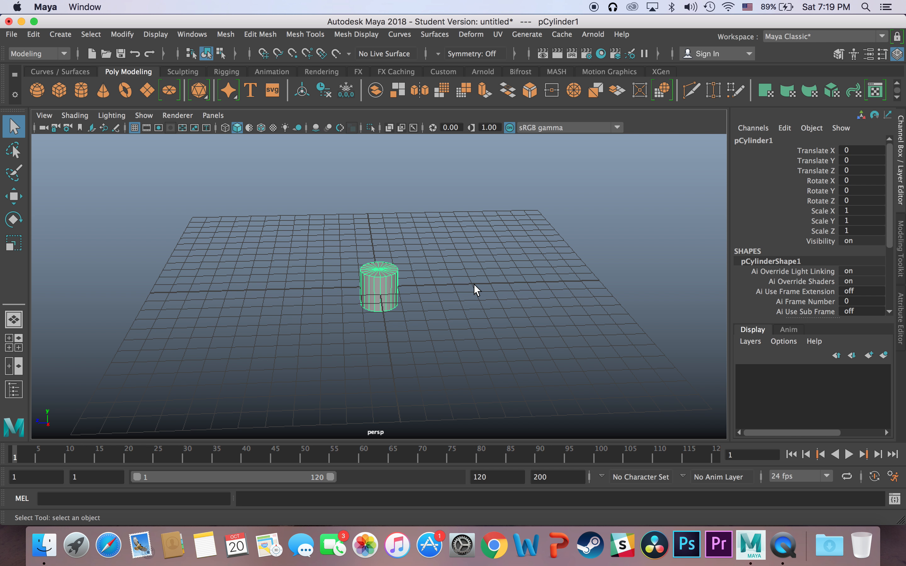
left_click_drag(482, 283, 352, 284, "alt")
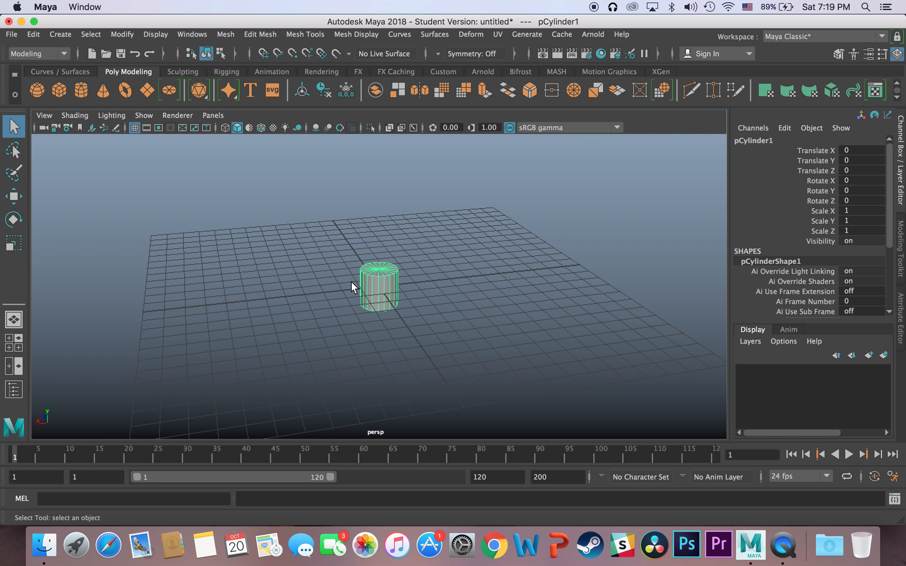
left_click_drag(445, 271, 386, 278, "alt")
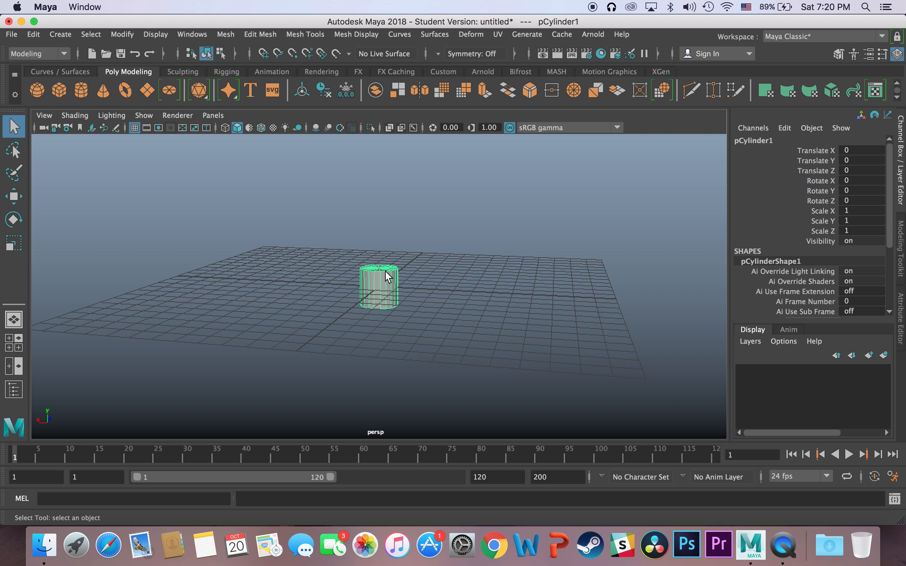
left_click_drag(387, 276, 422, 295, "alt")
scroll(377, 294, "up", 3)
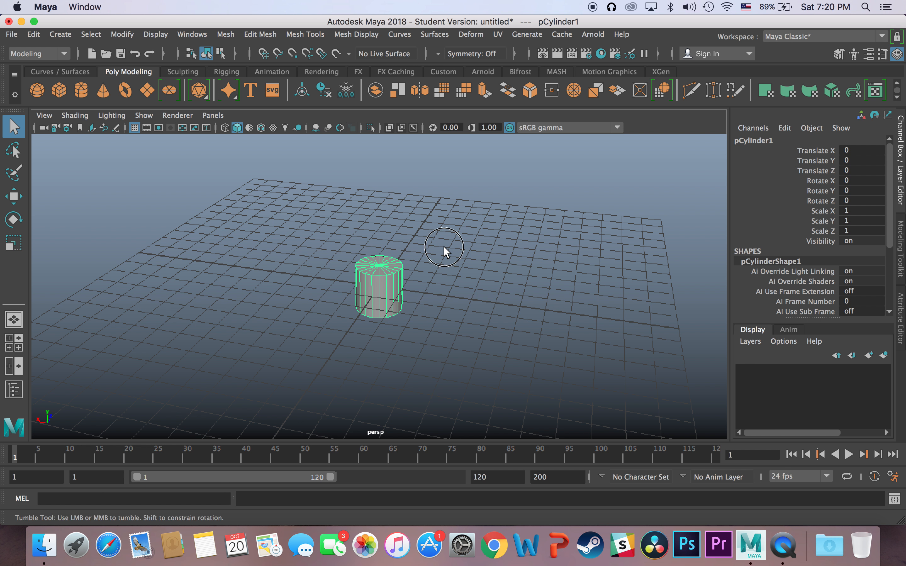
left_click_drag(443, 246, 393, 236, "alt")
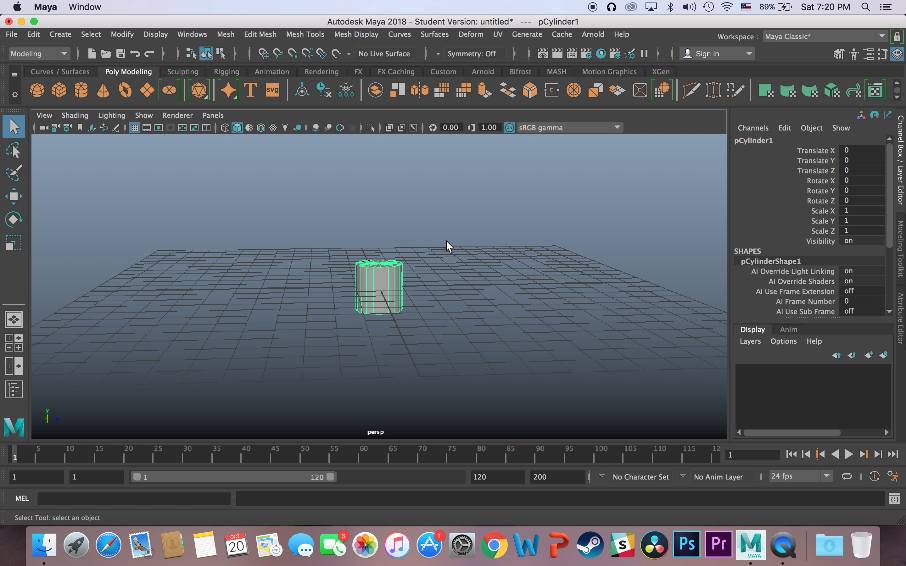
Examine the scene by panning, zooming and orbiting the view near to and far from the cylinder.
middle_click_drag(446, 240, 368, 234, "alt")
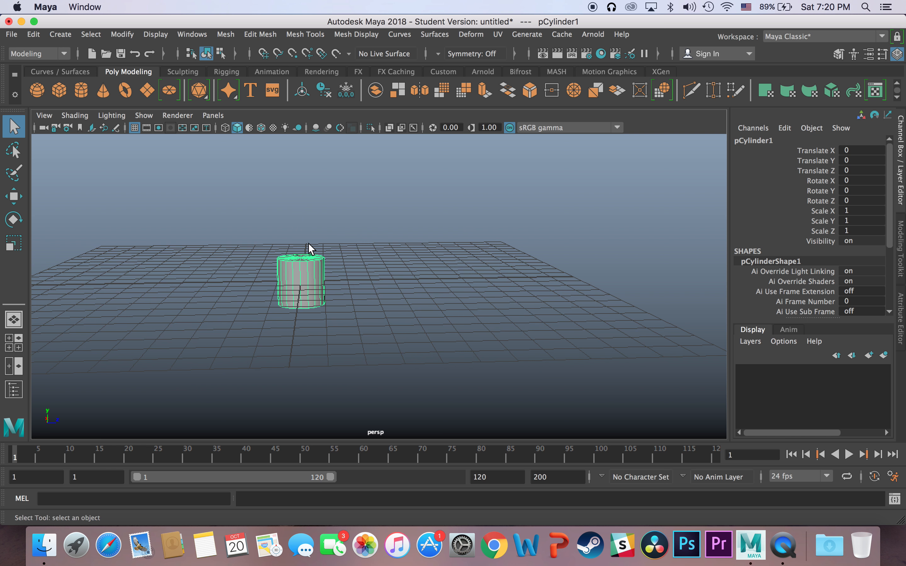
right_click_drag(320, 255, 336, 246, "alt")
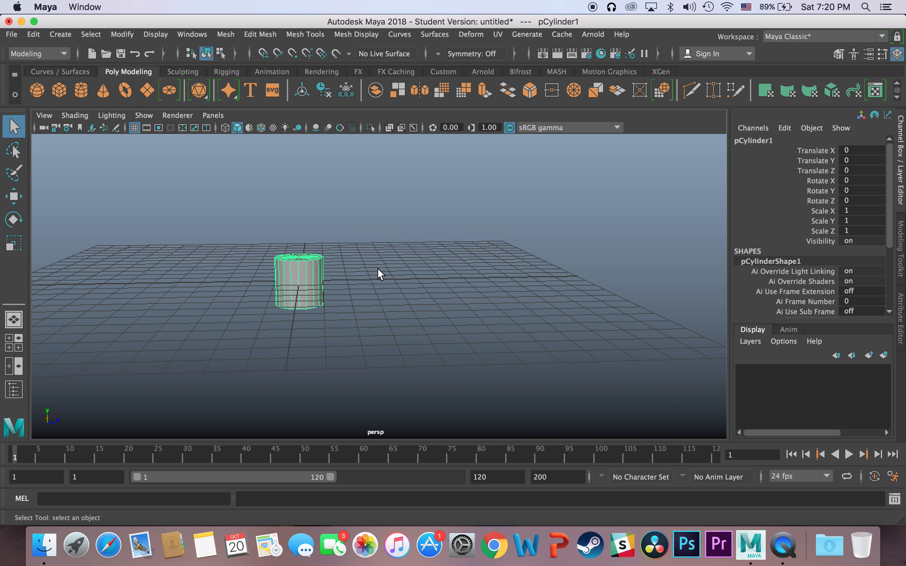
scroll(363, 270, "up", 5)
scroll(363, 270, "down", 8)
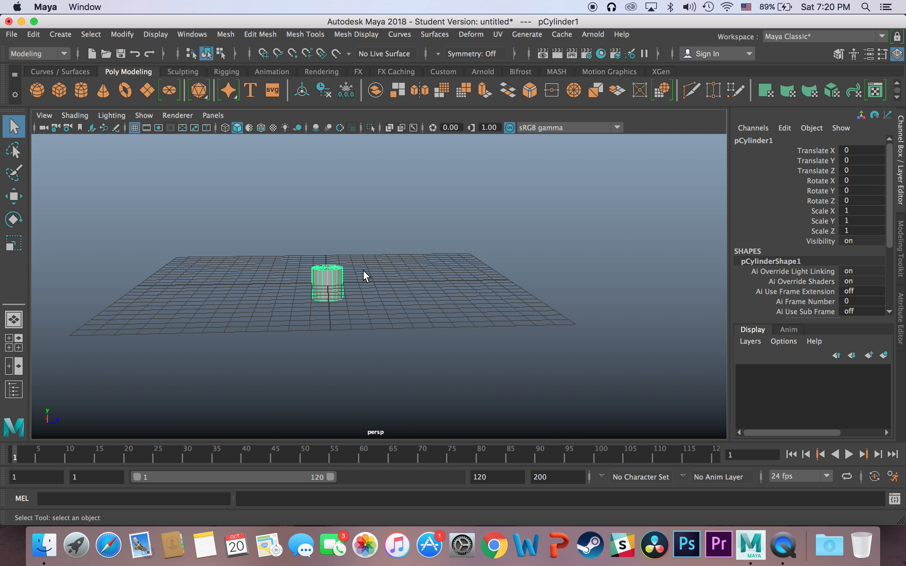
scroll(363, 271, "up", 10)
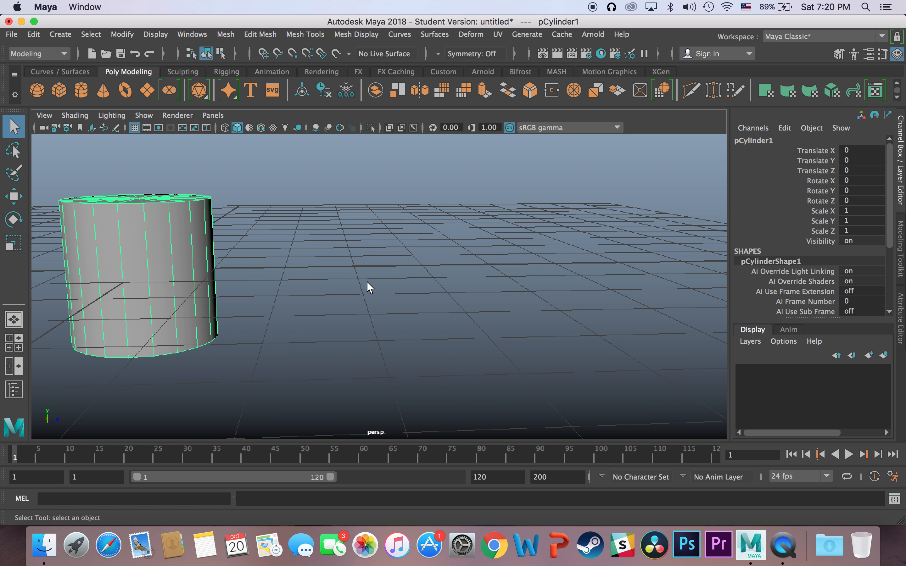
right_click_drag(359, 263, 348, 339, "alt")
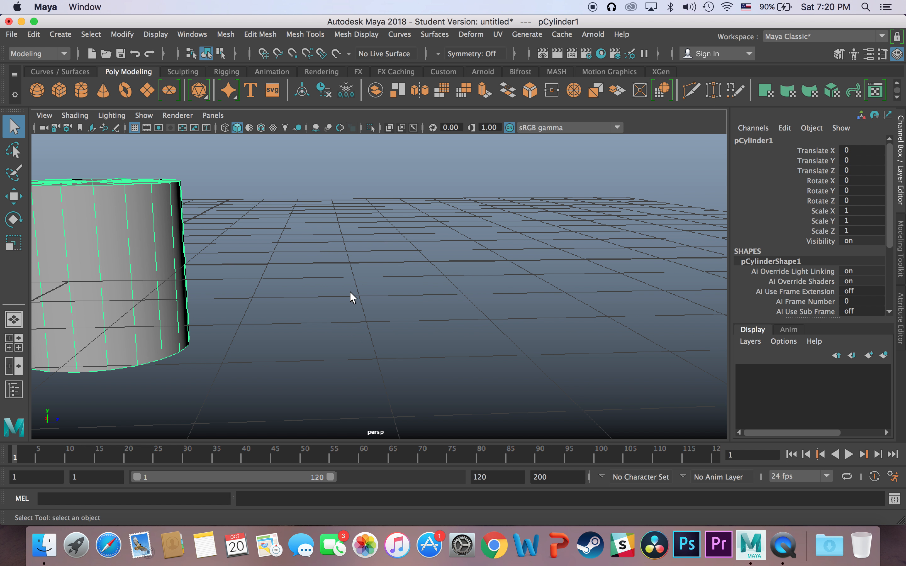
scroll(349, 291, "up", 2)
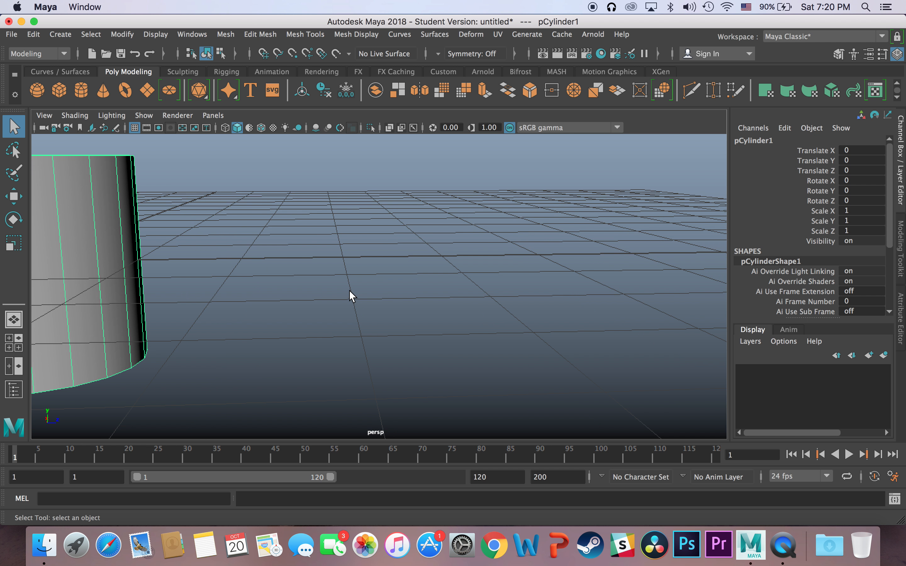
scroll(349, 291, "down", 4)
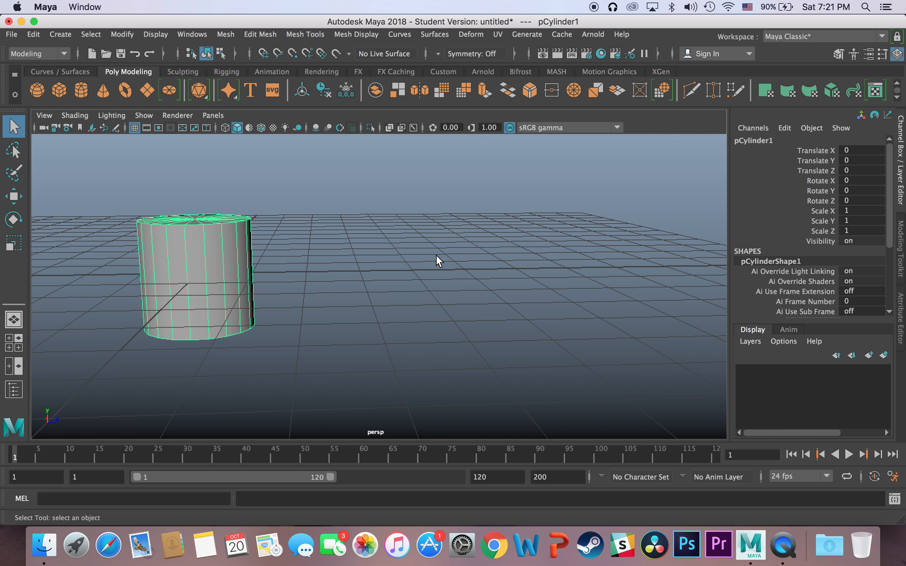
middle_click_drag(469, 254, 409, 191, "alt")
left_click_drag(409, 192, 397, 256, "alt")
scroll(398, 256, "up", 5)
scroll(398, 256, "down", 10)
middle_click_drag(398, 256, 192, 215, "alt")
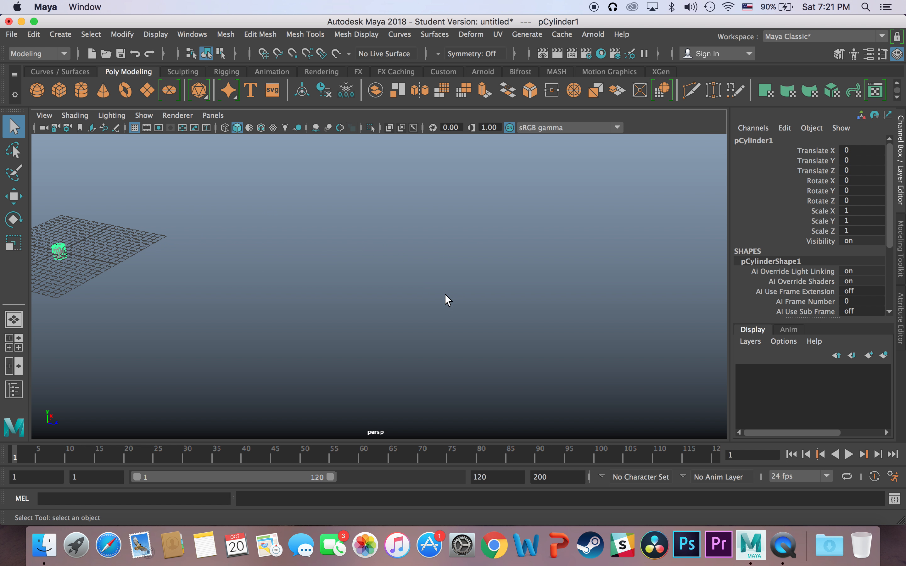
left_click_drag(374, 317, 246, 255, "alt")
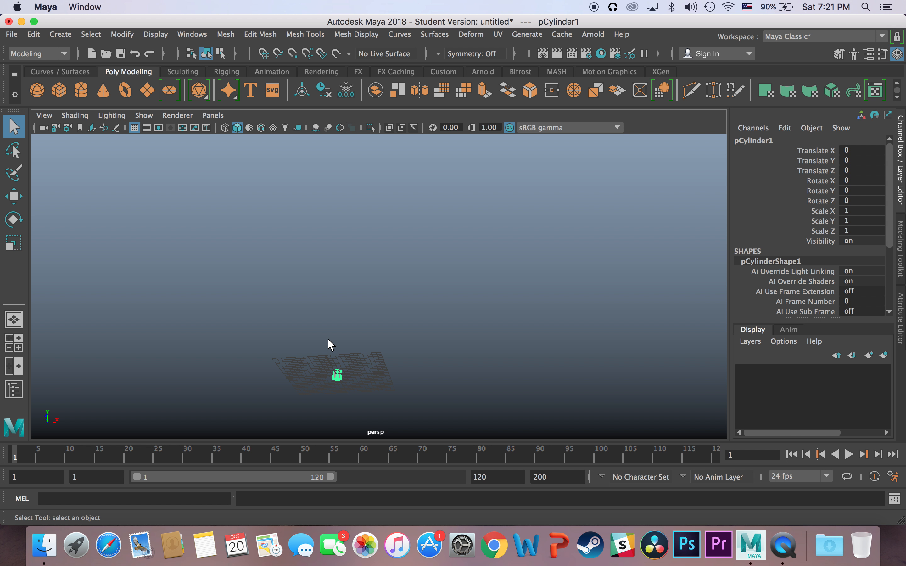
Frame the selected cylinder in the viewport and look at it from below and above.
key("f")
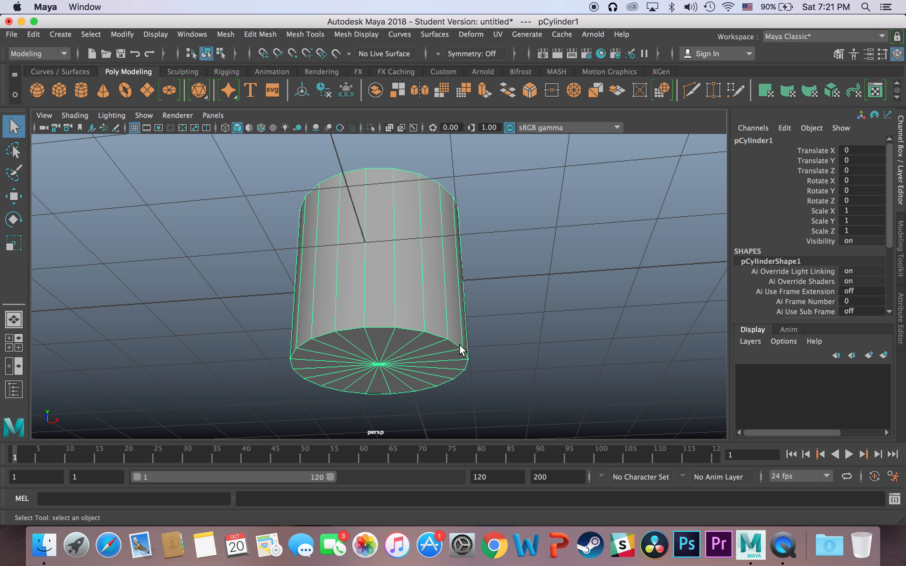
left_click_drag(497, 273, 464, 358, "alt")
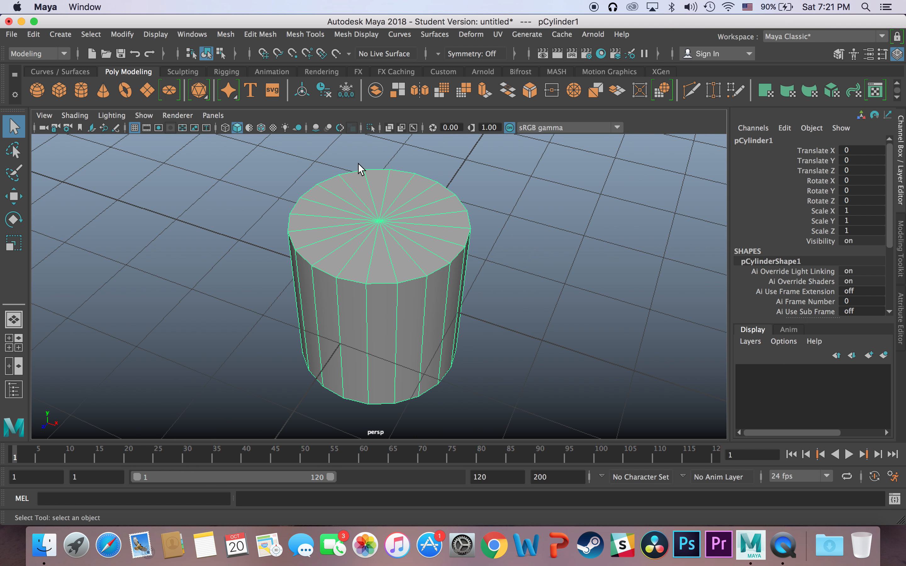
scroll(371, 317, "up", 5)
scroll(371, 315, "down", 8)
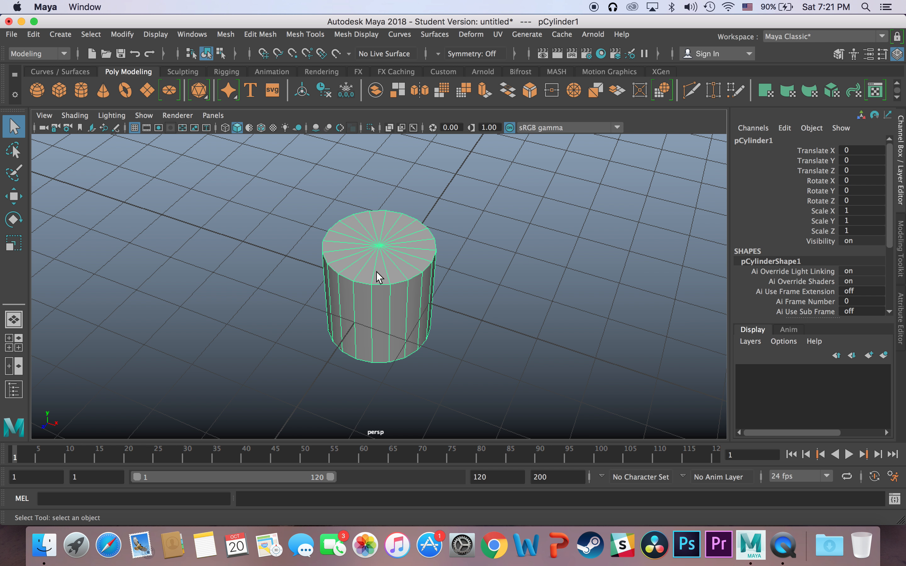
Activate the Move tool on the cylinder and examine its manipulator from another angle.
key("w")
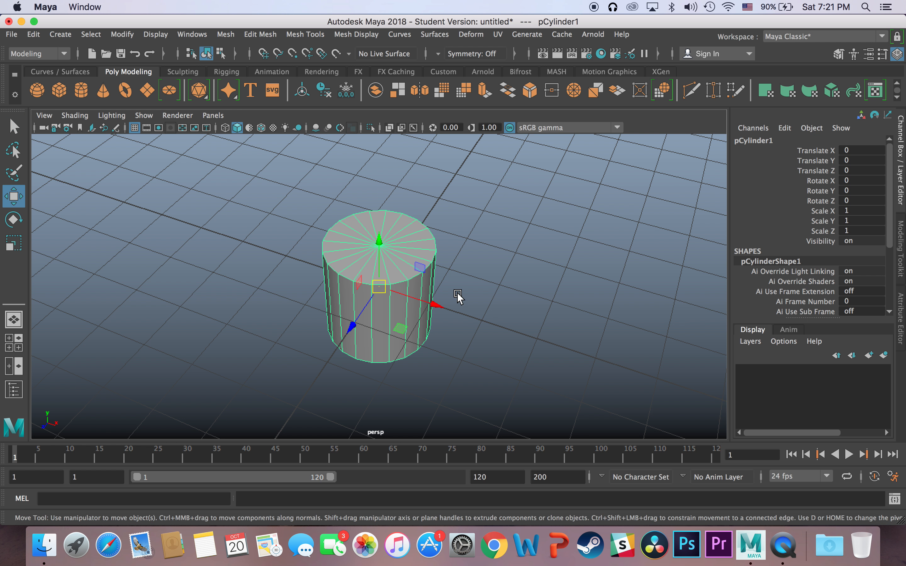
left_click_drag(462, 303, 546, 289, "alt")
scroll(545, 289, "up", 3)
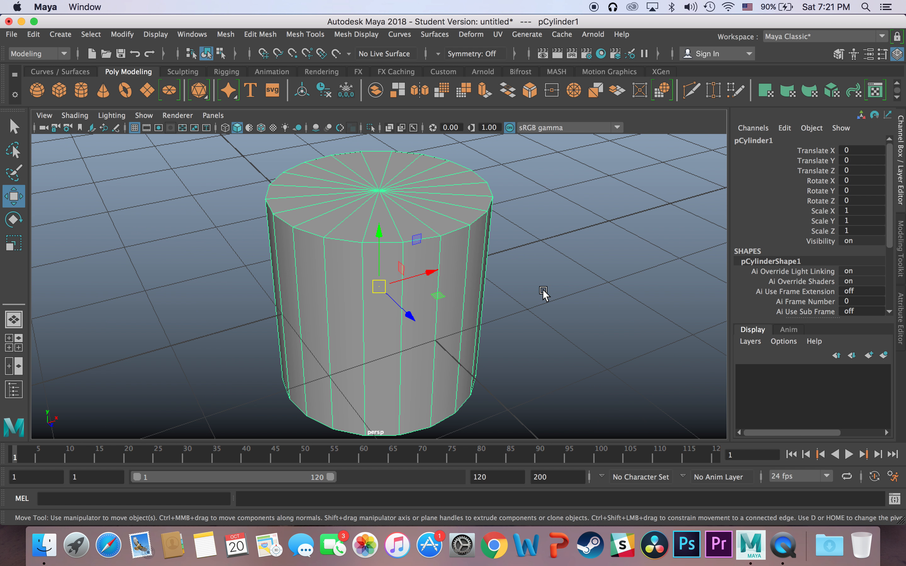
scroll(543, 290, "down", 5)
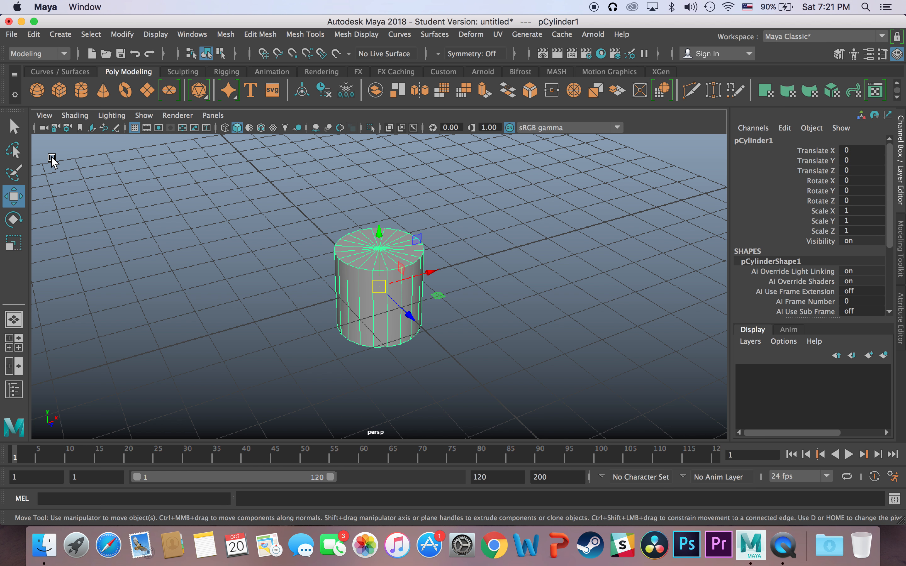
Cycle twice through the Select, Move, Rotate and Scale tools on the cylinder, ending with the Scale tool.
left_click(17, 129)
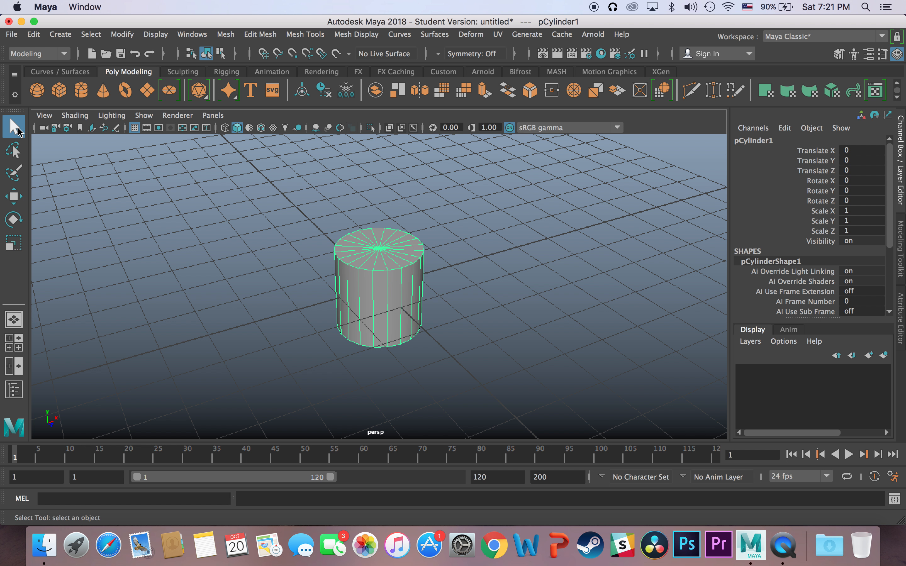
left_click(22, 199)
left_click(14, 220)
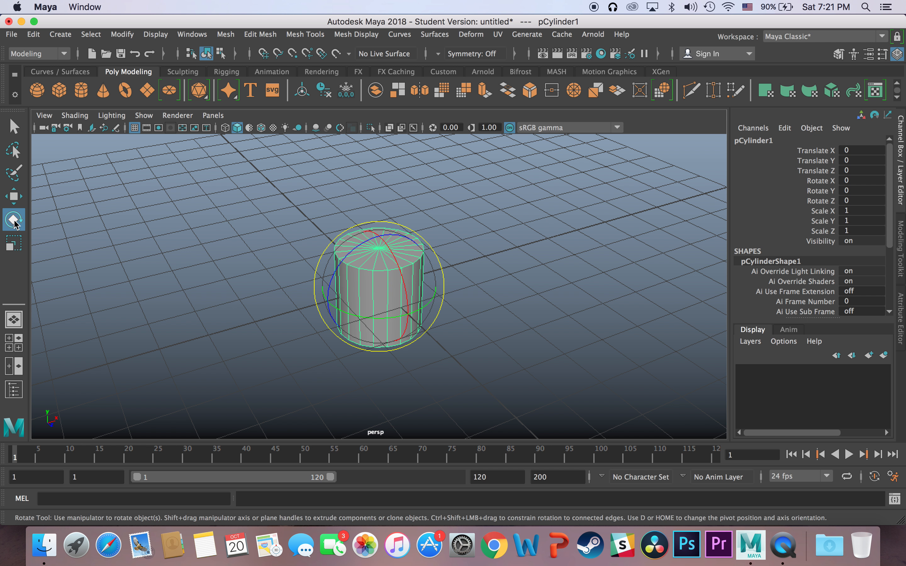
left_click(14, 248)
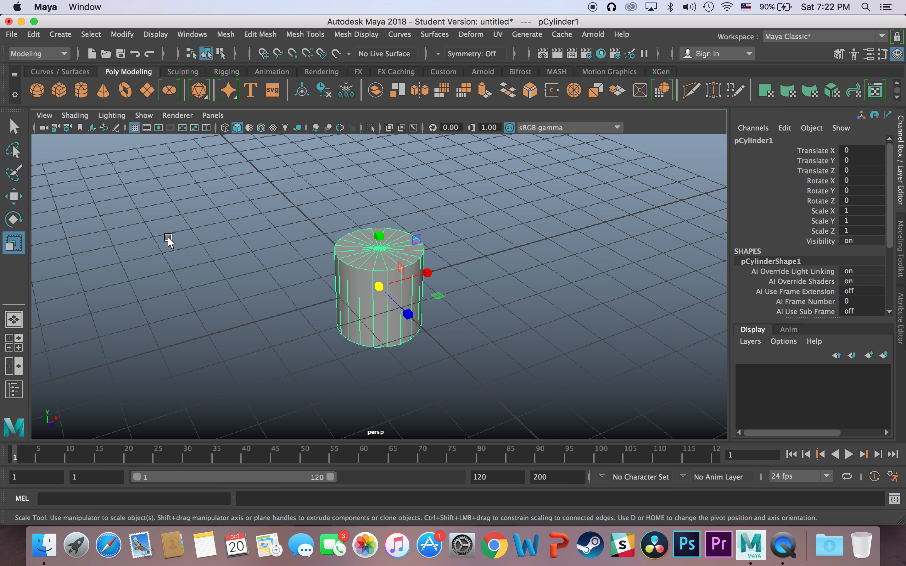
key("q")
key("w")
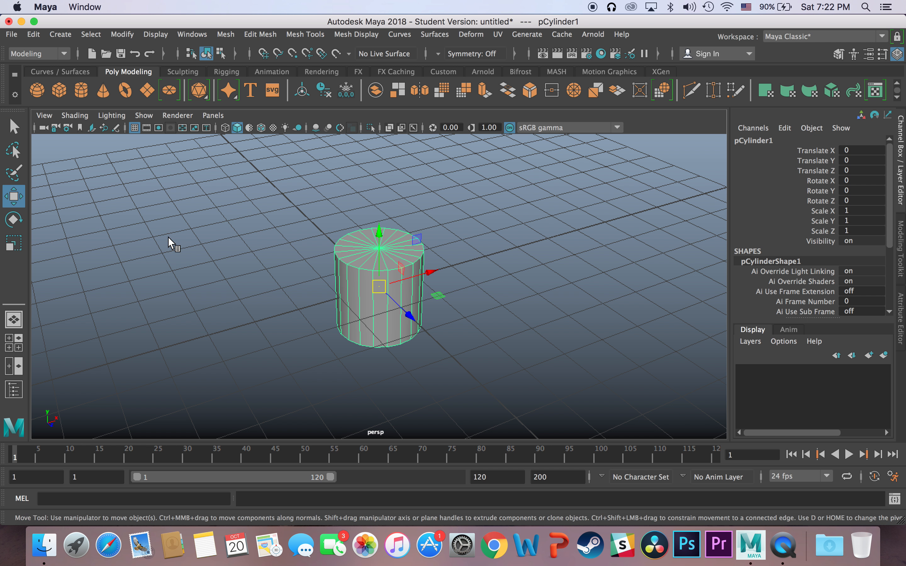
key("e")
key("r")
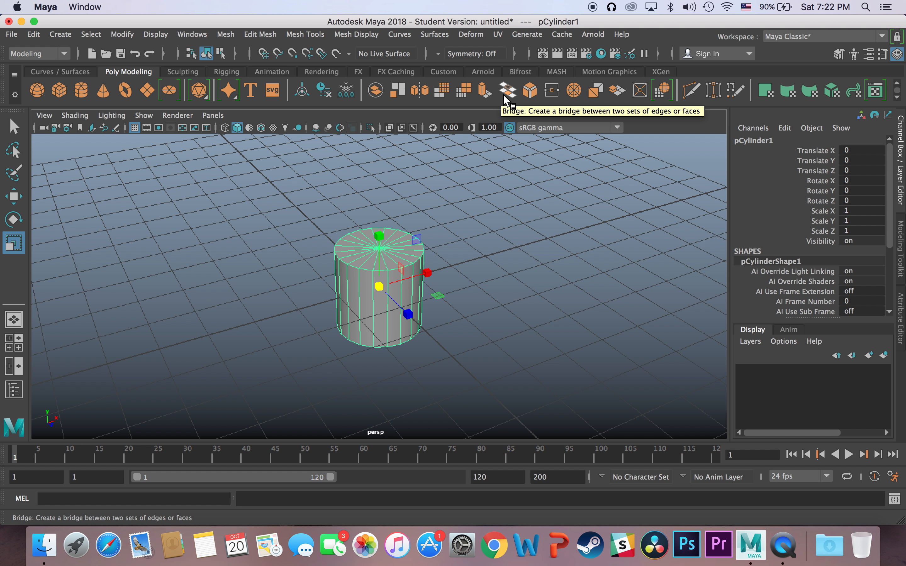
left_click(260, 37)
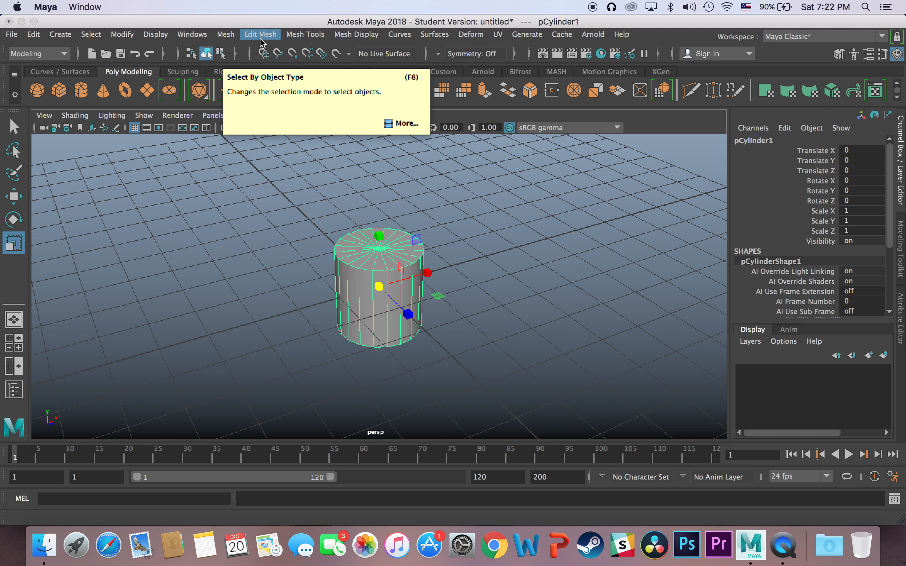
left_click(297, 33)
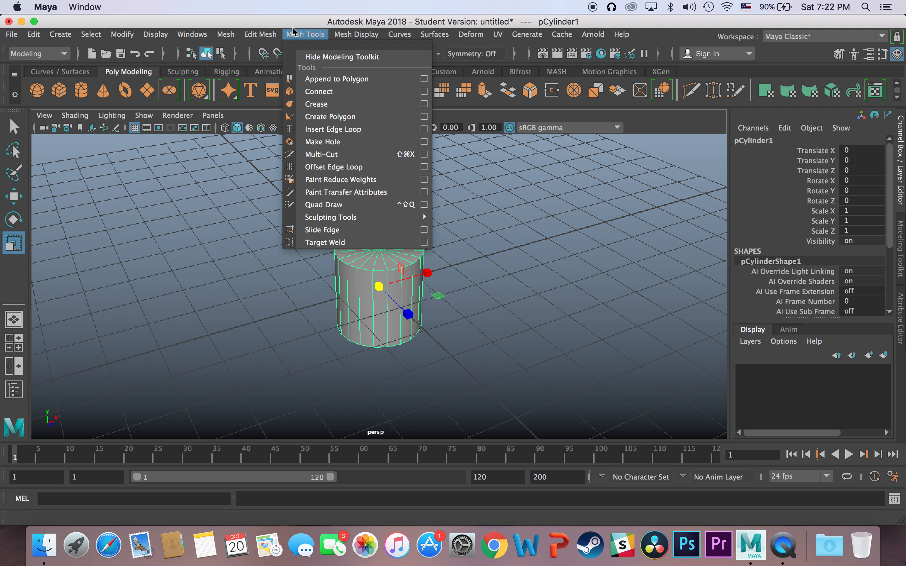
mouse_move(265, 33)
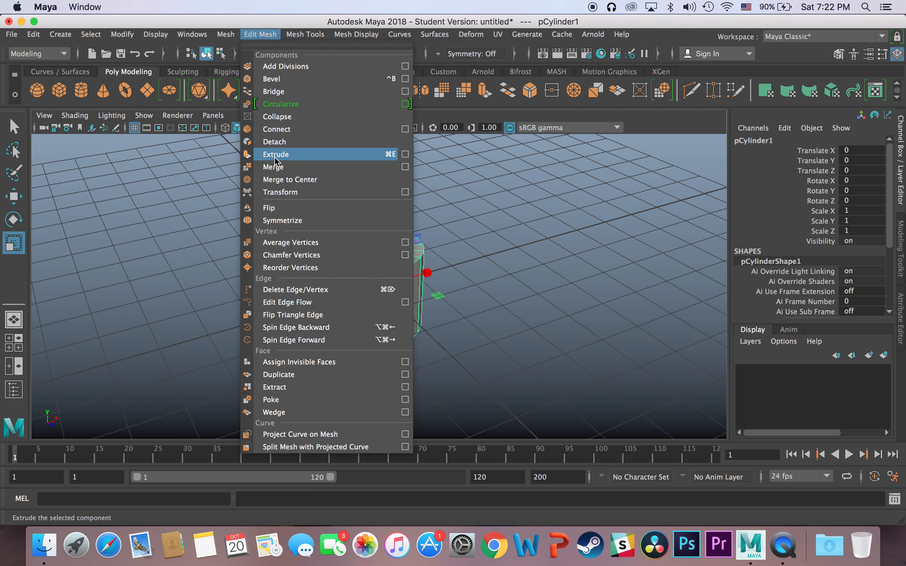
mouse_move(222, 35)
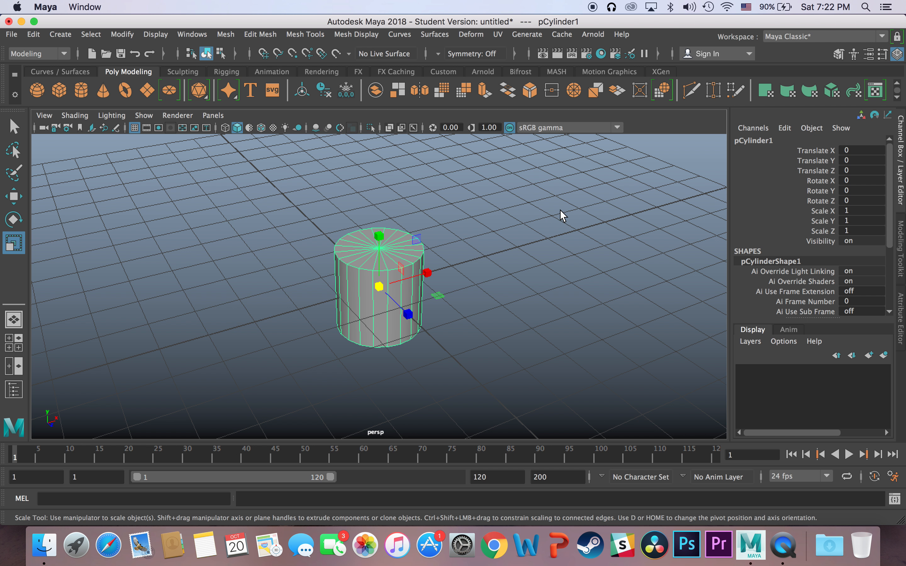
left_click_drag(525, 268, 437, 273, "alt")
scroll(438, 272, "up", 1)
scroll(438, 273, "down", 2)
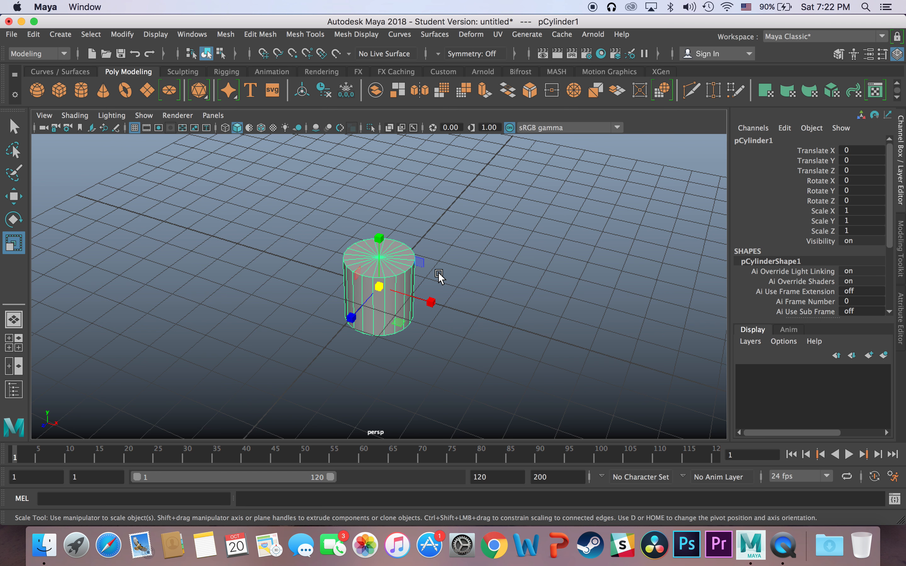
mouse_move(479, 360)
left_mouse_down("alt")
mouse_move(507, 295)
mouse_move(416, 313)
mouse_move(356, 383)
mouse_move(287, 381)
left_mouse_up("alt")
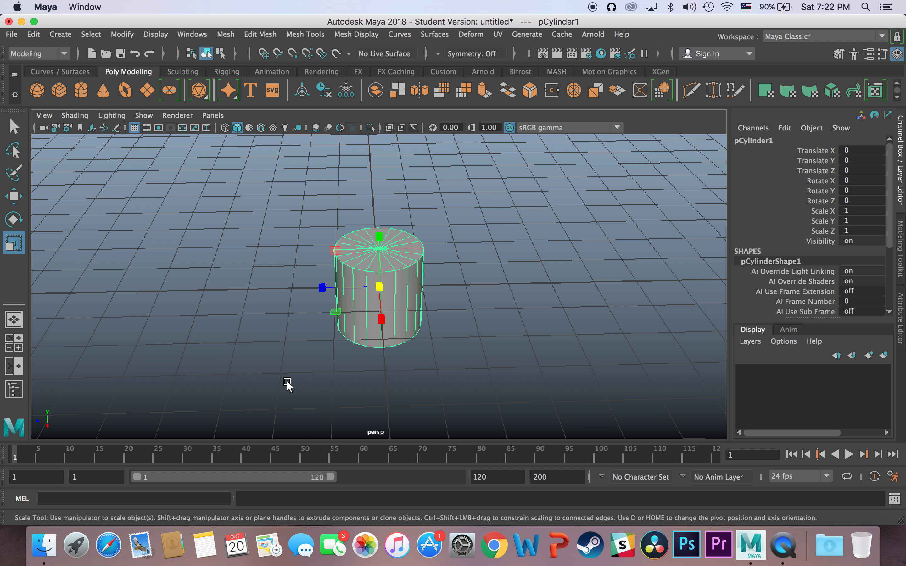
Examine the creation options for a polygon cube, and close them without creating a cube.
left_click_drag(449, 321, 511, 316, "alt")
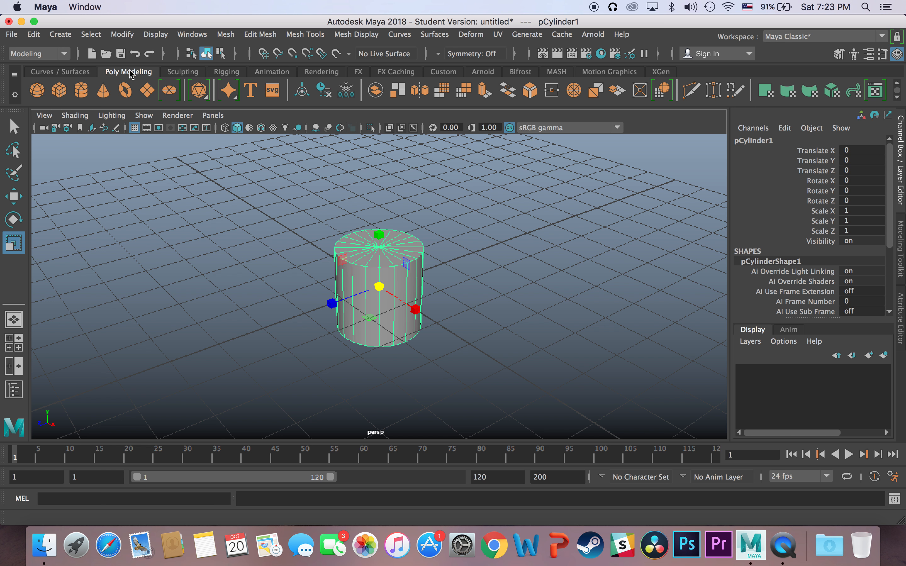
left_click(68, 33)
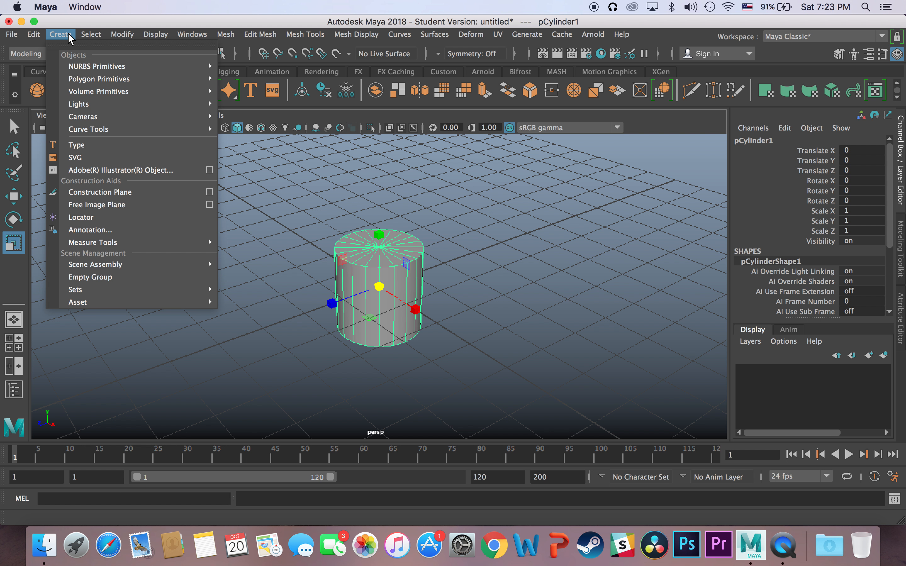
mouse_move(94, 83)
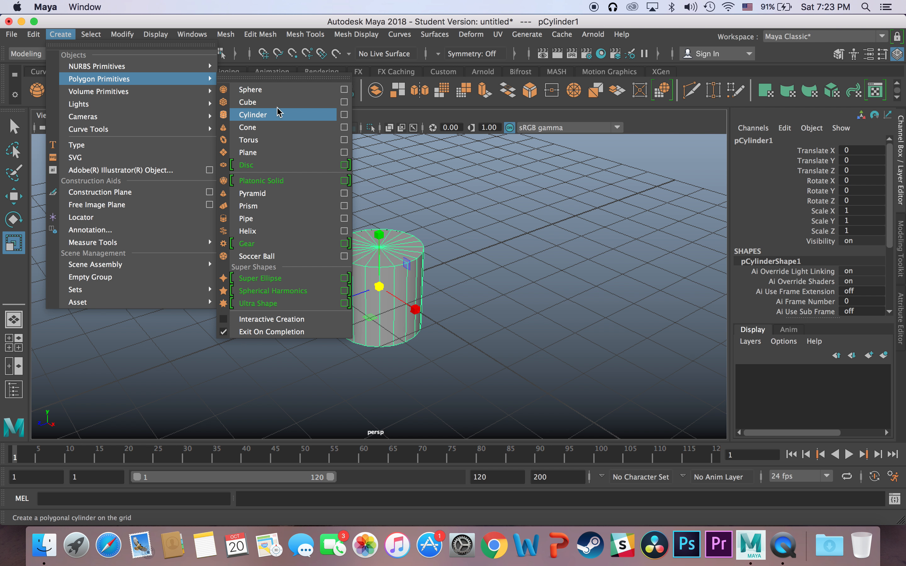
left_click(343, 102)
left_click_drag(408, 192, 547, 119)
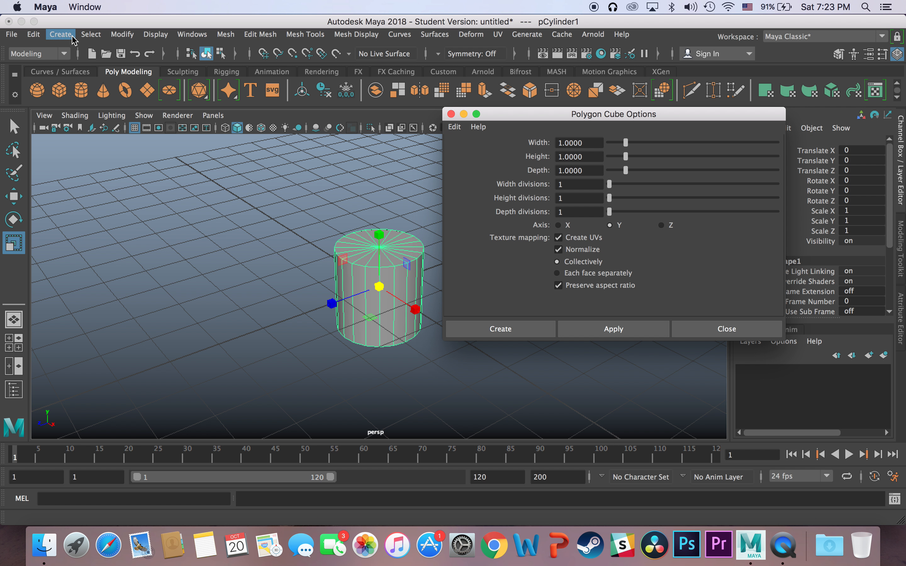
left_click(54, 35)
mouse_move(179, 78)
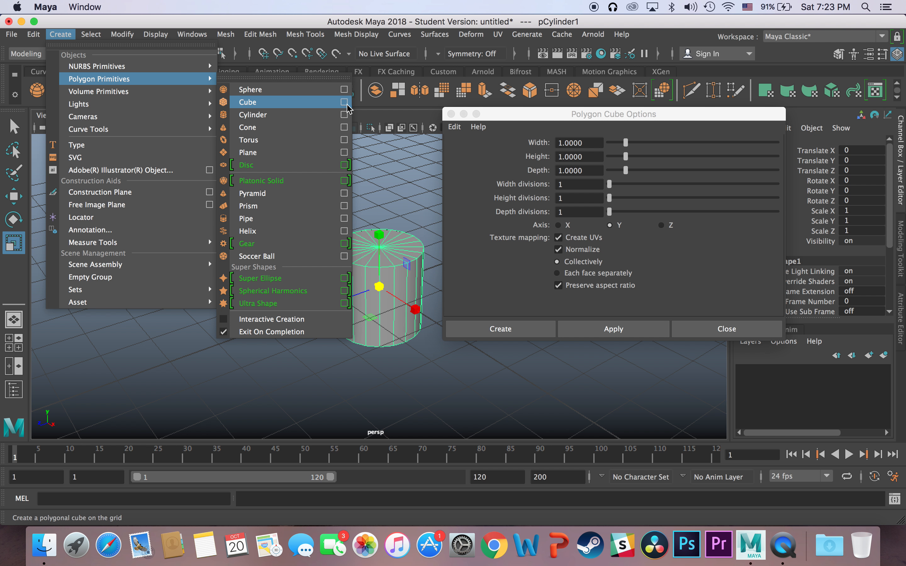
left_click(755, 257)
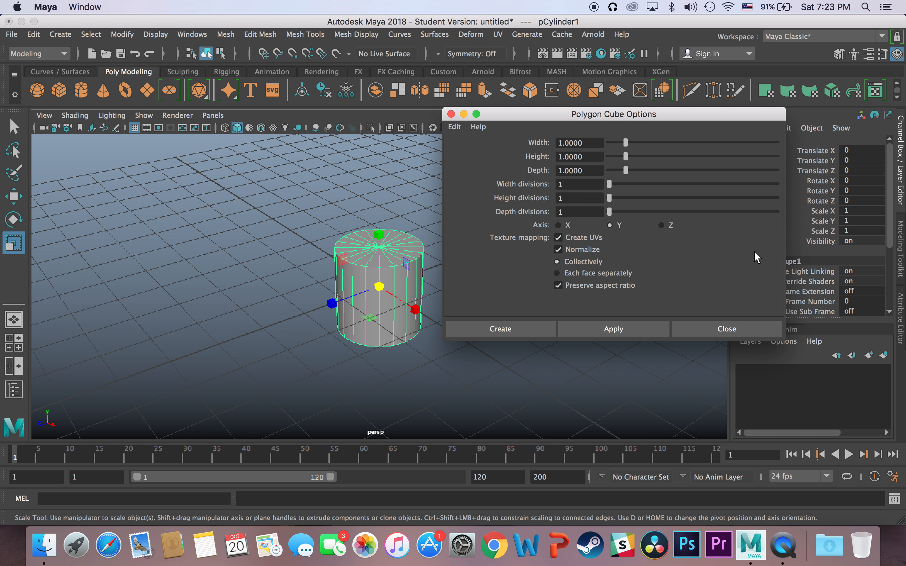
left_click(739, 328)
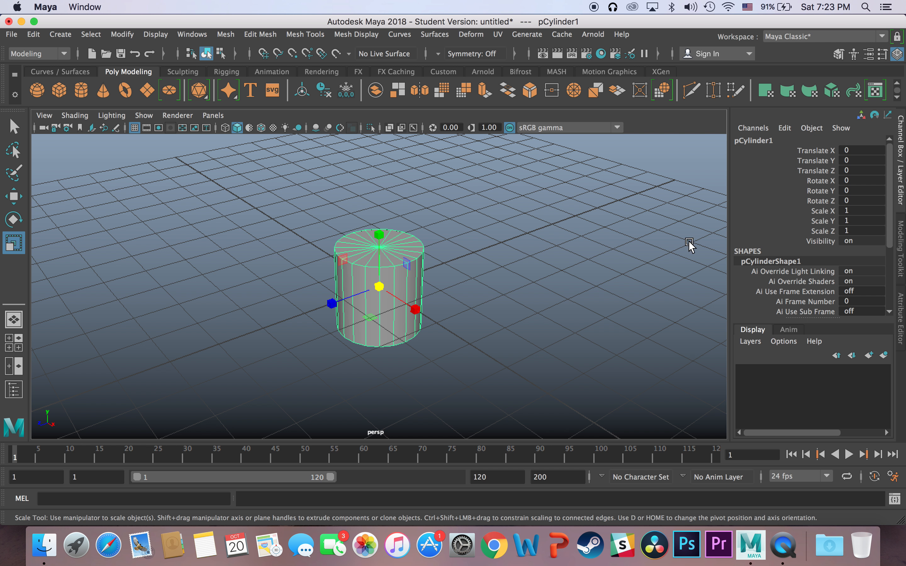
Open the cylinder's polyCylinder1 attributes and set Subdivisions Axis to 12.
left_click(900, 316)
left_click(752, 139)
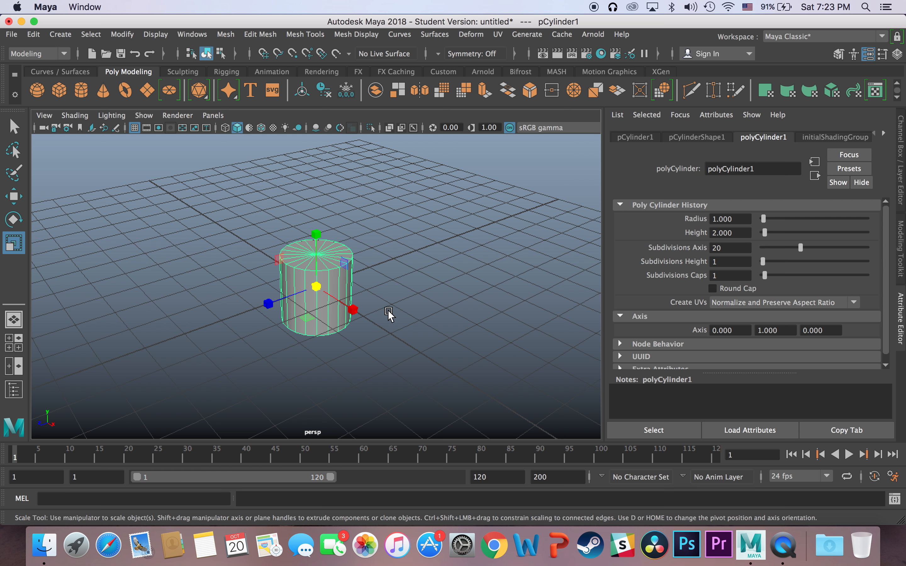
scroll(385, 278, "up", 3)
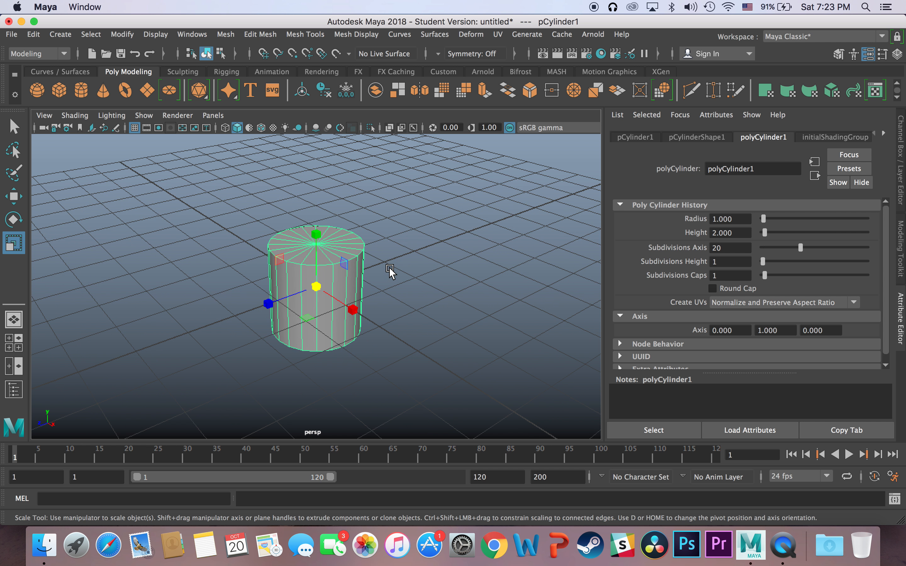
left_click_drag(365, 280, 492, 283, "alt")
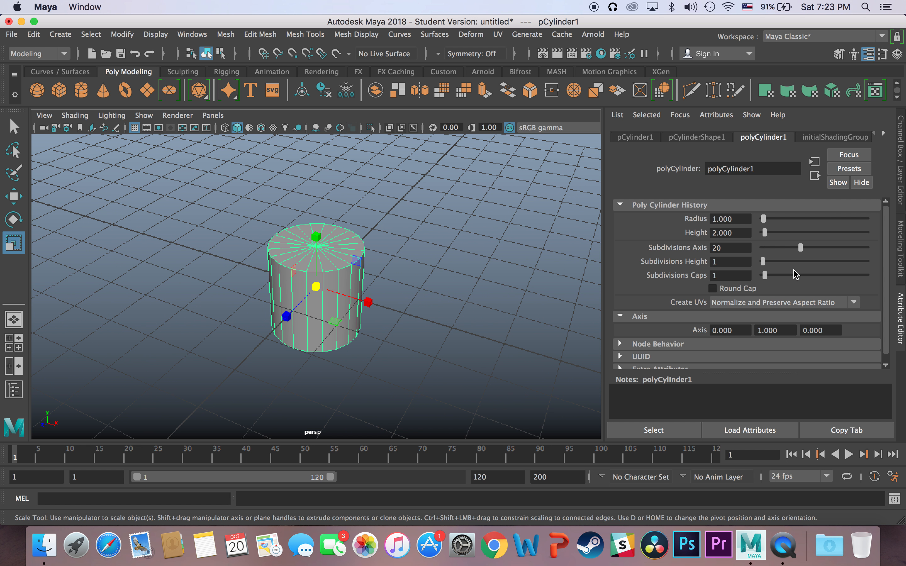
left_click_drag(801, 253, 784, 251)
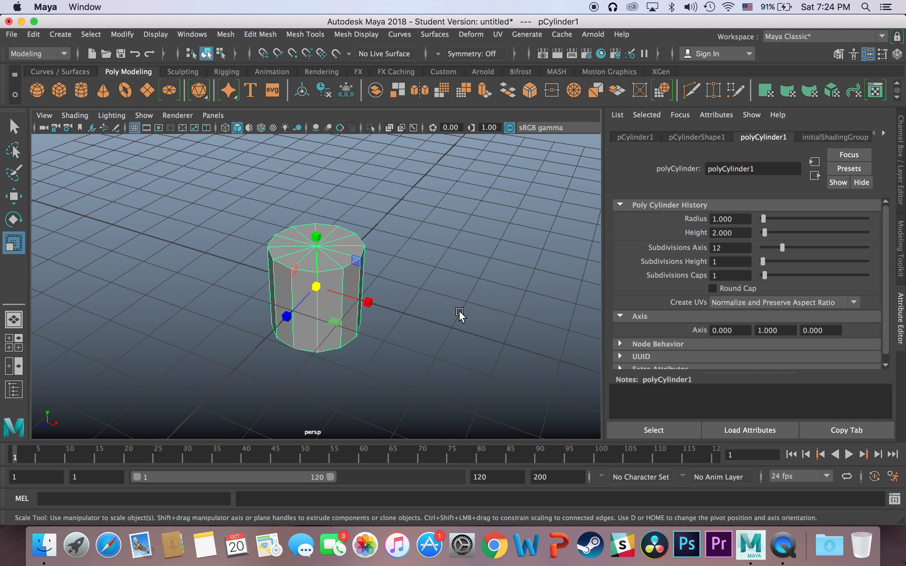
Examine the cylinder's side faces and top cap up close from several angles.
scroll(387, 296, "up", 2)
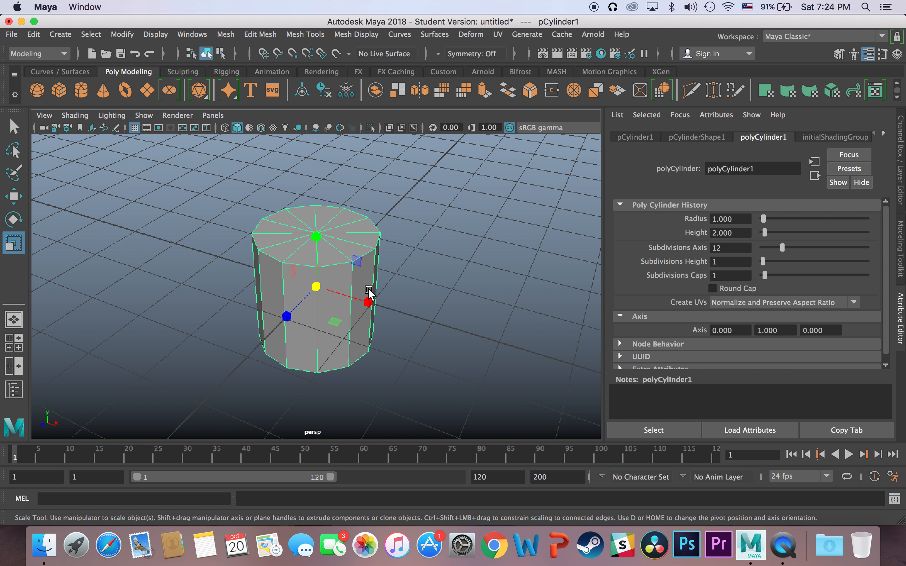
left_click_drag(390, 284, 457, 285, "alt")
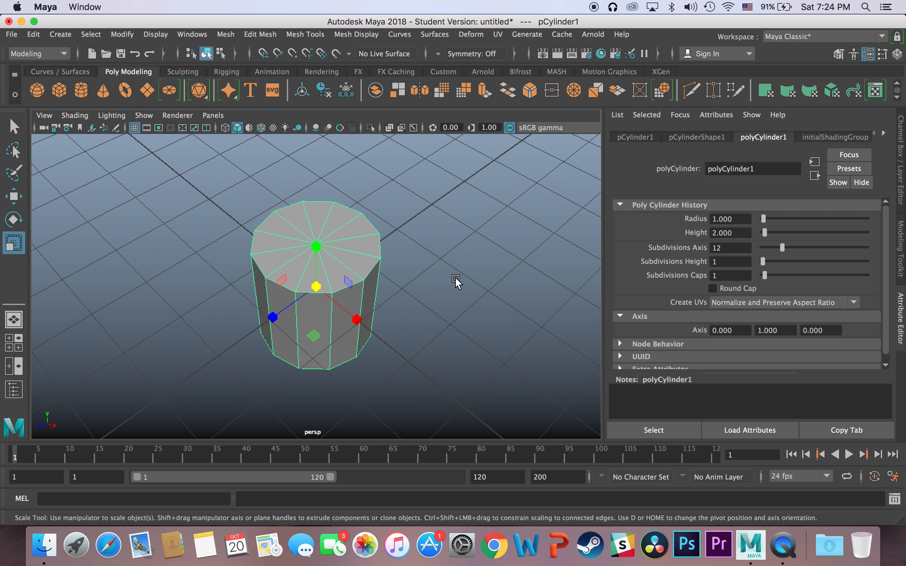
left_click_drag(393, 285, 377, 305, "alt")
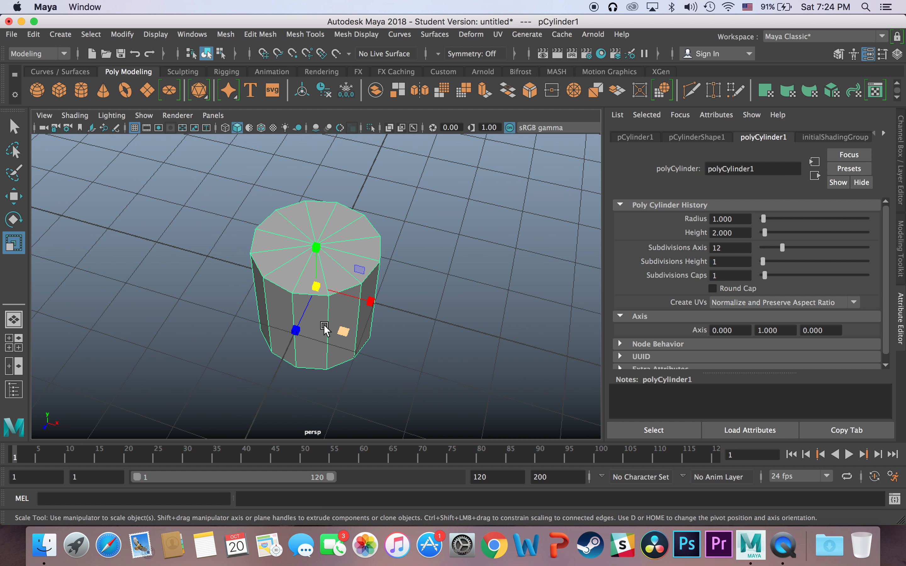
mouse_move(405, 262)
left_mouse_down("alt")
mouse_move(405, 270)
mouse_move(401, 260)
left_mouse_up("alt")
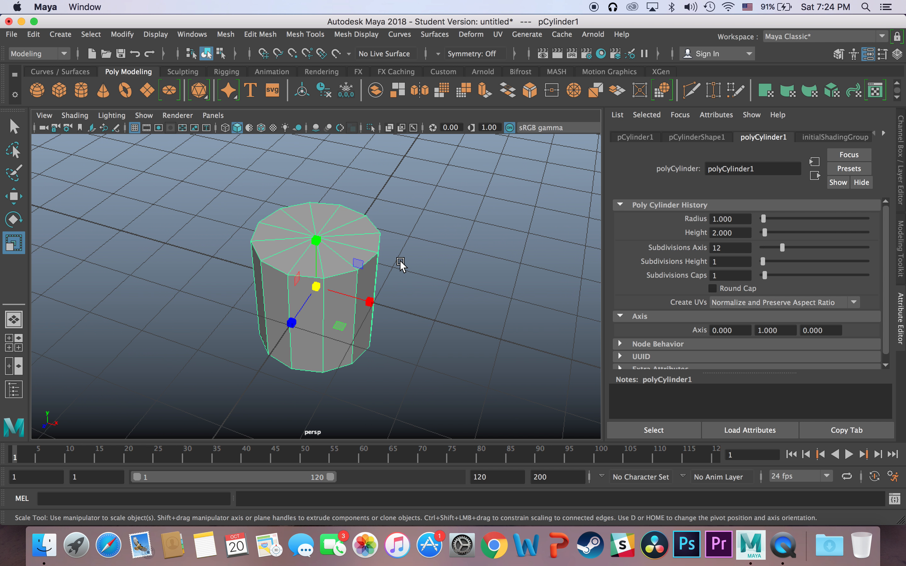
scroll(371, 297, "up", 5)
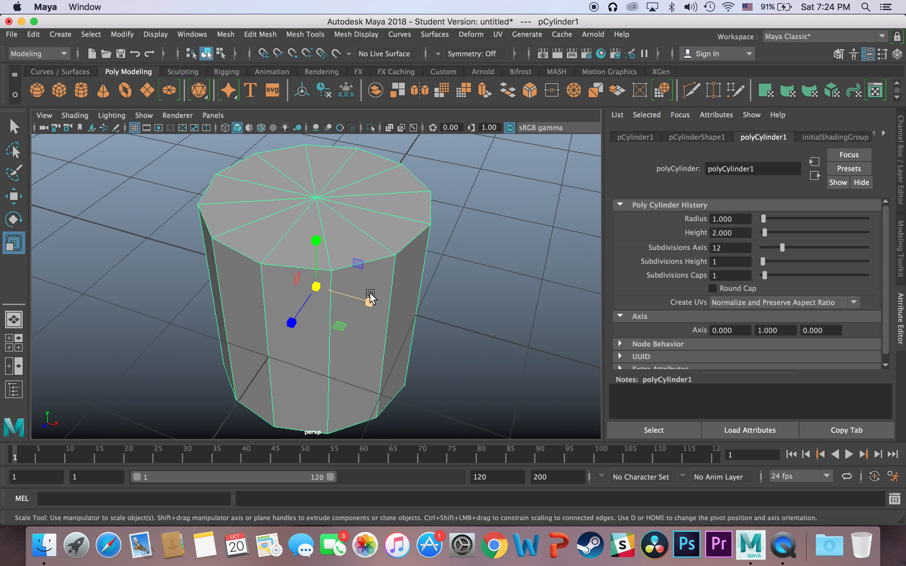
left_click_drag(439, 281, 392, 248, "alt")
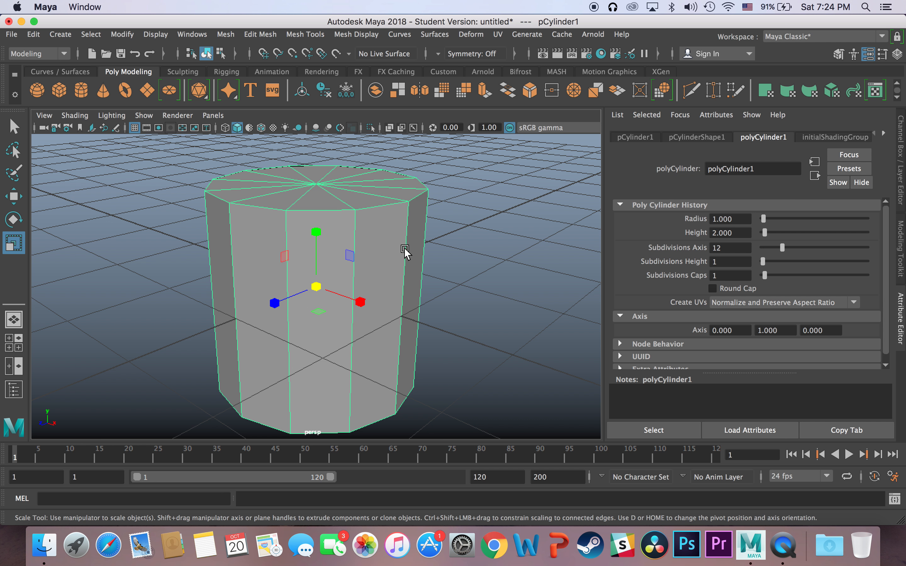
left_click_drag(396, 237, 398, 257, "alt")
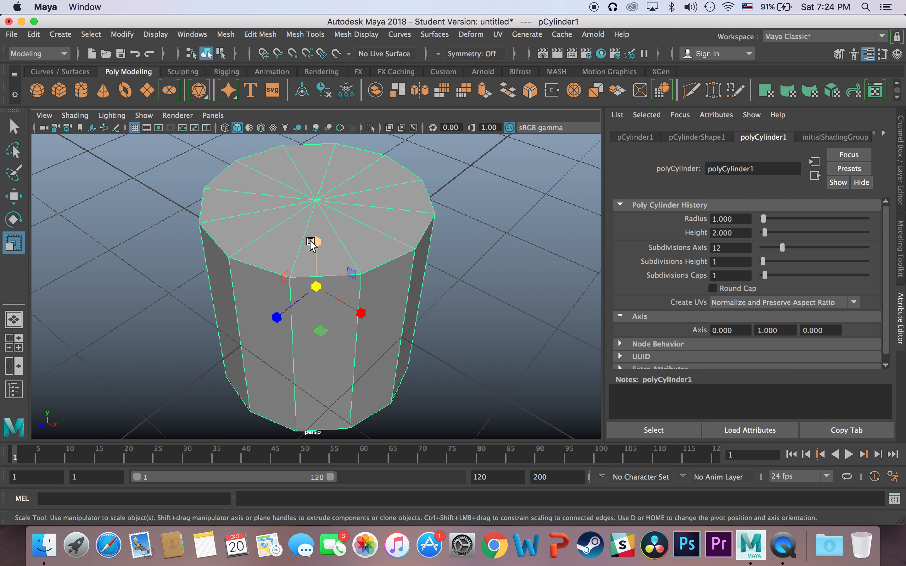
Activate the Select tool and switch the cylinder to face component mode.
key("q")
right_click_drag(291, 243, 292, 242)
left_click(291, 242)
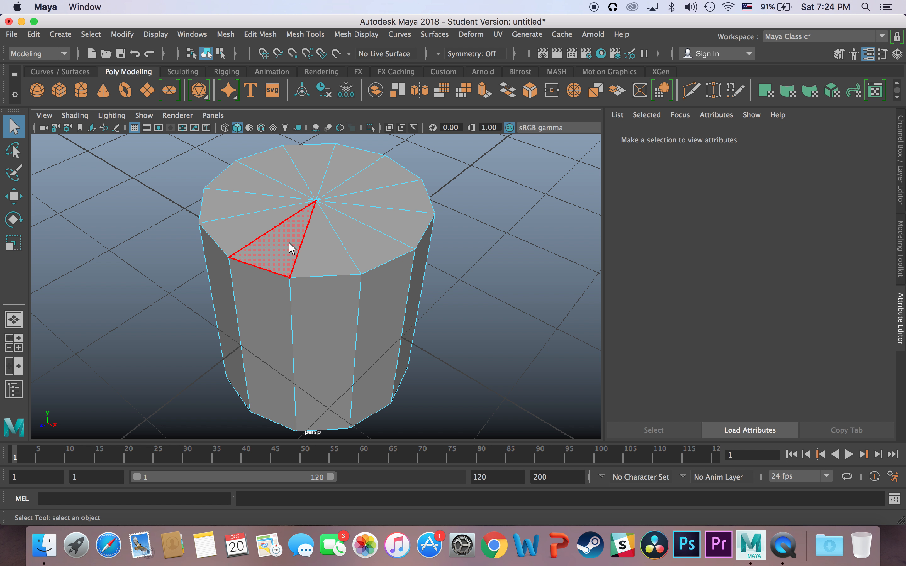
left_click_drag(290, 239, 304, 288, "alt")
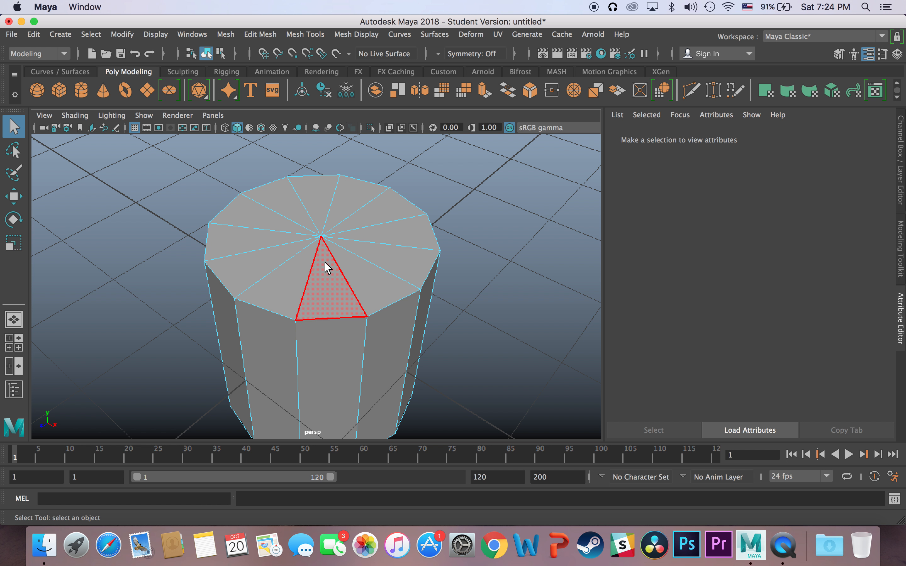
right_click_drag(325, 262, 324, 263)
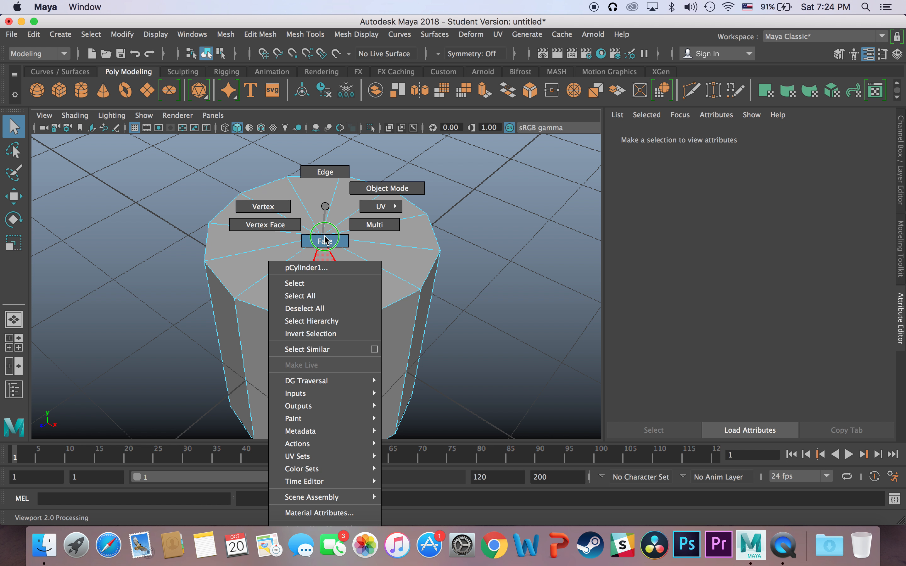
right_click_drag(326, 241, 326, 242)
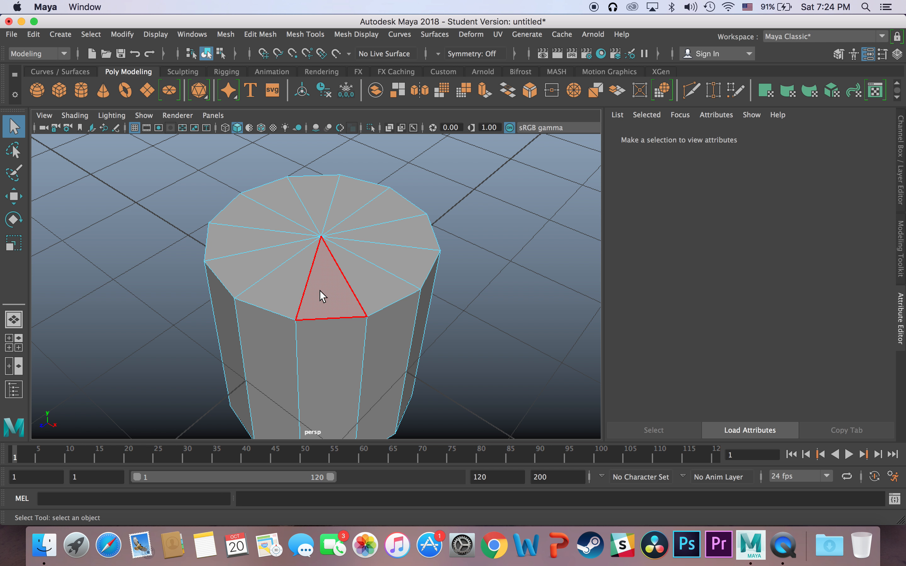
Select three adjacent triangular faces on the cylinder's top cap, look at them from other angles, and clear the selection.
left_click(320, 290)
left_click(281, 291, "shift")
left_click(377, 287, "shift")
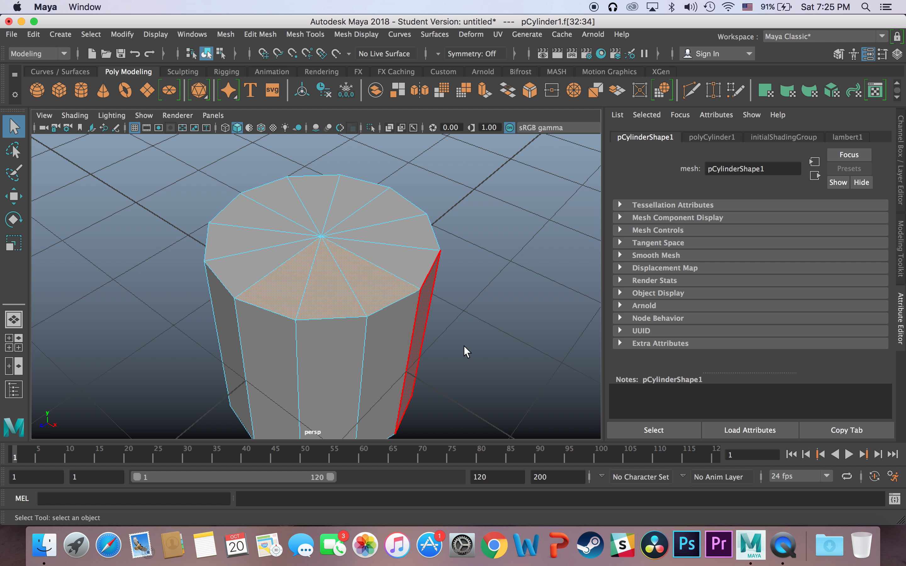
left_click_drag(433, 307, 464, 281, "alt")
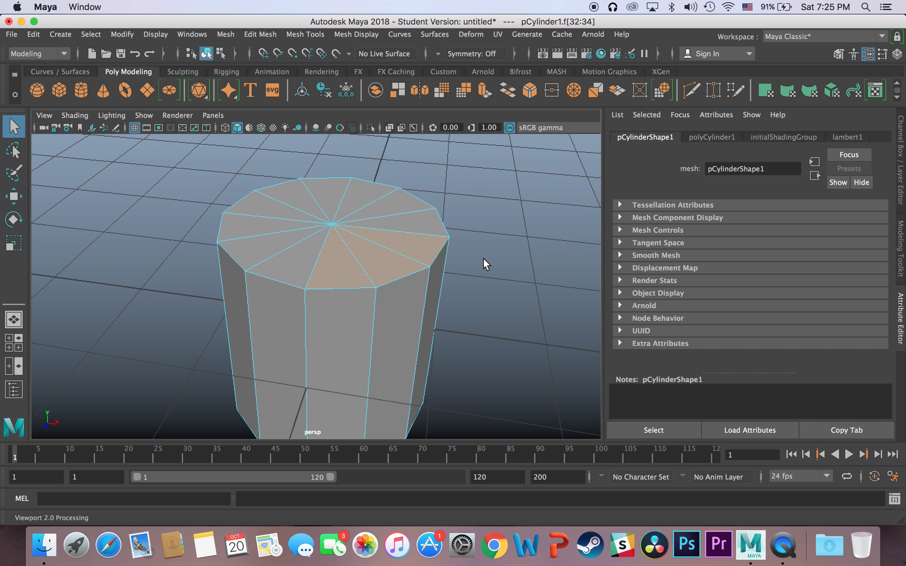
left_click_drag(470, 267, 412, 306, "alt")
left_click(478, 327)
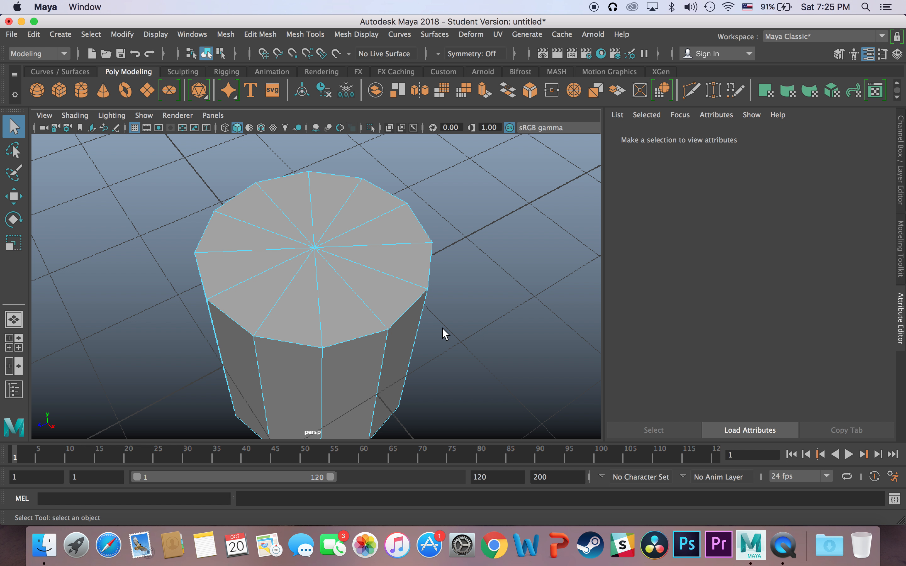
Return the cylinder to object mode and view the whole object from a lower angle.
right_click_drag(358, 206, 420, 187)
scroll(307, 317, "up", 3)
scroll(307, 316, "down", 5)
scroll(307, 316, "down", 3)
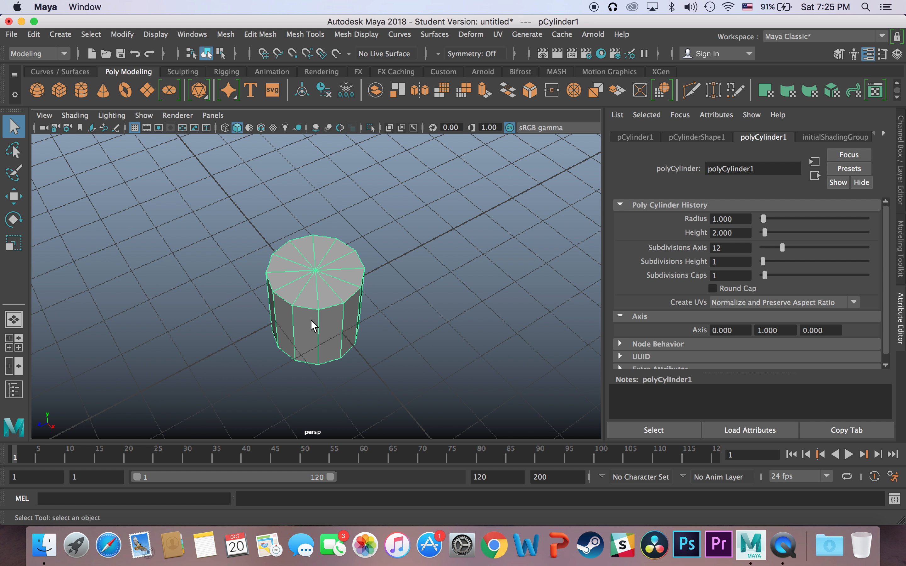
left_click_drag(307, 357, 334, 319, "alt")
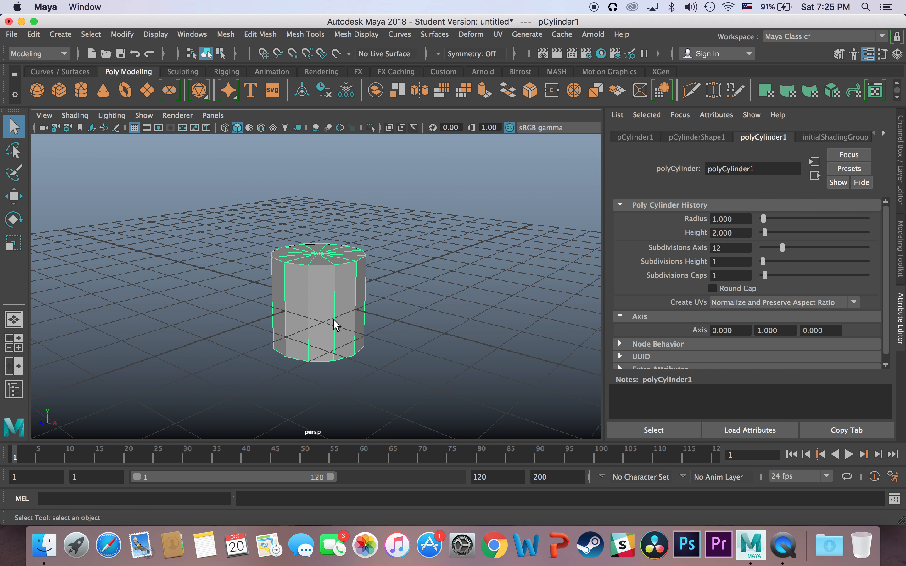
Try moving the cylinder about 2.79 units up along the Y axis, and undo the move.
key("w")
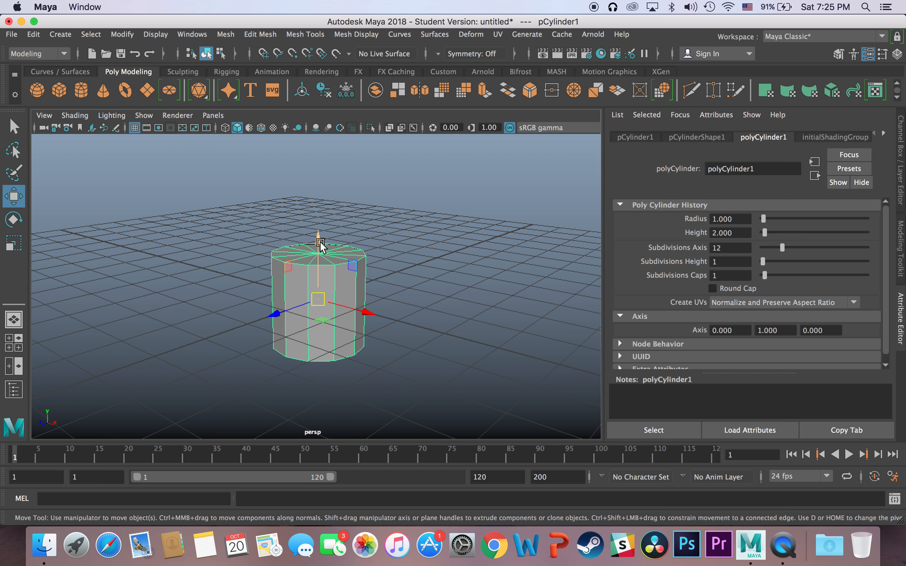
left_click_drag(320, 243, 327, 100)
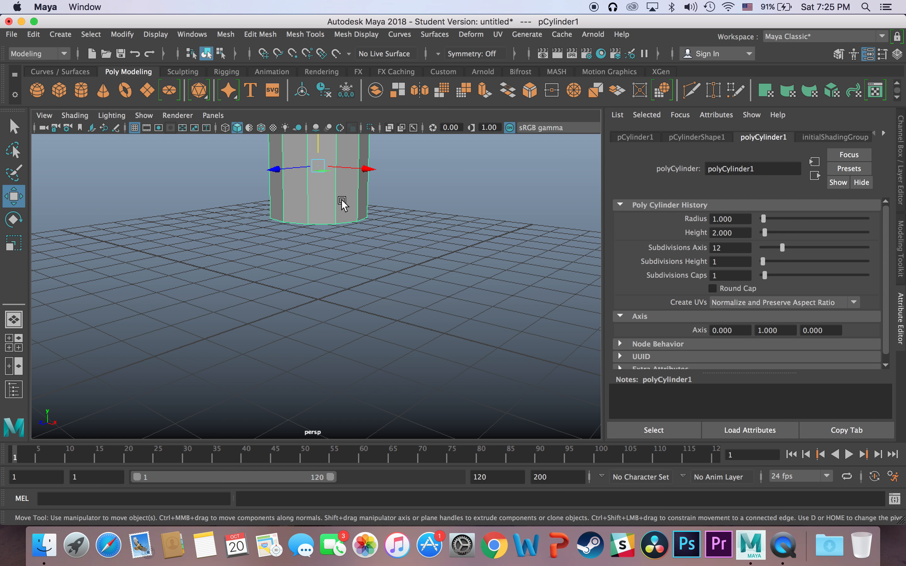
key("ctrl+z")
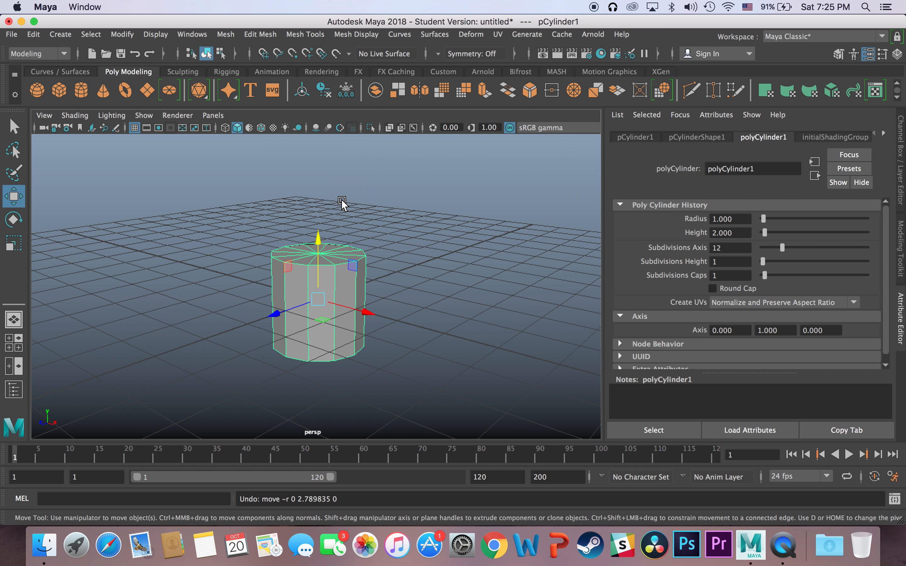
Hide the selected cylinder, show it again, and hide it once more.
key("ctrl+h")
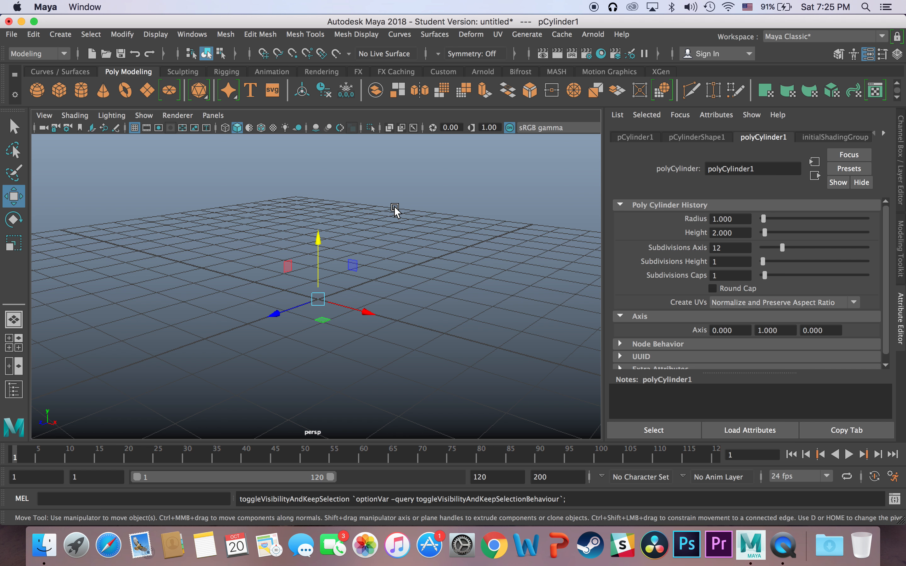
key("ctrl+h")
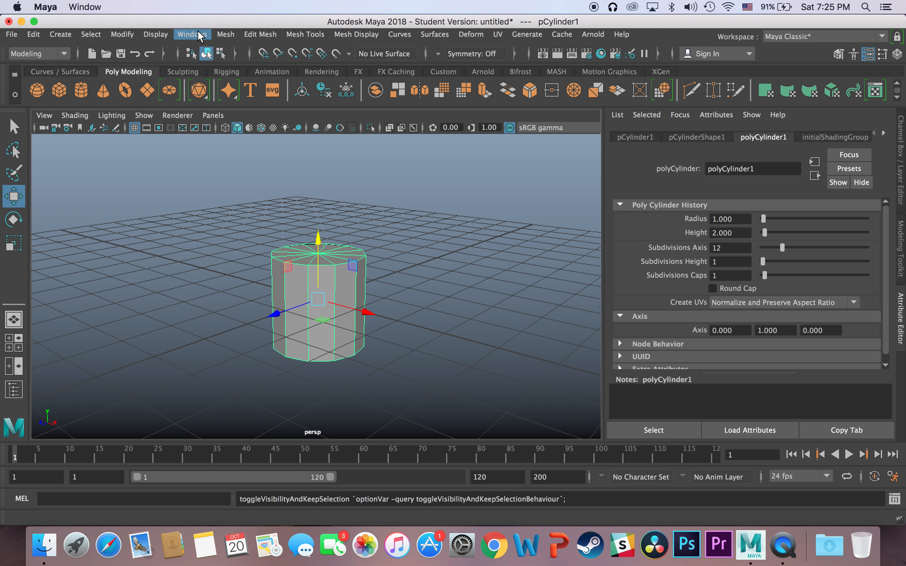
key("ctrl+h")
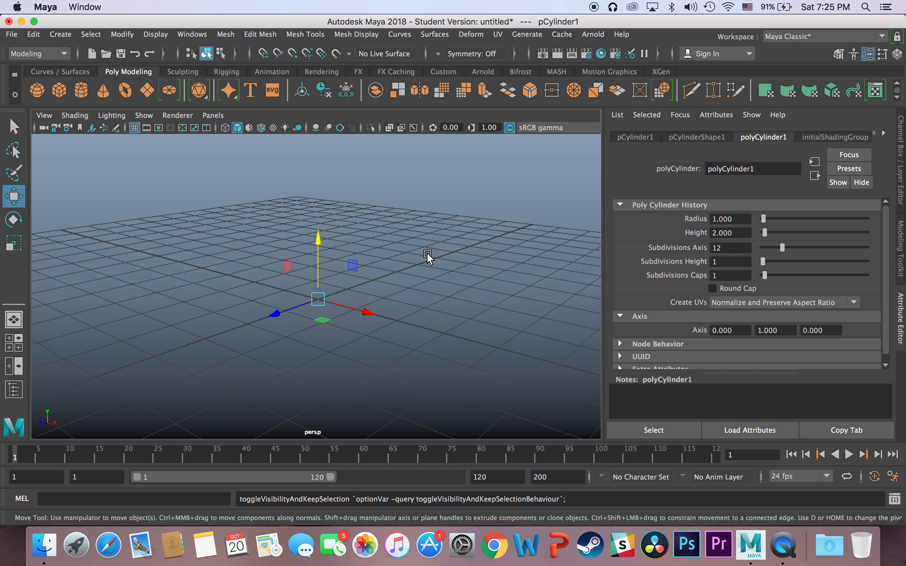
Try to toggle visibility with nothing selected, and open the Outliner to locate the hidden cylinder.
left_click(449, 214)
key("h")
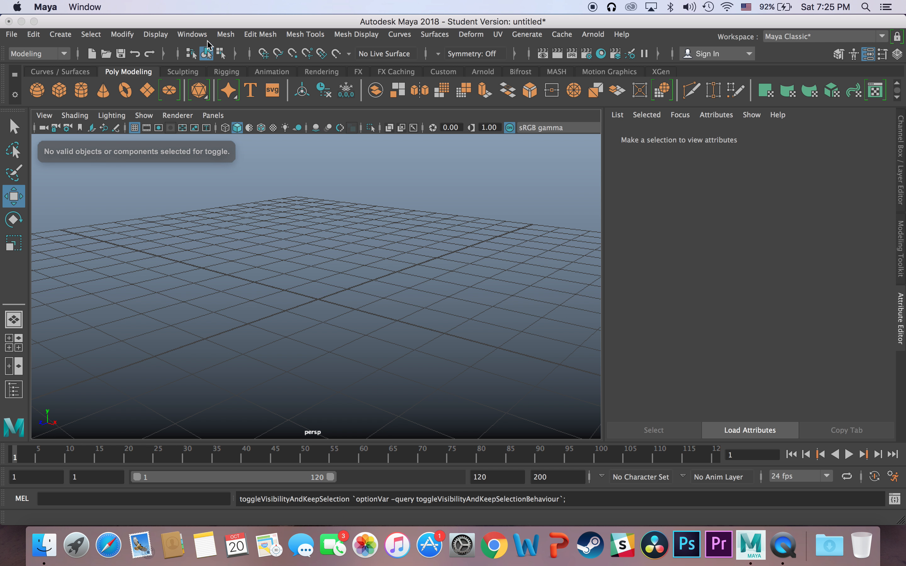
left_click(195, 36)
left_click(209, 170)
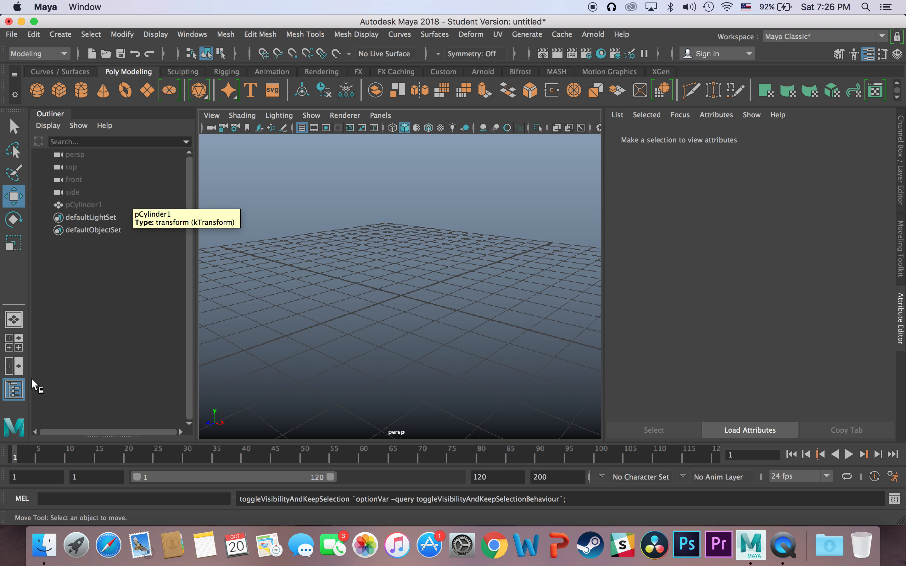
Select the hidden cylinder in the Outliner, make it visible, and close the Outliner.
left_click(13, 390)
left_click(13, 389)
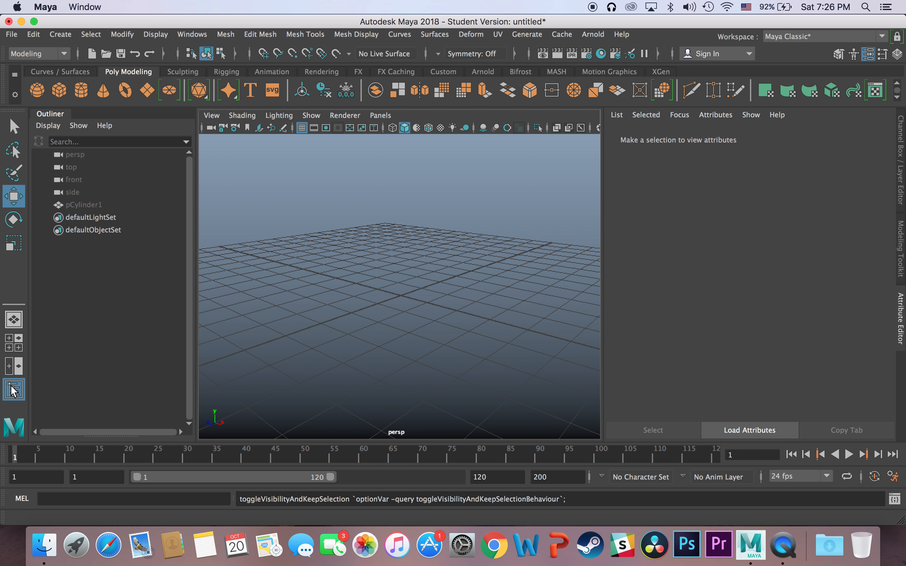
left_click(94, 208)
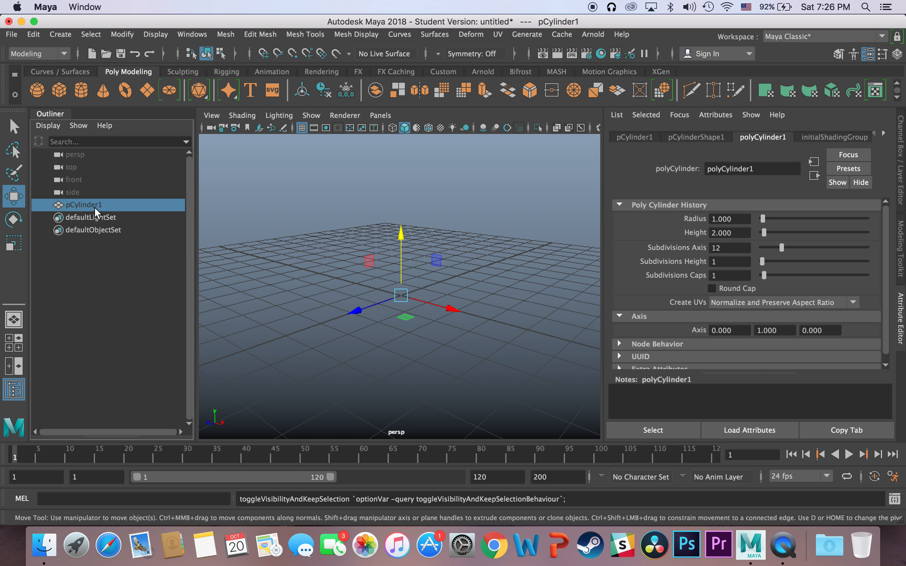
key("h")
left_click(14, 390)
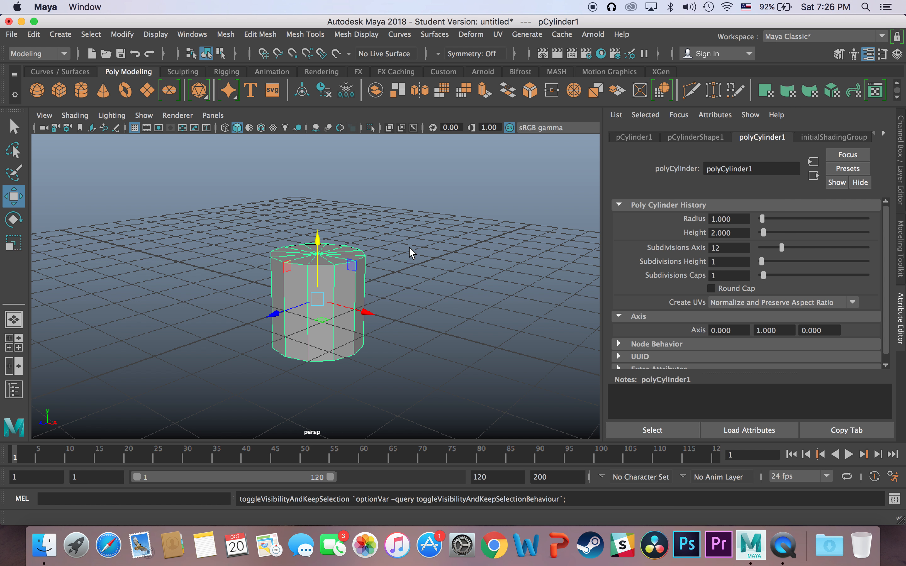
Hide the cylinder again and clear the selection.
key("h")
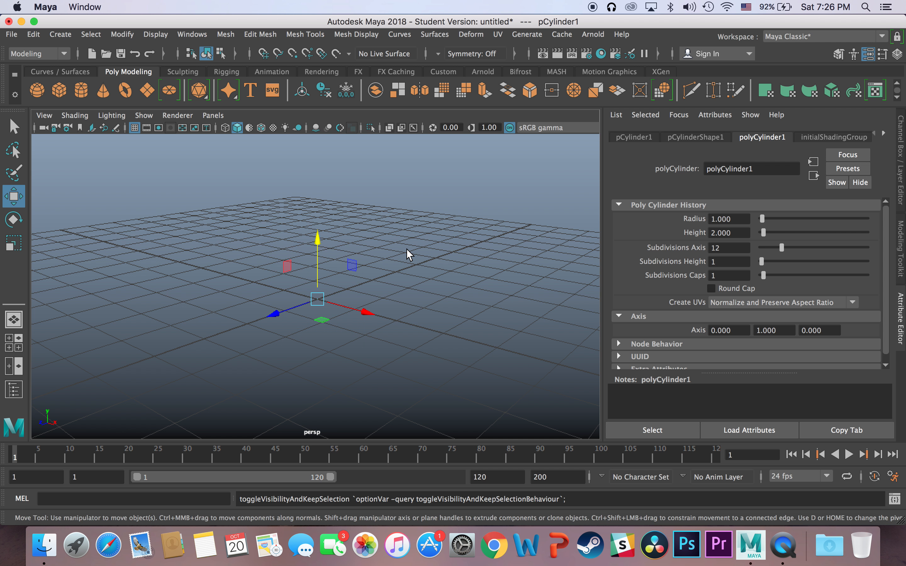
left_click(237, 207)
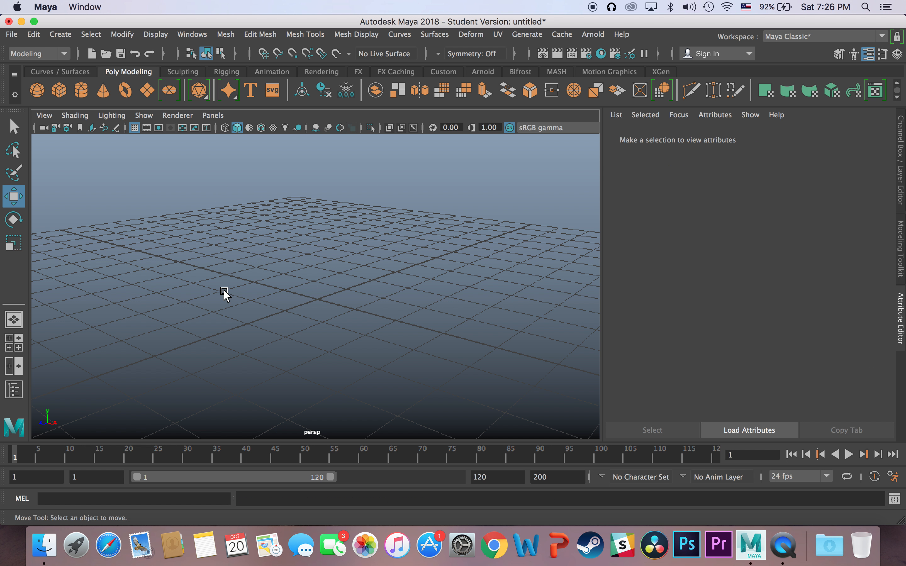
left_click_drag(253, 232, 292, 244, "alt")
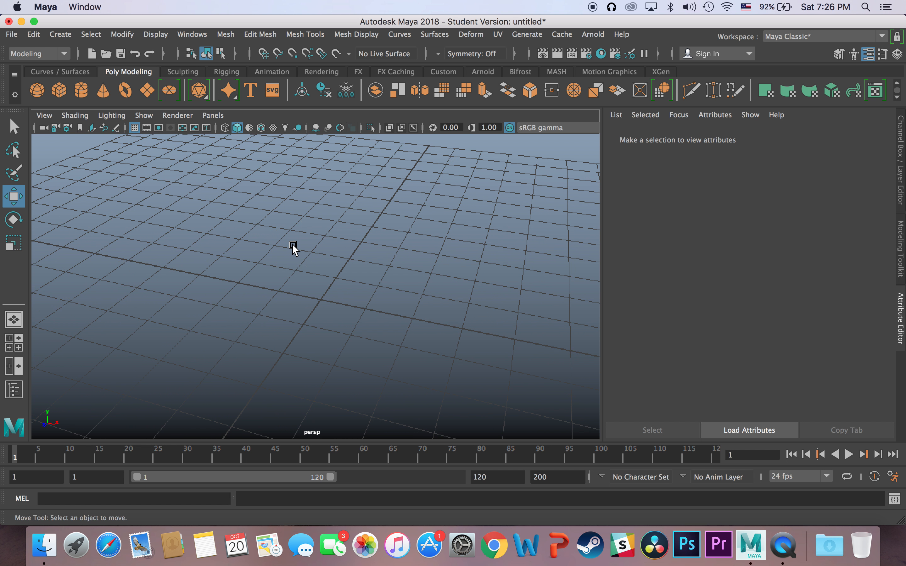
Create a default polygon cube at the center of the grid.
left_click(60, 92)
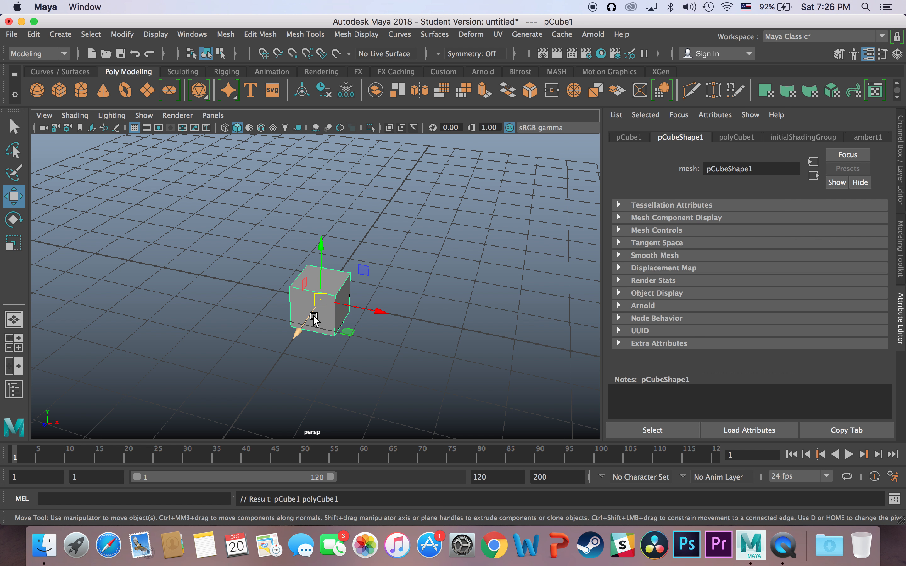
mouse_move(353, 313)
left_mouse_down("alt")
mouse_move(330, 313)
mouse_move(364, 297)
left_mouse_up("alt")
scroll(324, 310, "down", 5)
scroll(325, 312, "up", 5)
Switch the cube to face selection and select its top and front faces.
right_click_drag(277, 290, 280, 248)
left_click(306, 282)
left_click_drag(378, 286, 344, 277, "alt")
left_click(346, 277, "shift")
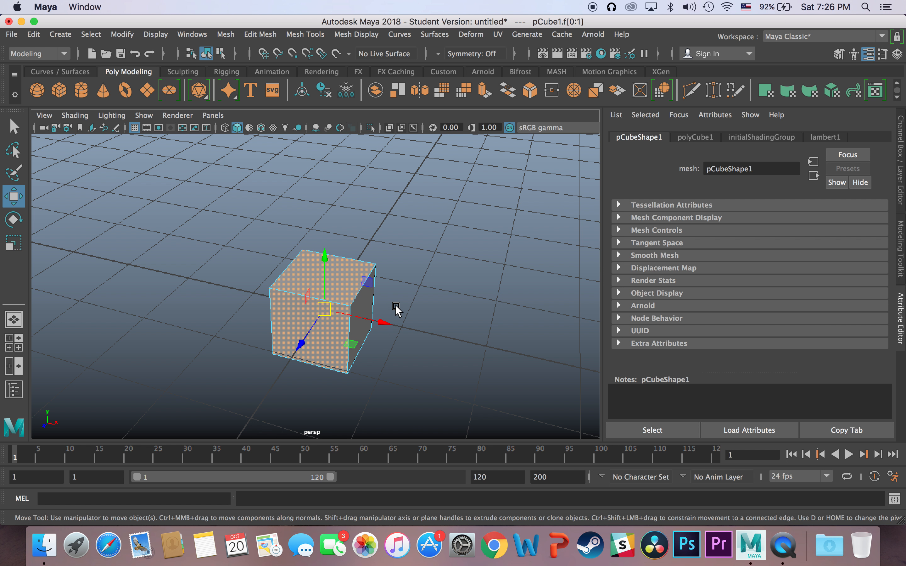
Clear the face selection with the Select tool and return the cube to object mode.
key("q")
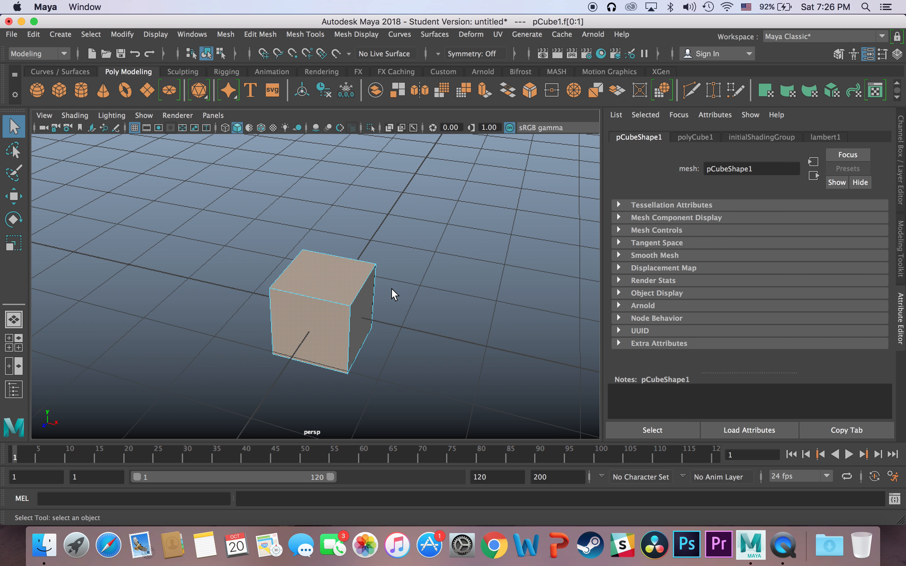
left_click(392, 288)
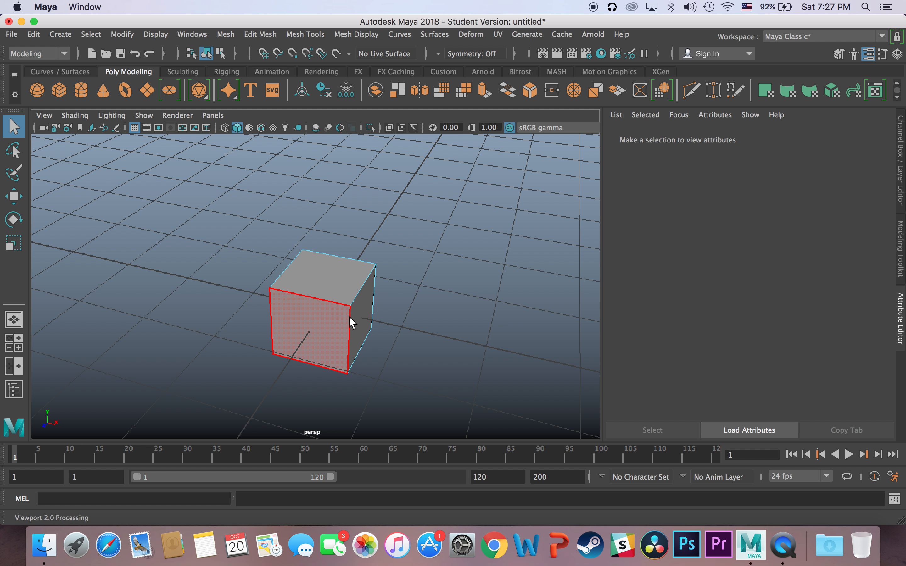
left_click_drag(349, 317, 444, 311, "alt")
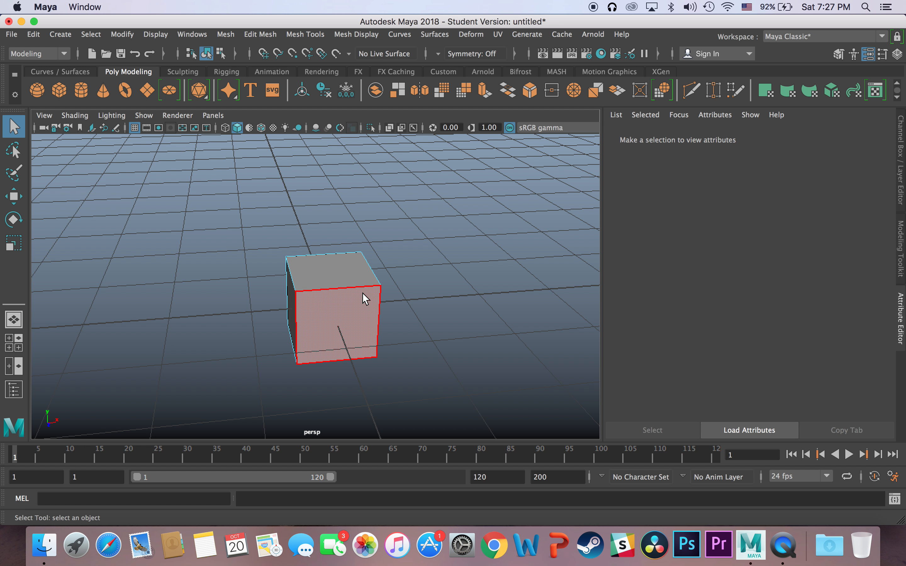
right_click_drag(362, 293, 414, 197)
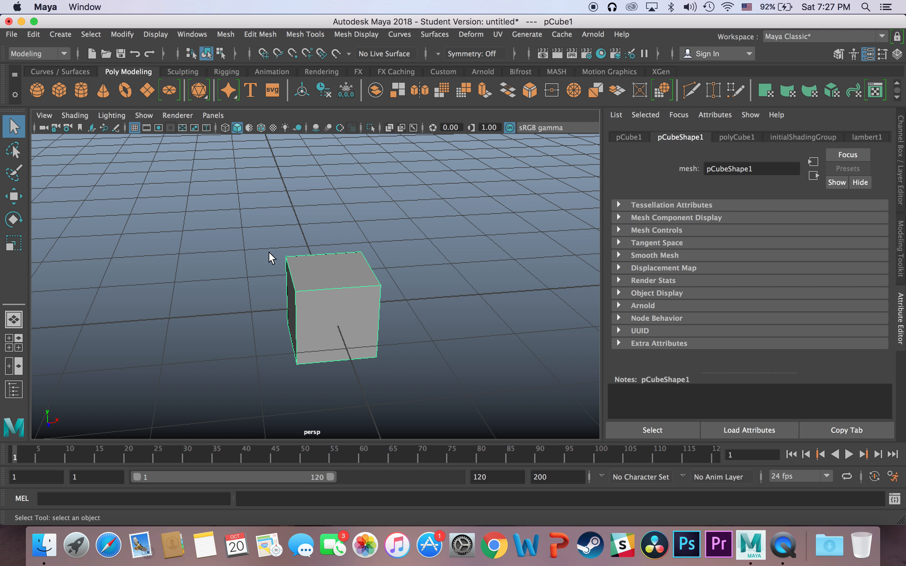
Create a default polygon sphere and move it about 1.9 units along negative X, clear of the cube.
left_click(37, 91)
key("w")
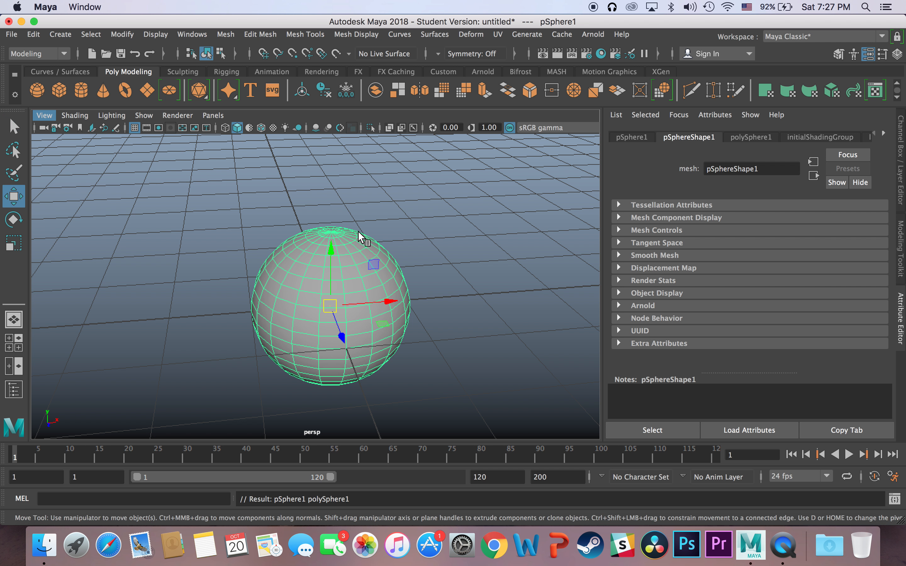
left_click_drag(386, 300, 238, 275)
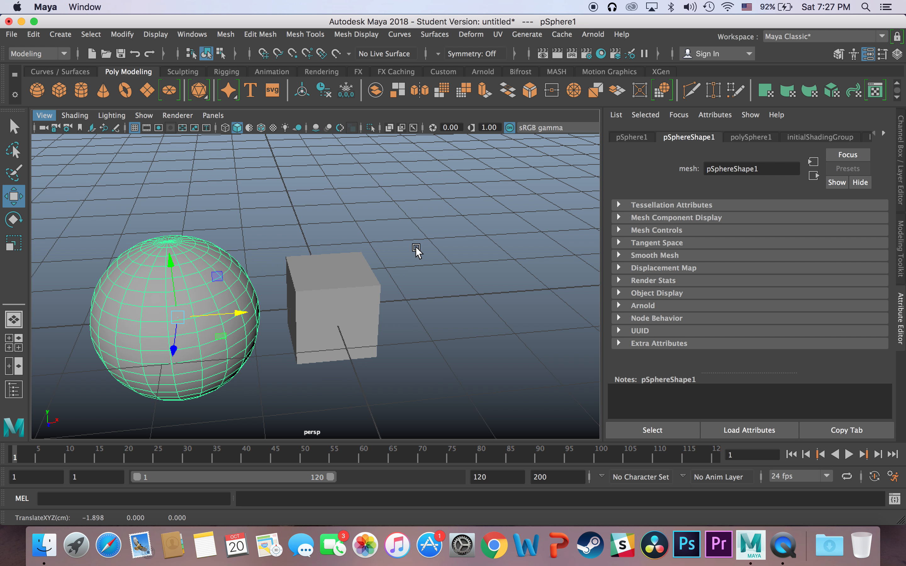
Examine the sphere's mesh and the cube beside it from several angles.
left_click_drag(406, 270, 402, 303, "alt")
middle_click_drag(360, 269, 530, 255, "alt")
scroll(354, 259, "up", 5)
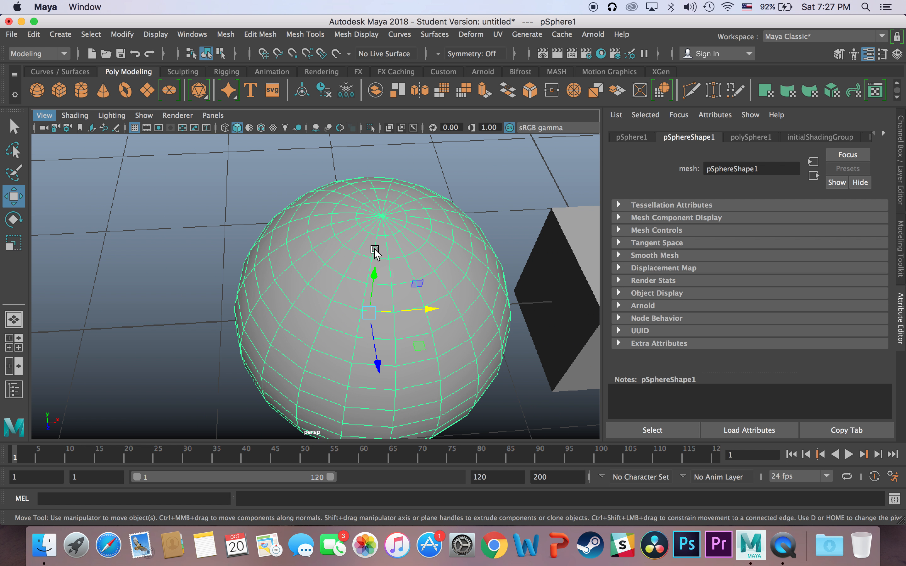
middle_click_drag(374, 249, 230, 246, "alt")
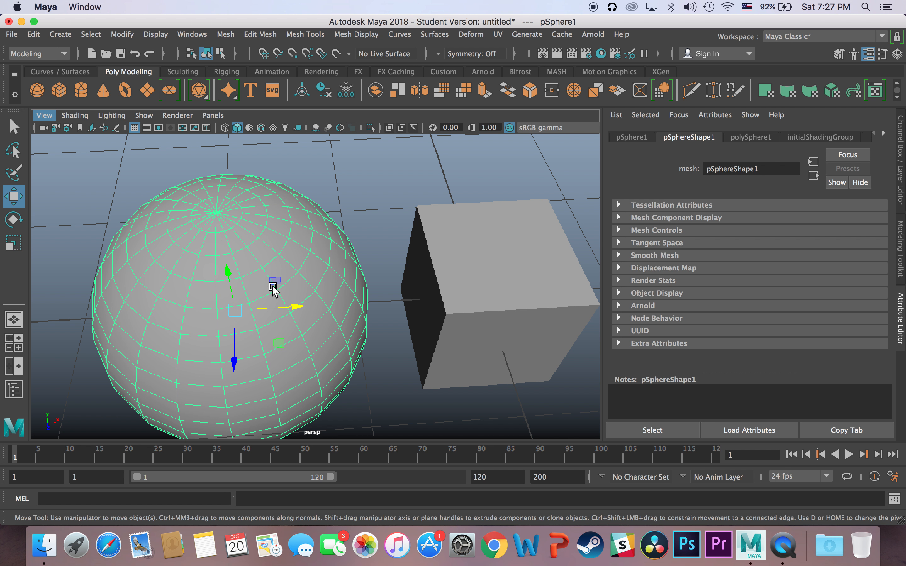
left_click_drag(316, 324, 286, 273, "alt")
middle_click_drag(322, 307, 228, 253, "alt")
left_click_drag(227, 255, 238, 276, "alt")
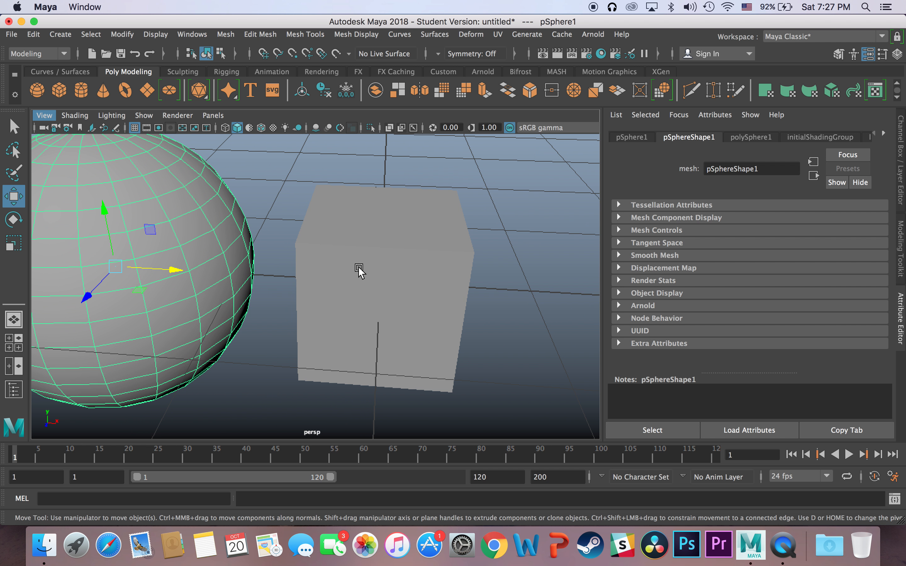
Smooth the cube using exponential divisions with 3 division levels, and activate the Show Manipulator tool.
left_click(359, 267)
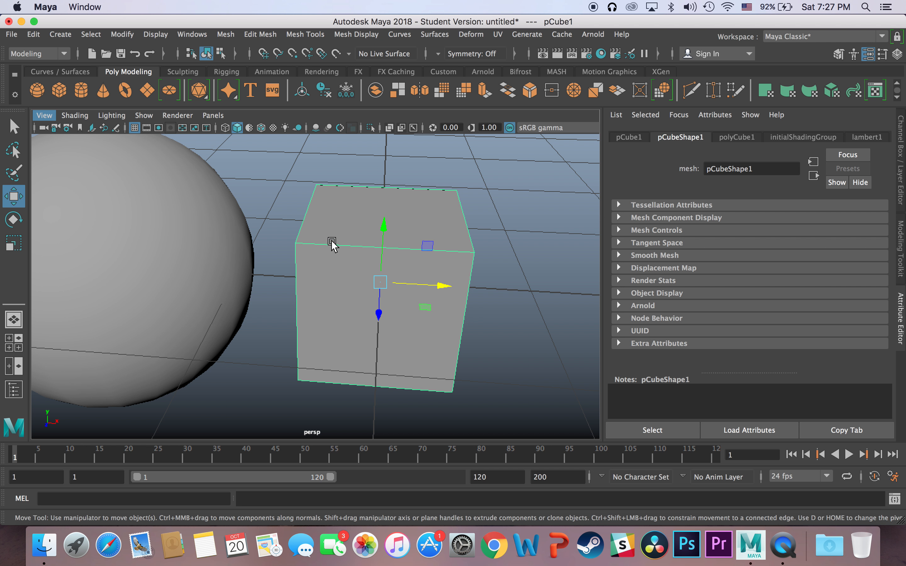
left_click(226, 34)
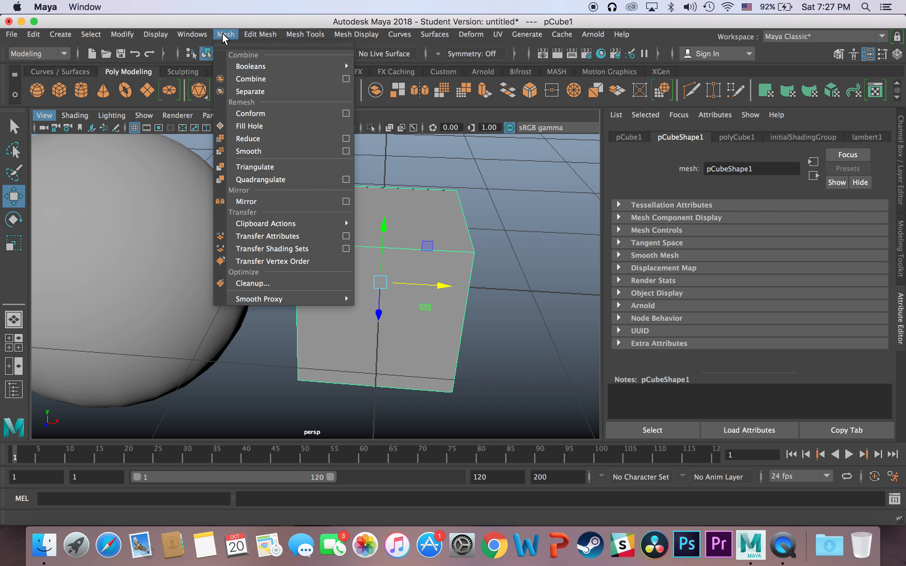
left_click(346, 152)
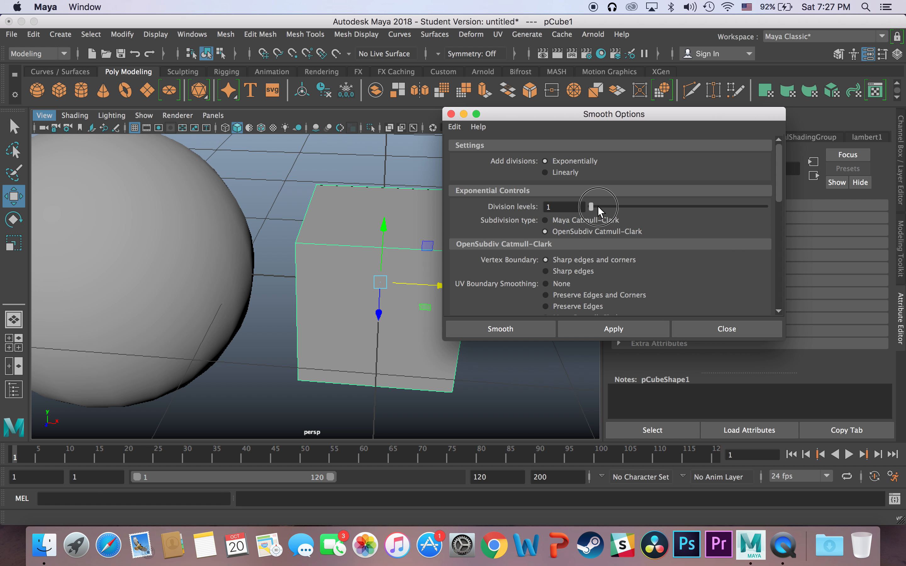
left_click(622, 205)
left_click(608, 330)
left_click_drag(506, 116, 668, 126)
key("t")
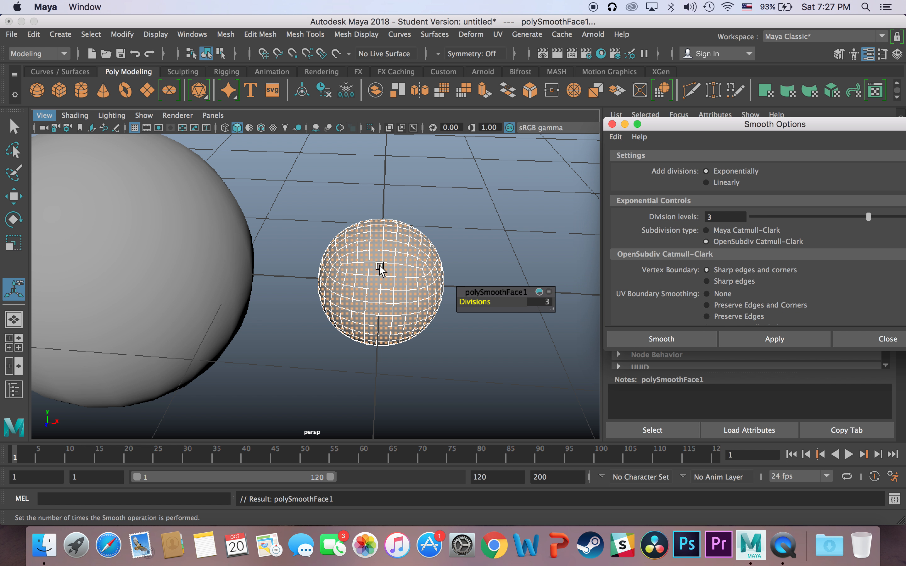
Select the sphere and the smoothed cube in turn to compare their wireframes, and close the Smooth options.
left_click(156, 240)
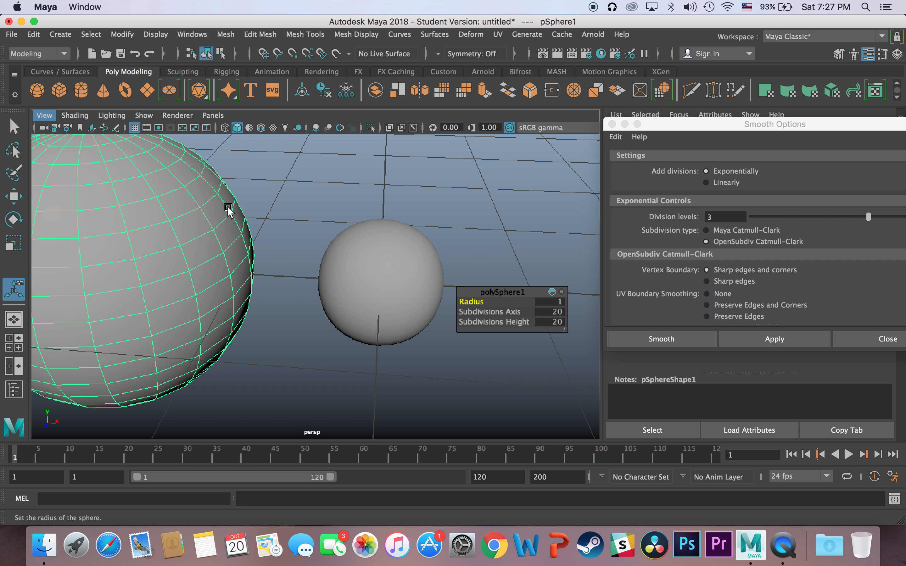
left_click_drag(213, 205, 204, 237, "alt")
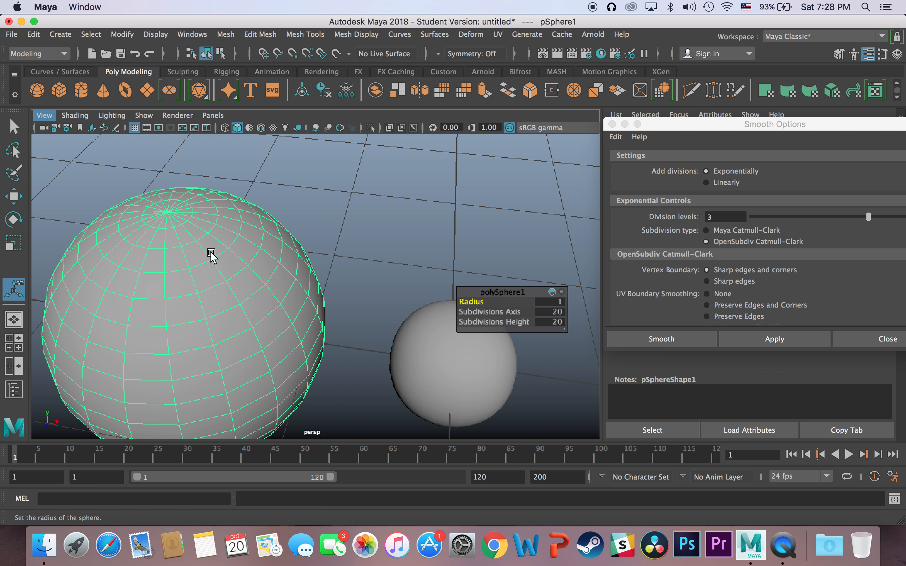
middle_click_drag(349, 314, 236, 236, "alt")
left_click(284, 246)
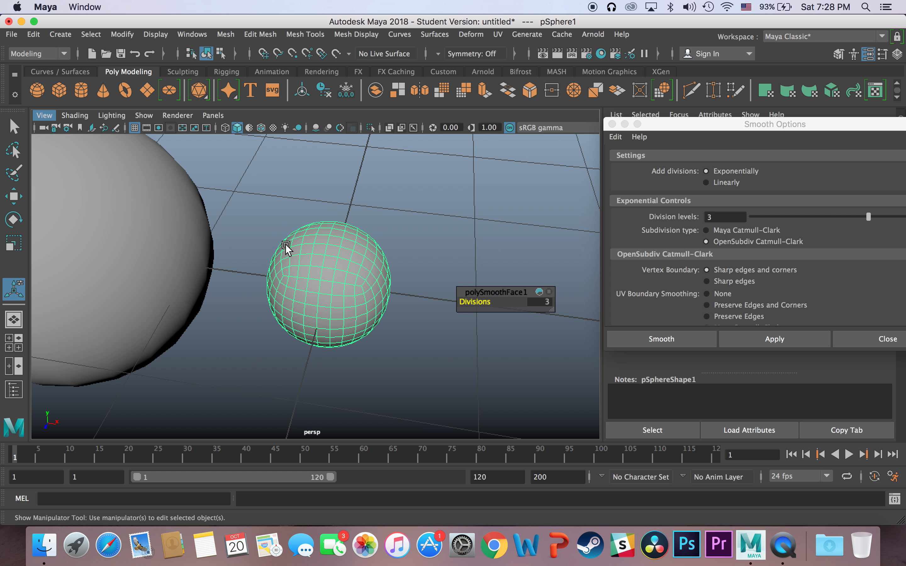
left_click_drag(324, 273, 350, 262, "alt")
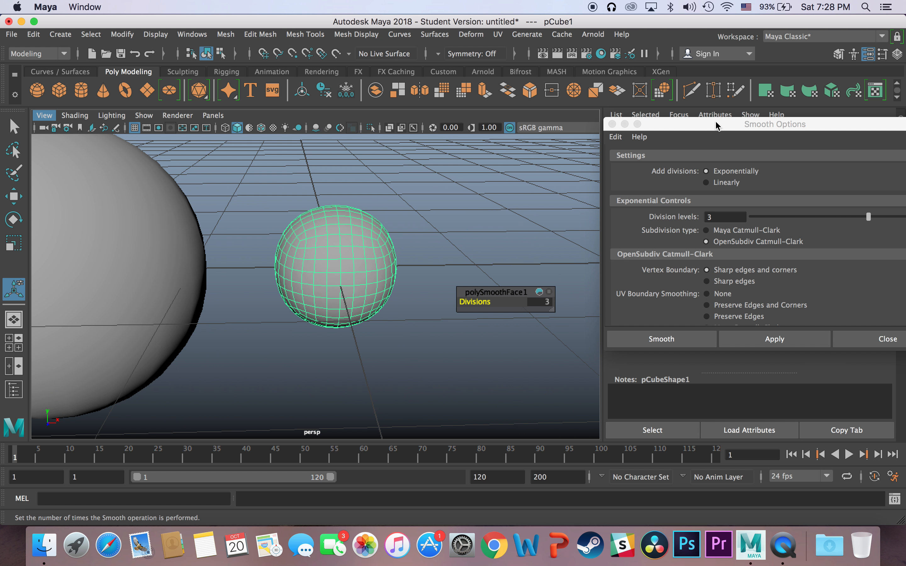
left_click(613, 125)
Select both the sphere and the smoothed cube and delete them.
scroll(355, 295, "up", 3)
scroll(350, 291, "down", 3)
middle_click_drag(283, 265, 489, 289, "alt")
scroll(449, 269, "up", 3)
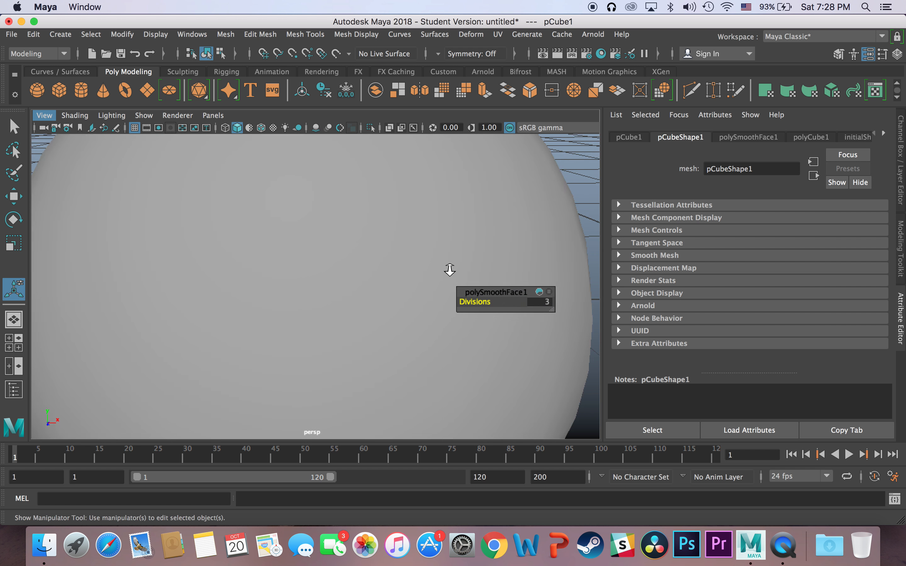
scroll(449, 269, "down", 5)
left_click_drag(302, 215, 549, 358)
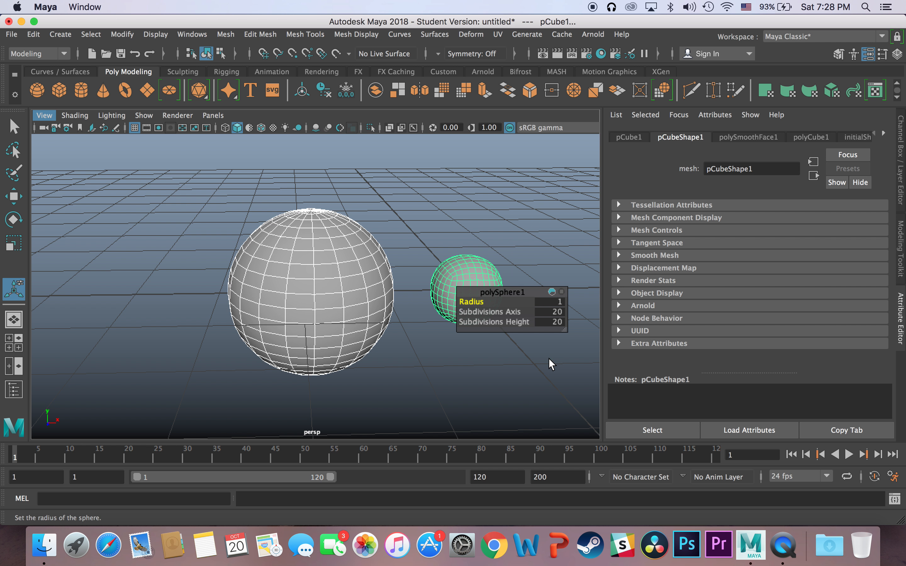
key("Delete")
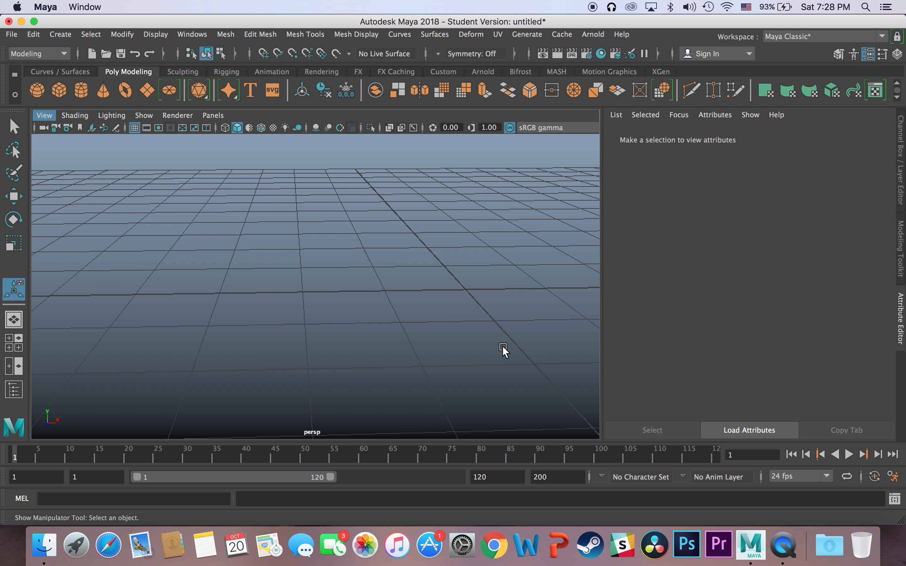
Unhide the cylinder by selecting it in the Outliner, and close the Outliner.
left_click(14, 389)
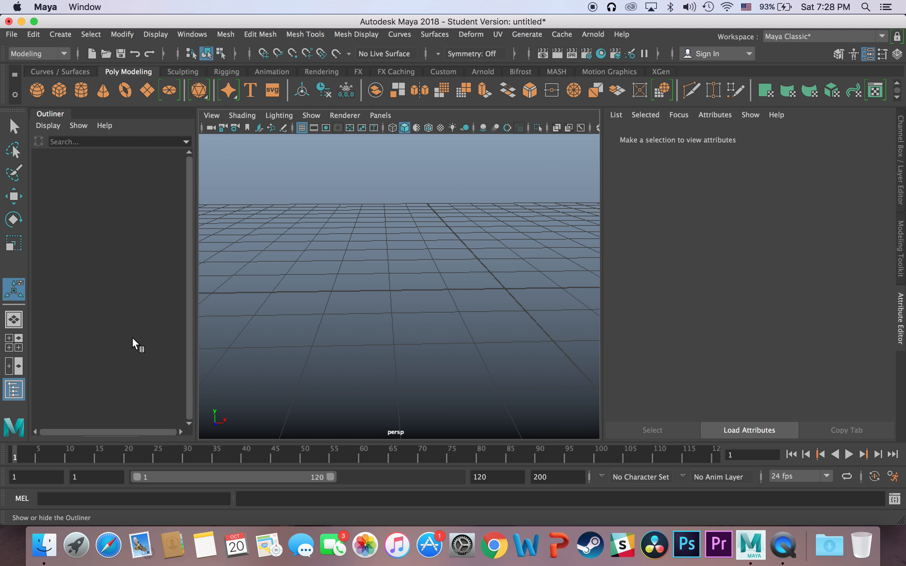
left_click(76, 206)
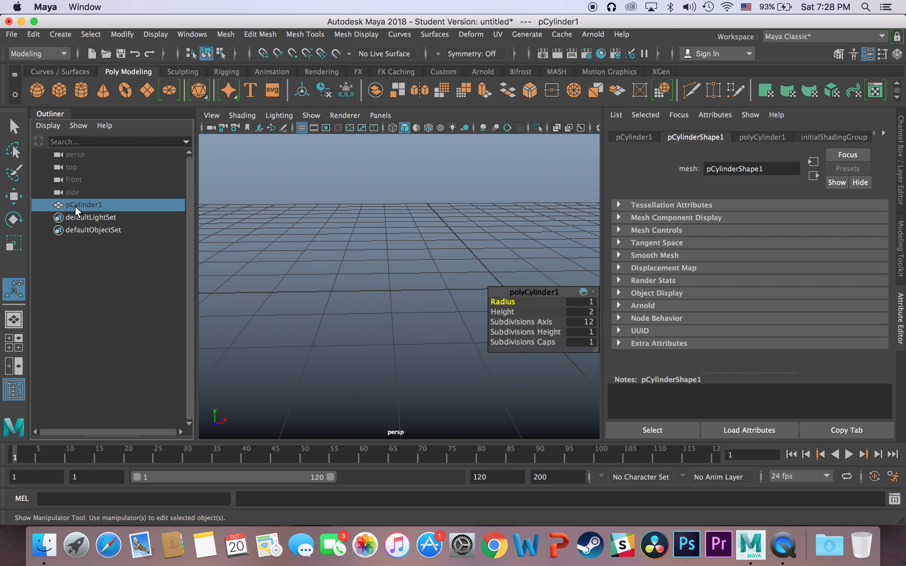
key("h")
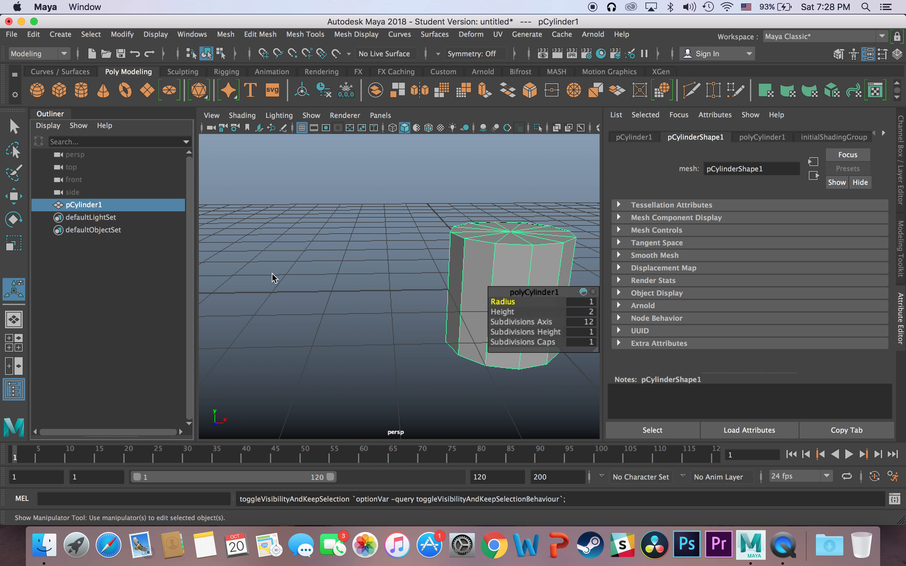
left_click(17, 387)
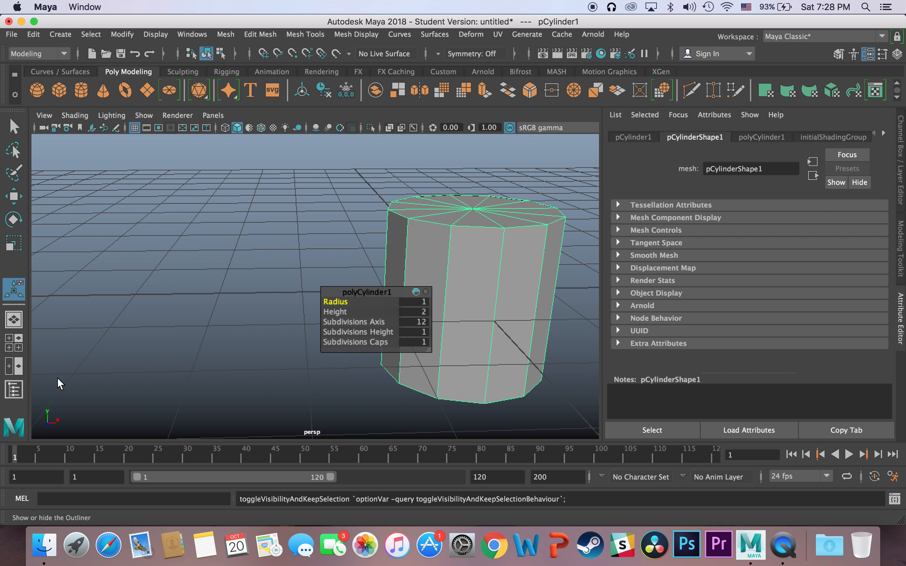
Frame the cylinder, display its polyCylinder creation attributes, and view it from above.
key("f")
left_click(466, 229)
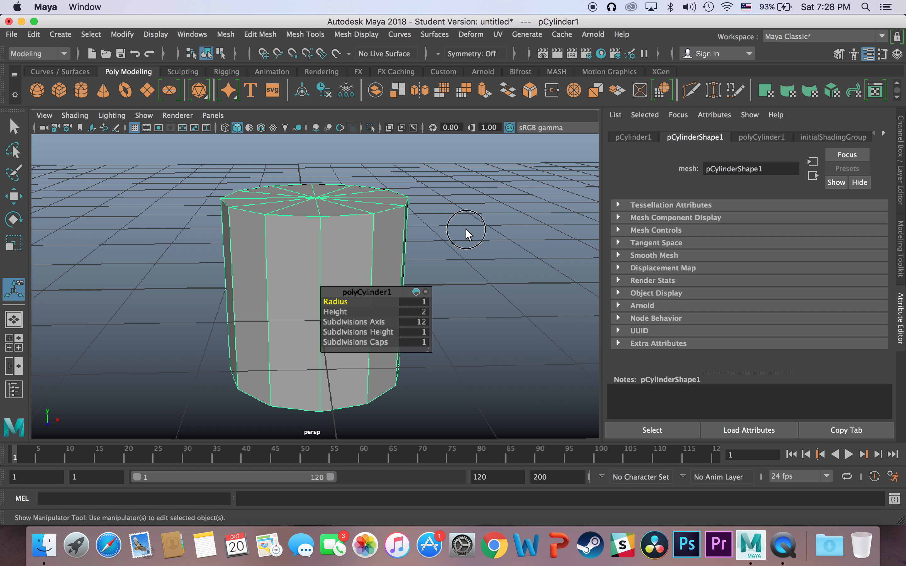
left_click(363, 256)
left_click(747, 138)
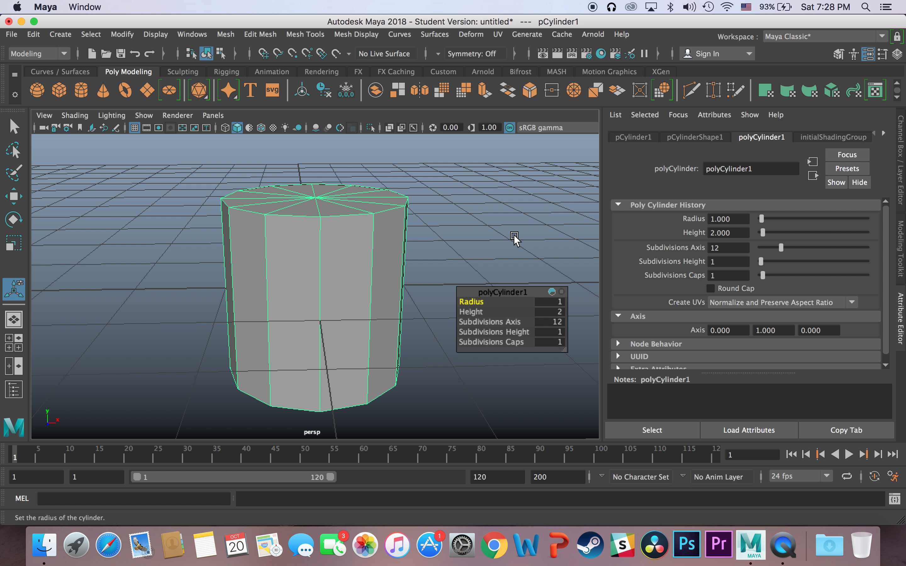
left_click_drag(452, 179, 445, 213, "alt")
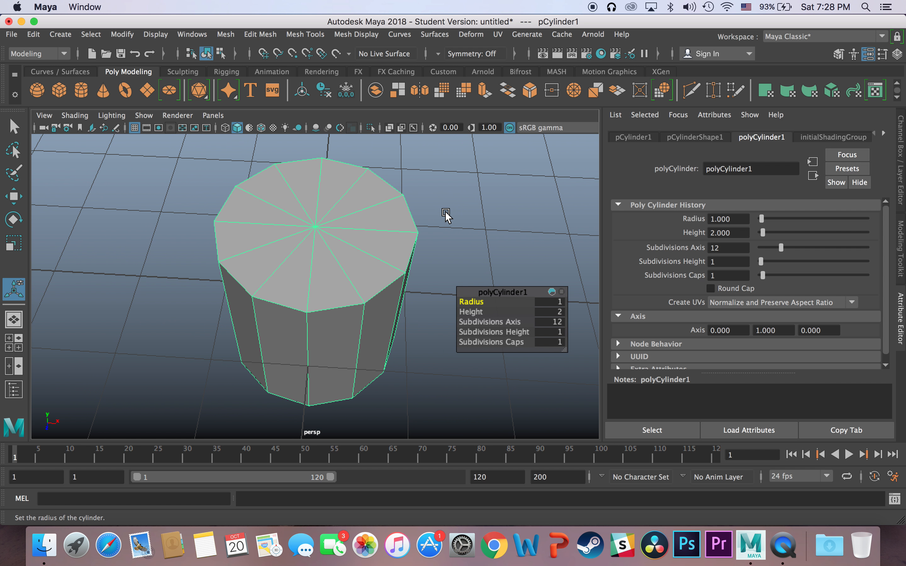
Set the cylinder's Subdivisions Caps to 2.
scroll(445, 212, "up", 5)
scroll(446, 213, "down", 8)
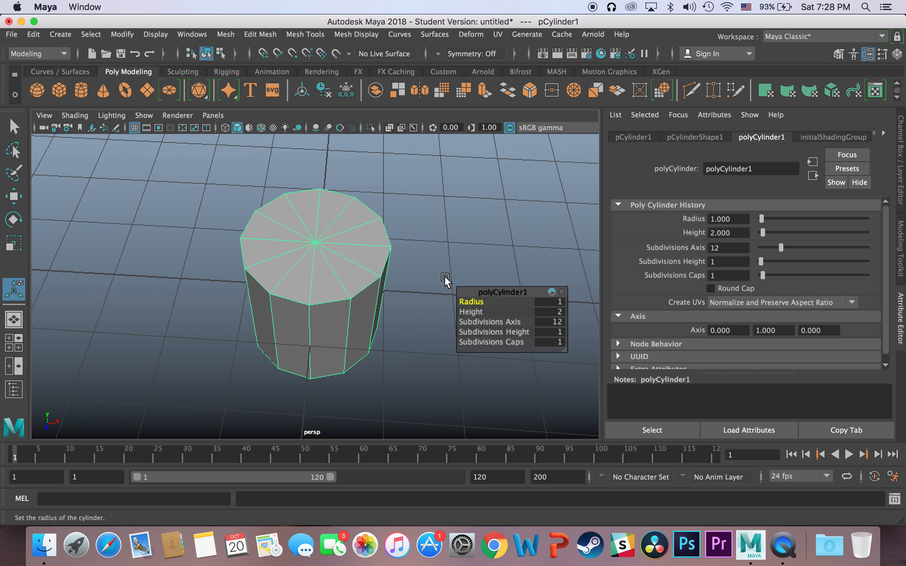
left_click_drag(443, 284, 446, 276, "alt")
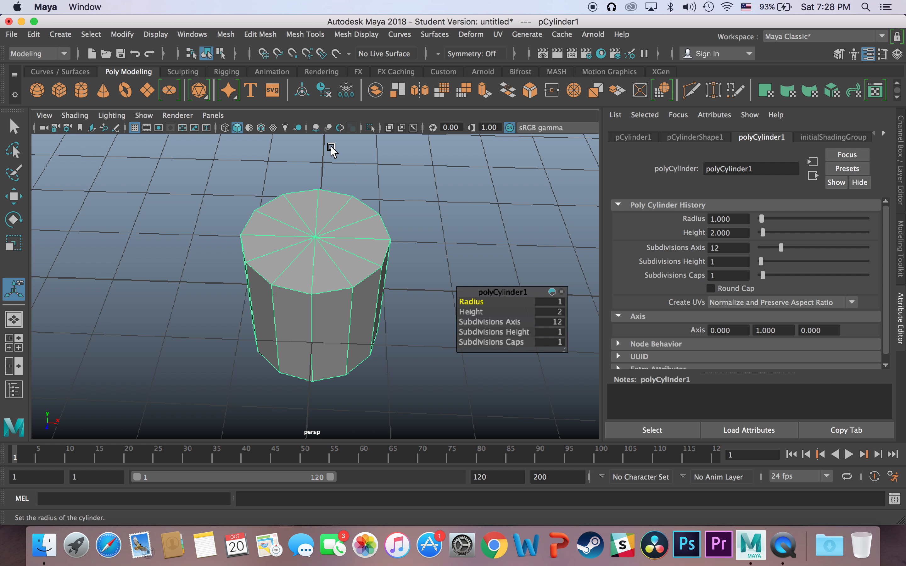
left_click_drag(319, 262, 303, 247, "alt")
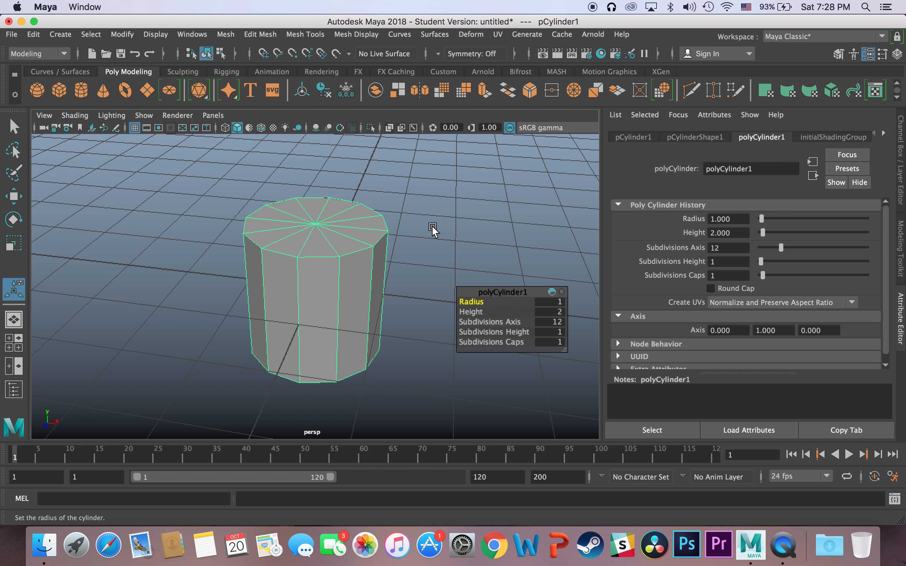
left_click_drag(763, 276, 766, 279)
left_click_drag(341, 186, 339, 207, "alt")
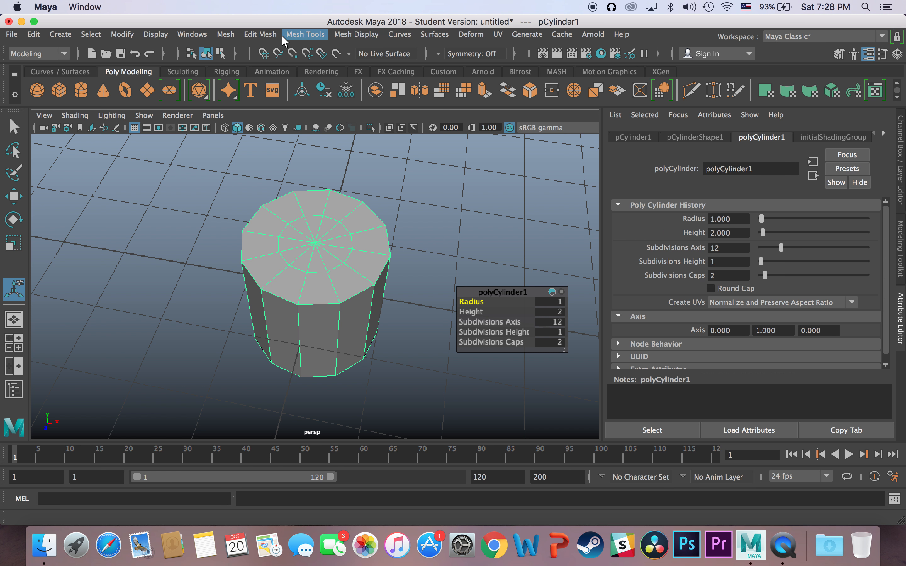
Insert edge loops across the outer and inner rings of the cylinder's top cap with the Insert Edge Loop tool.
left_click(270, 34)
mouse_move(301, 34)
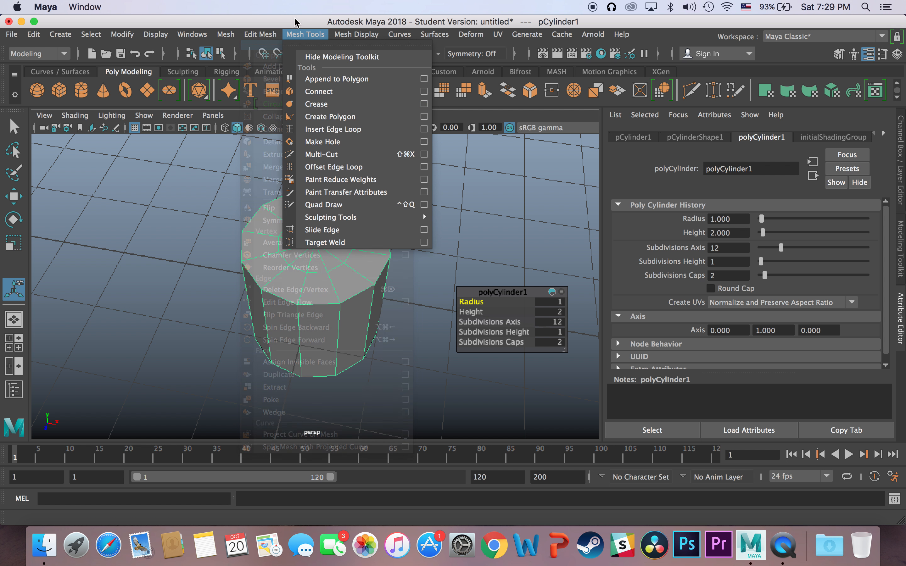
left_click(335, 133)
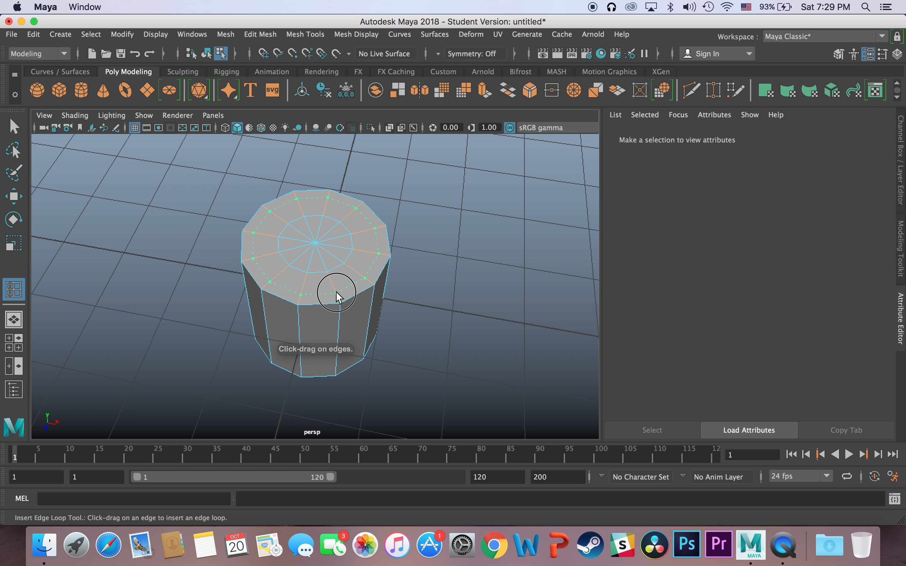
left_click_drag(336, 292, 331, 279)
left_click(321, 258)
Undo the inserted edge loops and the change to the cylinder's cap subdivisions.
key("ctrl+z")
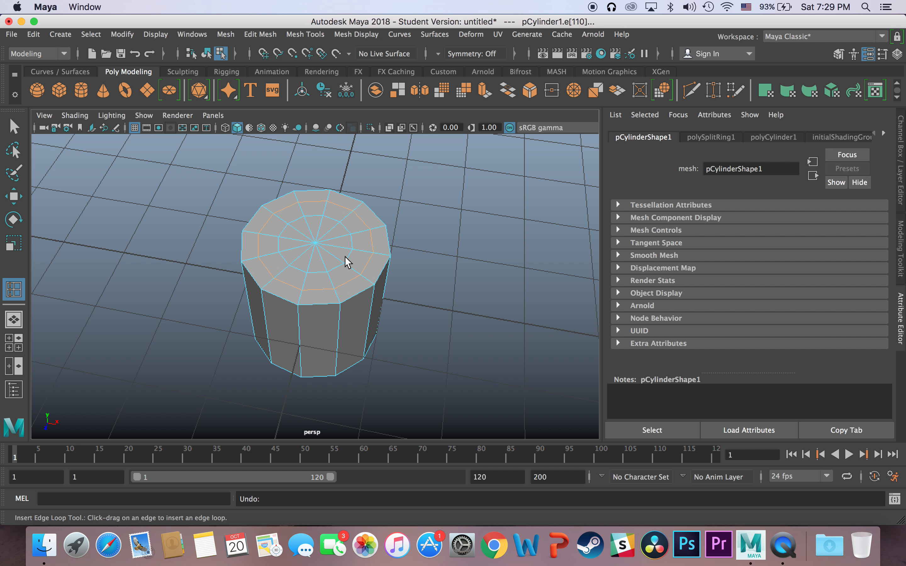
left_click(429, 263)
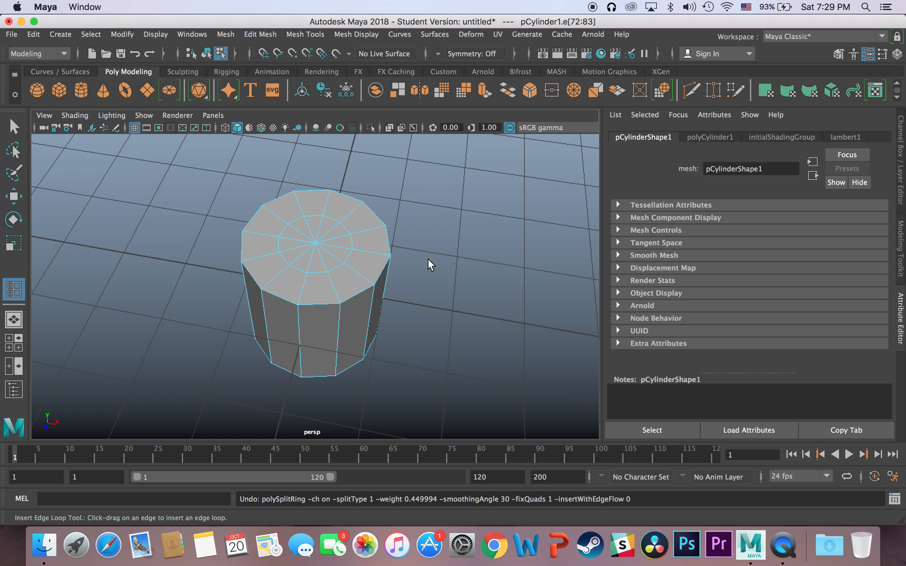
key("ctrl+z")
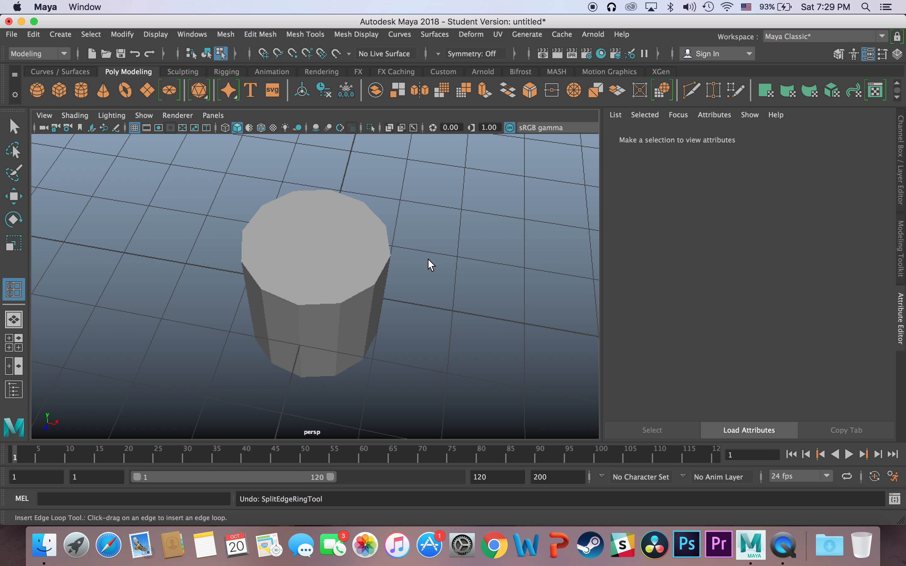
key("ctrl+z")
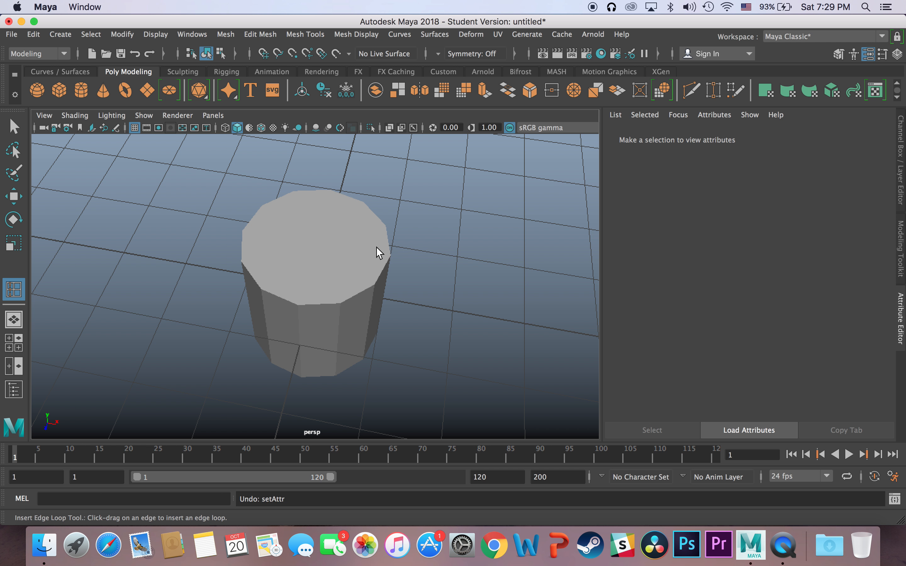
Chamfer the centre vertices of the cylinder's top and bottom caps with a width of 0.25.
left_click(14, 126)
left_click(322, 224)
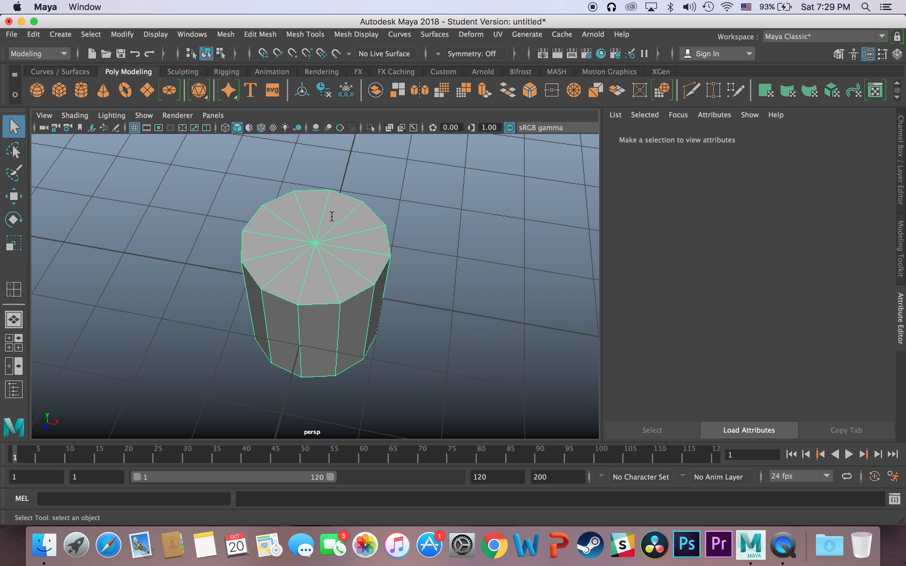
left_click_drag(445, 298, 456, 270, "alt")
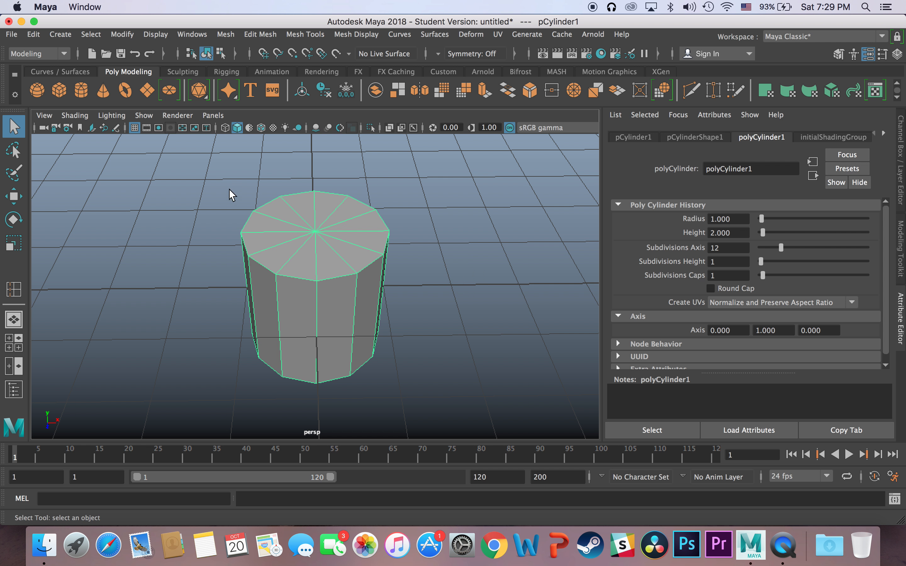
right_click(285, 215)
left_click(315, 232)
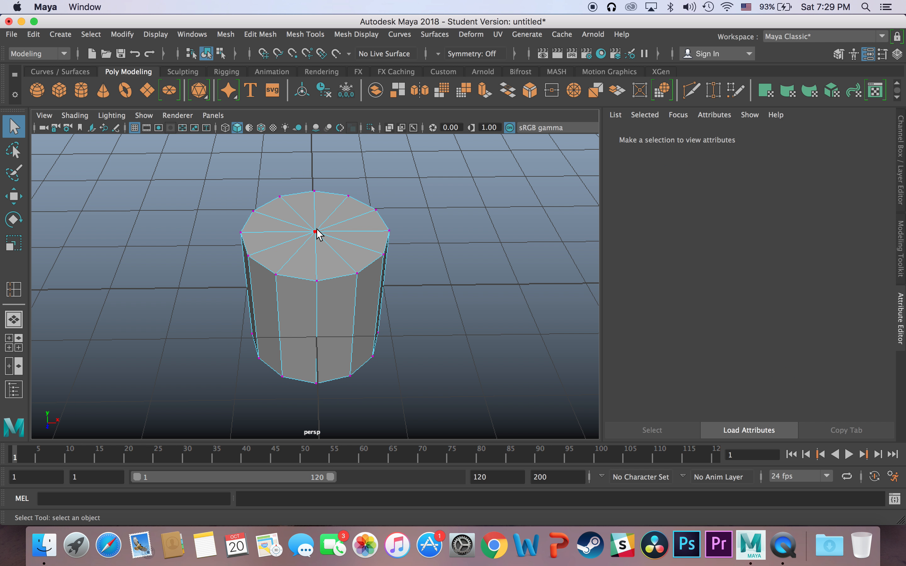
left_click_drag(388, 277, 354, 226, "alt")
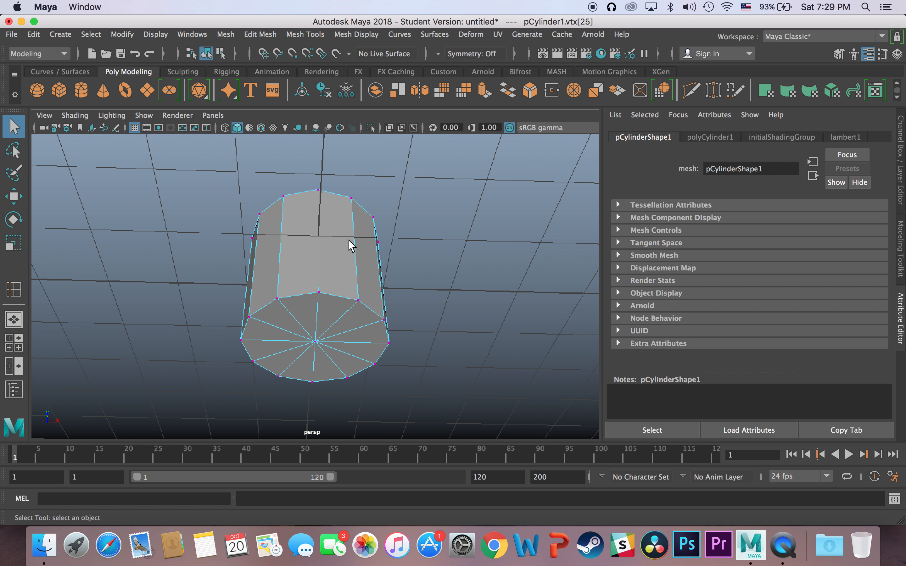
left_click(315, 342, "shift")
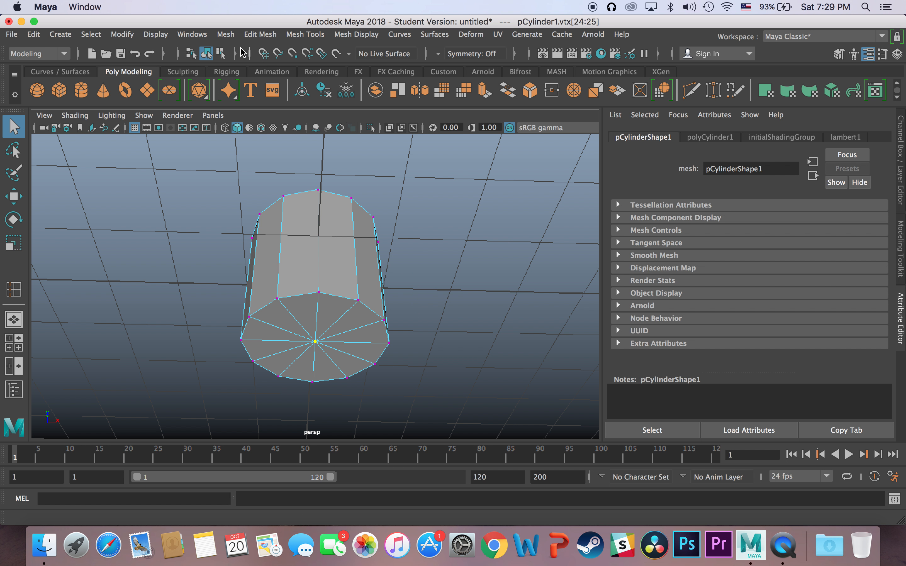
left_click(224, 35)
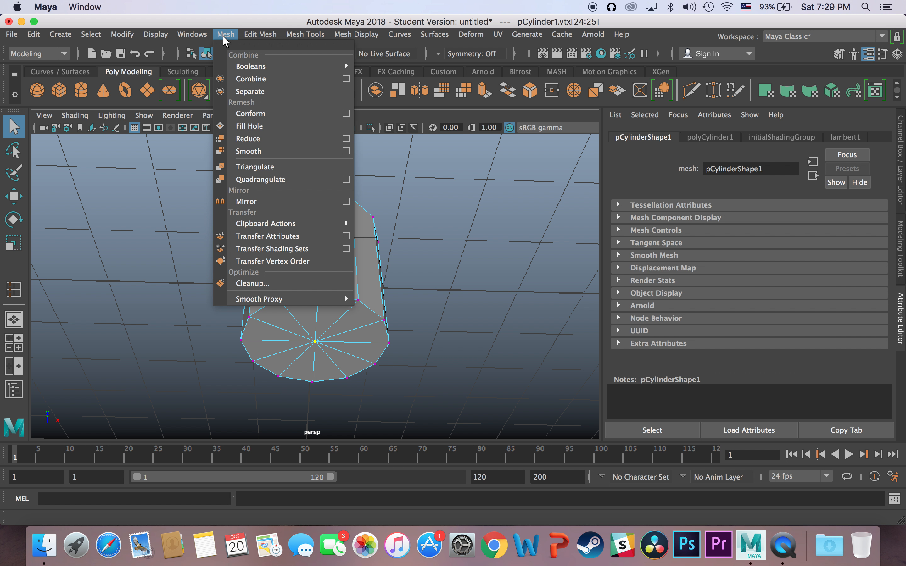
mouse_move(260, 41)
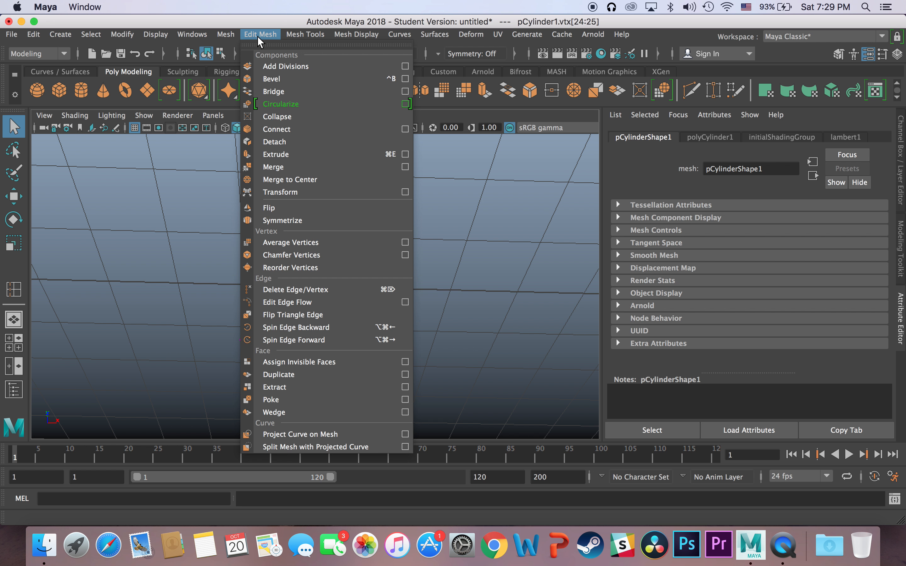
left_click(302, 254)
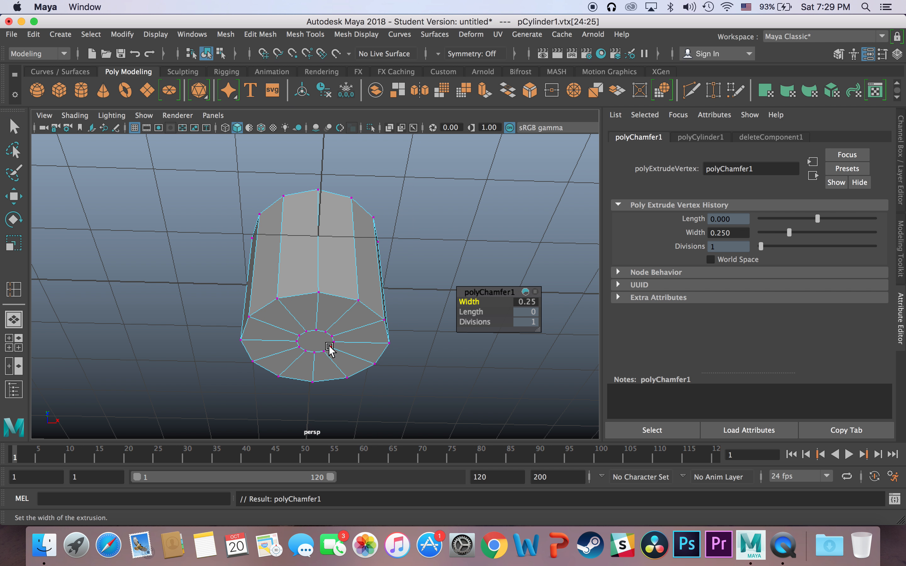
left_click_drag(374, 318, 324, 243, "alt")
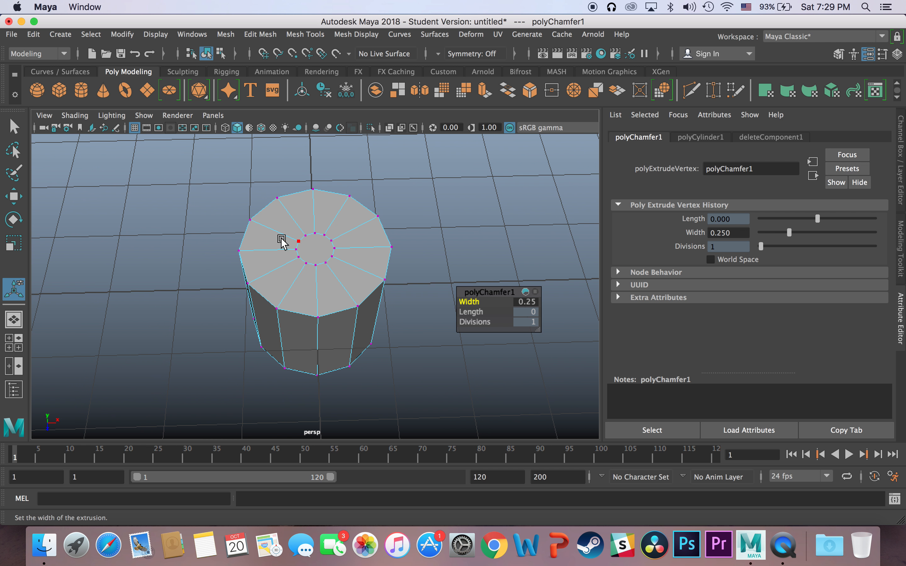
Insert an edge loop on the cylinder's top cap just inside its outer rim.
scroll(319, 262, "down", 3)
scroll(319, 262, "up", 6)
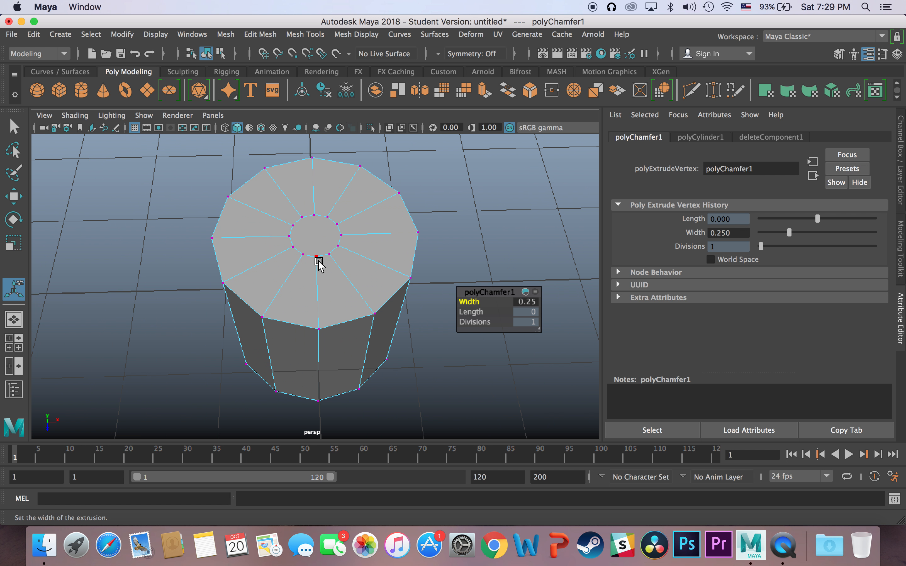
scroll(329, 251, "up", 5)
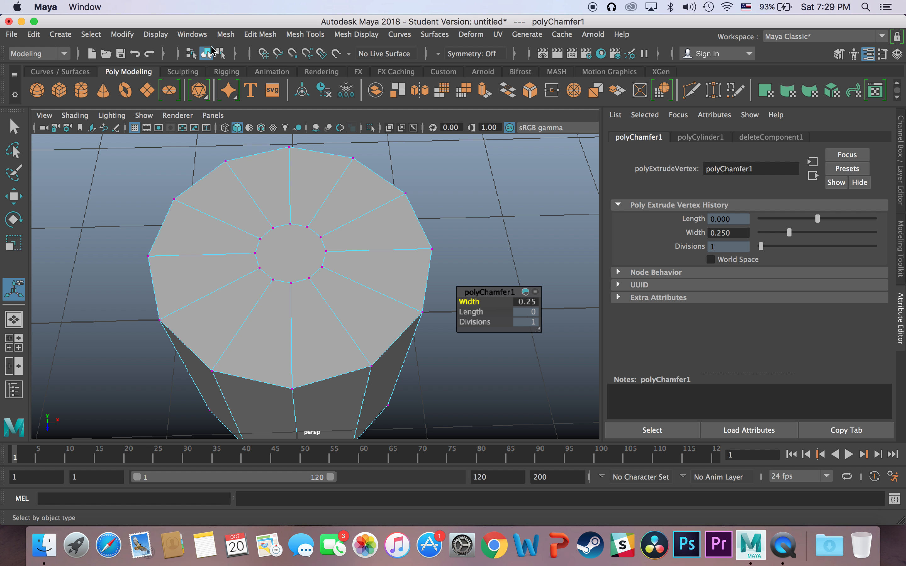
left_click(257, 35)
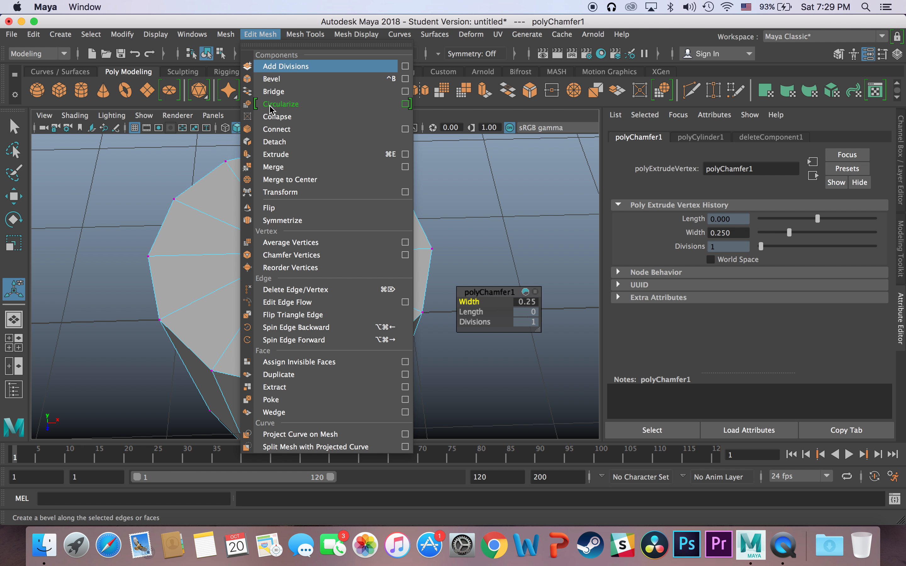
left_click(528, 218)
middle_click_drag(277, 281, 337, 256, "alt")
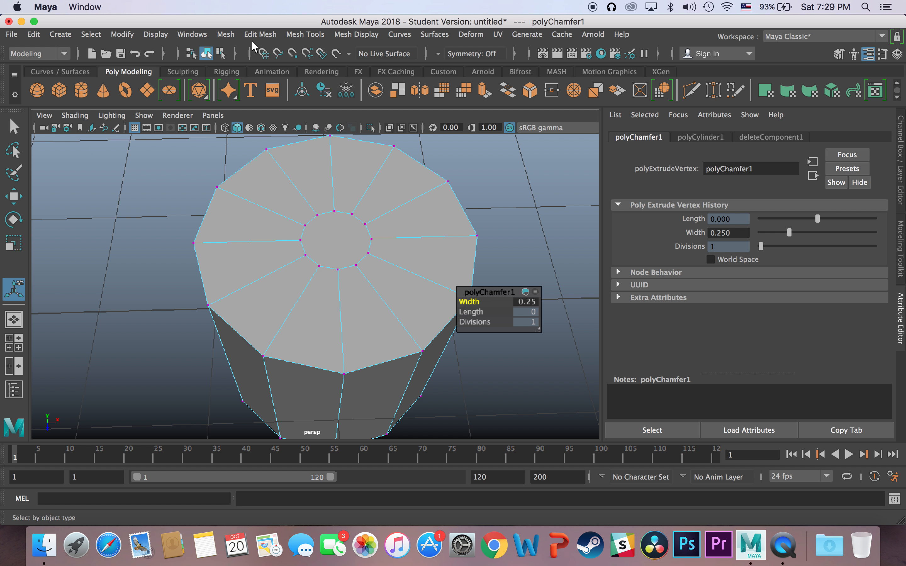
left_click(261, 34)
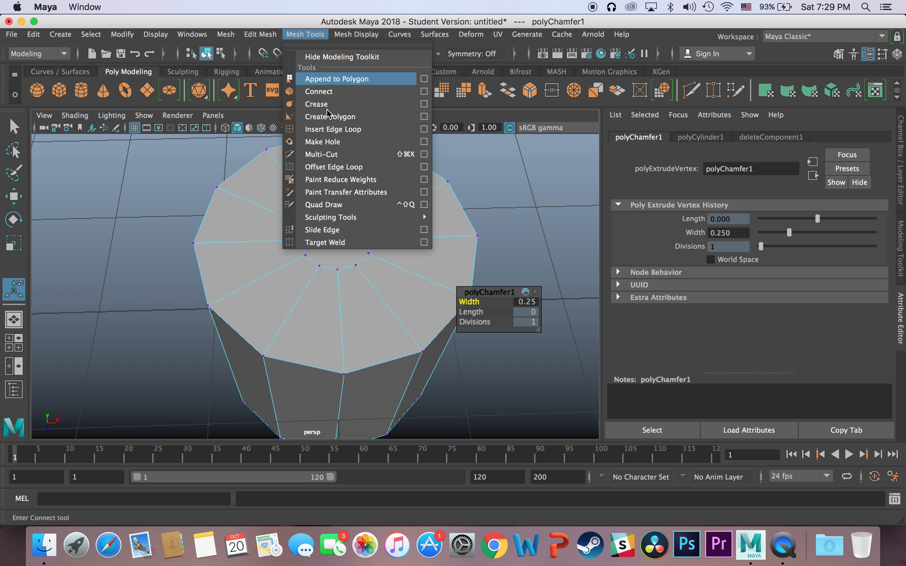
left_click(327, 130)
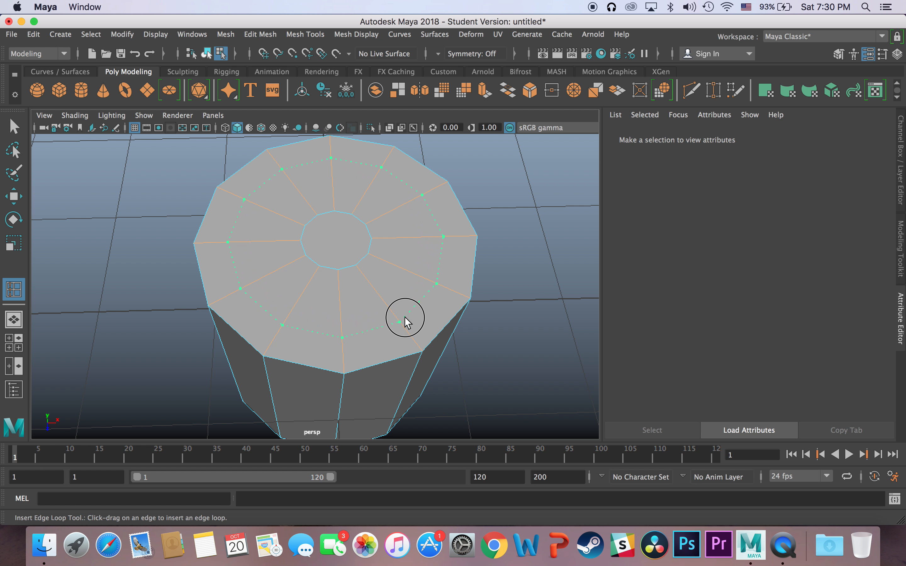
left_click(421, 333)
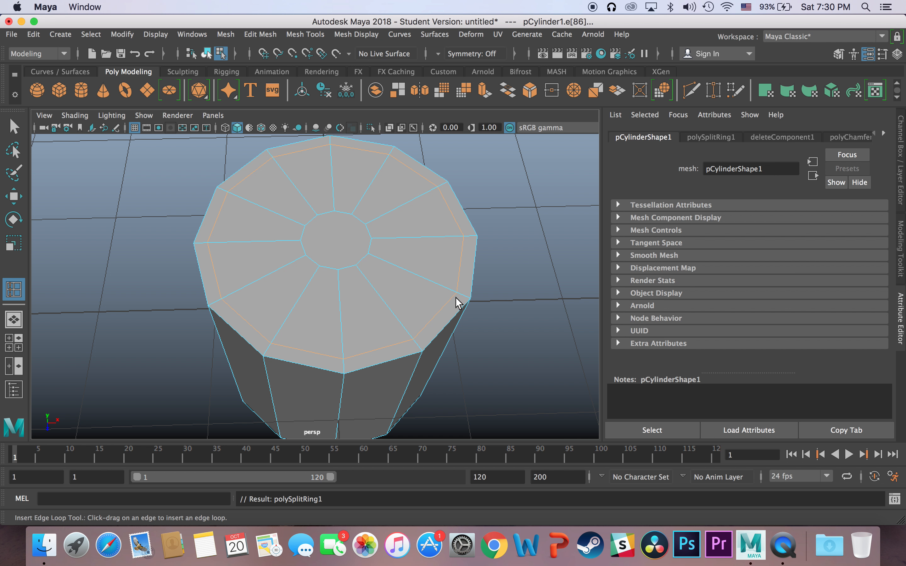
Return to object mode, select the whole cylinder and scale it uniformly to about 3.49.
left_click_drag(391, 313, 297, 252, "alt")
scroll(244, 249, "up", 10)
scroll(260, 235, "down", 10)
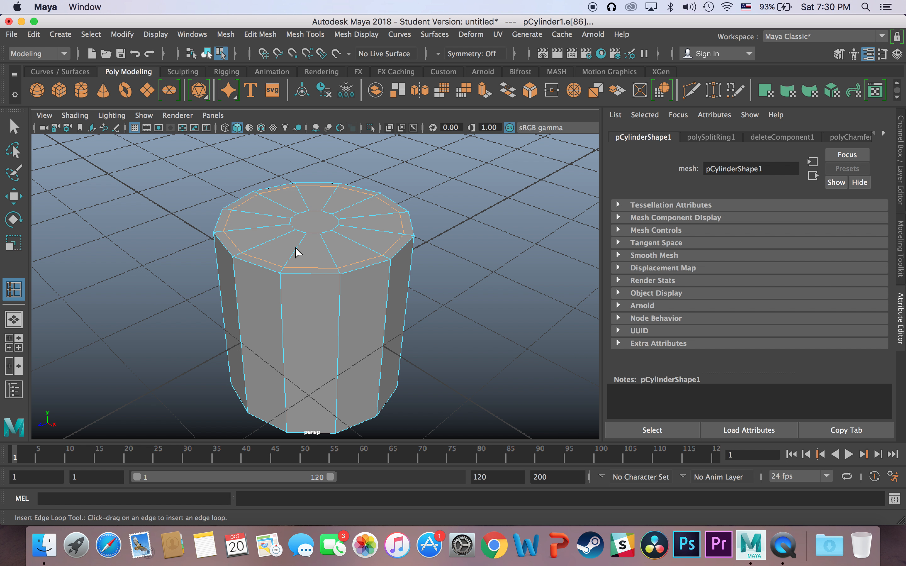
scroll(296, 252, "down", 5)
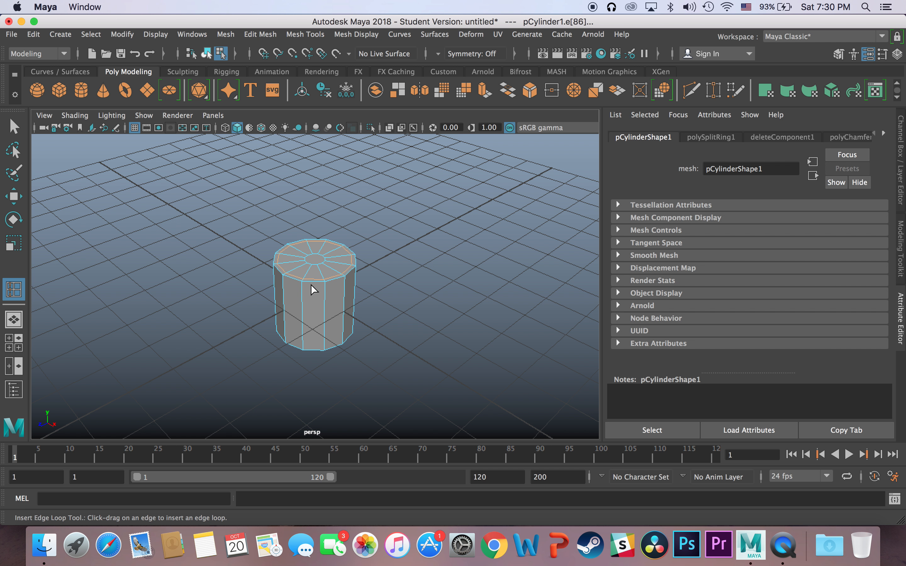
right_click_drag(311, 207, 376, 179)
left_click(314, 323)
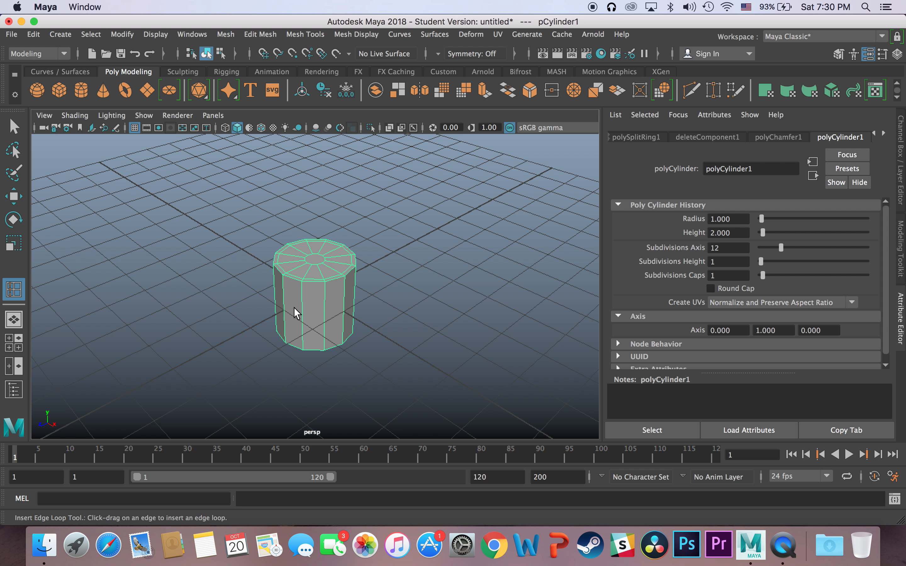
left_click(16, 246)
left_click_drag(315, 293, 489, 295)
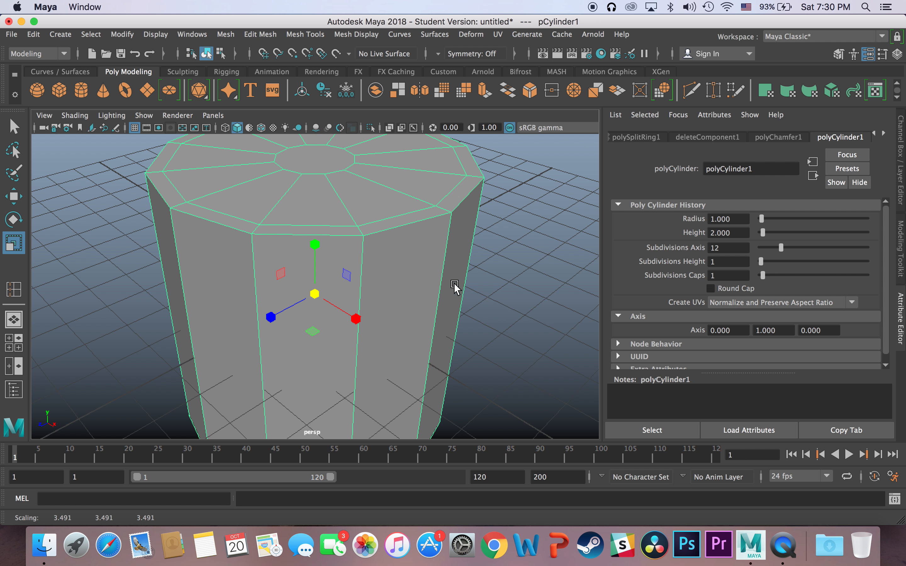
scroll(443, 283, "up", 5)
scroll(442, 283, "down", 8)
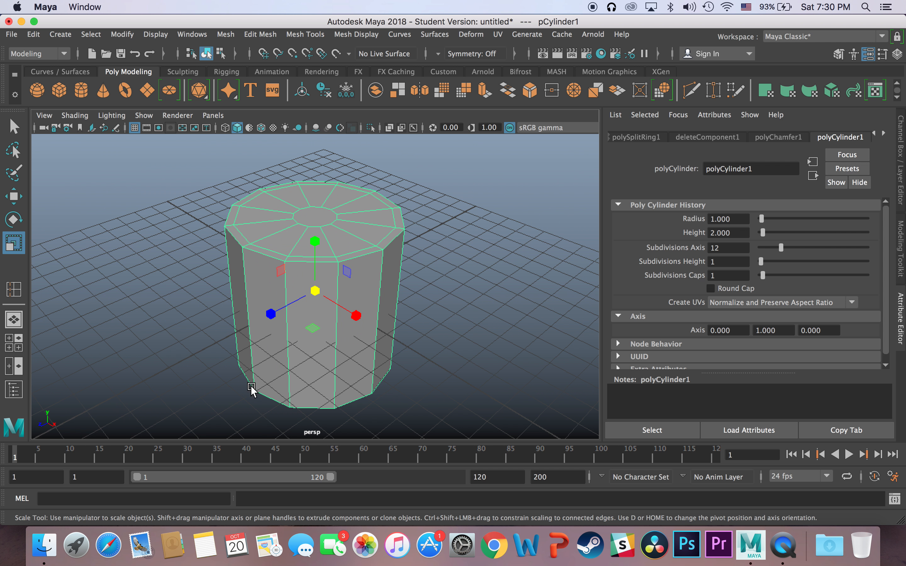
Move the cylinder straight up about 3.54 units in Y so that it sits on the grid.
key("w")
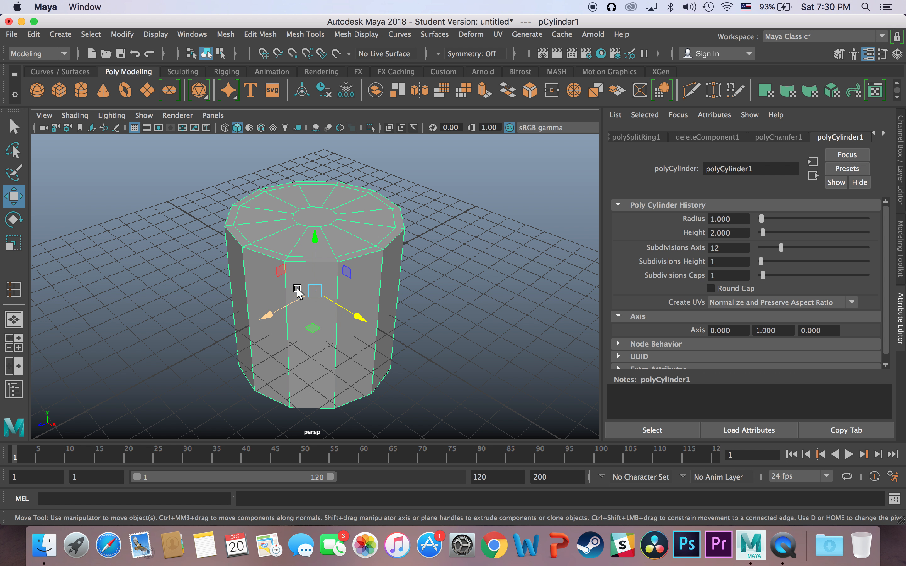
left_click_drag(314, 244, 313, 154)
left_click_drag(367, 349, 408, 285, "alt")
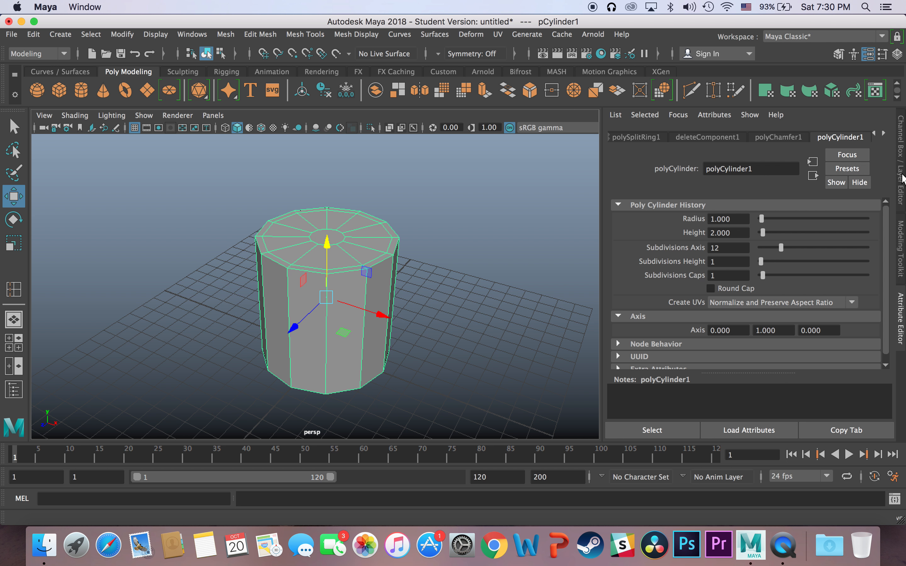
Show the cylinder's transform values in the Channel Box in place of the Attribute Editor.
left_click(902, 179)
left_click(902, 179)
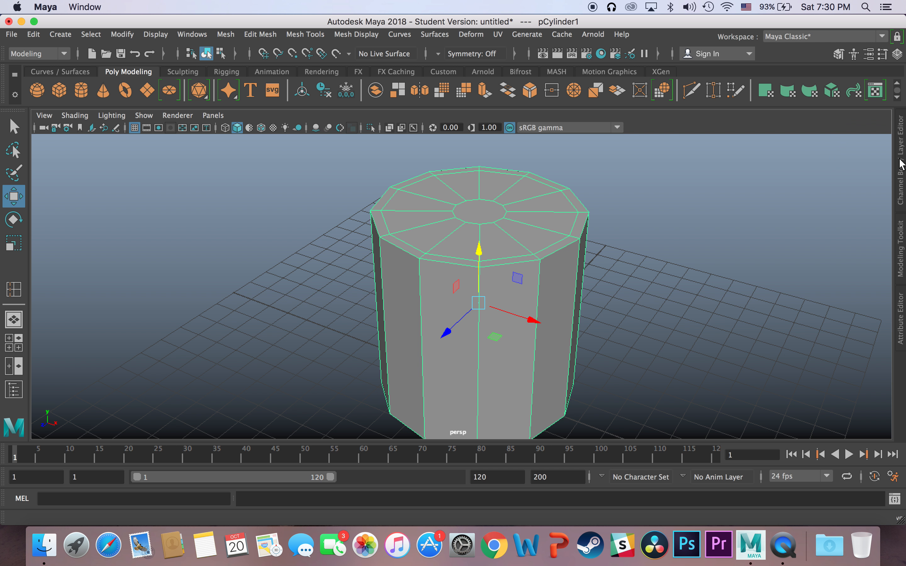
left_click(900, 184)
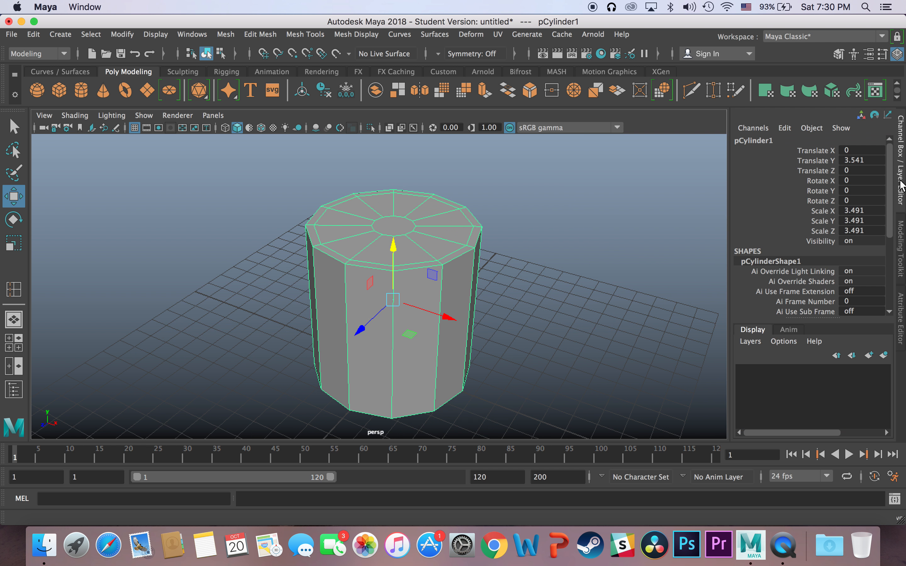
Try a Rotate Y of 90 degrees on the cylinder and settle on 45 degrees.
left_click(869, 192)
key("Return")
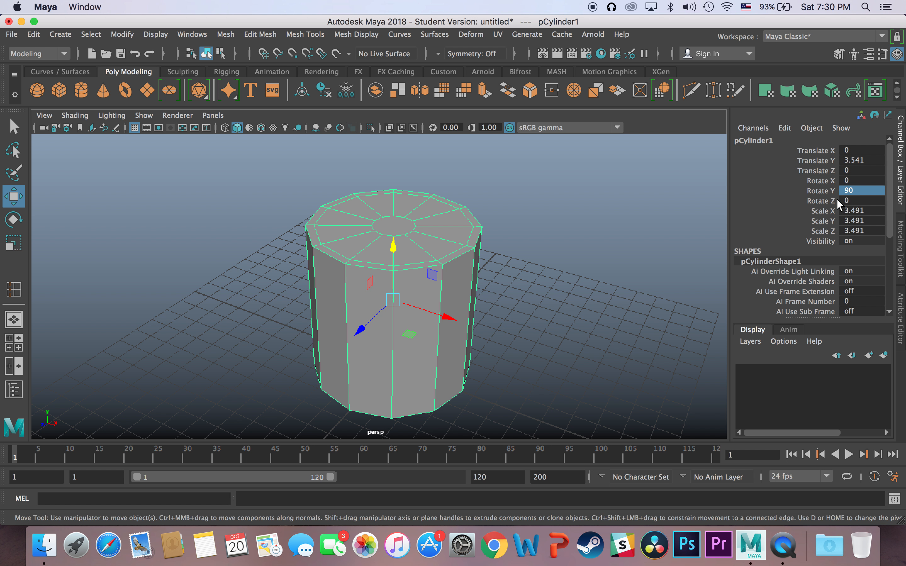
left_click(853, 190)
key("Return")
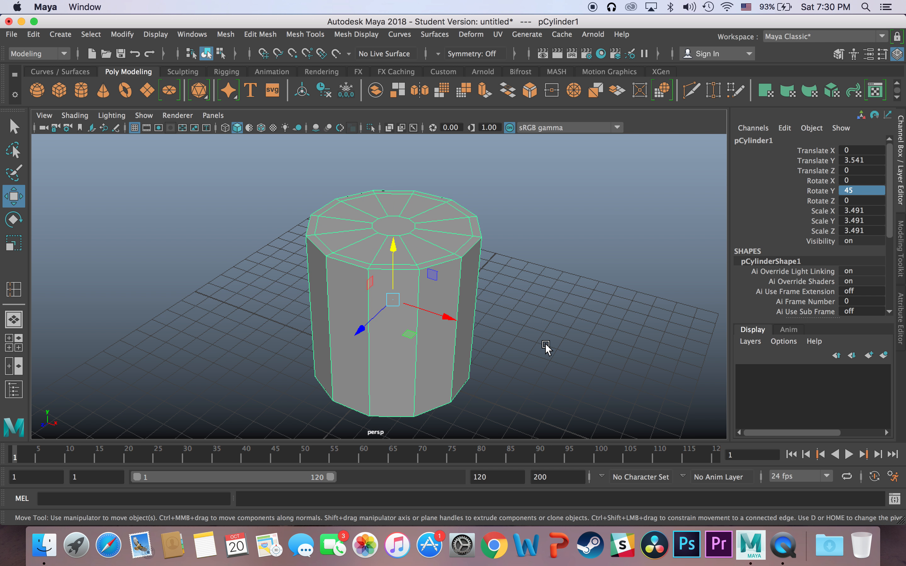
left_click_drag(560, 336, 417, 317, "alt")
left_click_drag(425, 376, 479, 390, "alt")
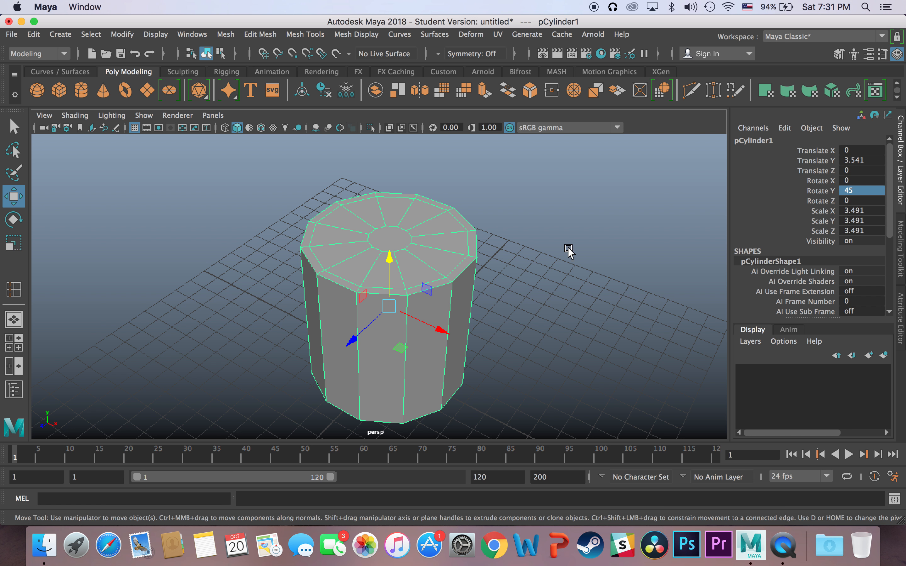
Freeze the cylinder's transformations, making its current placement, rotation and size the default.
left_click(121, 35)
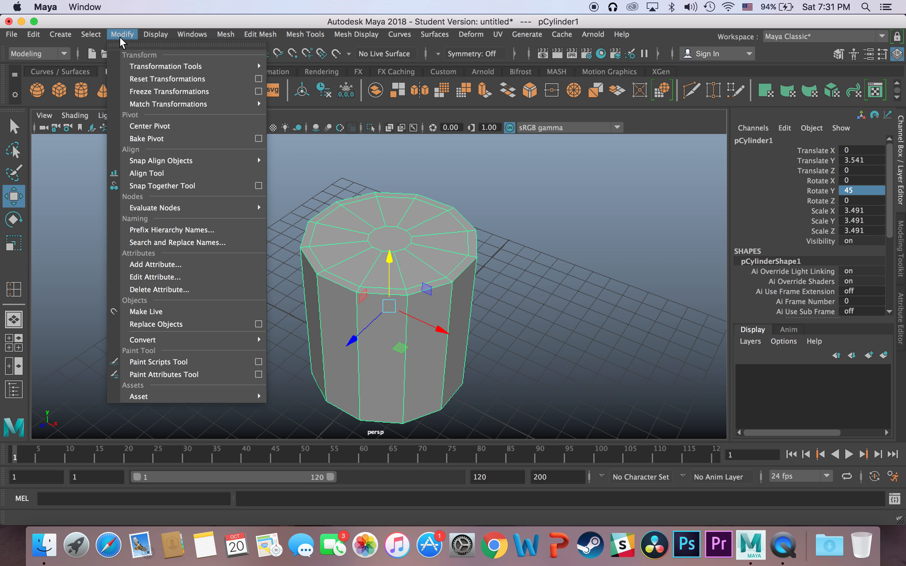
left_click(149, 93)
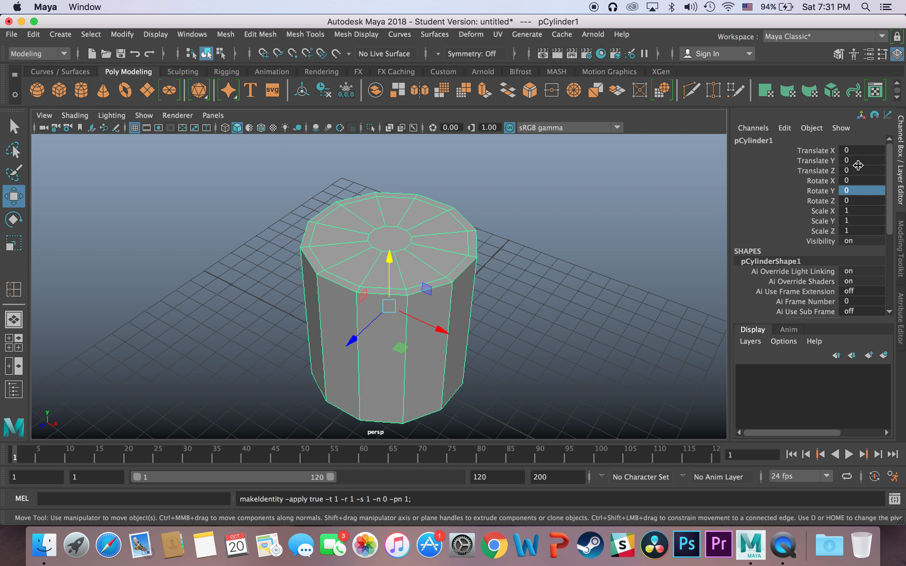
left_click_drag(505, 314, 531, 294, "alt")
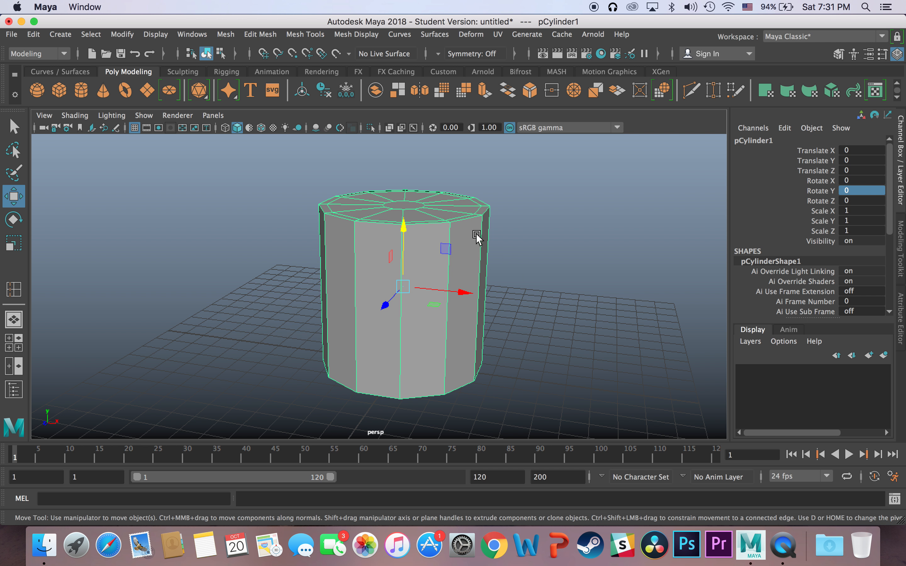
Review where to find the Attribute Editor, Modeling Toolkit, Channel Box and Move Tool settings, as well as the general editors.
right_click_drag(365, 267, 419, 191)
left_click(901, 318)
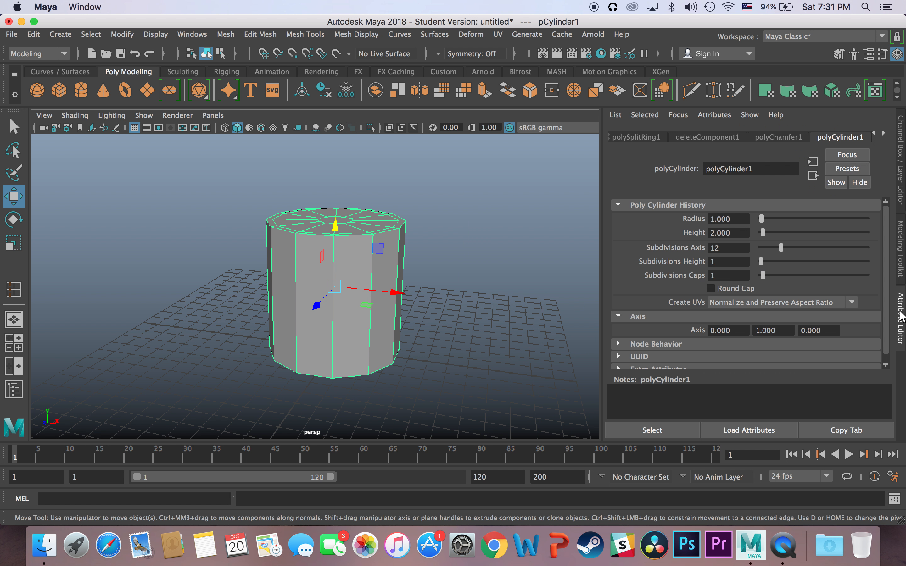
key("super+s")
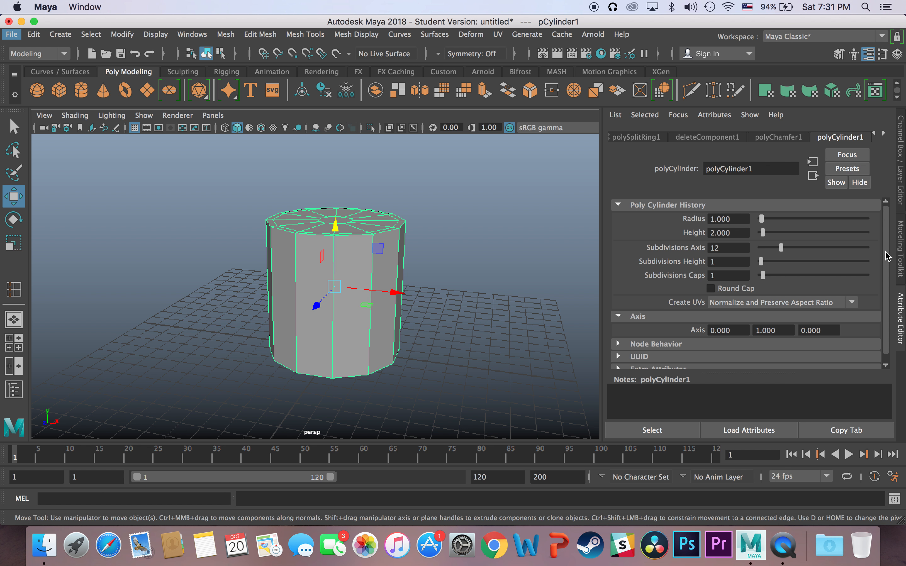
left_click(900, 253)
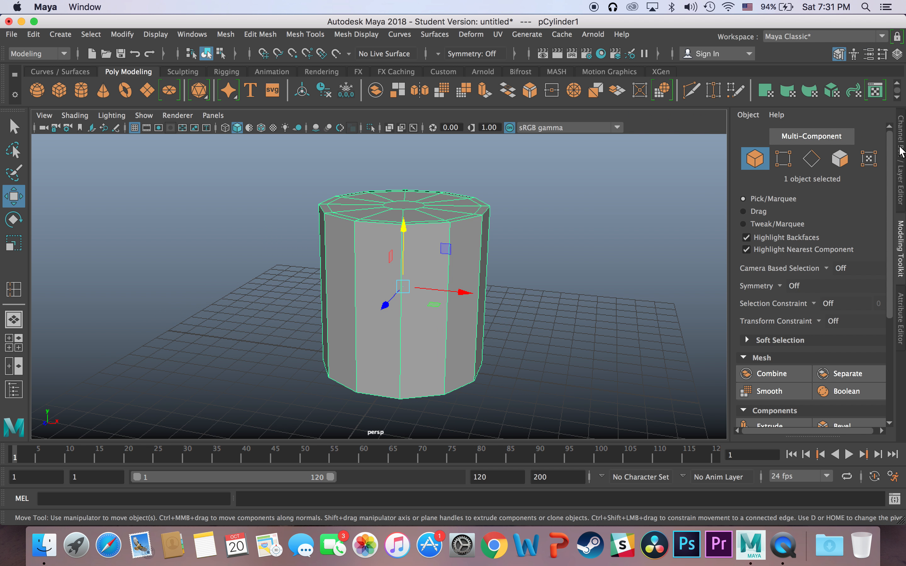
left_click(896, 56)
left_click(882, 54)
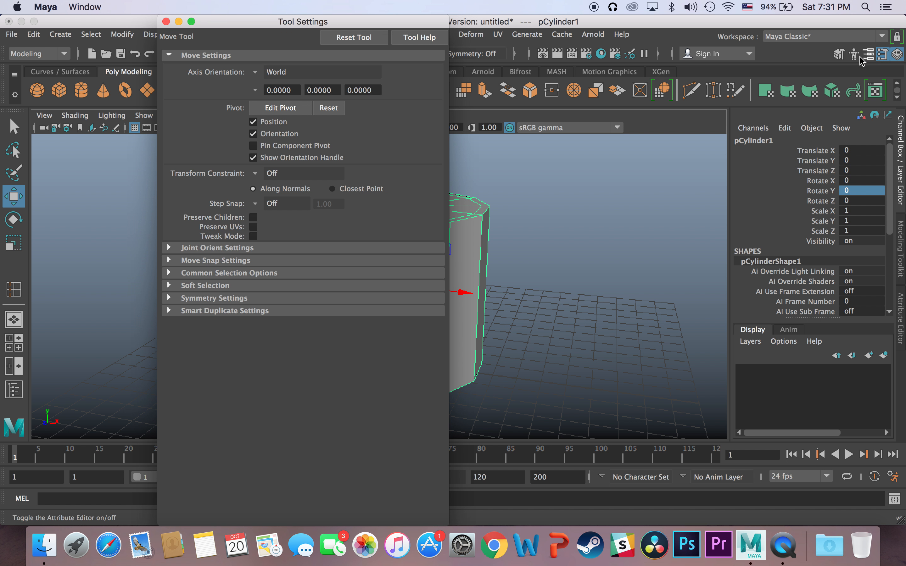
left_click(166, 22)
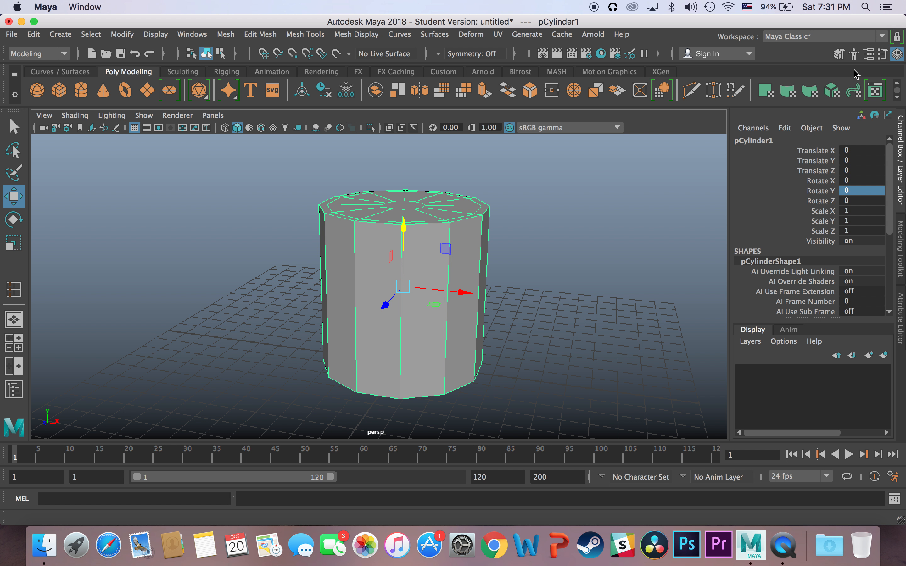
left_click(180, 34)
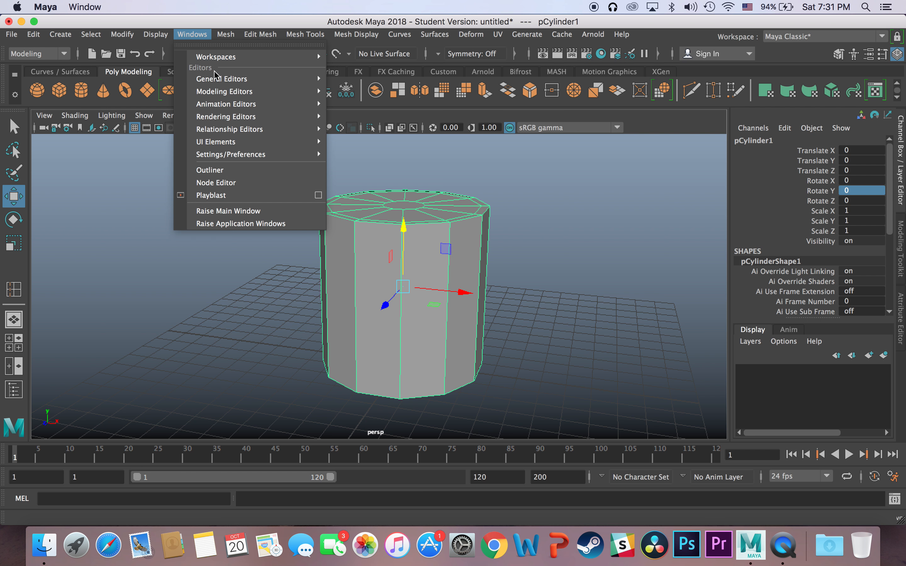
mouse_move(216, 78)
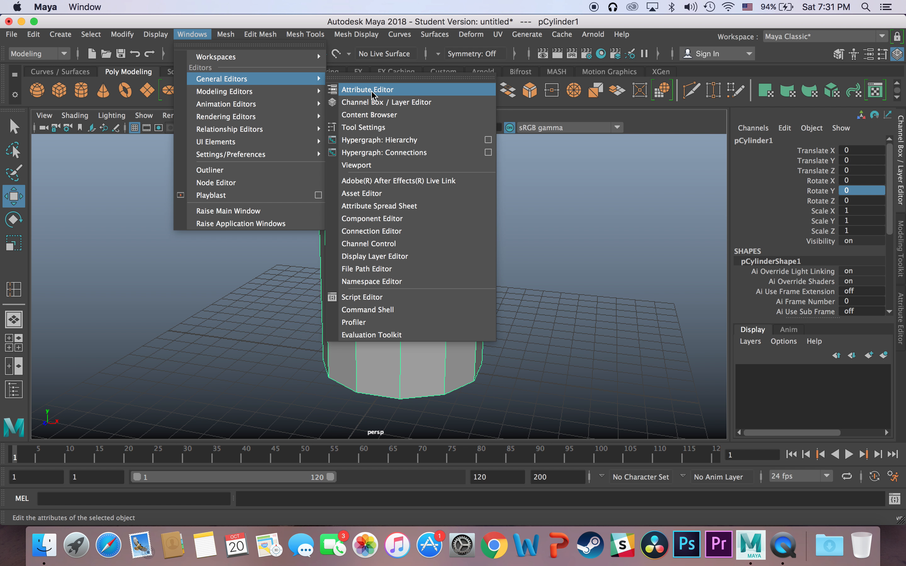
left_click(368, 18)
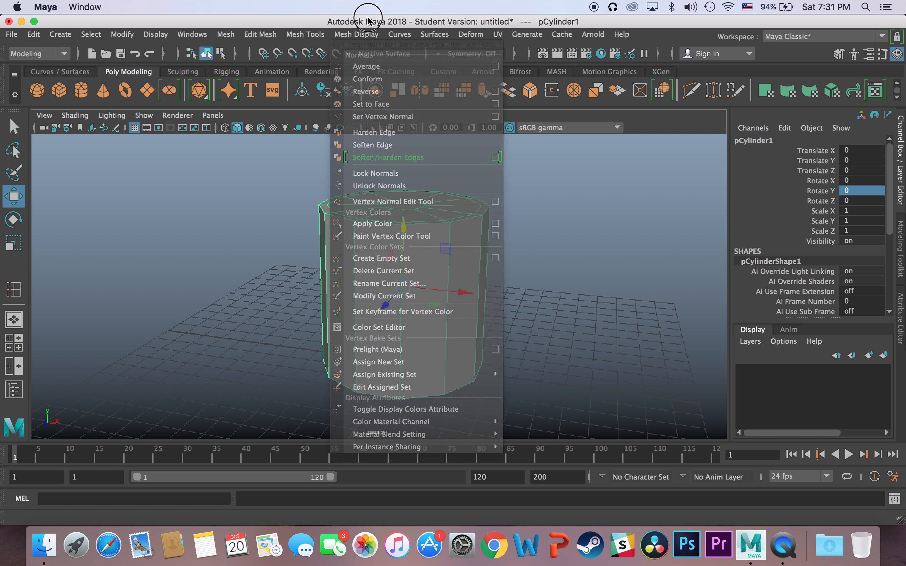
Switch to face selection and select the ring of wedge faces on the top cap together with the centre face.
left_click_drag(417, 249, 420, 289, "alt")
right_click_drag(446, 277, 441, 243)
left_click(389, 316)
key("q")
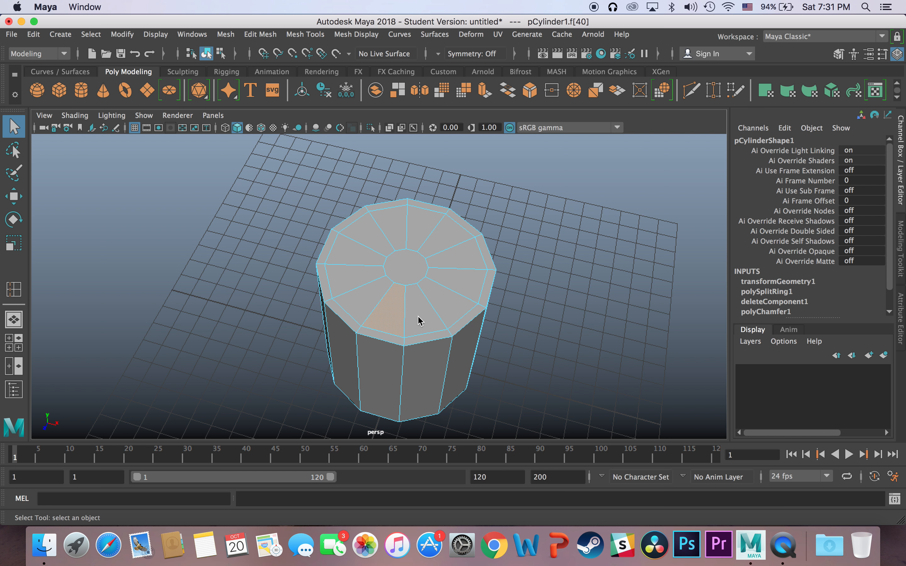
double_click(411, 316)
left_click(405, 268, "shift")
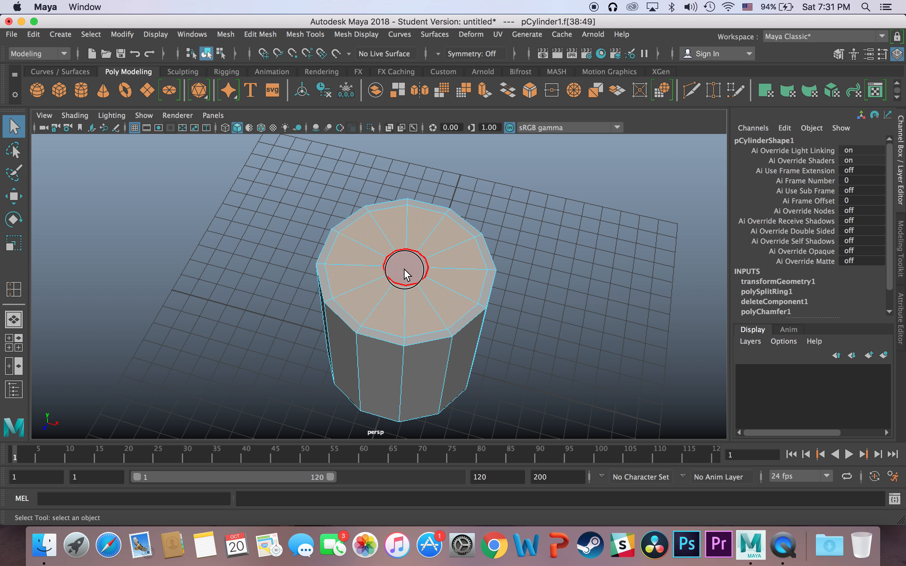
left_click_drag(535, 336, 556, 325, "alt")
Reselect the cap faces inside the rim, adding several wedges individually, the rest of their ring and the centre face.
left_click(437, 281)
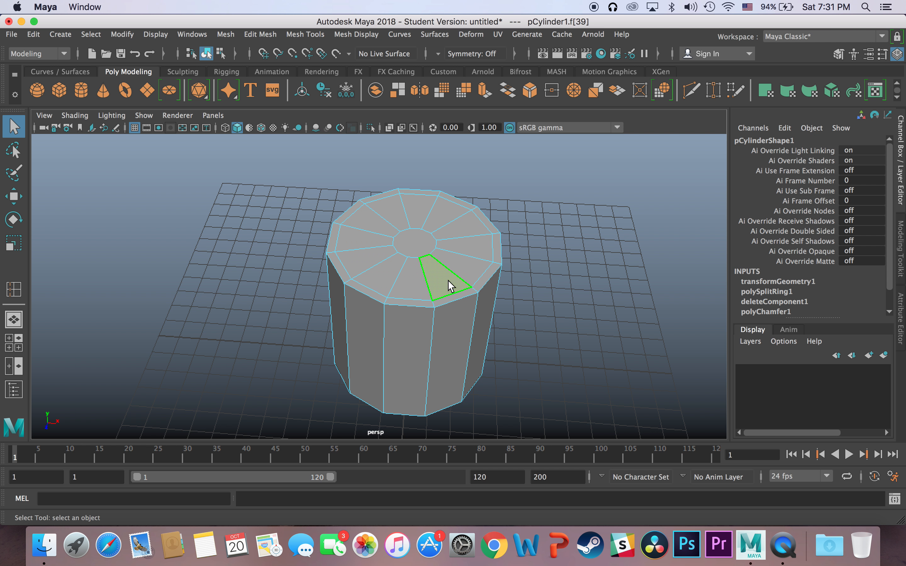
left_click_drag(449, 280, 441, 285, "alt")
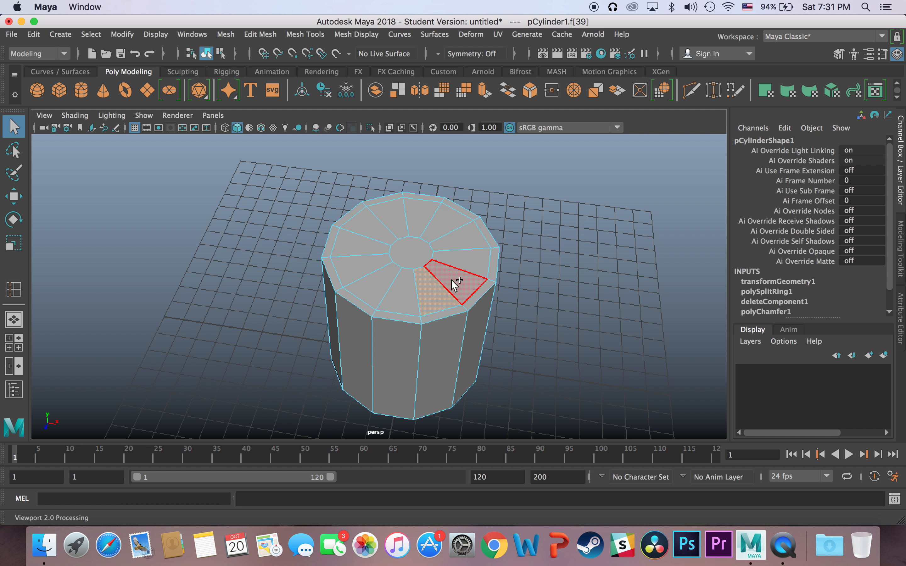
left_click(451, 281, "shift")
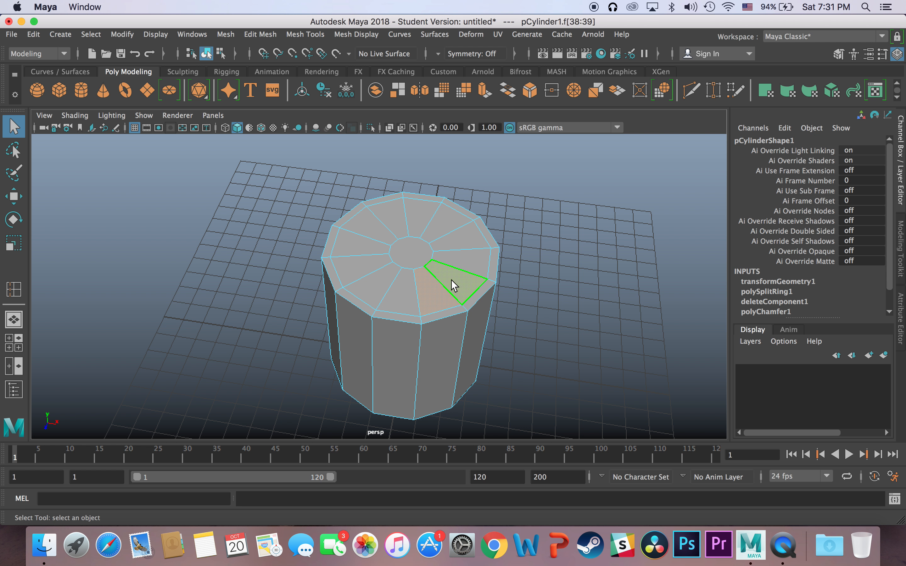
left_click(466, 257, "shift")
left_click(467, 234, "shift")
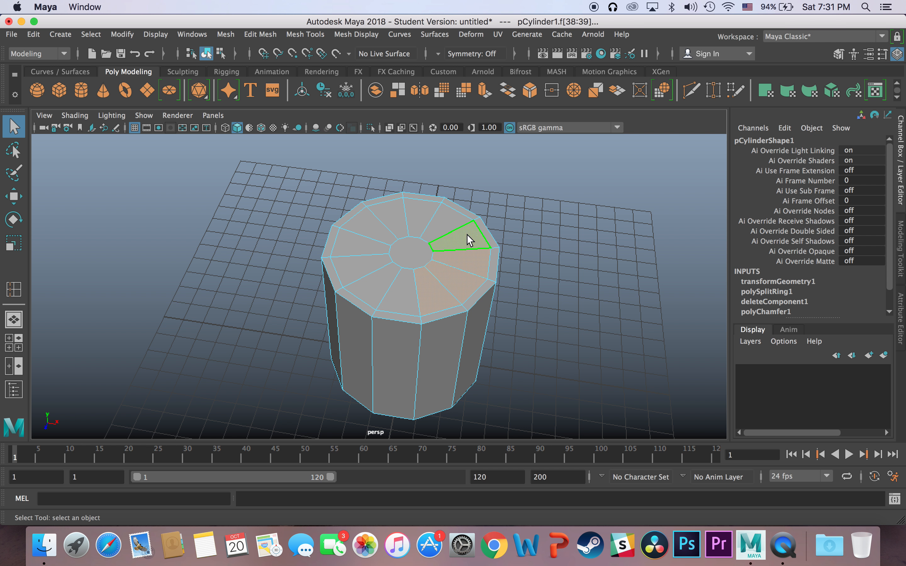
double_click(456, 221, "shift")
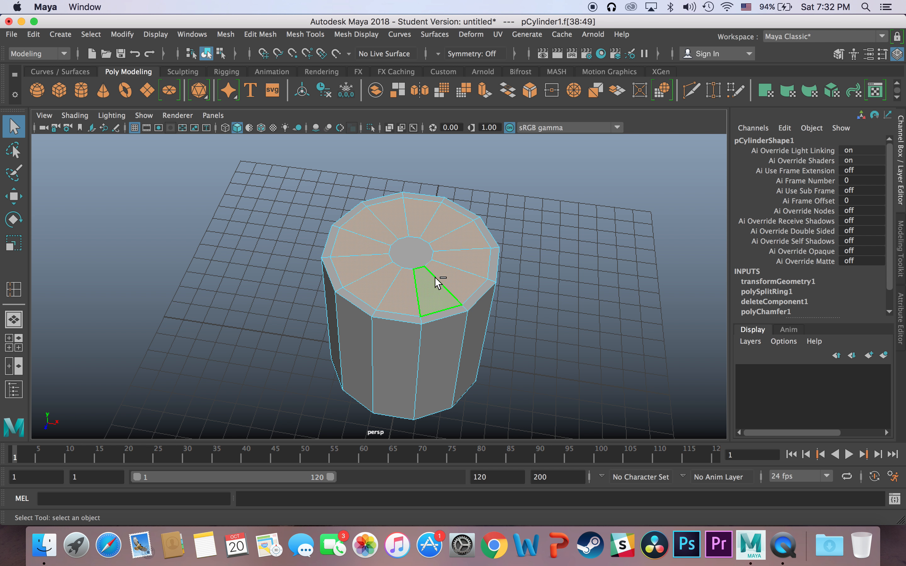
left_click(414, 250, "shift")
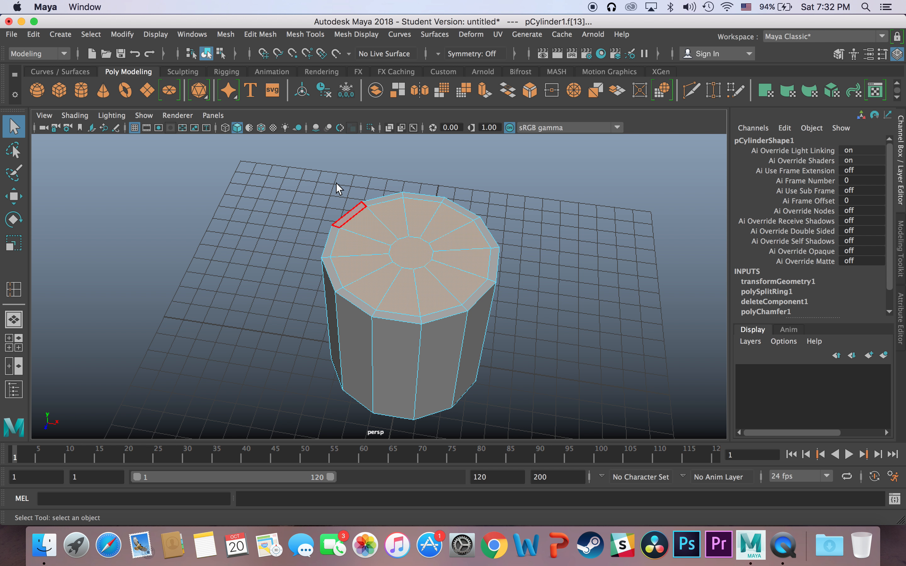
Extrude the selected cap faces down inside the cylinder in wireframe display, about -6.69 in local Z, and return to shaded object mode.
left_click(489, 96)
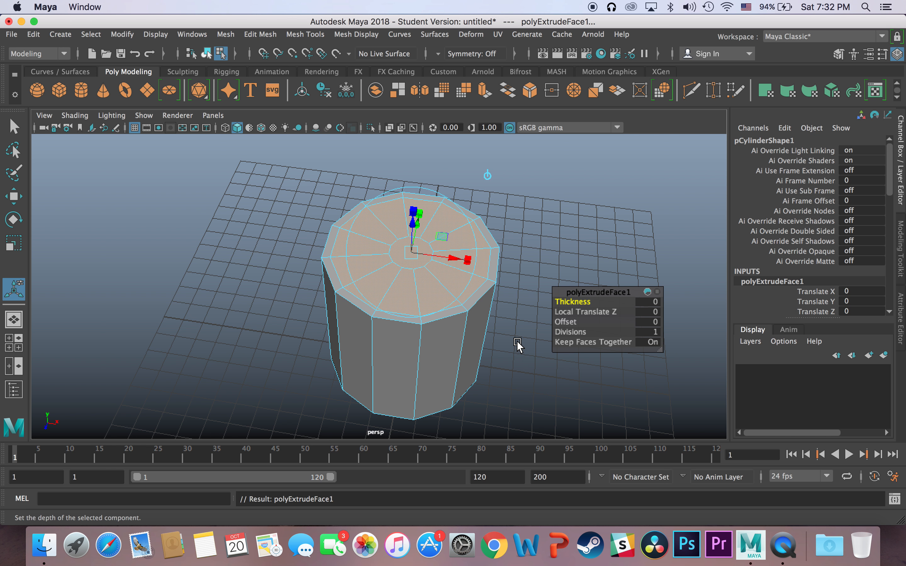
key("4")
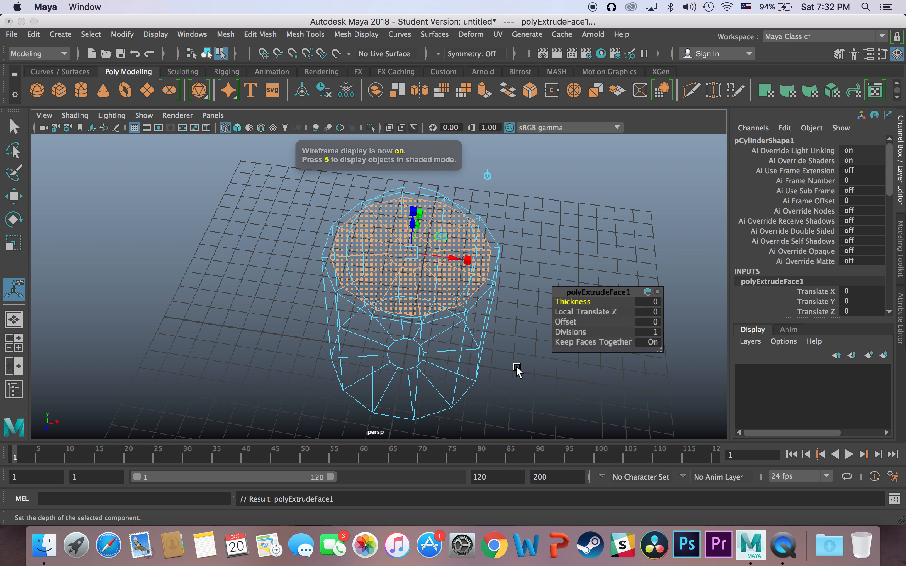
left_click_drag(527, 363, 520, 335, "alt")
middle_click_drag(520, 335, 504, 371, "alt")
left_click_drag(390, 201, 364, 372)
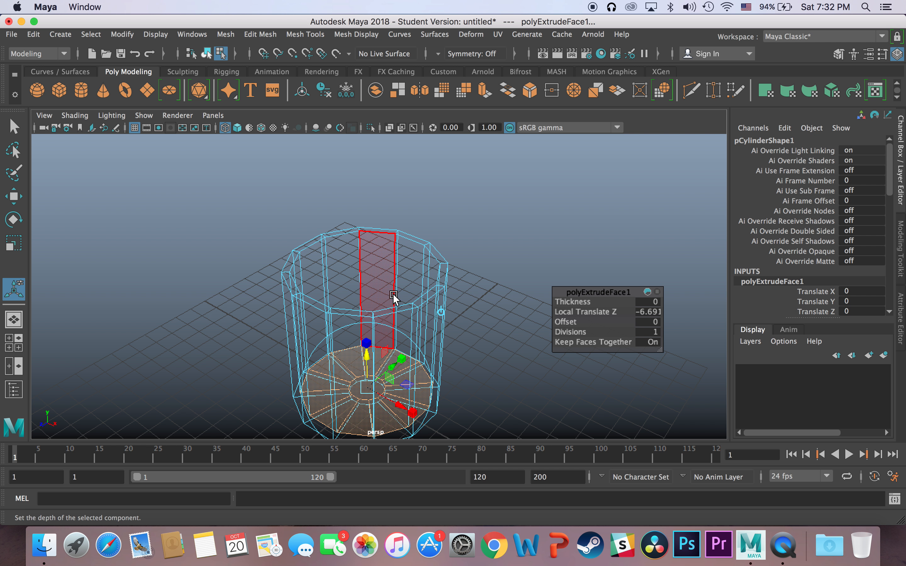
mouse_move(430, 207)
right_mouse_down()
mouse_move(462, 242)
mouse_move(487, 189)
right_mouse_up()
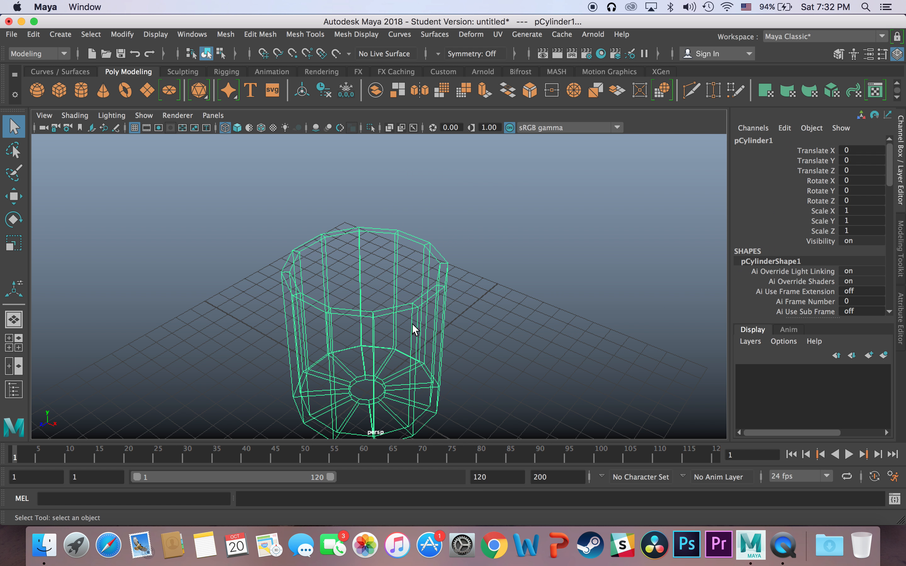
key("5")
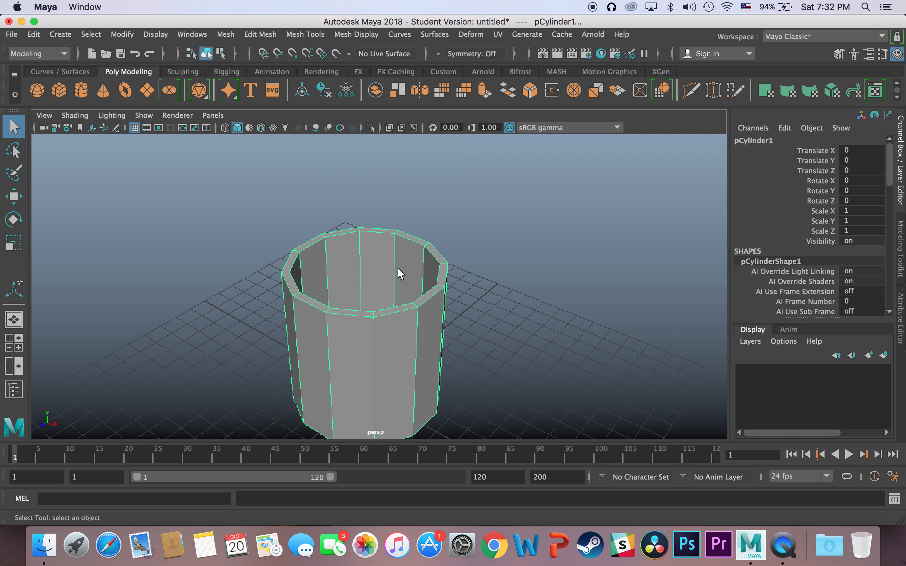
Switch the viewport shading to wireframe and back to Smooth Shade All, and deselect the cup.
left_click(76, 116)
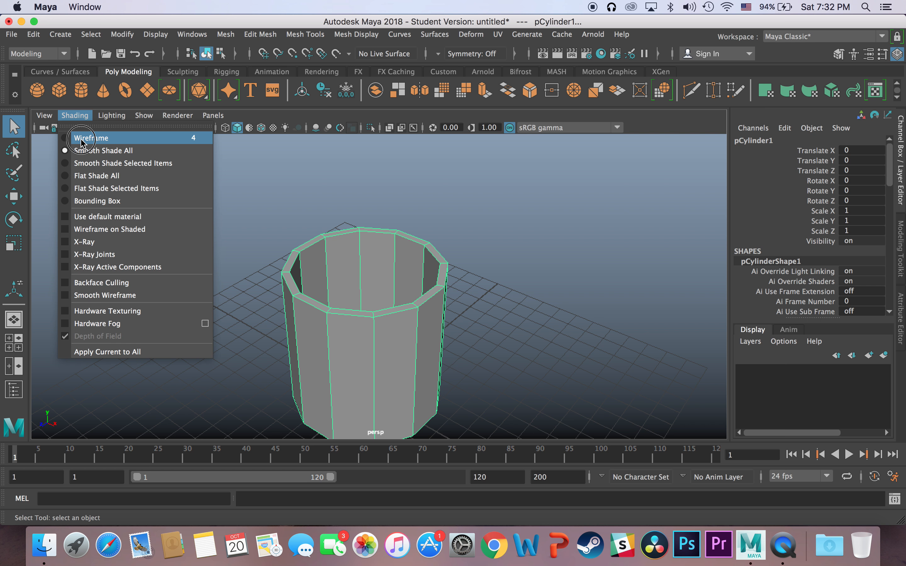
left_click(81, 139)
left_click(76, 116)
left_click(86, 151)
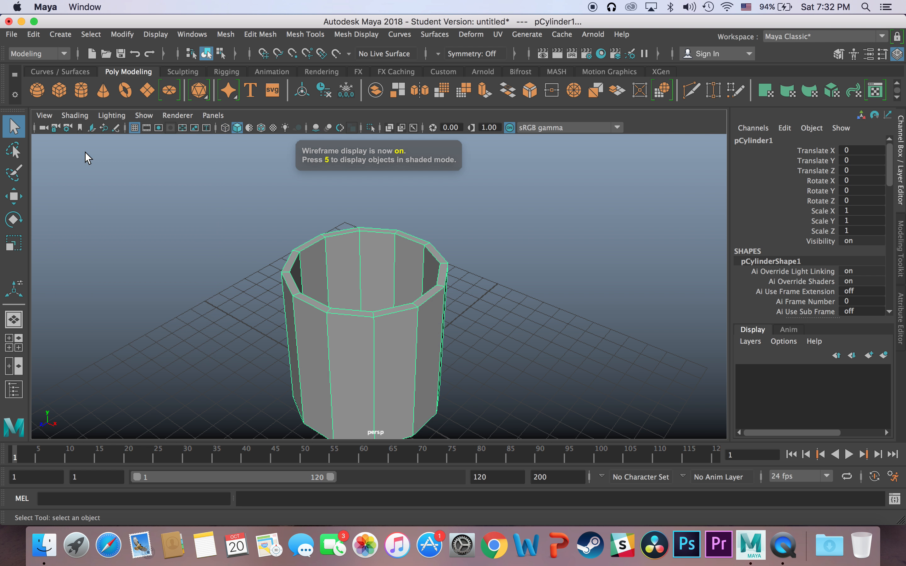
left_click(541, 374)
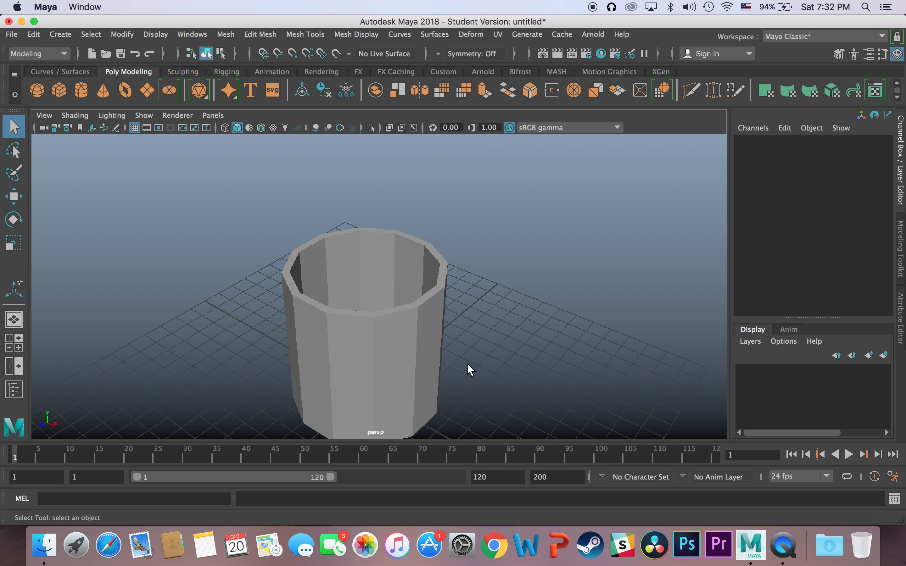
Select the cup and switch it to edge selection.
left_click(406, 332)
left_click_drag(479, 350, 481, 285, "alt")
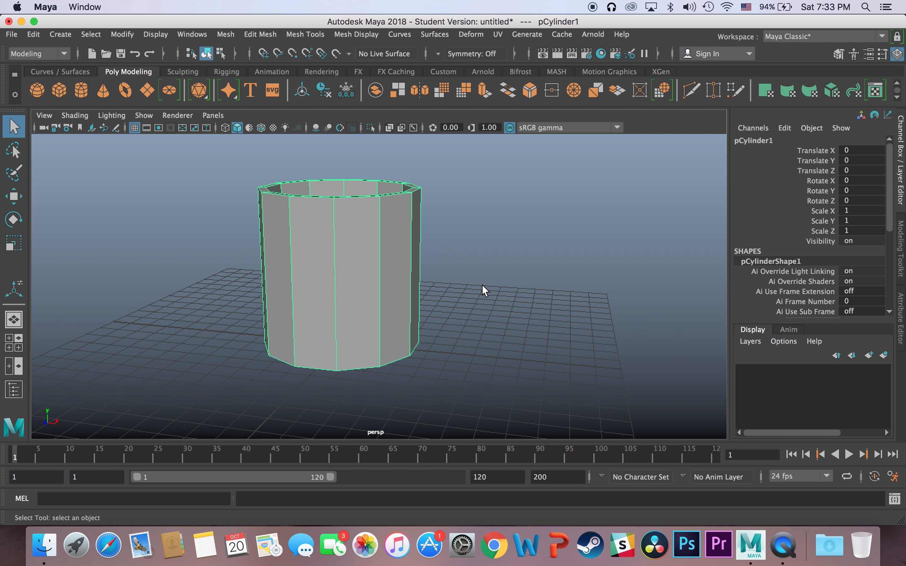
scroll(446, 254, "up", 3)
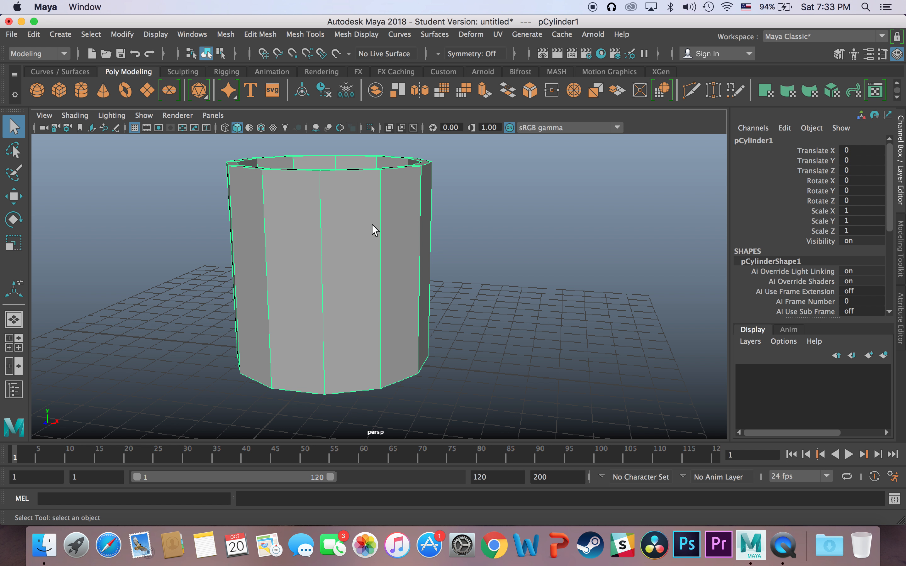
right_click_drag(379, 207, 372, 167)
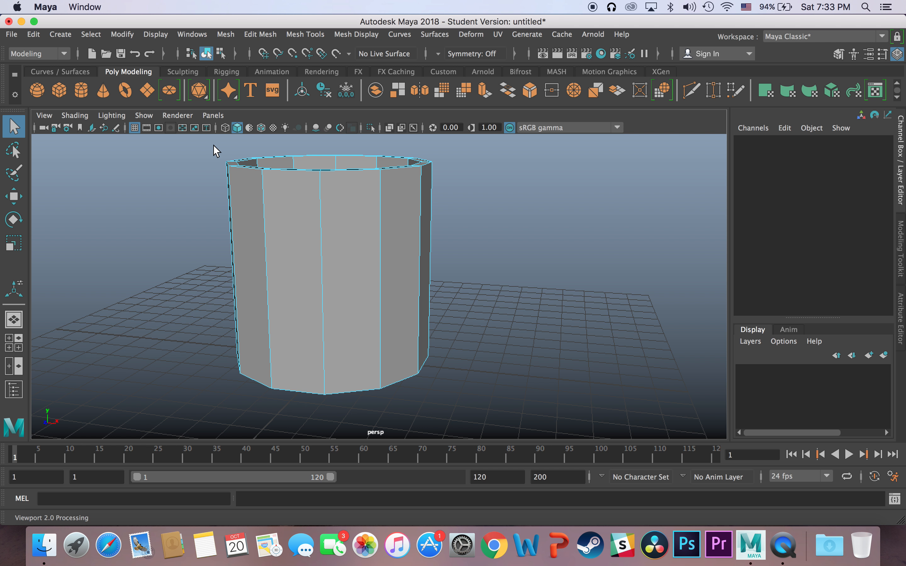
Show the cup in the orthographic side view and centre it in the frame.
left_click(215, 116)
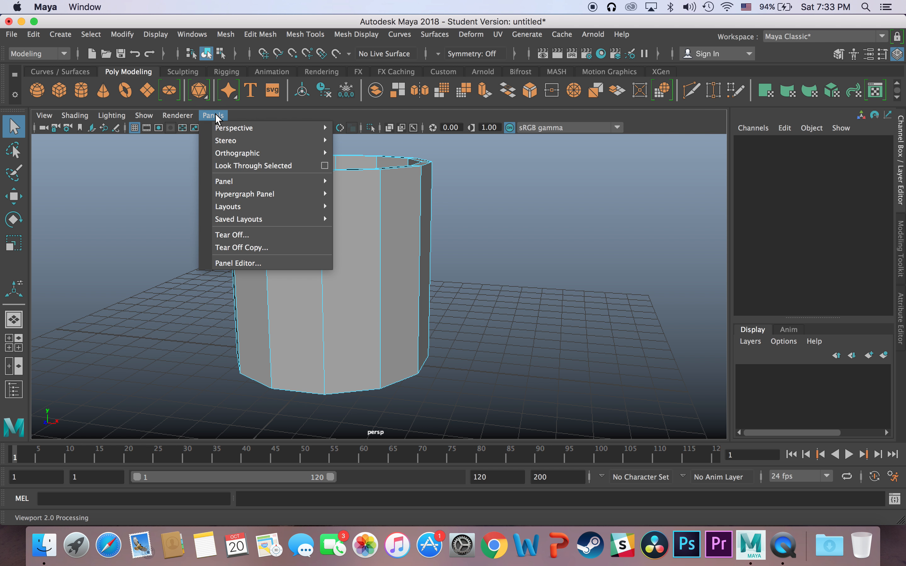
mouse_move(232, 155)
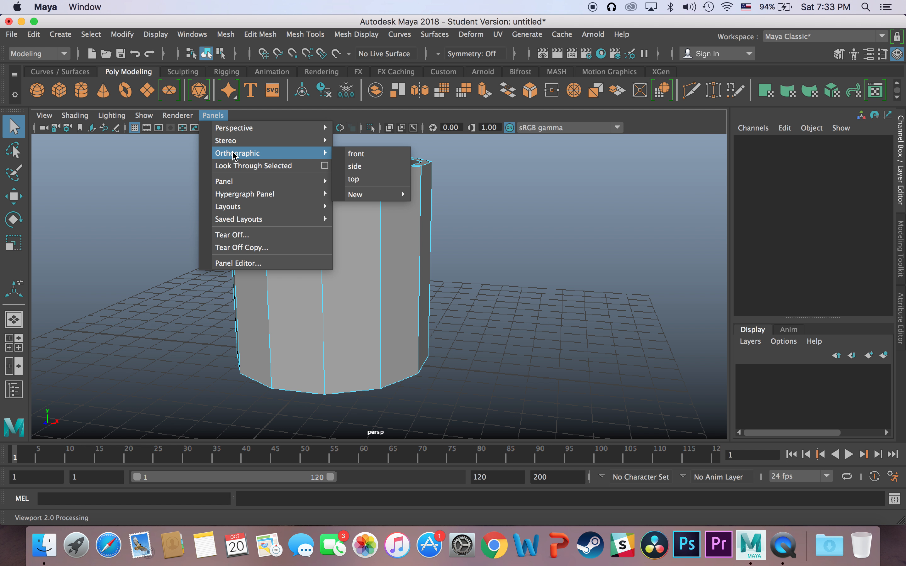
left_click(354, 167)
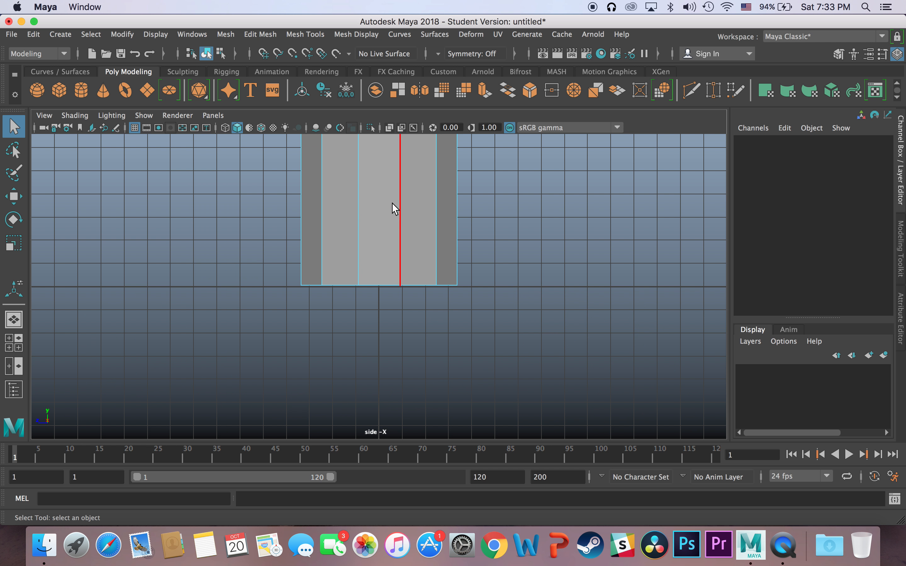
middle_click_drag(447, 209, 406, 304, "alt")
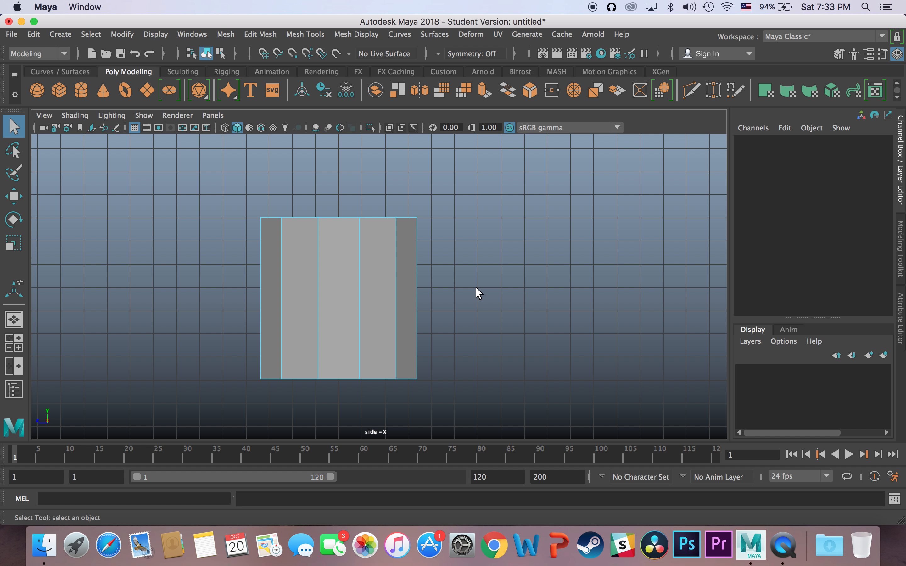
Toggle between the four-view layout and the perspective view, and maximize the front view with the whole cup in frame.
key("space")
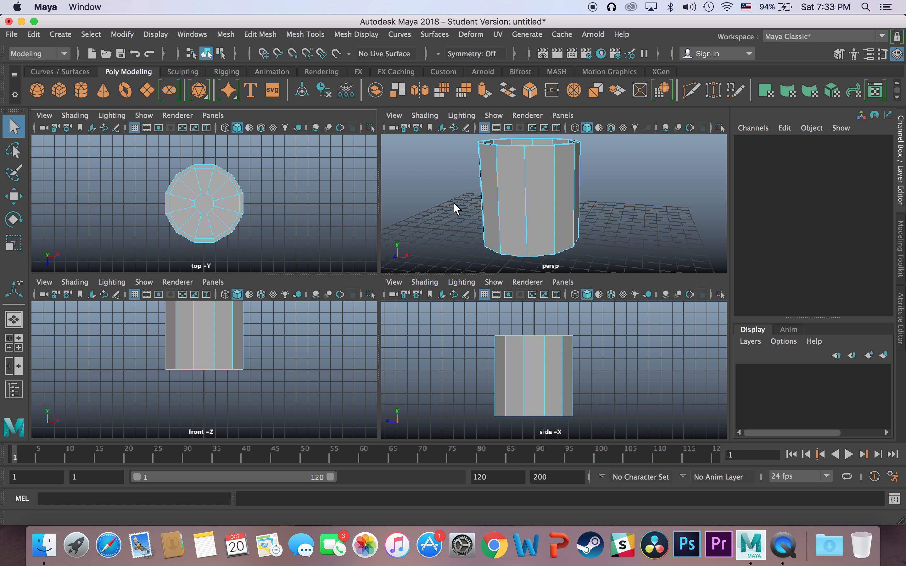
key("space")
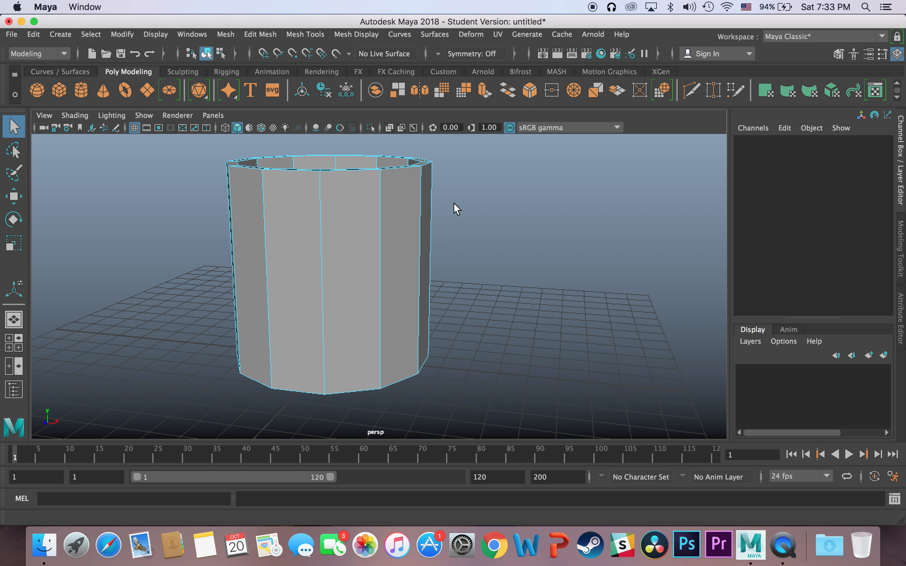
key("space")
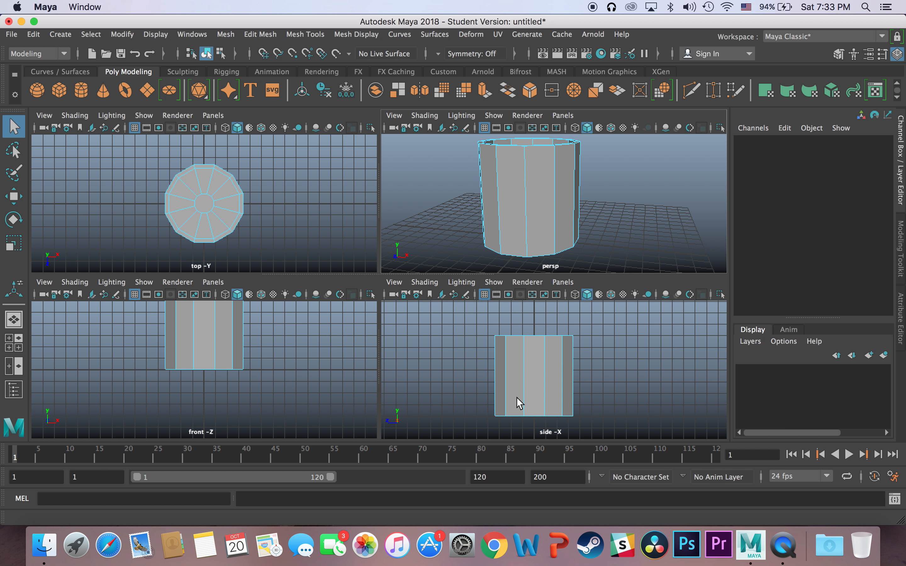
key("space")
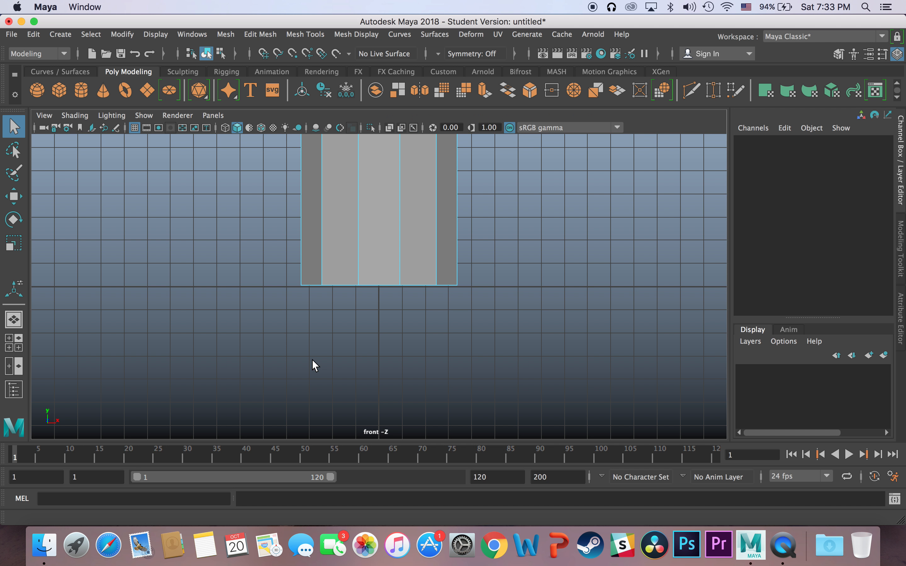
middle_click_drag(451, 277, 423, 363, "alt")
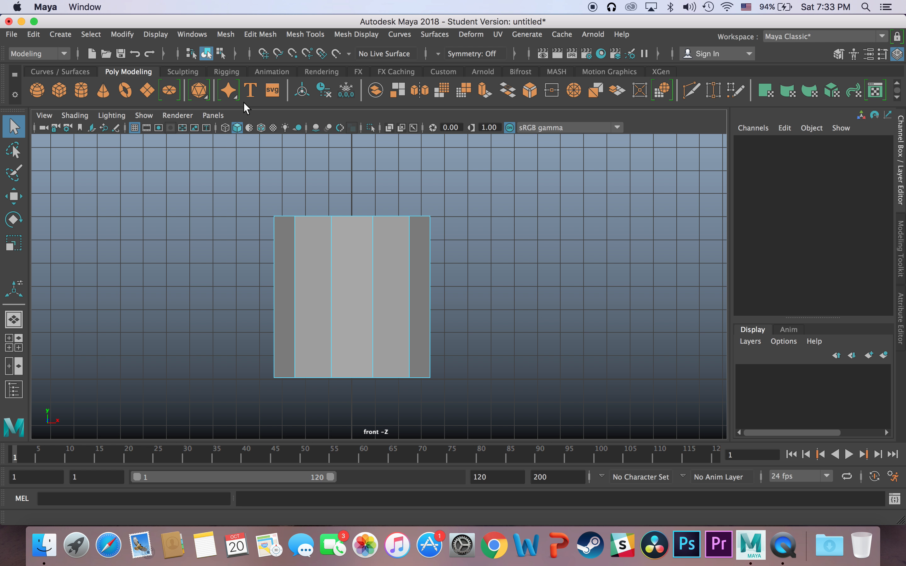
Insert four edge loops around the cup wall in the front view, two near the rim and two near the base.
left_click(310, 36)
left_click(331, 128)
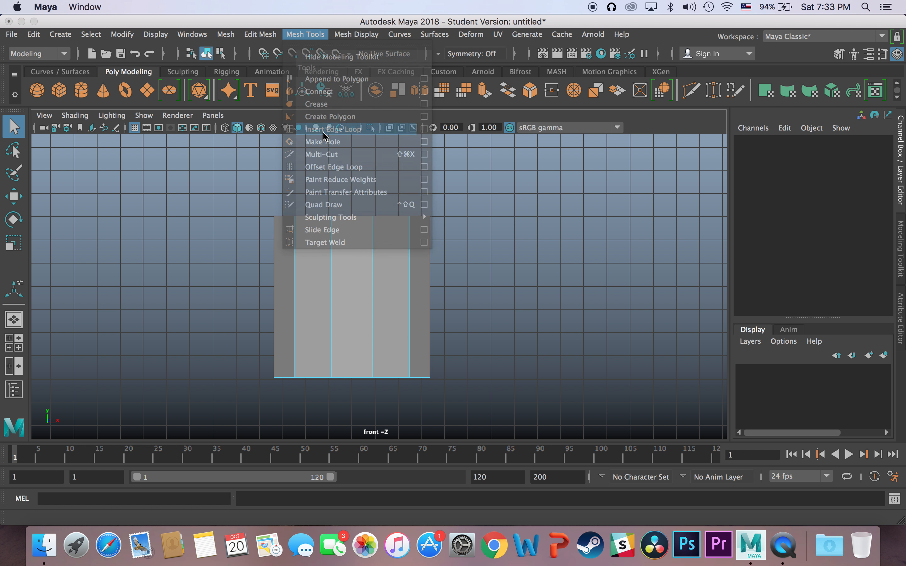
left_click_drag(431, 240, 430, 240)
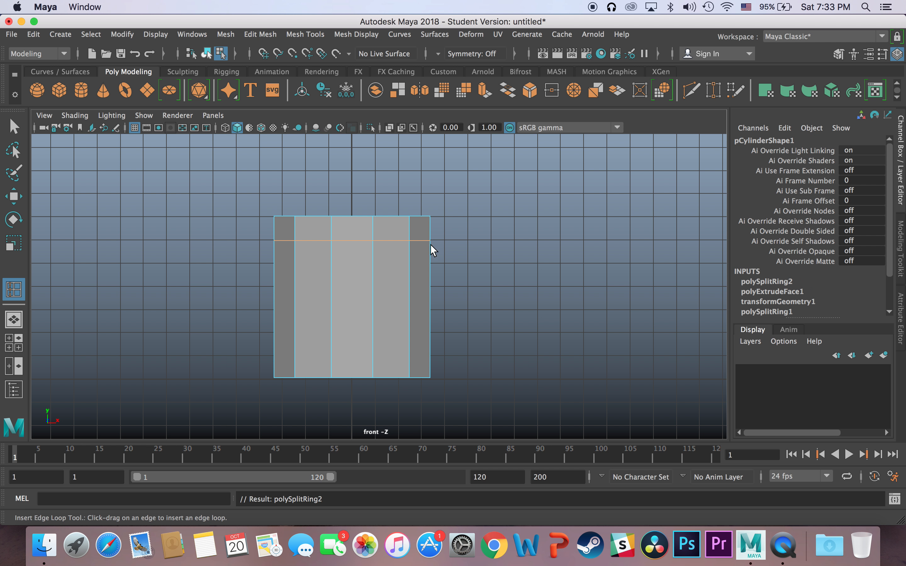
left_click(429, 264)
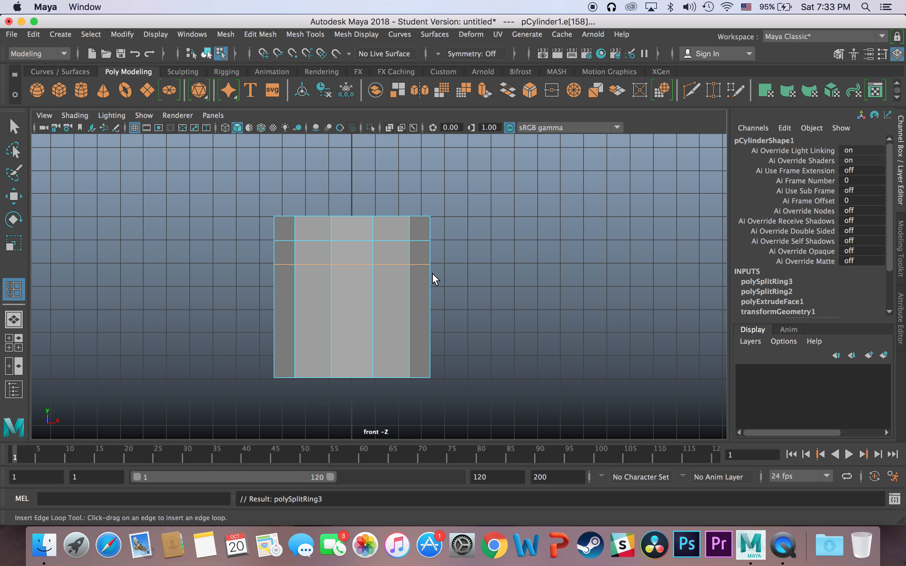
left_click(430, 332)
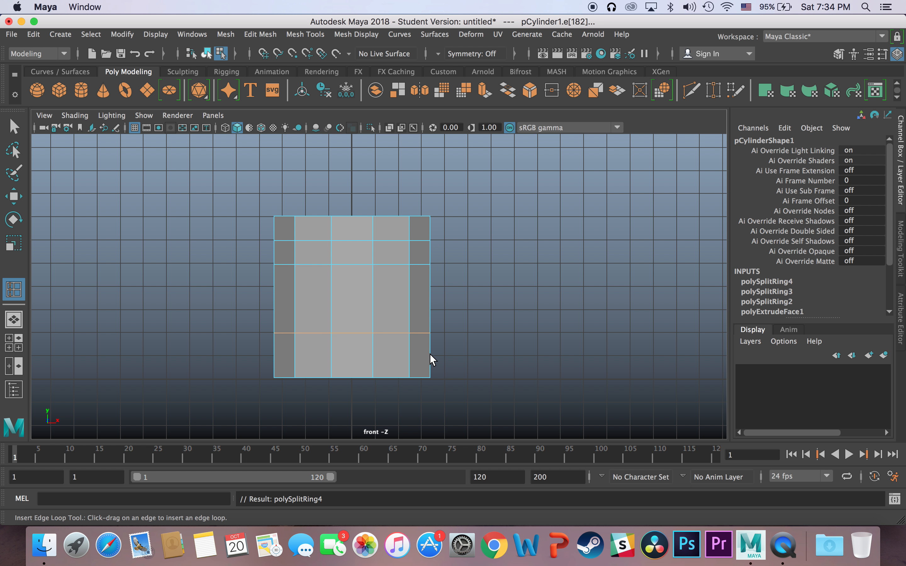
left_click(429, 356)
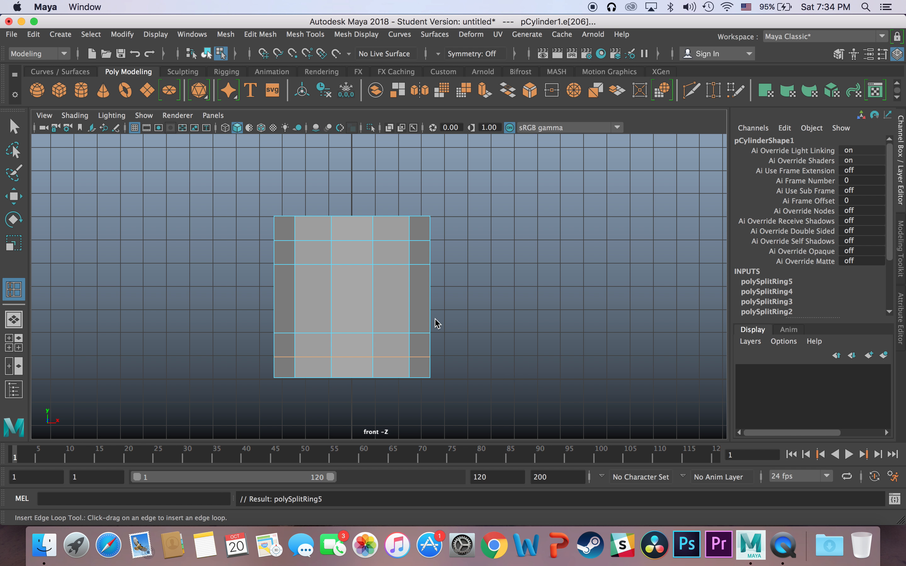
Return to the maximized perspective view, switch the cup to face selection and activate the Select Tool.
key("space")
key("space")
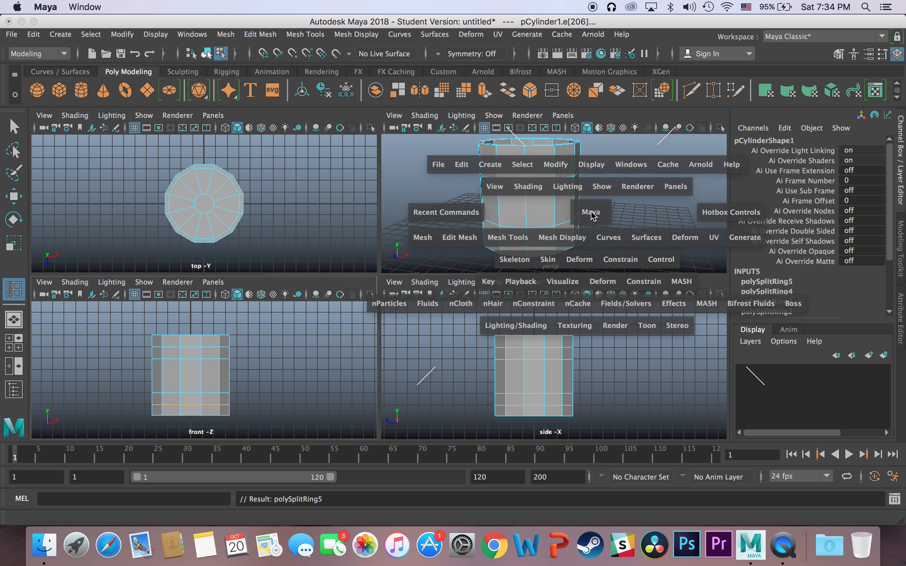
key("space")
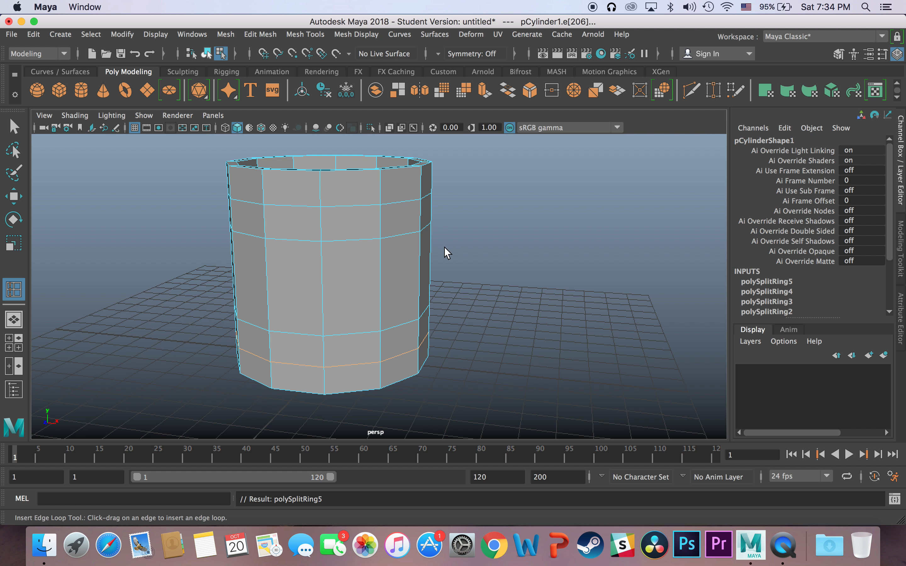
left_click_drag(485, 307, 375, 321, "alt")
right_click_drag(359, 207, 361, 246)
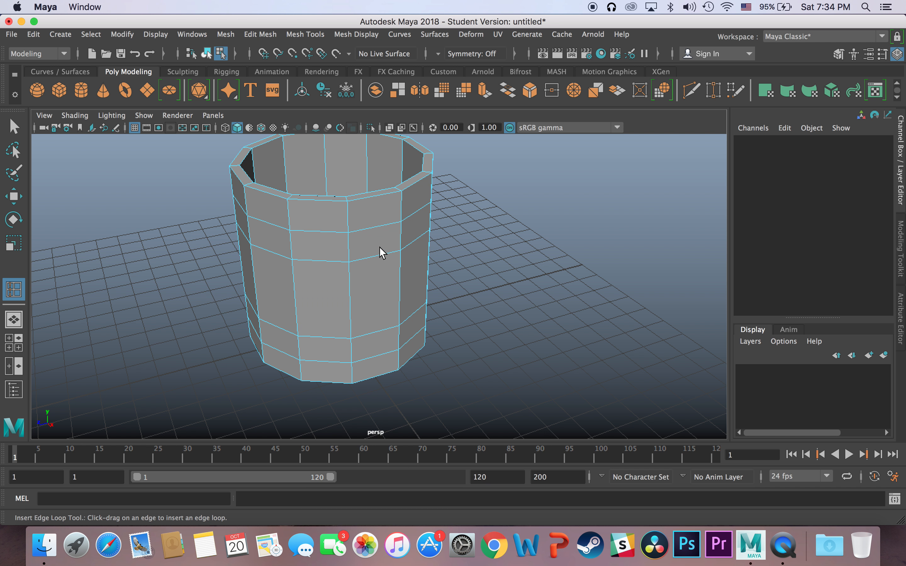
left_click(14, 128)
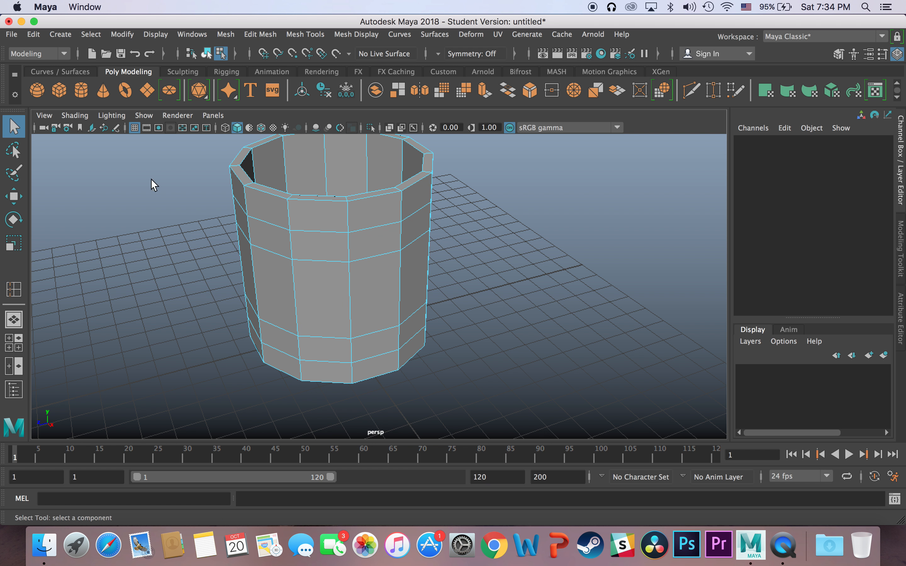
Select the upper and lower band faces in one column of the cup wall and extrude them outward, Local Translate Z 1.863.
left_click_drag(473, 351, 534, 343, "alt")
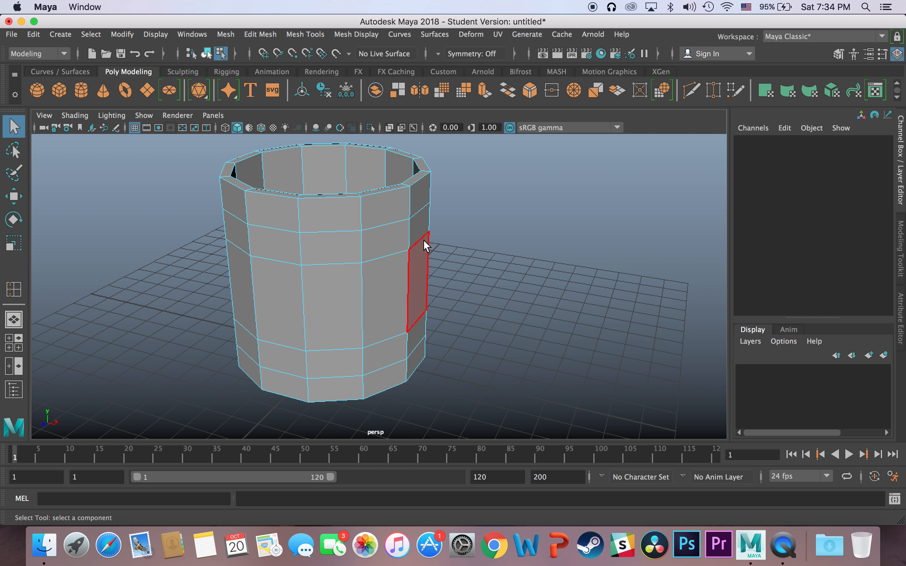
left_click_drag(429, 239, 309, 221, "alt")
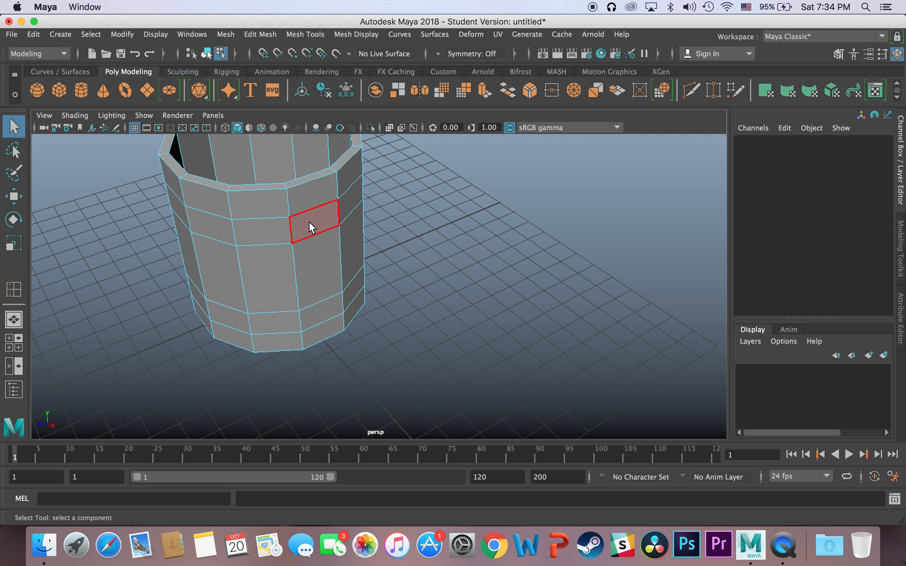
left_click_drag(308, 222, 477, 292, "alt")
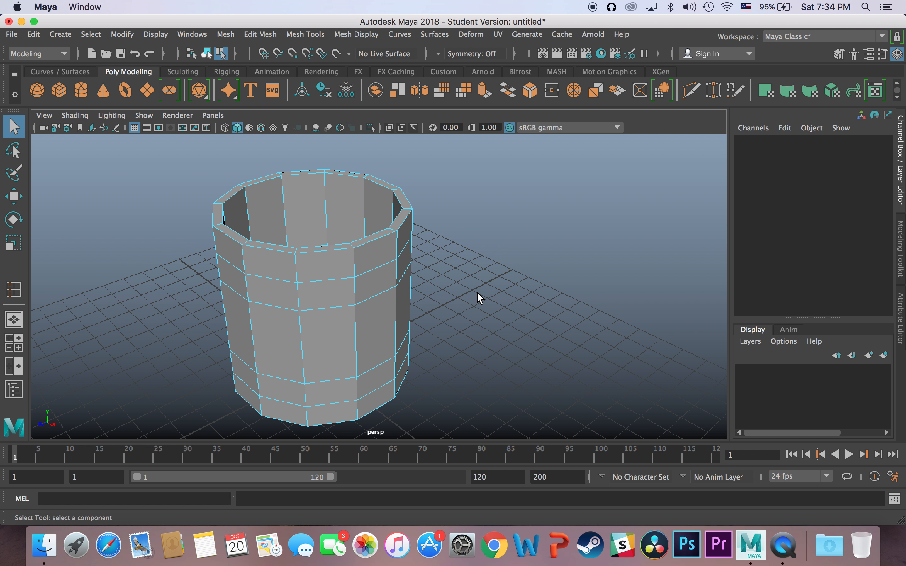
left_click(366, 282)
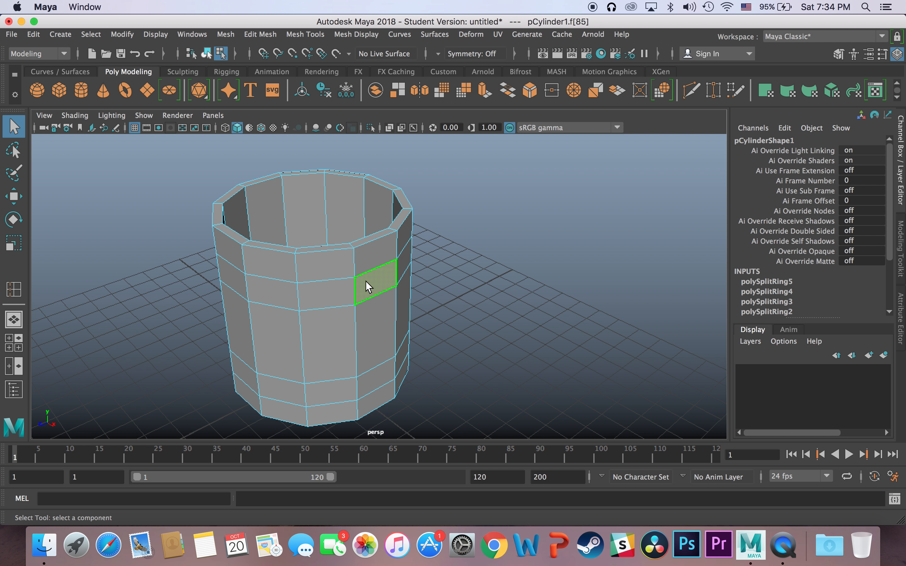
left_click(383, 377, "shift")
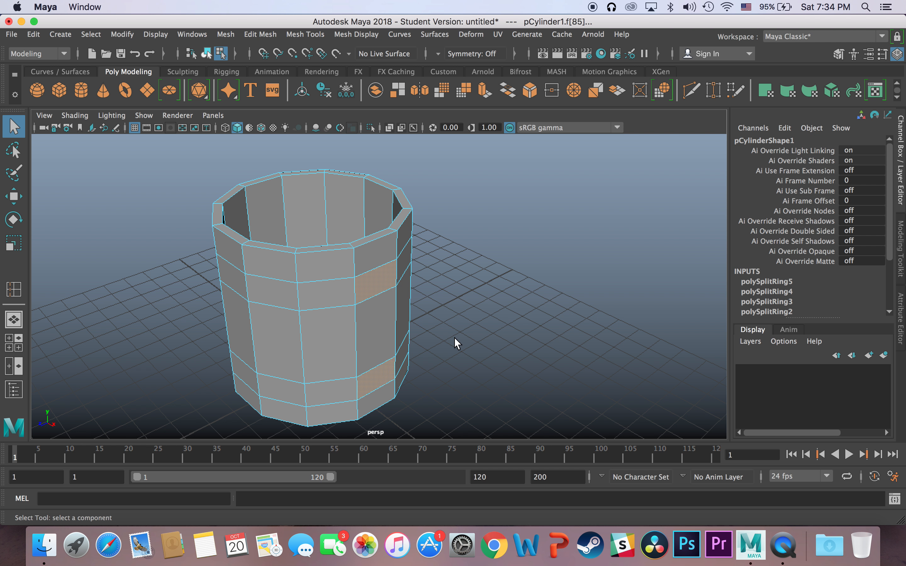
left_click_drag(454, 339, 495, 338, "alt")
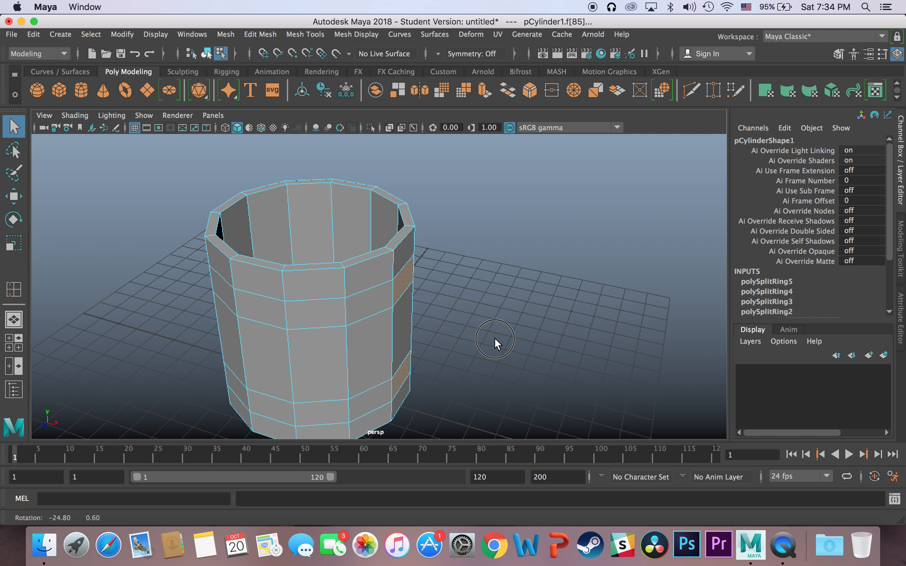
left_click(488, 97)
left_click_drag(441, 287, 496, 307)
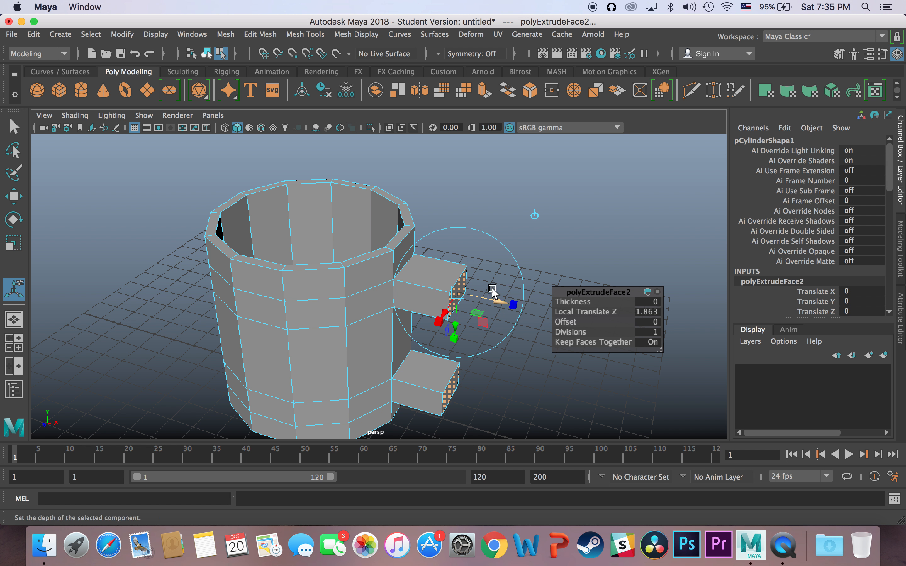
Extrude the end faces of both handle stubs a second time, Local Translate Z 0.884.
left_click(484, 96)
left_click_drag(495, 297, 519, 306)
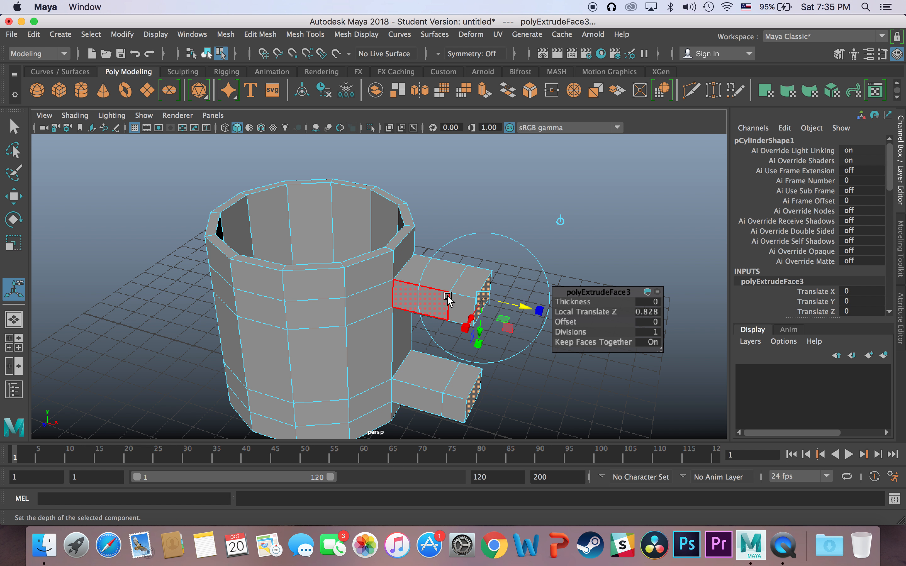
left_click_drag(515, 312, 521, 309)
left_click_drag(455, 394, 341, 323, "alt")
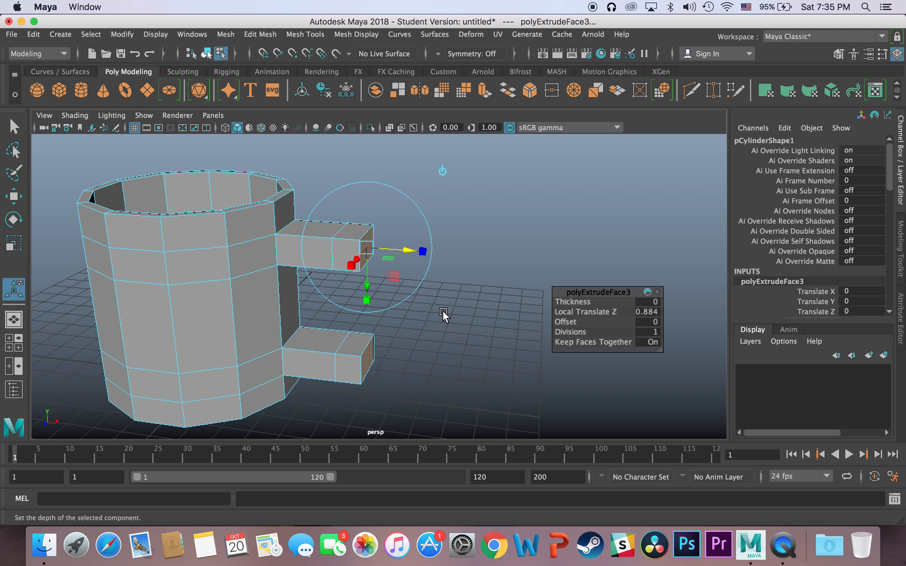
Undo the second extrusion and lengthen the first extrusion of both handle stubs to Local Translate Z 3.365.
key("z")
key("z")
left_click_drag(380, 252, 441, 261)
key("z")
key("z")
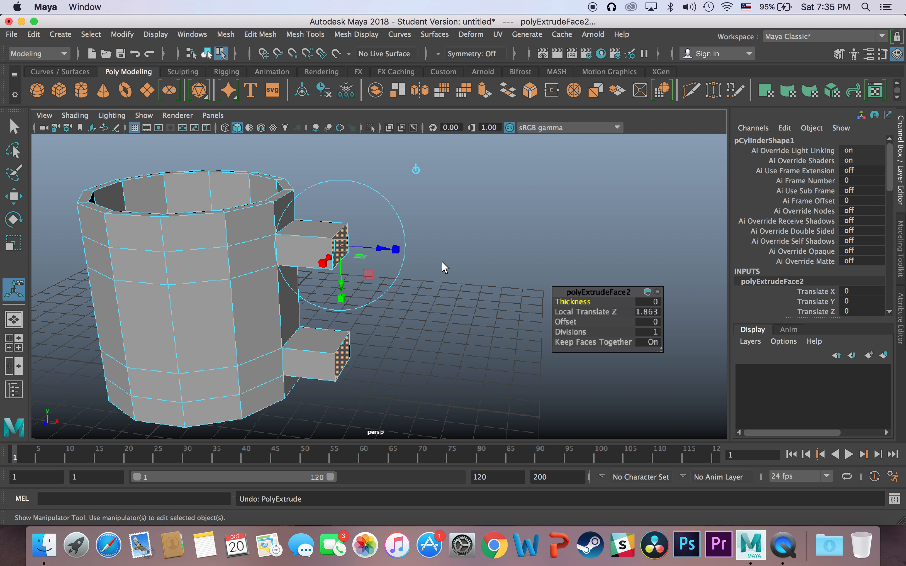
left_click_drag(418, 255, 424, 252)
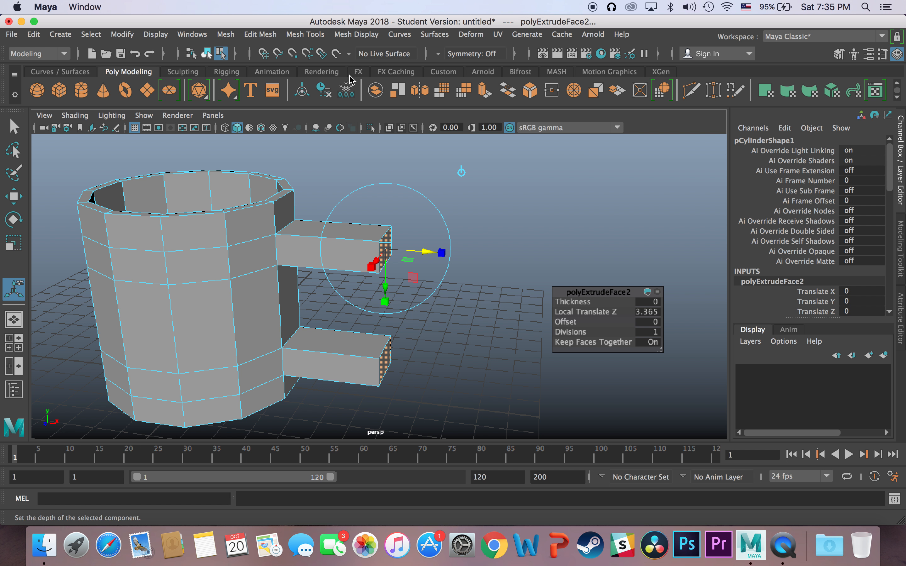
Insert an edge loop around each handle stub, about three quarters of the way out from the cup wall.
left_click(272, 34)
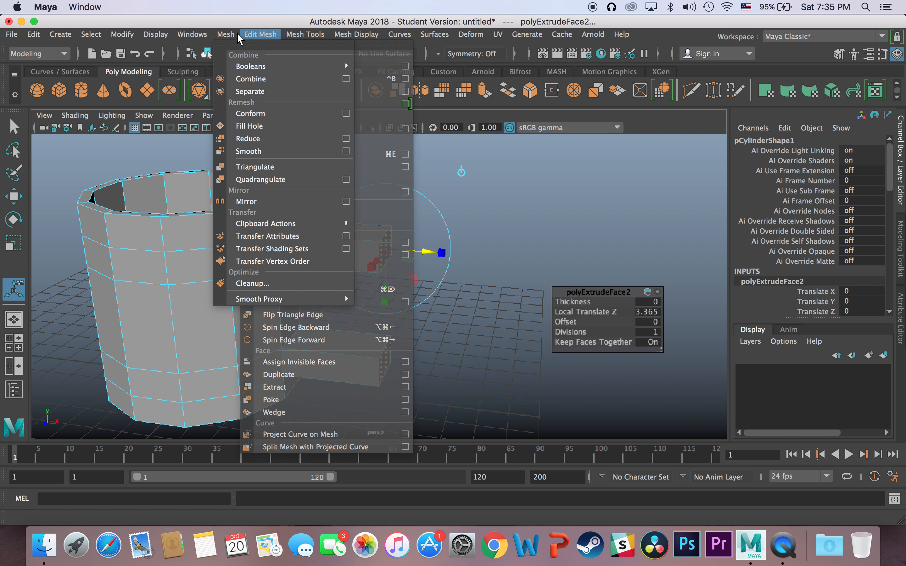
mouse_move(305, 34)
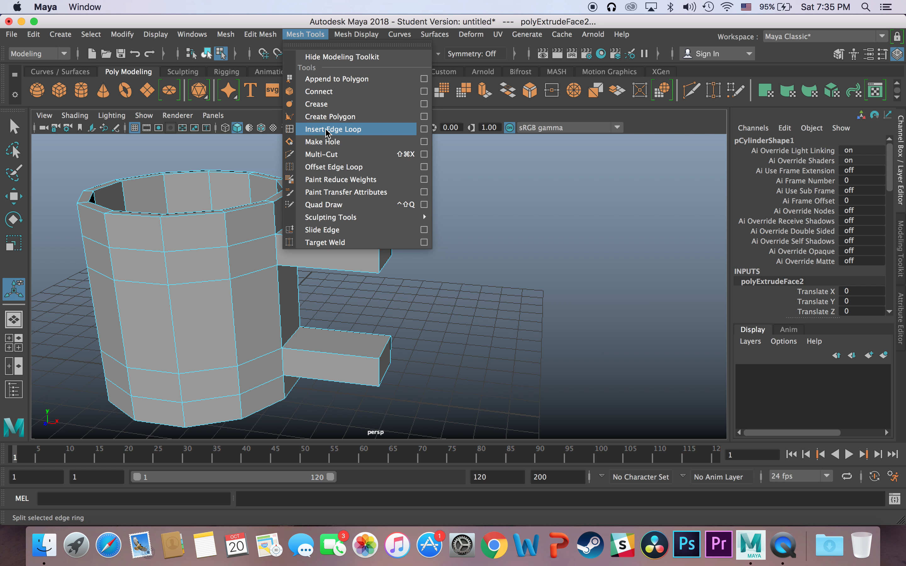
left_click(329, 129)
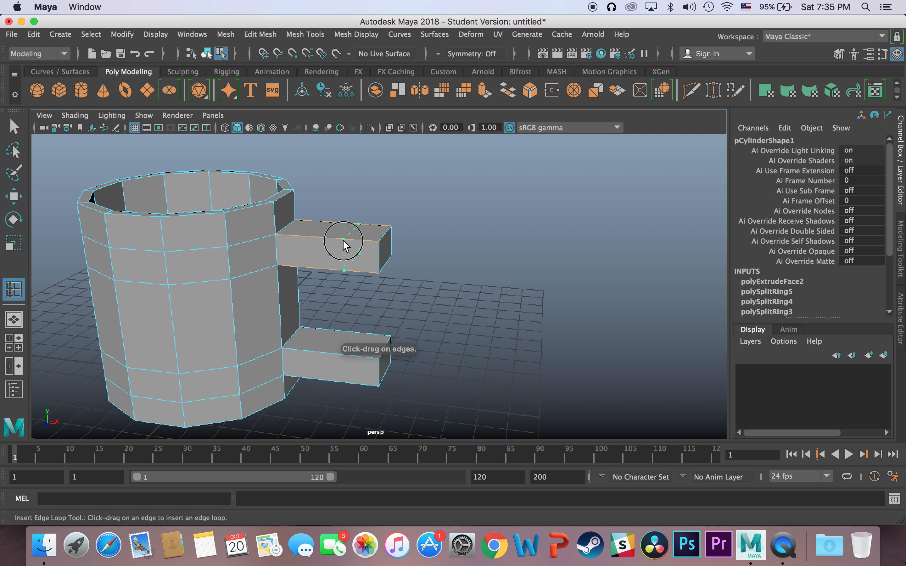
left_click(351, 243)
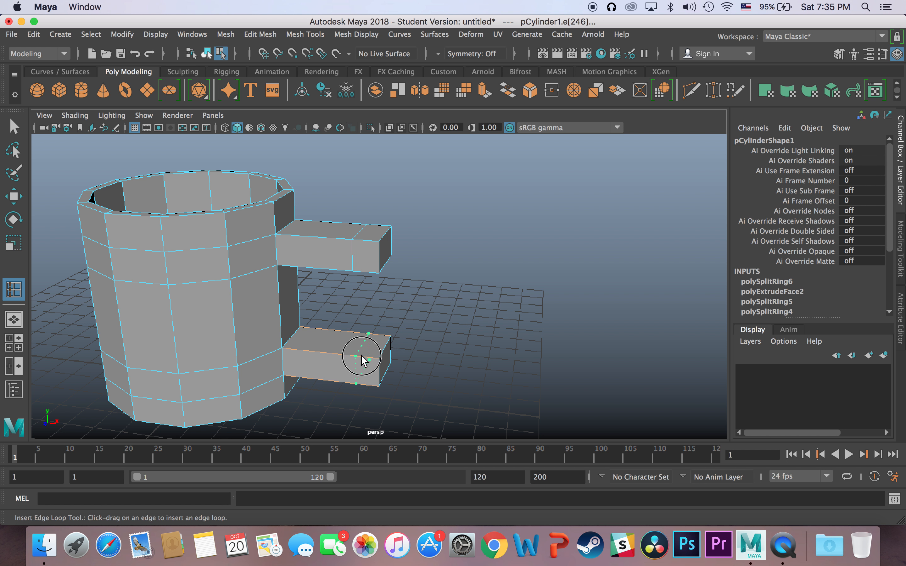
left_click(350, 354)
left_click_drag(457, 333, 490, 311, "alt")
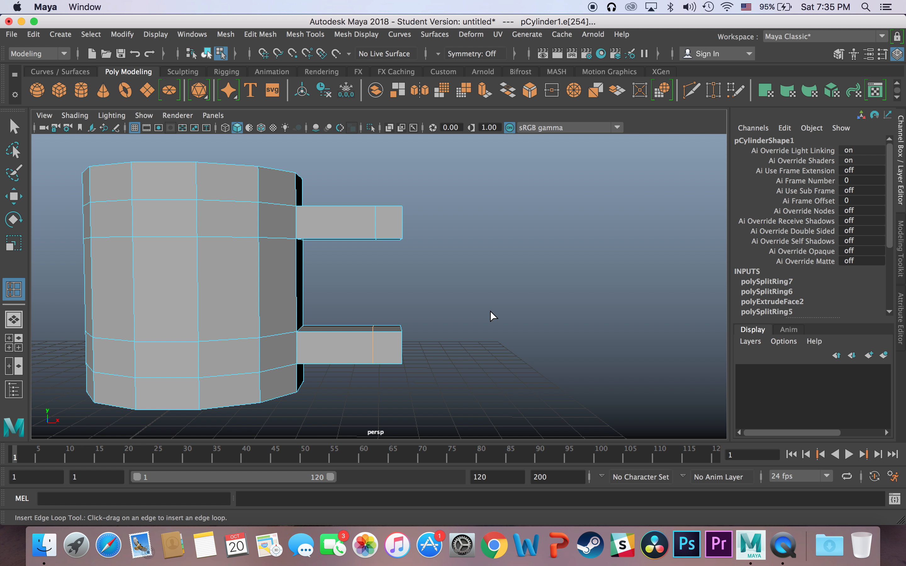
Undo the edge loops on both handle stubs and the last lengthening of their extrusion.
key("ctrl+z")
key("ctrl+z")
key("ctrl+z")
key("ctrl+z")
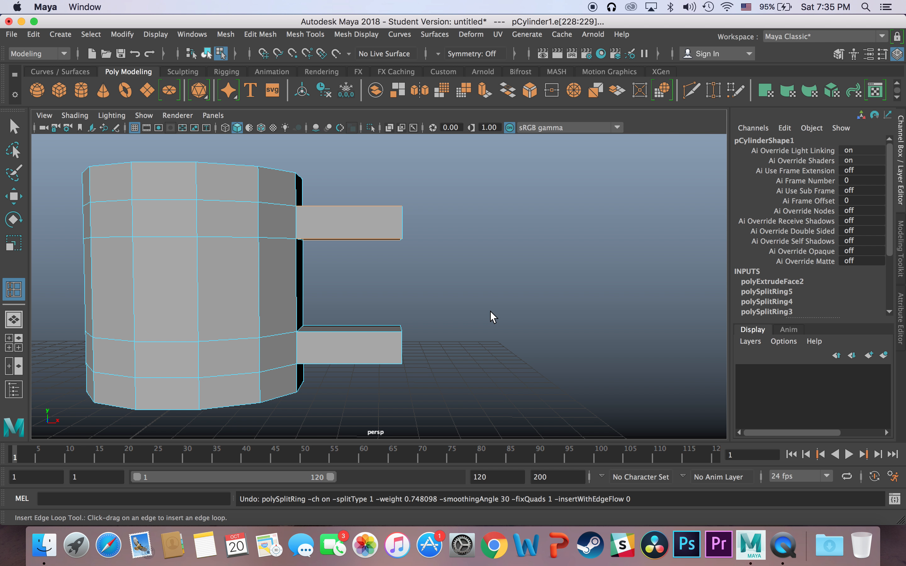
key("ctrl+z")
key("ctrl+z")
Select the end faces of both handle stubs and extrude them outward, Local Translate Z 1.012.
left_click_drag(487, 316, 385, 295, "alt")
right_click_drag(336, 229, 321, 240)
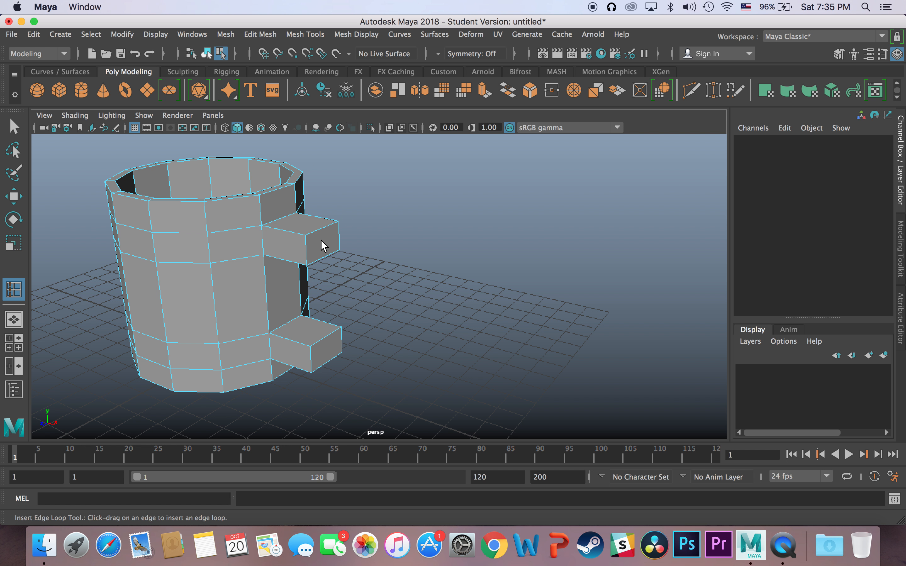
left_click(14, 126)
left_click(318, 243)
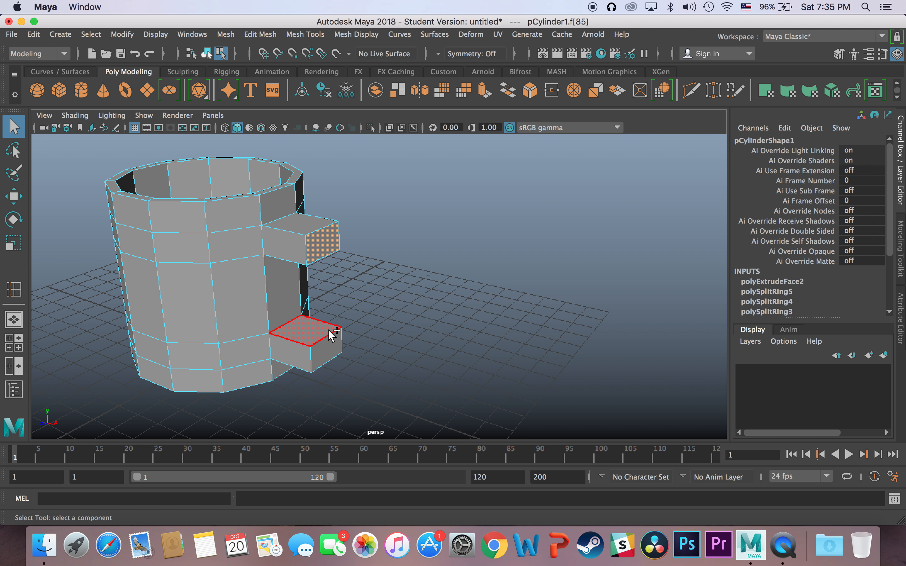
left_click(332, 342, "shift")
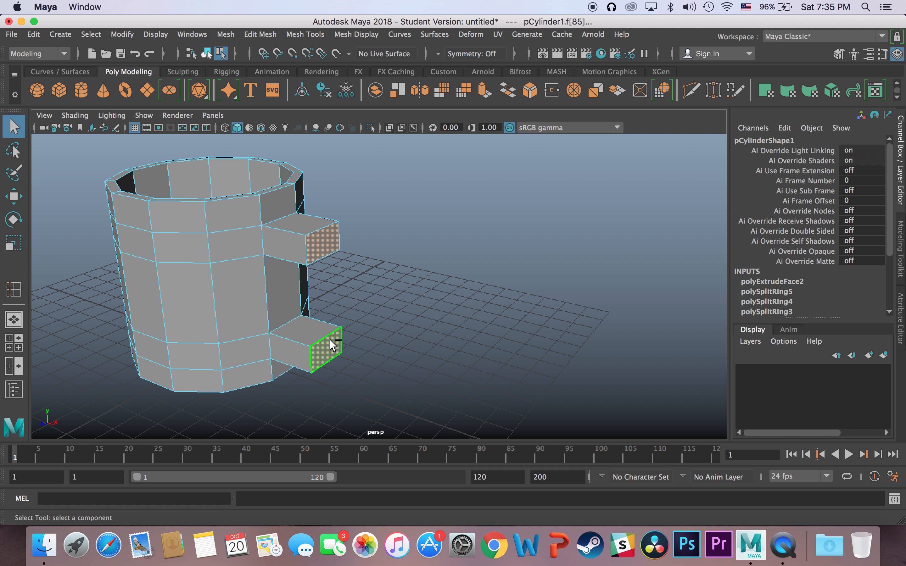
left_click(487, 95)
left_click_drag(448, 264, 455, 267, "alt")
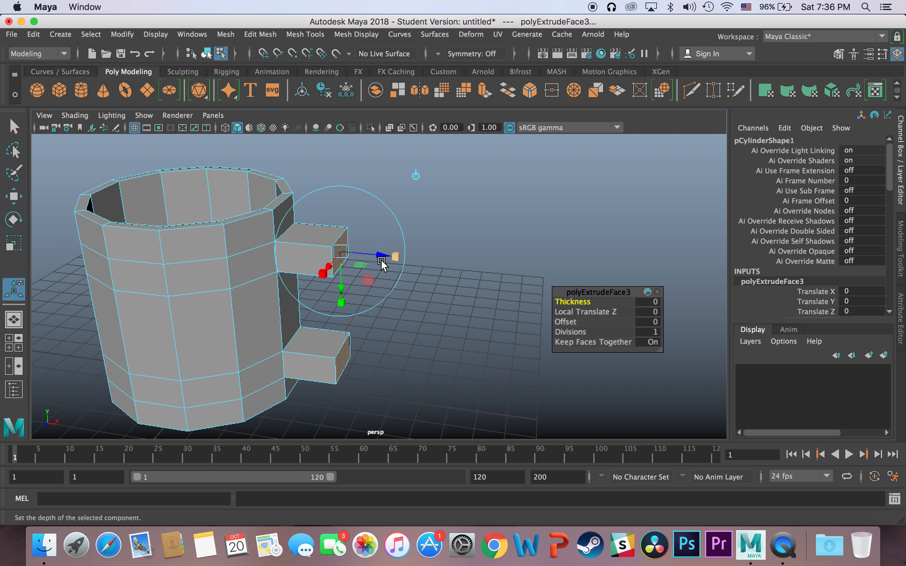
left_click_drag(381, 259, 408, 262)
left_click_drag(462, 281, 503, 254, "alt")
left_click_drag(432, 228, 437, 228)
left_click_drag(420, 346, 376, 346, "alt")
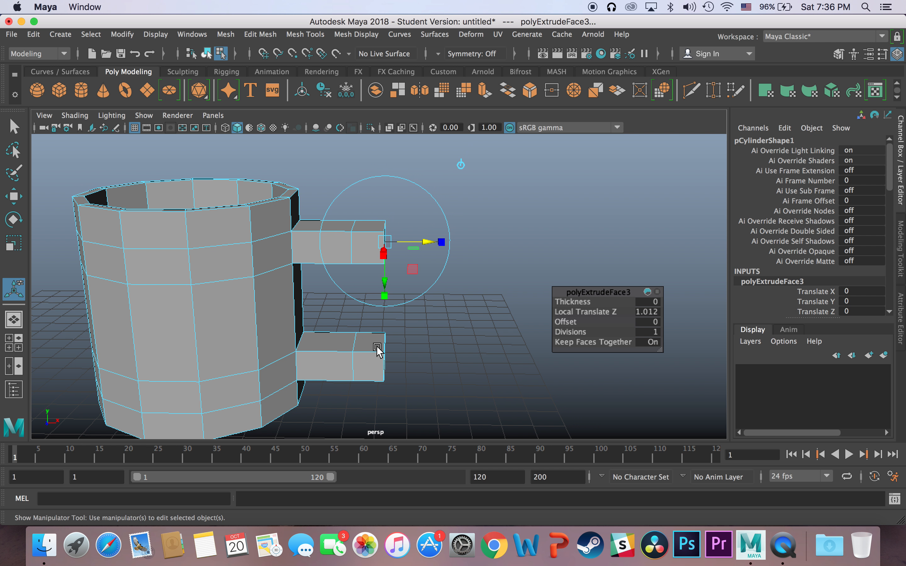
Return the cup to object mode, duplicate it and move the copy to Translate Z 9.374.
left_click_drag(358, 336, 221, 319, "alt")
right_click_drag(246, 263, 303, 183)
left_click(232, 228)
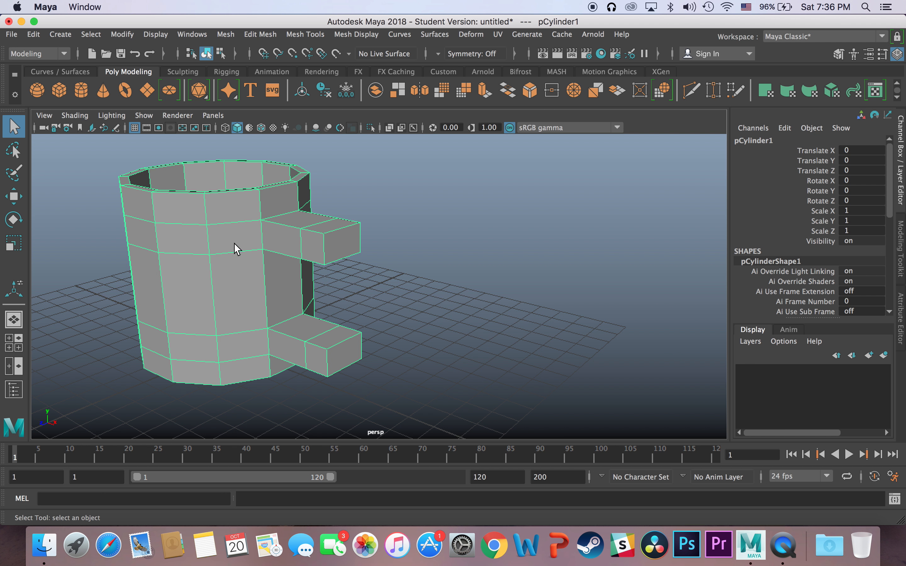
middle_click_drag(228, 266, 312, 234, "alt")
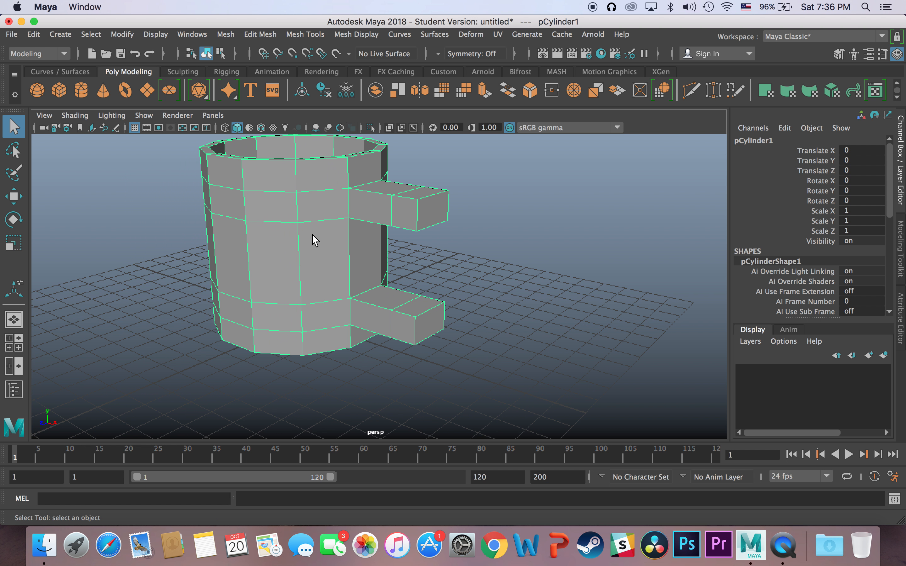
key("super+d")
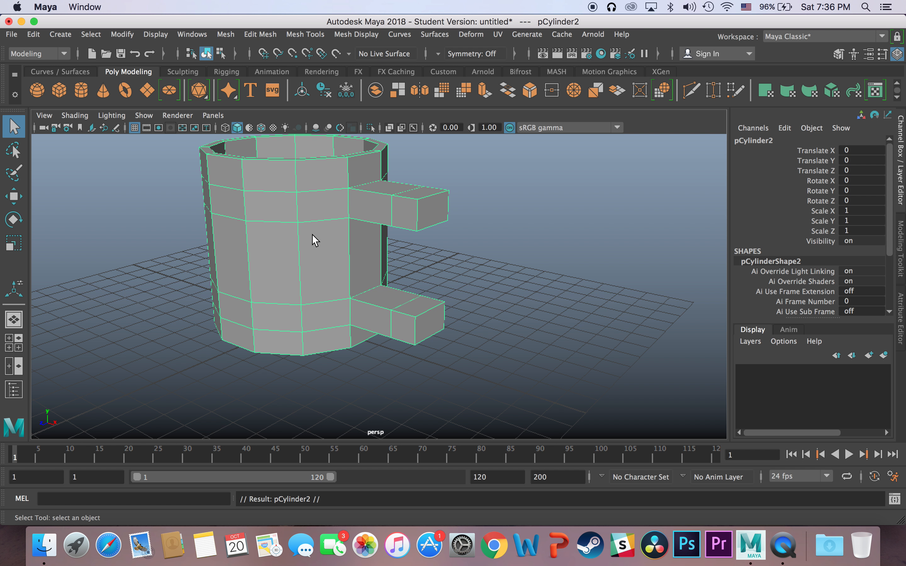
key("w")
left_click_drag(251, 252, 86, 333)
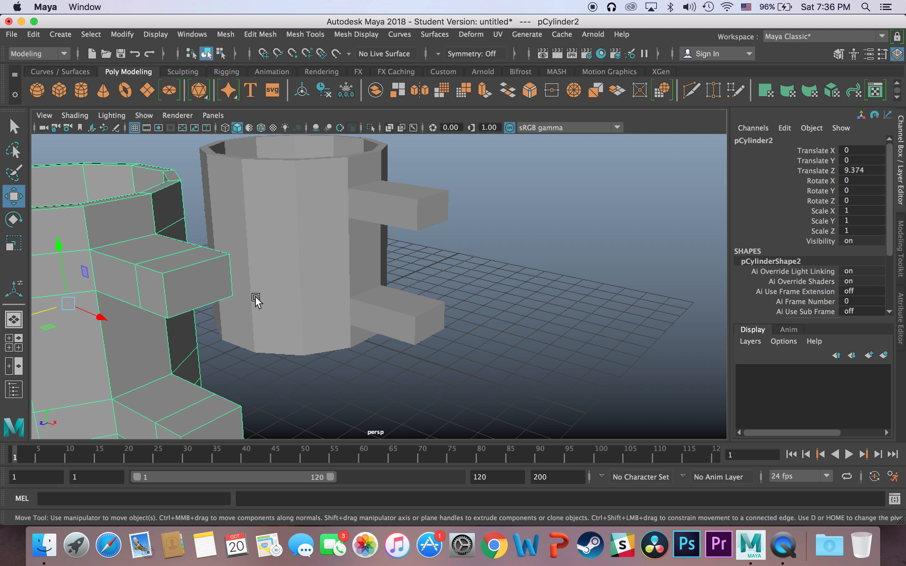
Hide the duplicated cup and reselect the original one.
left_click(331, 254)
left_click(45, 280)
key("ctrl+h")
left_click(269, 273)
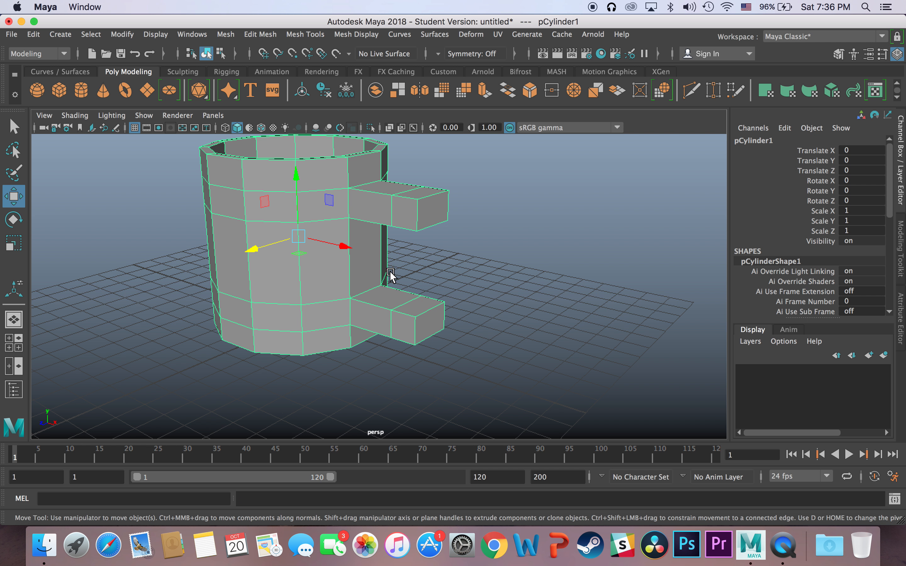
Delete the underside face of the upper stub's end segment and the top face of the lower stub's end segment.
left_click_drag(439, 271, 480, 247, "alt")
scroll(477, 248, "down", 5)
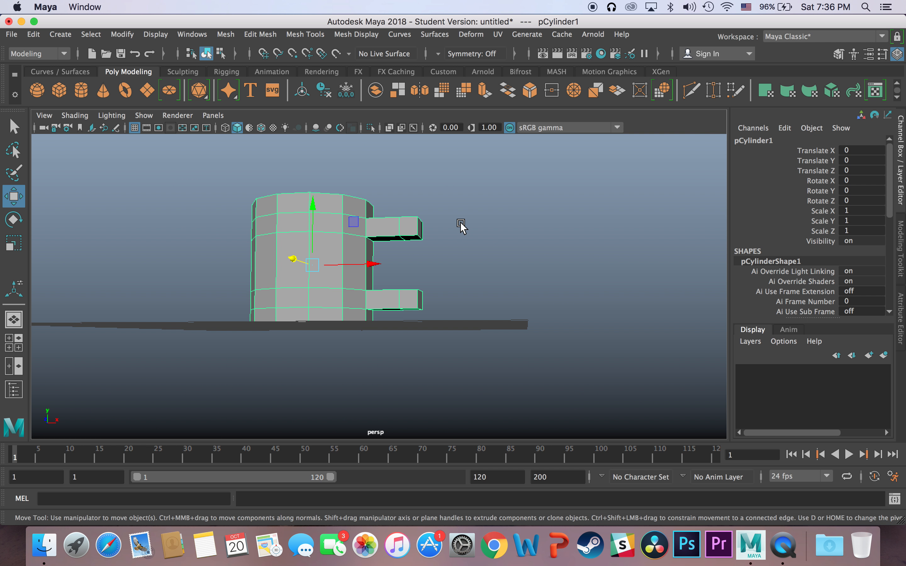
scroll(459, 228, "up", 10)
scroll(381, 289, "down", 5)
left_click_drag(350, 285, 437, 233, "alt")
right_click_drag(364, 206, 361, 231)
left_click(380, 202)
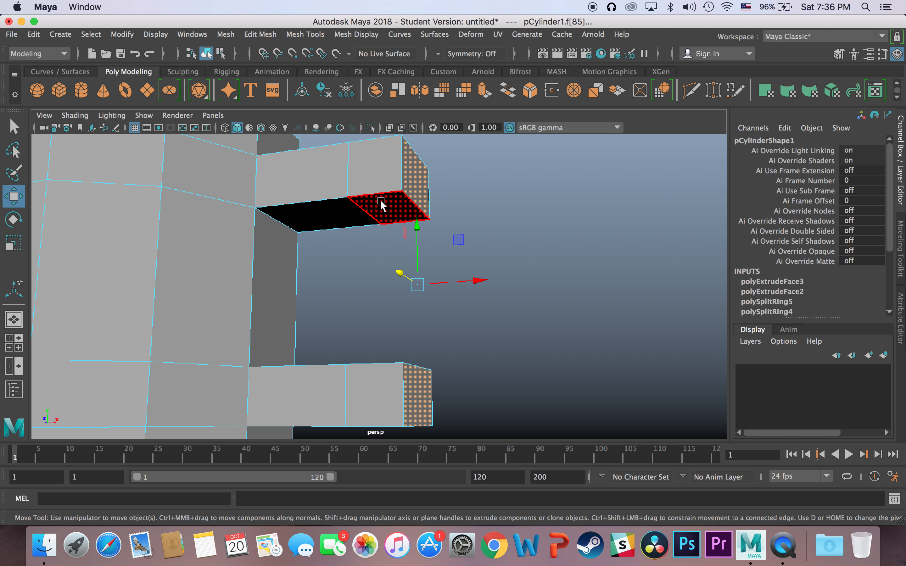
left_click_drag(425, 261, 435, 305, "alt")
left_click(398, 367, "shift")
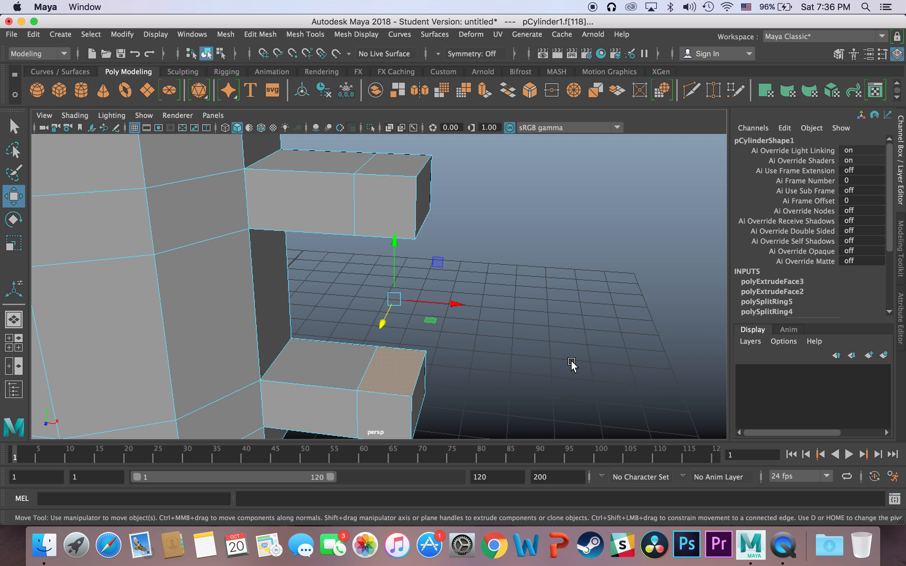
key("Delete")
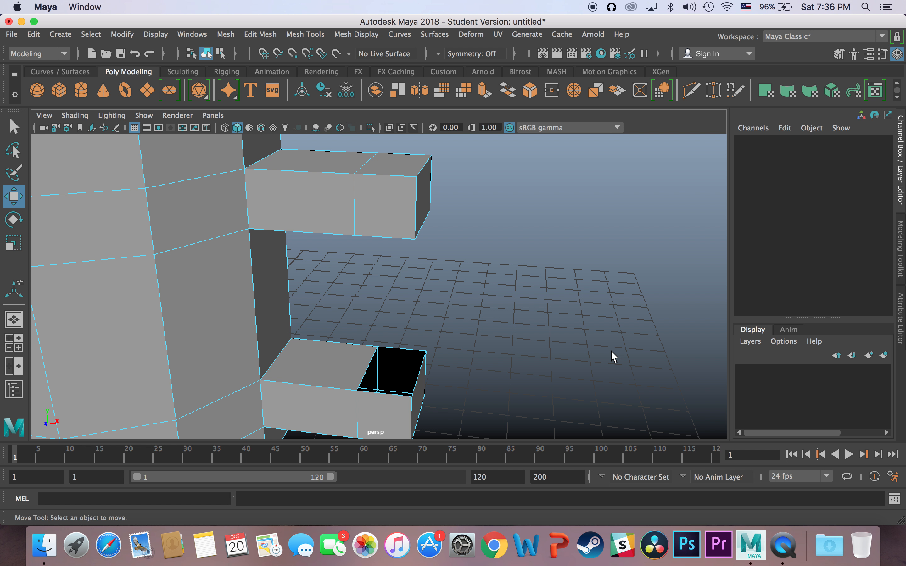
Switch the cup to edge selection and select the four border edges of the upper stub's opening.
left_click_drag(418, 238, 412, 190, "alt")
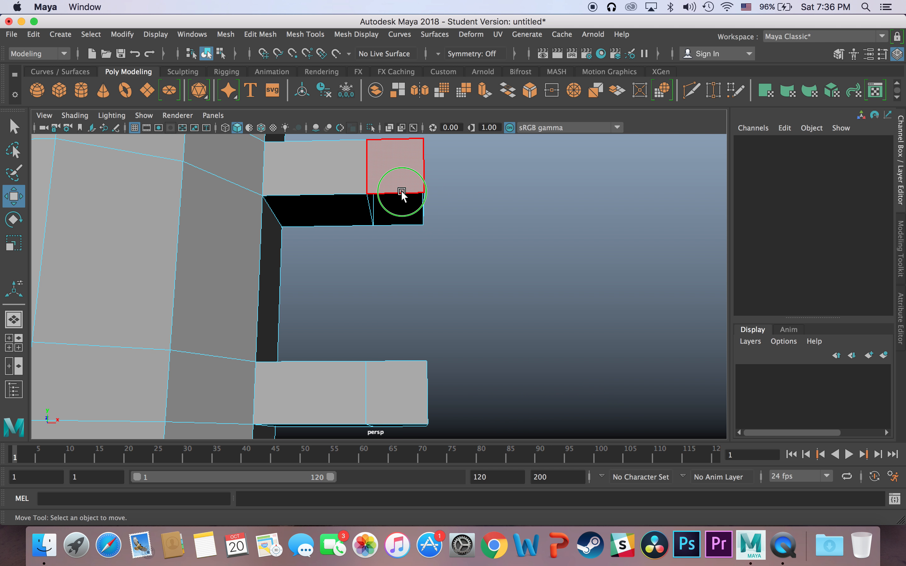
right_click(401, 191)
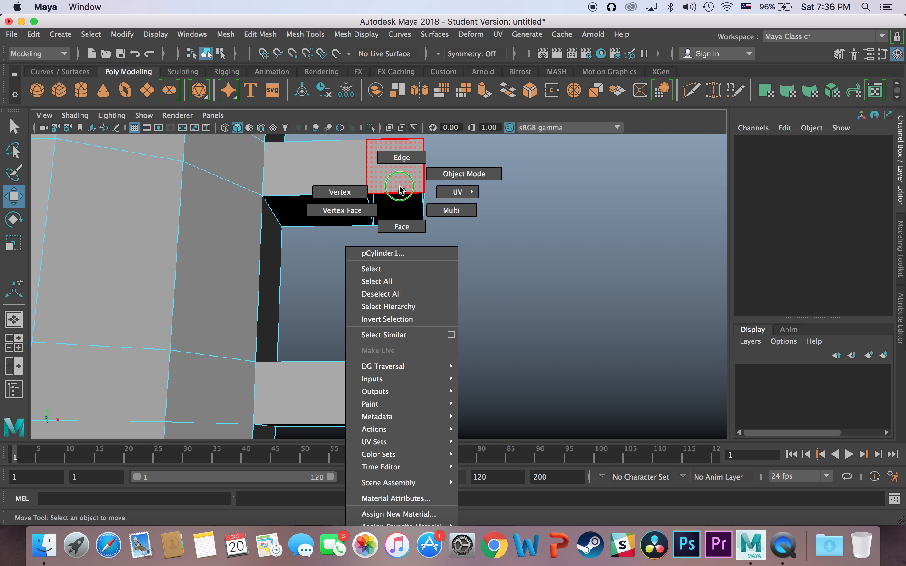
left_click(397, 156)
left_click(400, 193)
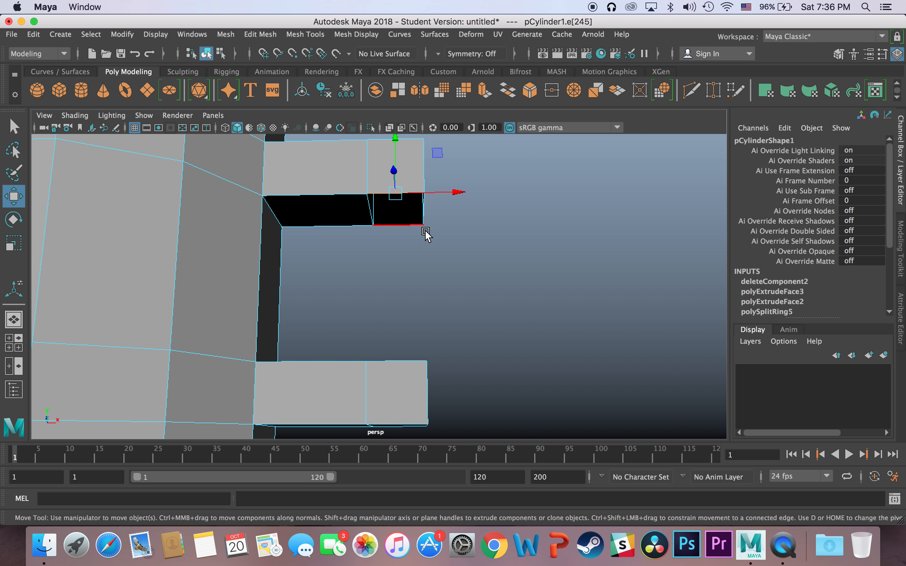
left_click_drag(404, 226, 378, 208, "alt")
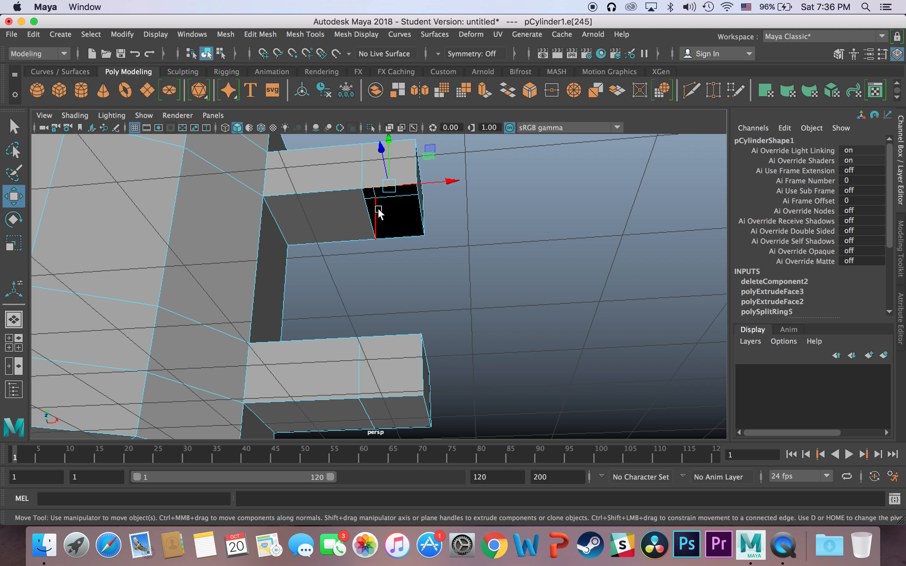
left_click(367, 209, "shift")
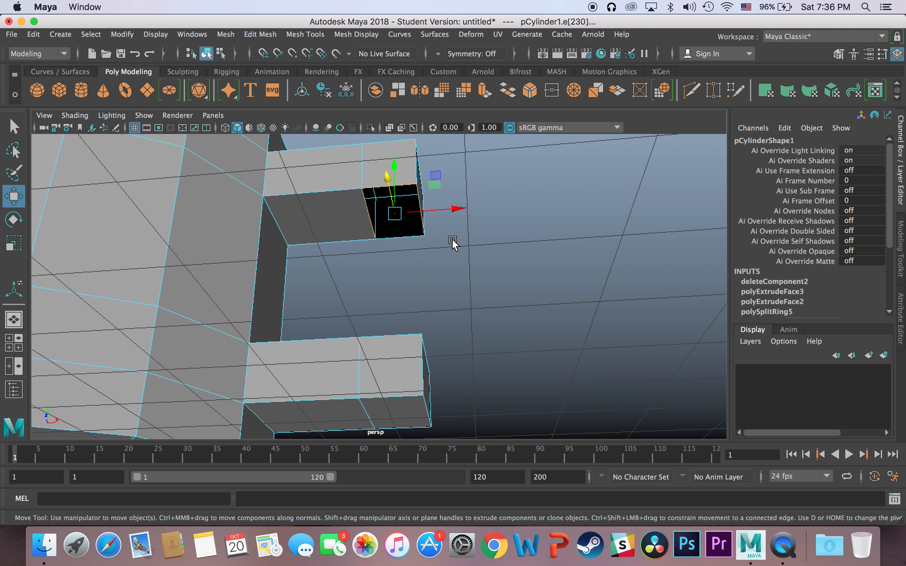
left_click(399, 237, "shift")
key("q")
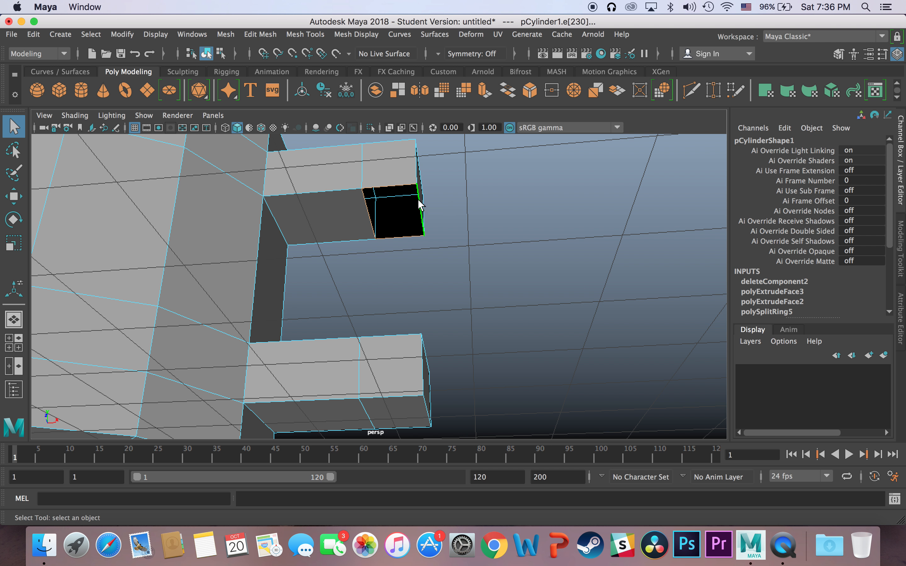
Add the border edges of the lower stub's opening to the edge selection.
left_click_drag(454, 246, 359, 318, "alt")
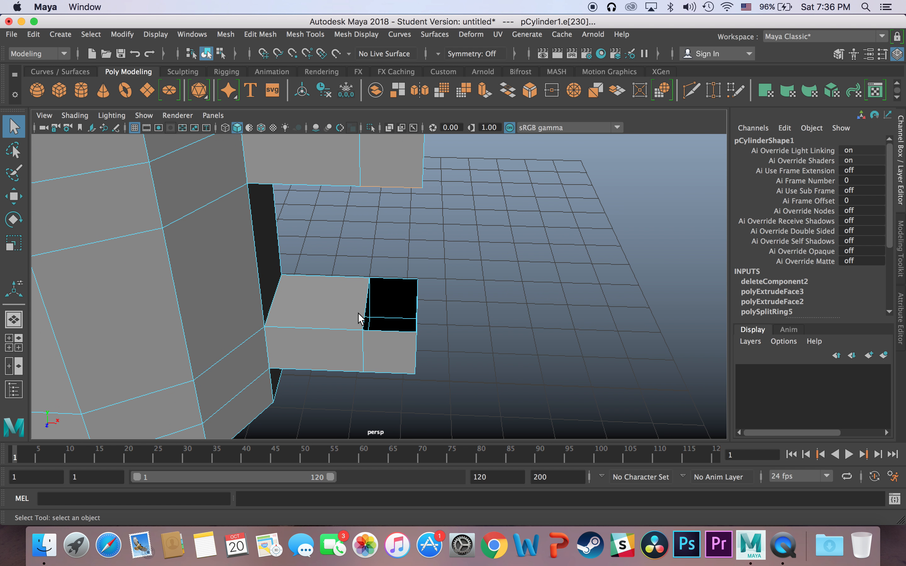
double_click(392, 330, "shift")
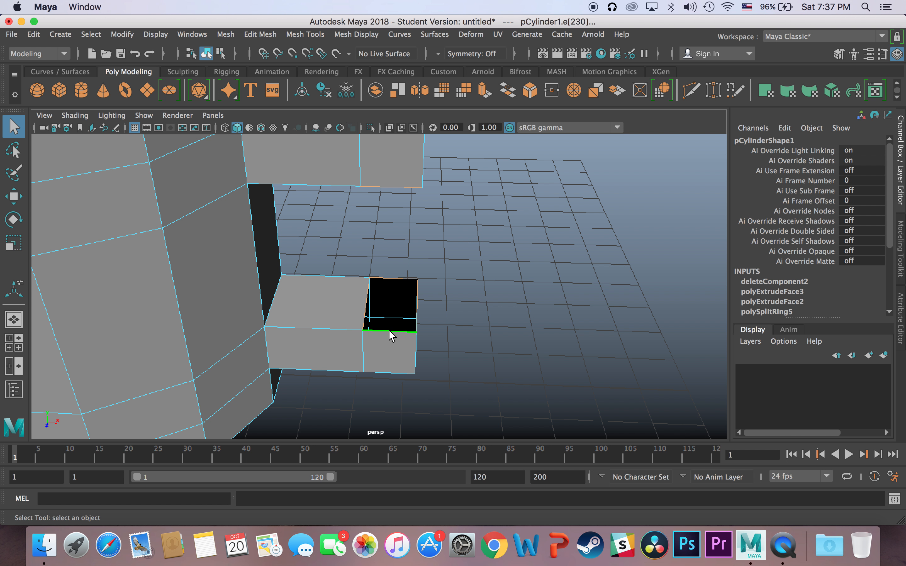
left_click_drag(569, 291, 532, 259, "alt")
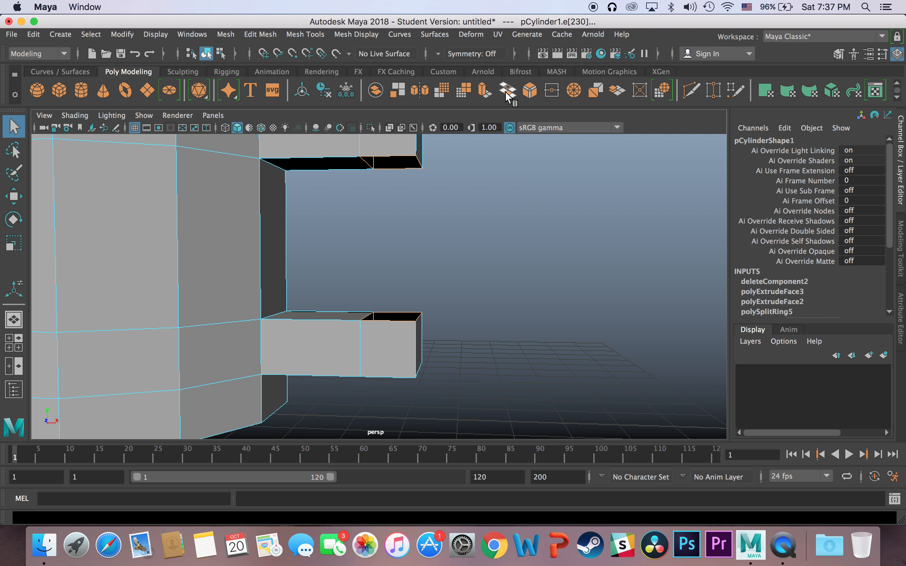
Bridge the open border edges at the ends of the two handle stubs using a linear path with 1 division.
left_click(260, 34)
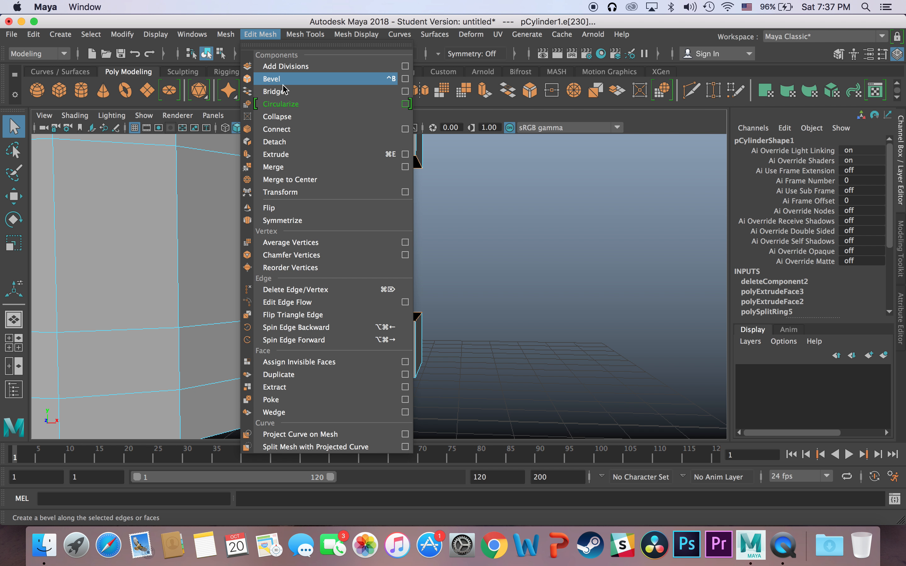
left_click(406, 92)
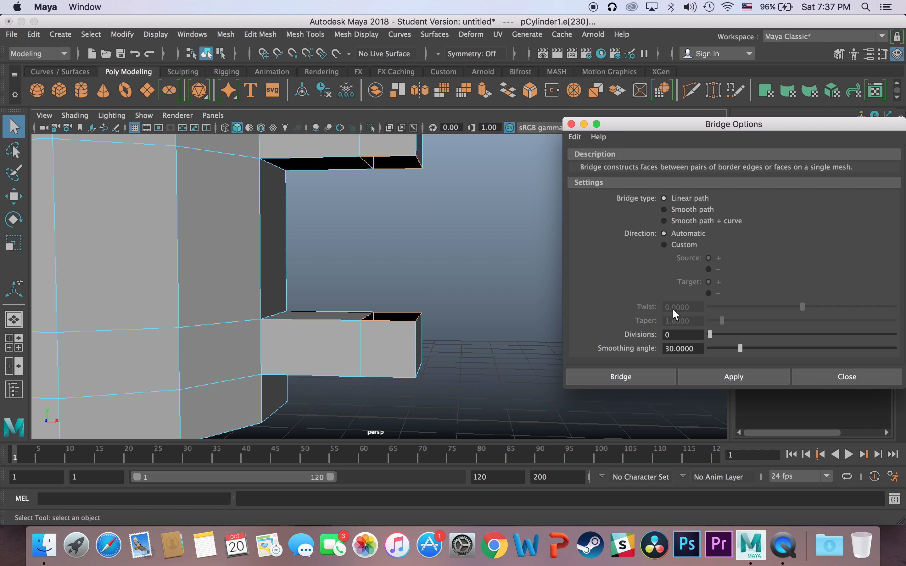
left_click_drag(711, 334, 716, 334)
left_click_drag(682, 131, 595, 111)
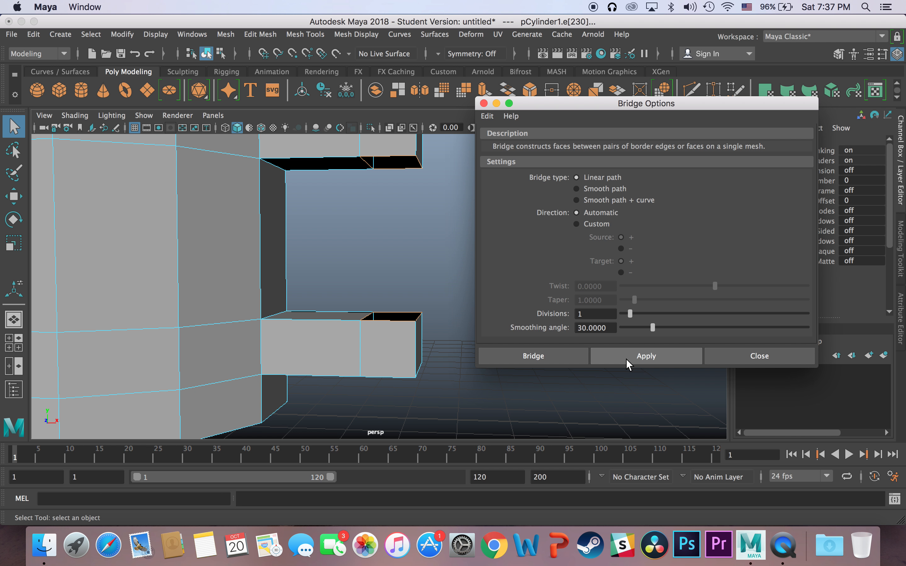
left_click(575, 359)
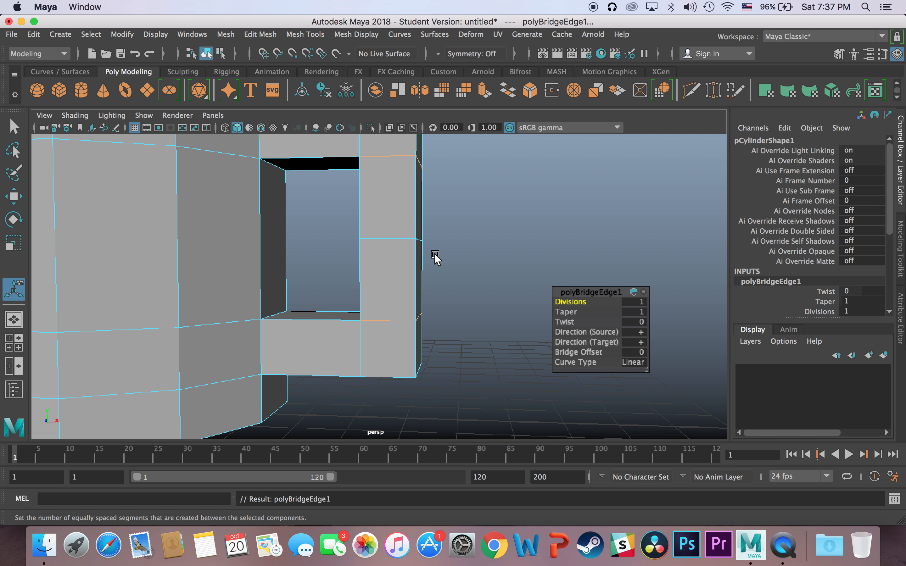
Select the middle cross edges of the bridged handle section and move them outward along X, away from the mug.
left_click_drag(435, 257, 298, 297, "alt")
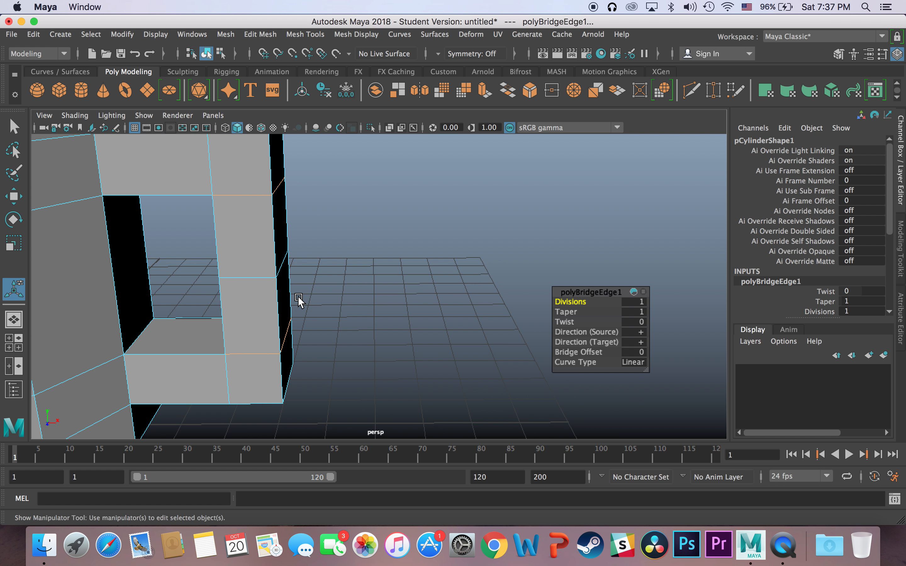
scroll(302, 277, "up", 3)
scroll(303, 278, "down", 5)
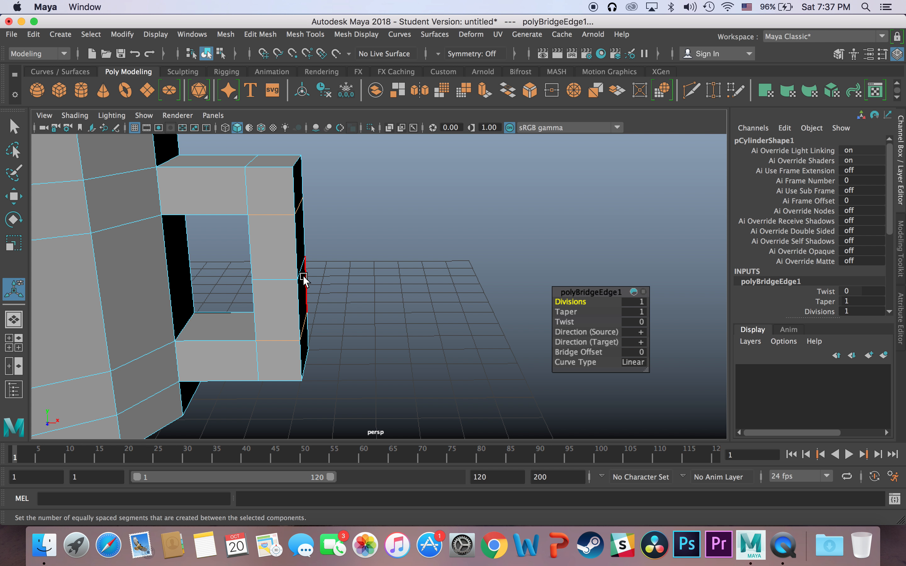
left_click_drag(350, 276, 324, 285, "alt")
key("q")
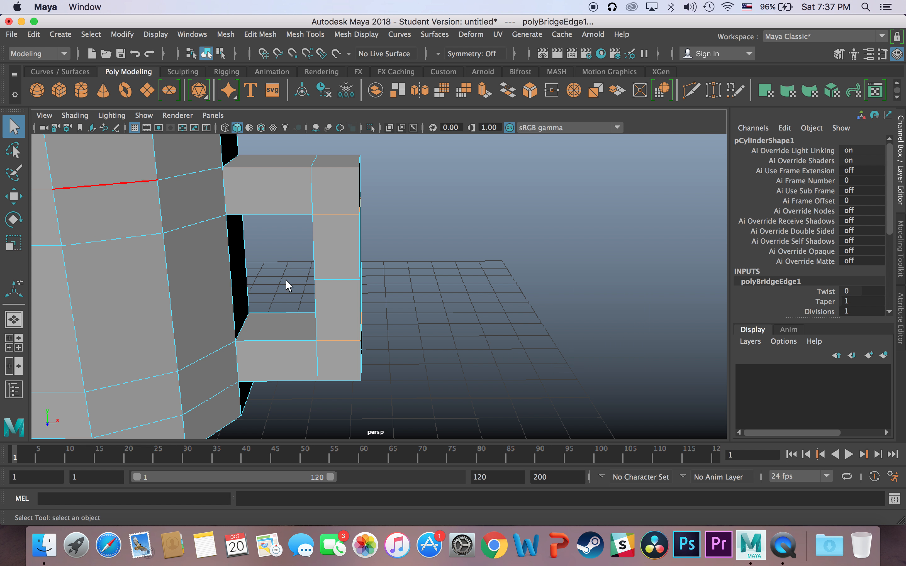
left_click(337, 279)
left_click_drag(409, 296, 335, 301, "alt")
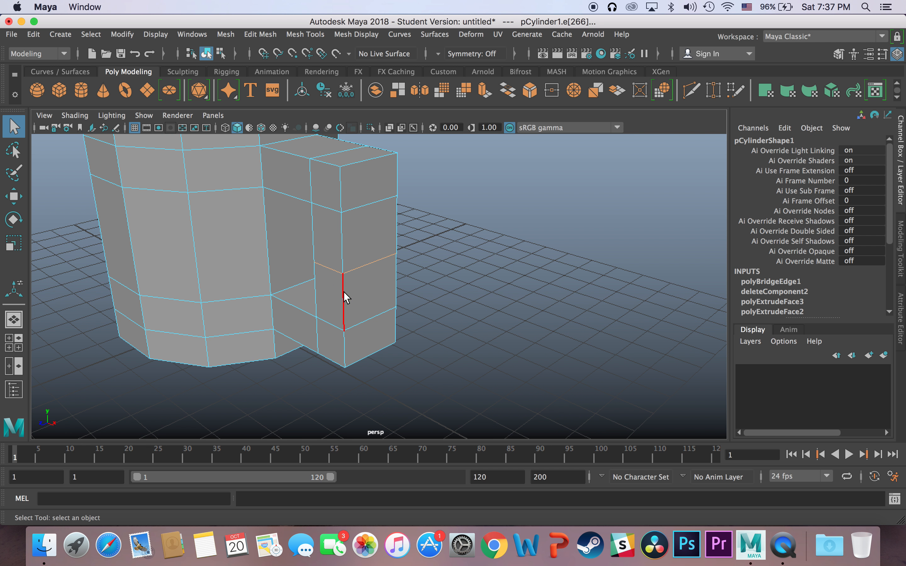
key("w")
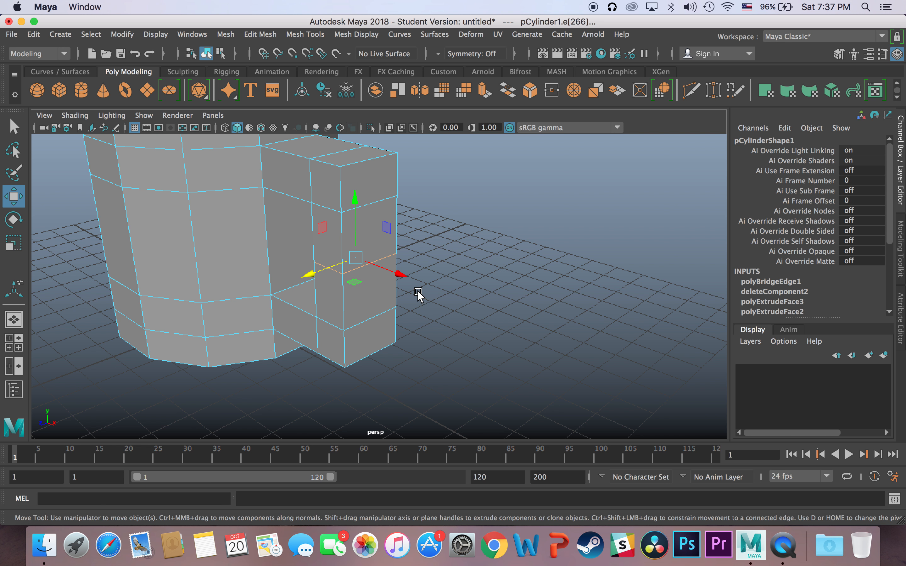
left_click_drag(399, 277, 516, 283)
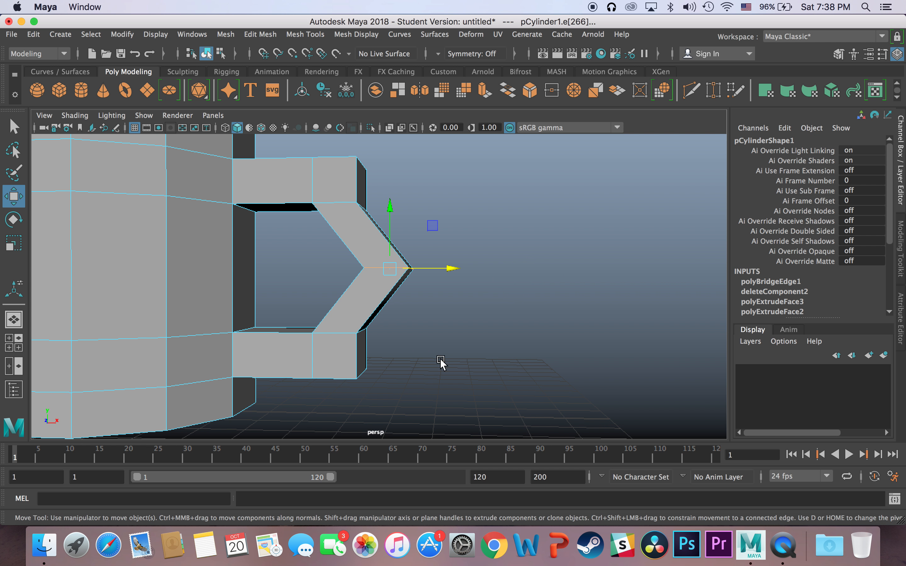
Select the outer top and bottom corner edges of the handle and scale them vertically closer together to bevel the corners.
left_click(366, 370)
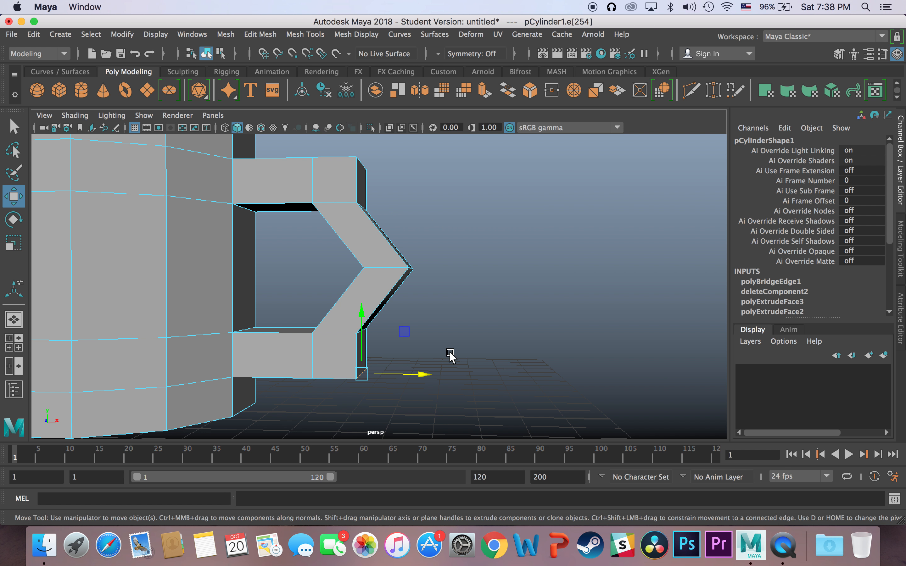
left_click_drag(450, 352, 439, 192, "alt")
left_click(367, 164, "shift")
left_click_drag(462, 227, 463, 289, "alt")
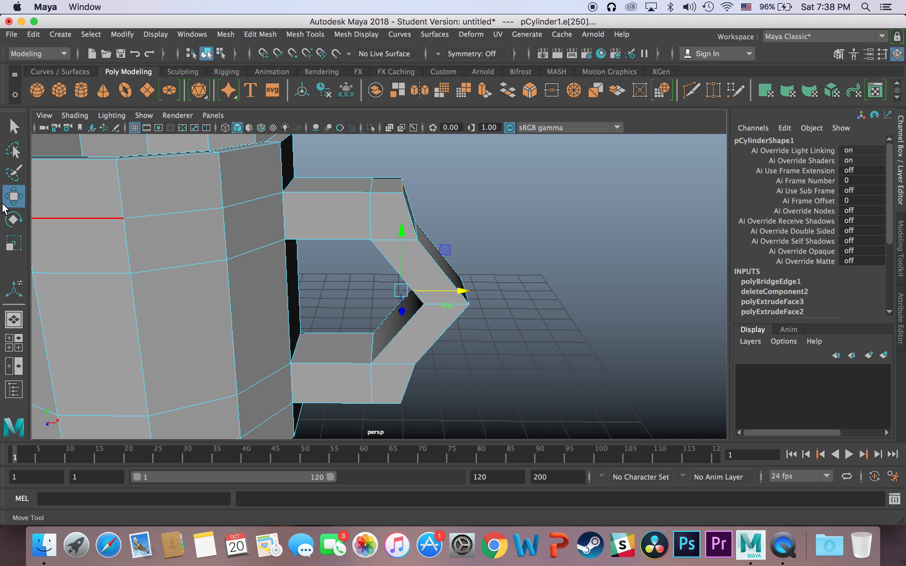
left_click(13, 243)
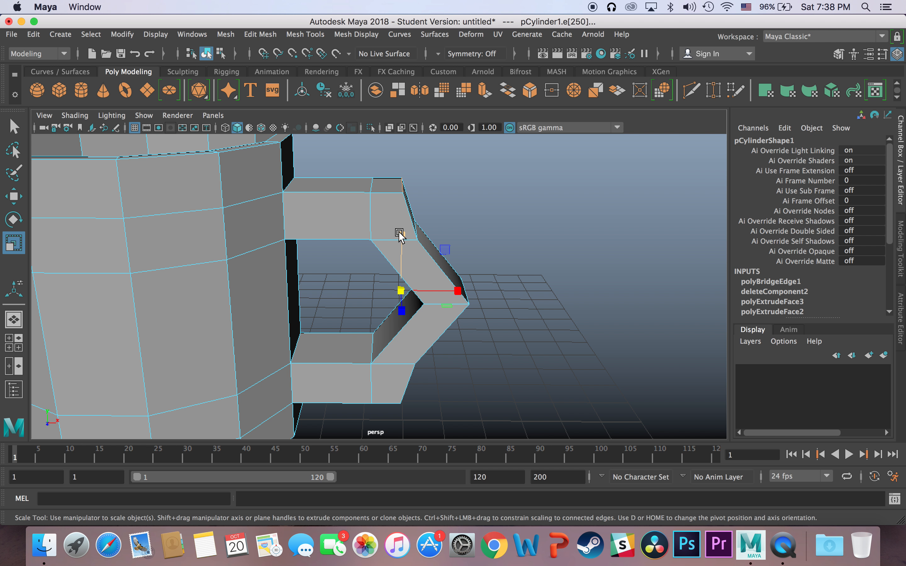
left_click_drag(400, 236, 417, 188, "alt")
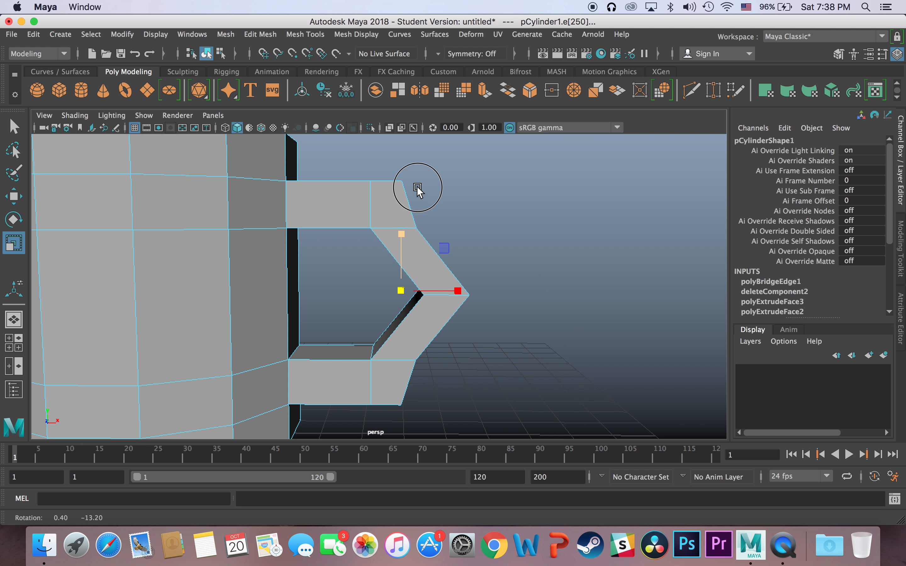
left_click_drag(401, 229, 403, 242)
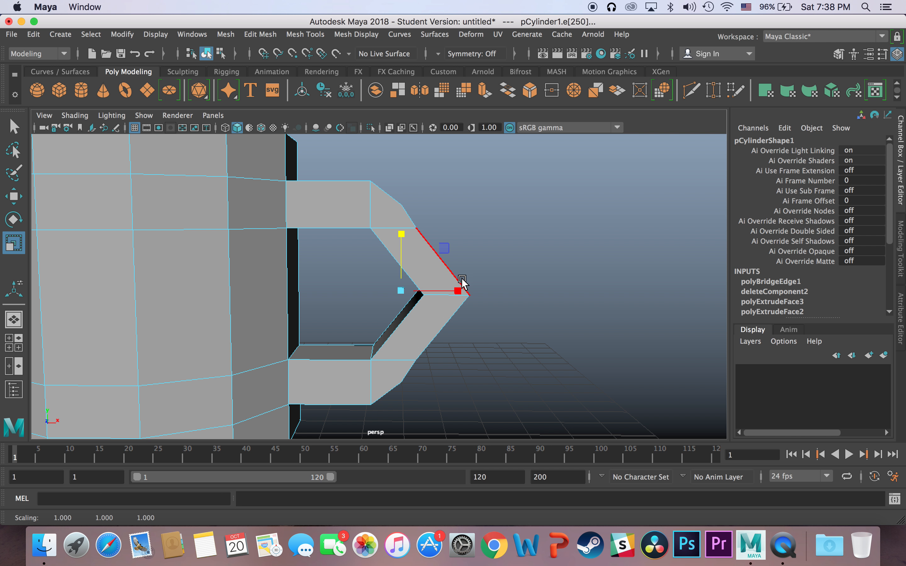
Move the middle edges of the handle slightly back toward the mug along X to round the curve, and deselect them.
key("q")
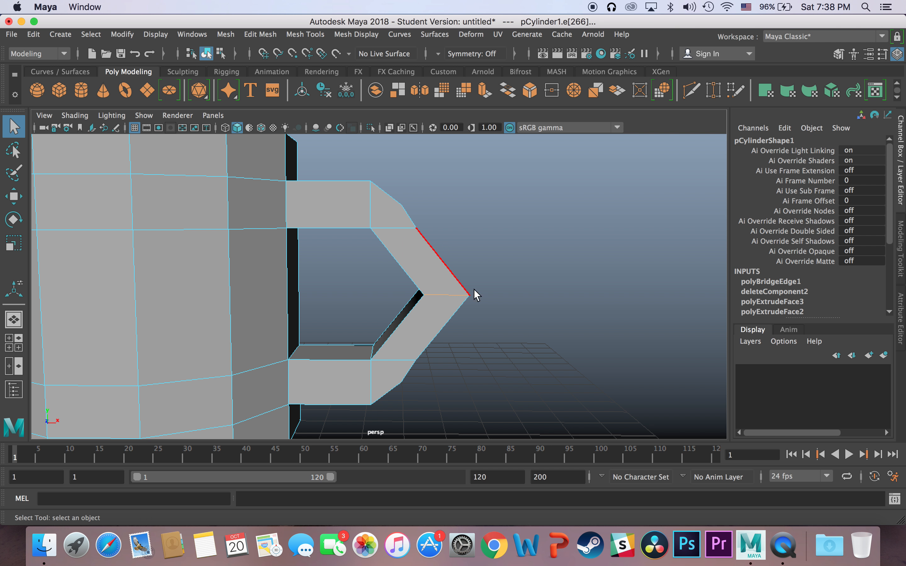
left_click(474, 295)
key("w")
left_click_drag(493, 290, 463, 295)
left_click(520, 292)
Open the Outliner and unhide the duplicate mug pCylinder2.
scroll(518, 291, "down", 6)
left_click_drag(505, 300, 419, 303, "alt")
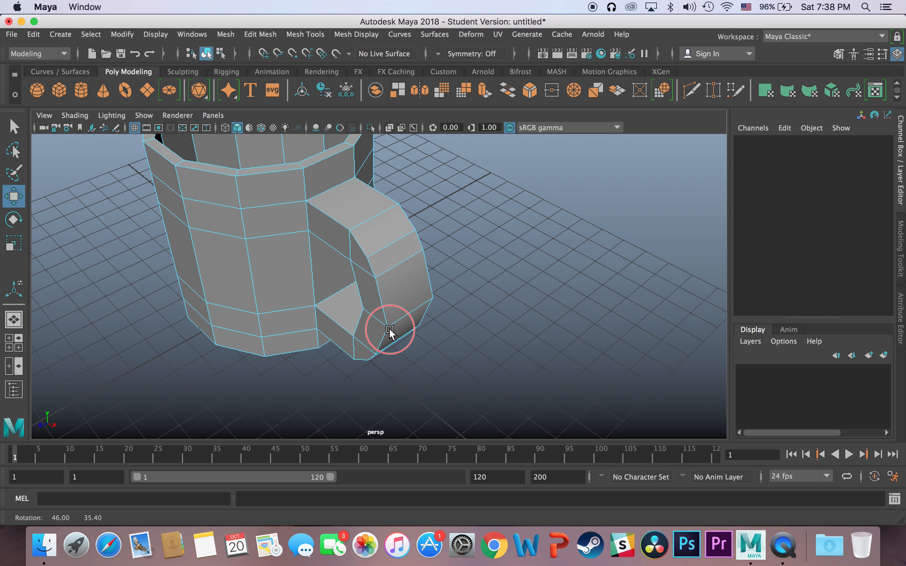
scroll(418, 303, "up", 3)
scroll(419, 303, "down", 5)
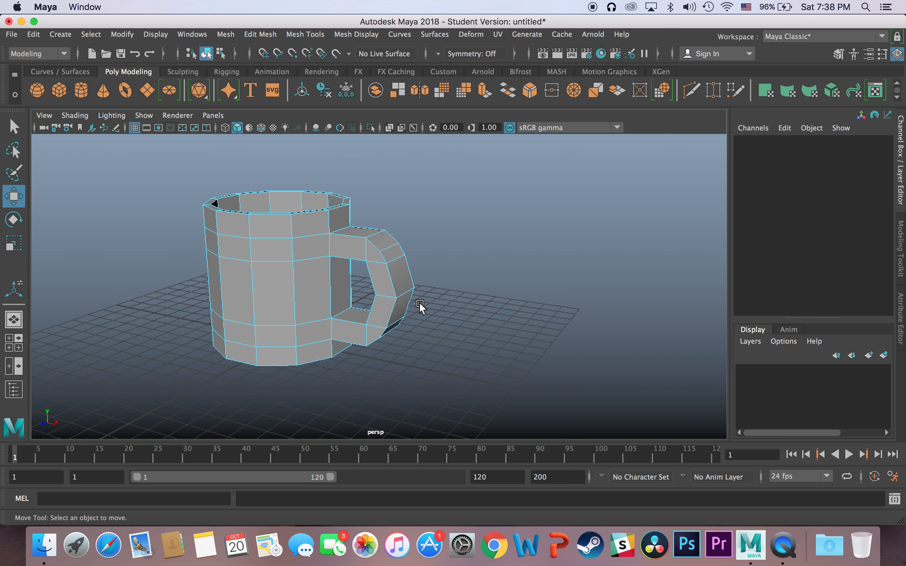
key("f")
left_click(14, 389)
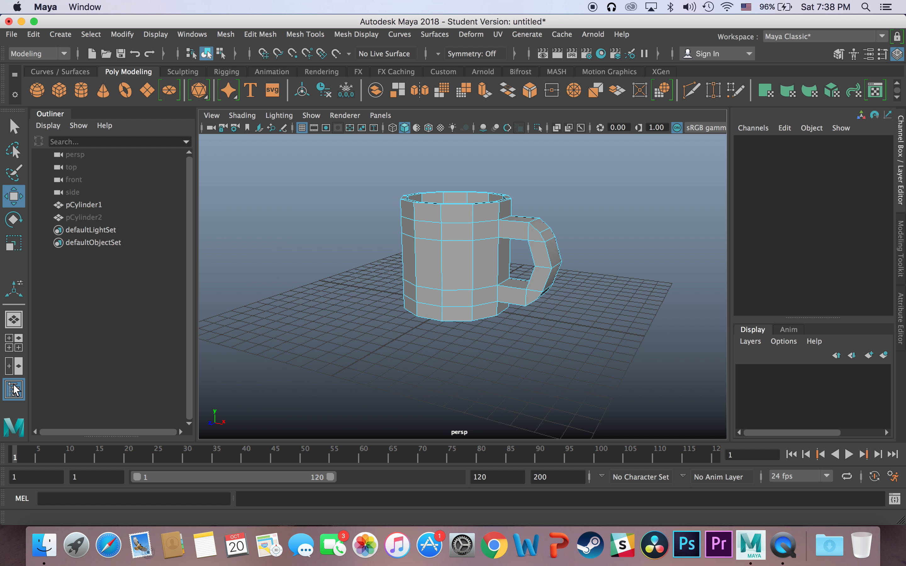
left_click(79, 217)
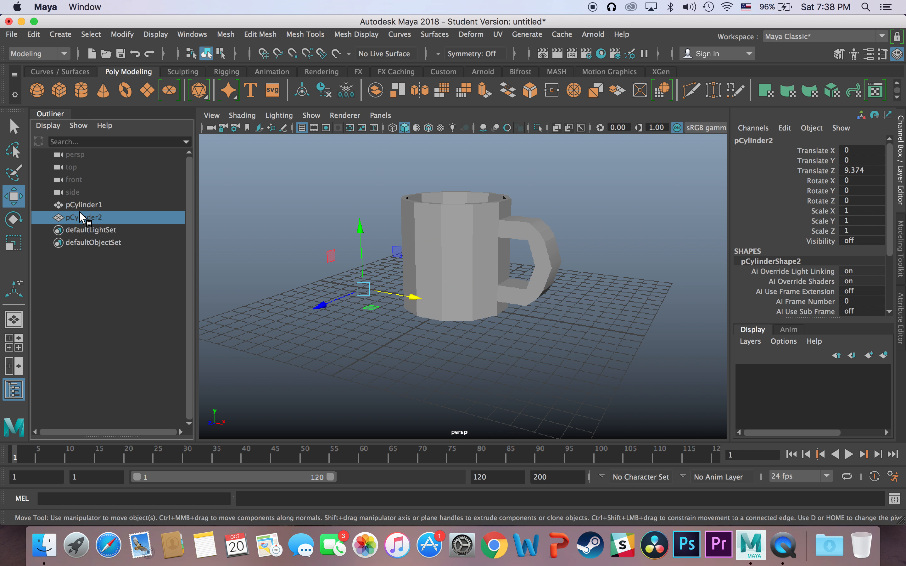
key("h")
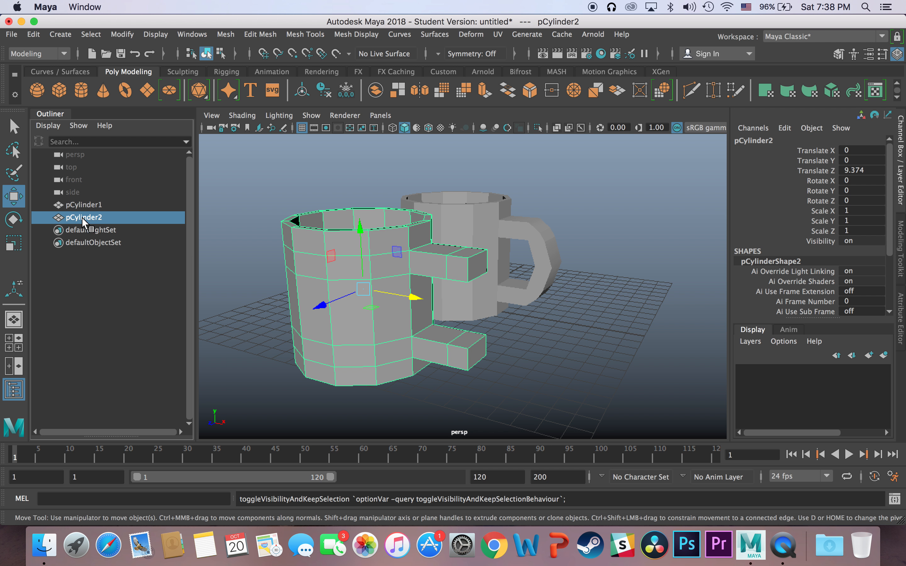
Switch pCylinder2 to face selection and hide the Outliner.
left_click_drag(470, 305, 319, 275, "alt")
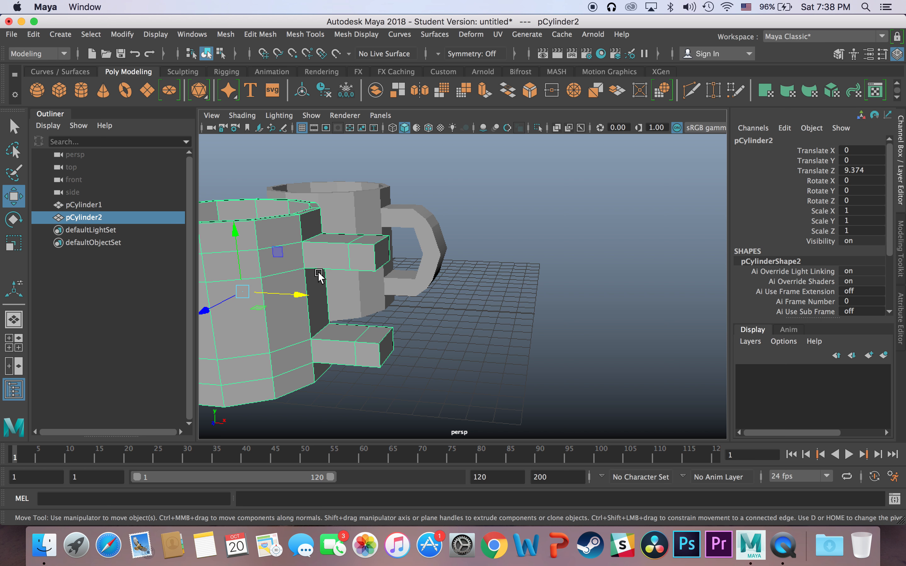
left_click(14, 127)
right_click_drag(380, 256, 380, 243)
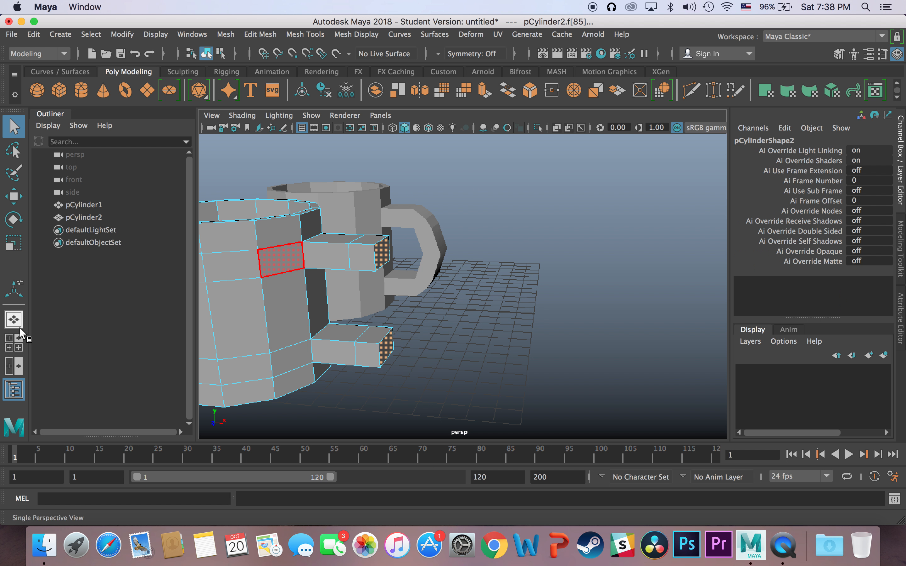
left_click(13, 389)
left_click_drag(389, 278, 427, 328, "alt")
left_click(397, 234)
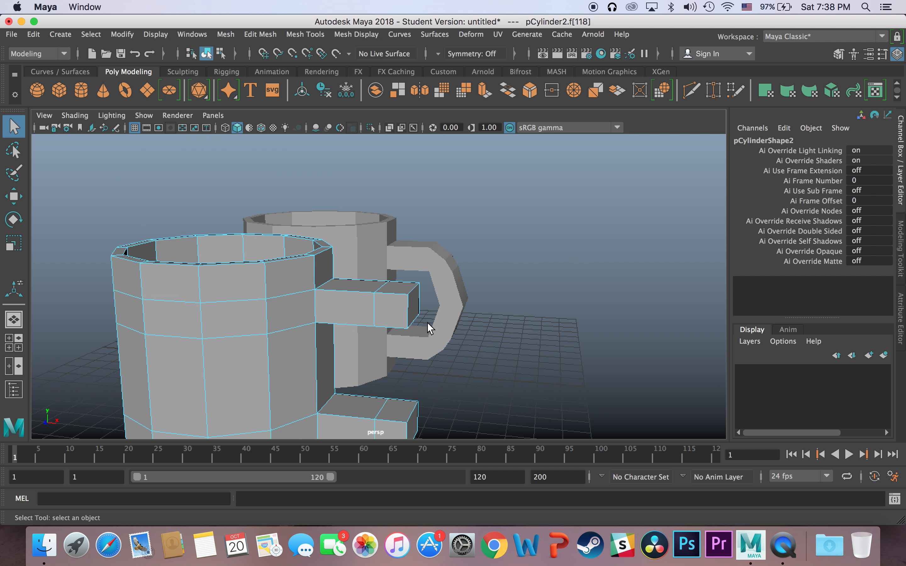
left_click(396, 402, "shift")
left_click_drag(469, 398, 441, 306, "alt")
left_click(325, 239)
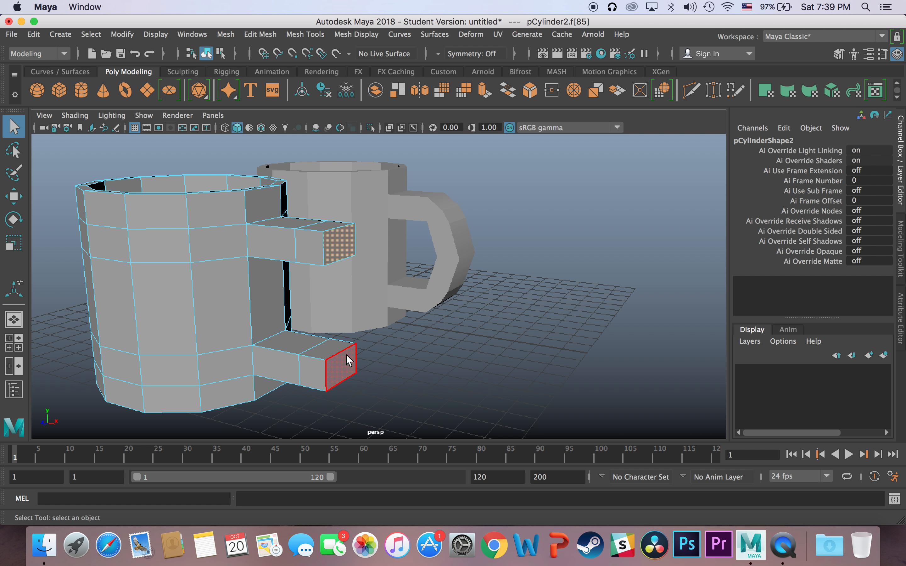
left_click(348, 361, "shift")
left_click_drag(429, 351, 494, 343, "alt")
left_click(506, 333)
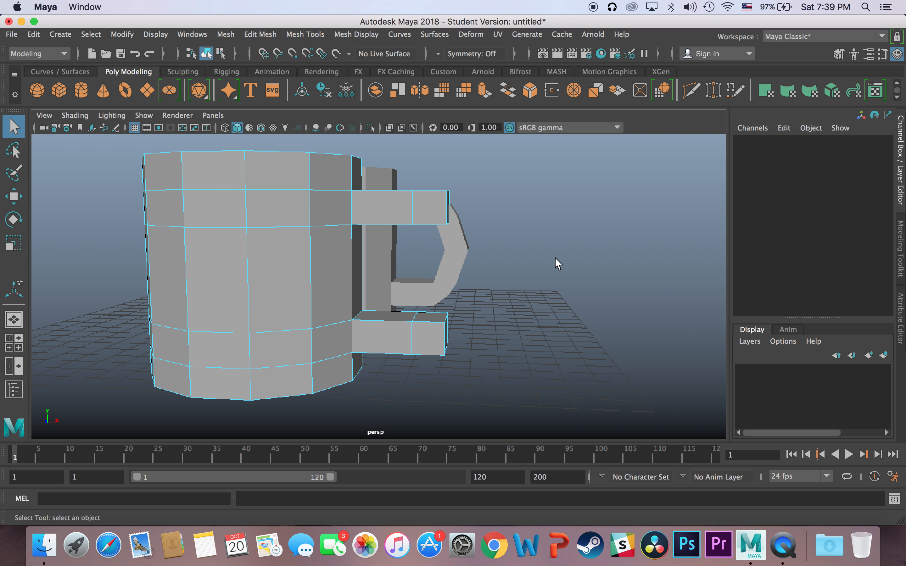
Select the end face of the upper handle stub on pCylinder2 and activate the Rotate tool.
left_click_drag(567, 264, 473, 275, "alt")
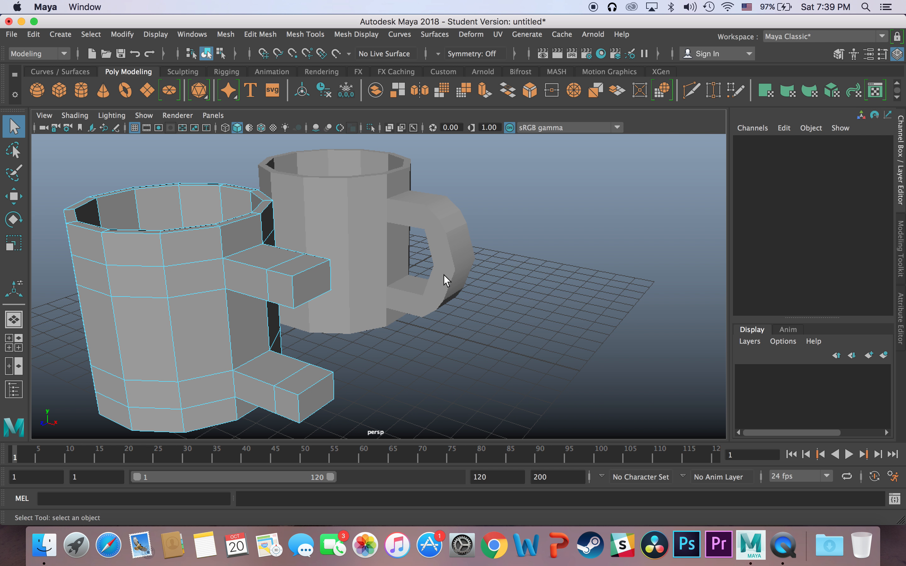
left_click(313, 281)
left_click(14, 220)
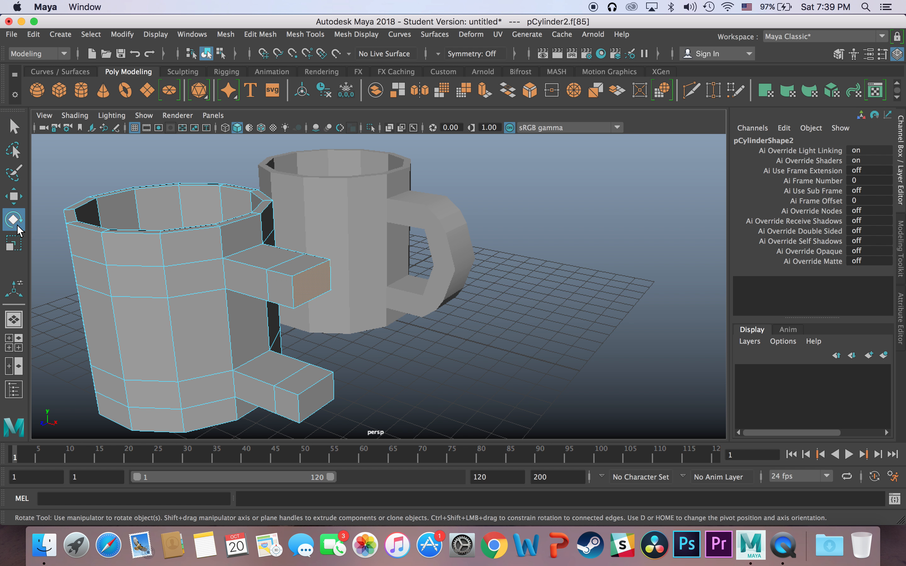
left_click_drag(562, 300, 606, 299, "alt")
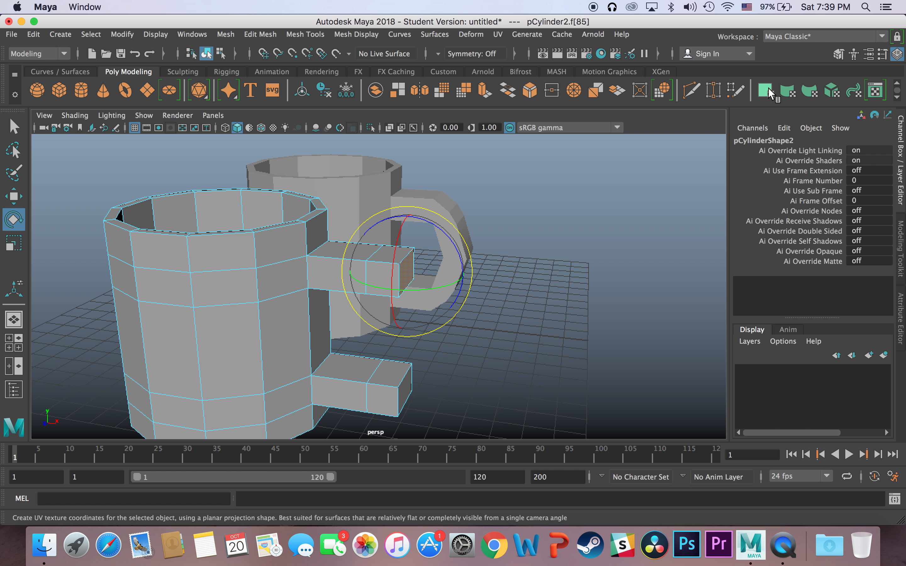
Try the Relative Step Snap option in the Rotate tool settings and set it back to Off.
left_click(882, 55)
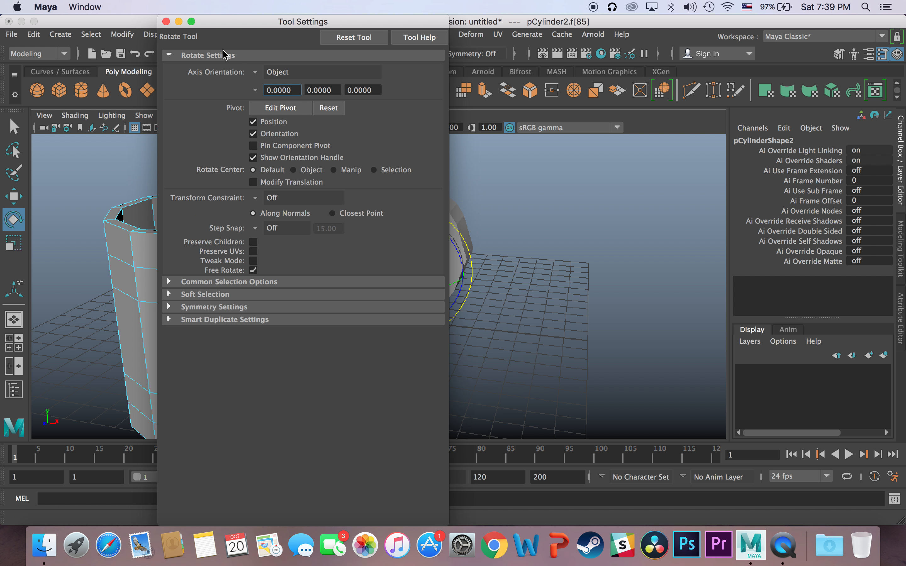
left_click_drag(223, 27, 604, 86)
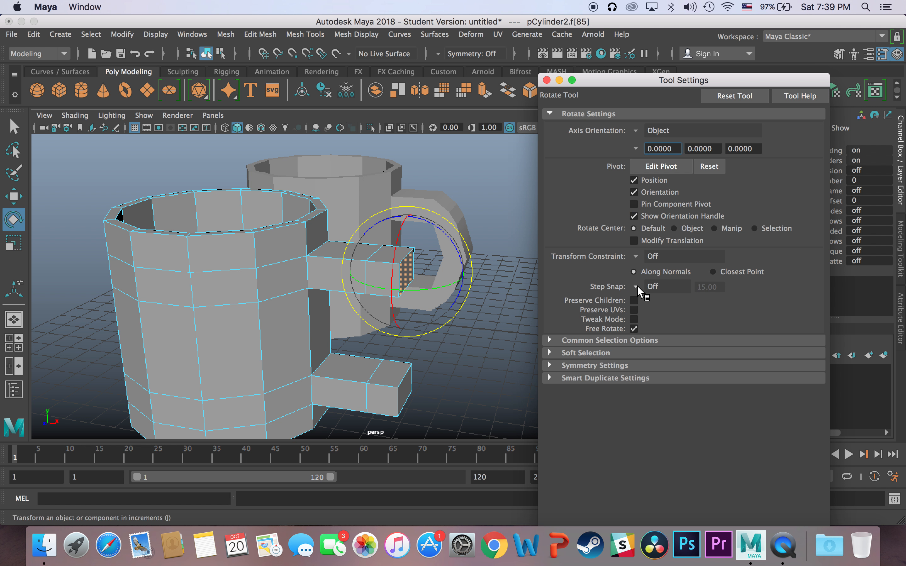
left_click(638, 286)
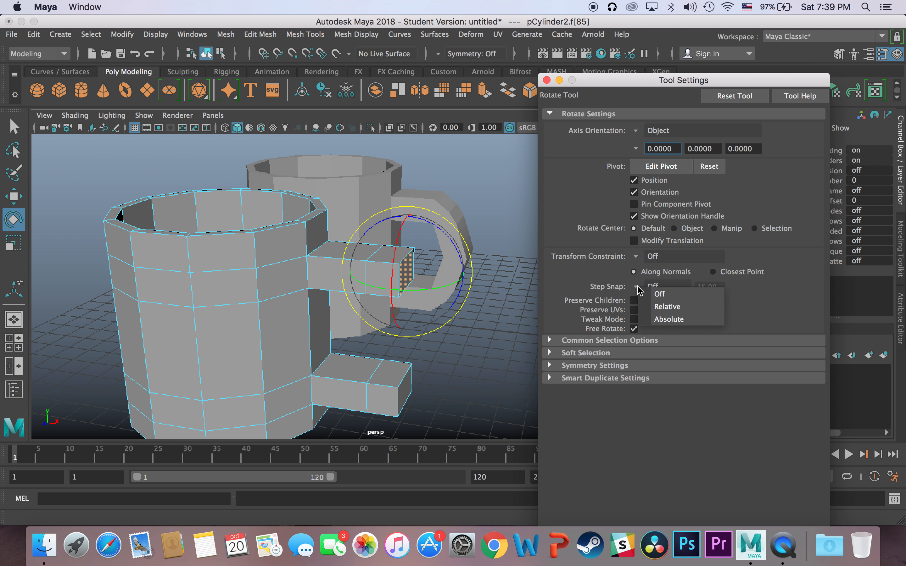
left_click(679, 308)
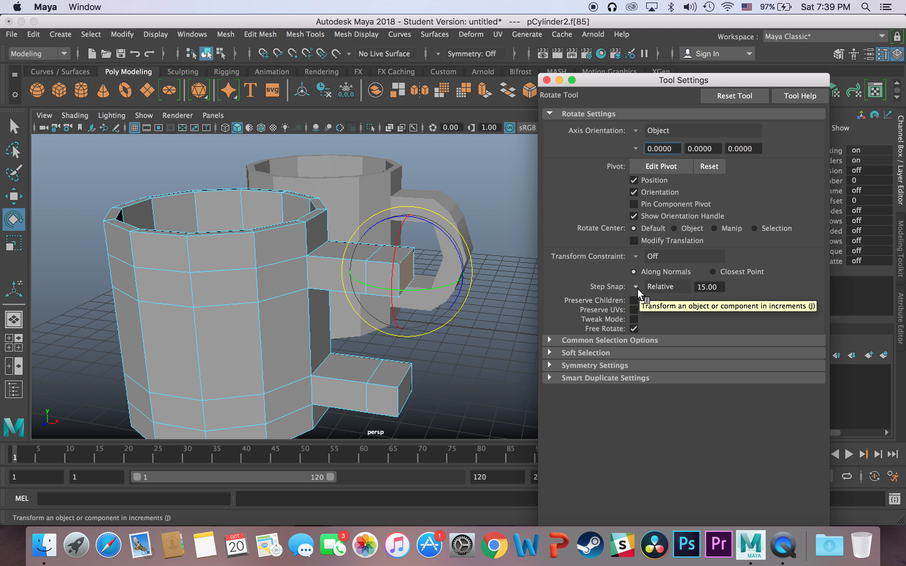
left_click(637, 288)
left_click(678, 297)
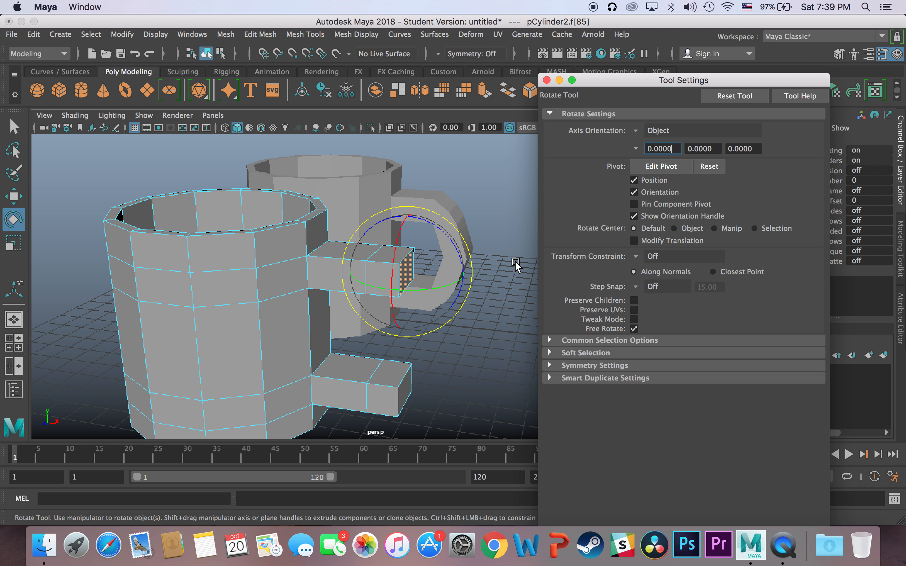
Test and undo a free rotation of the upper stub's end face, and set the Rotate tool's Step Snap to Relative, 15.00.
left_click_drag(443, 235, 424, 220)
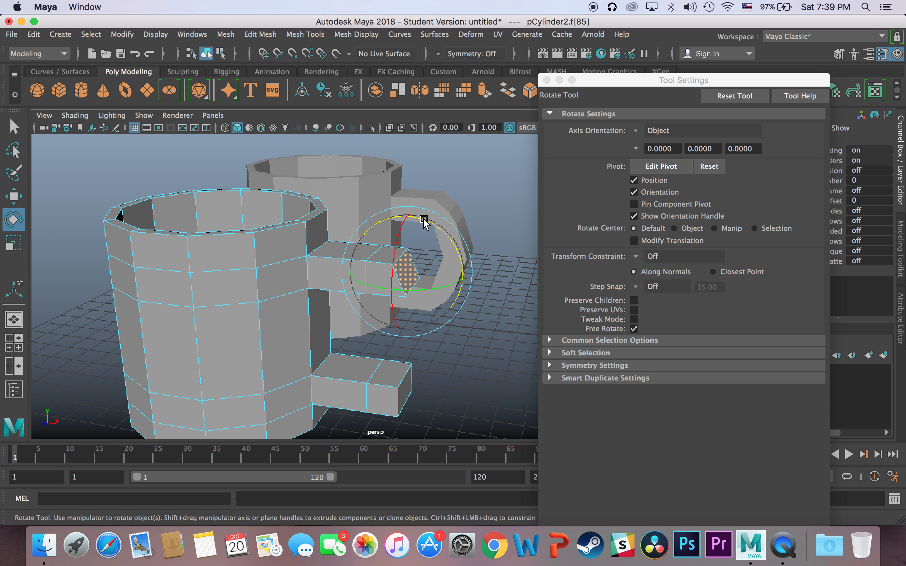
key("ctrl+z")
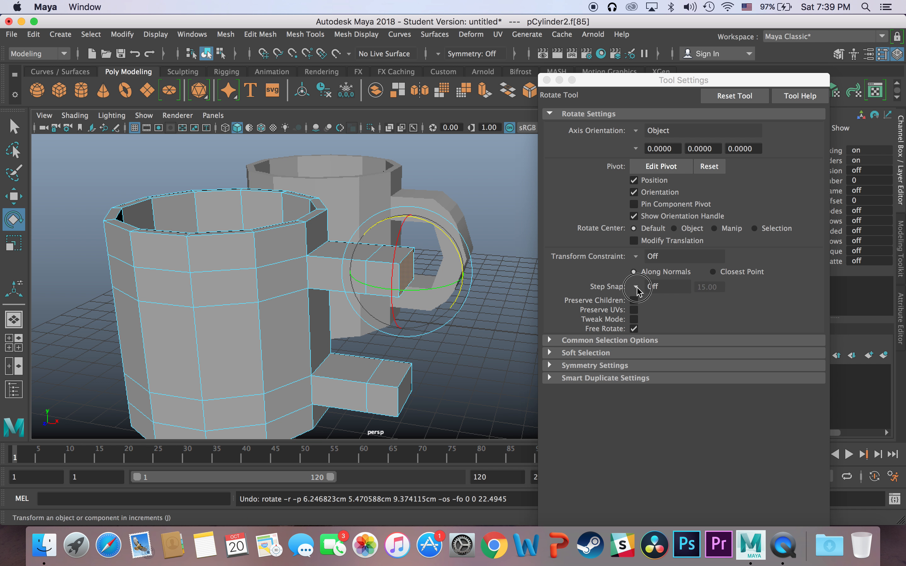
left_click(637, 287)
left_click(663, 309)
left_click_drag(516, 317, 422, 262, "alt")
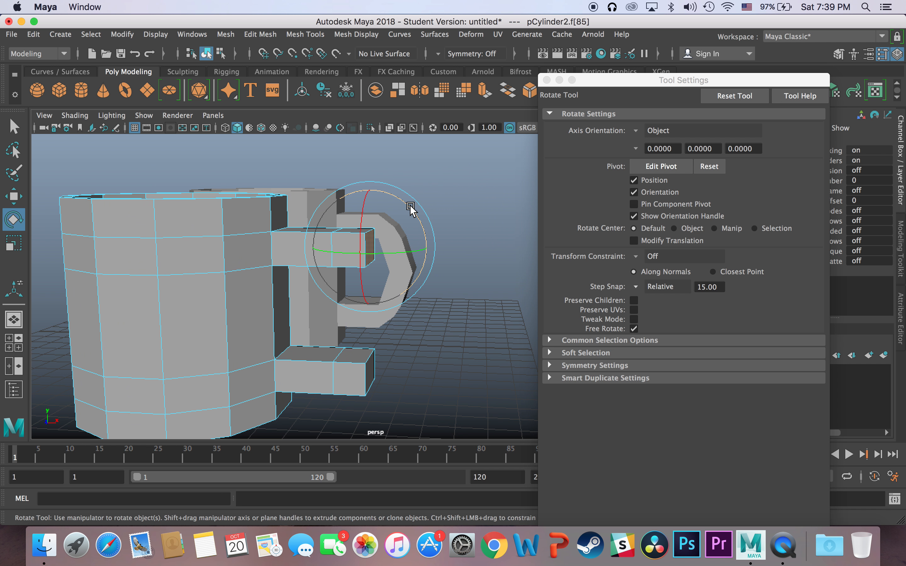
Rotate the upper stub's end face to tilt downward and the lower stub's end face to tilt upward, snapping in 15-degree steps.
mouse_move(411, 208)
left_mouse_down()
mouse_move(423, 249)
mouse_move(410, 213)
left_mouse_up()
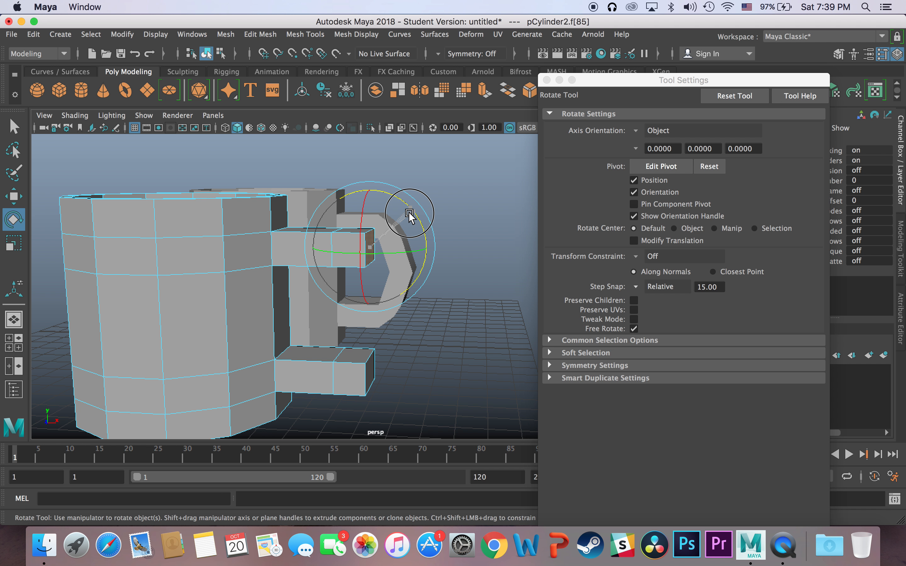
left_click_drag(409, 213, 420, 267)
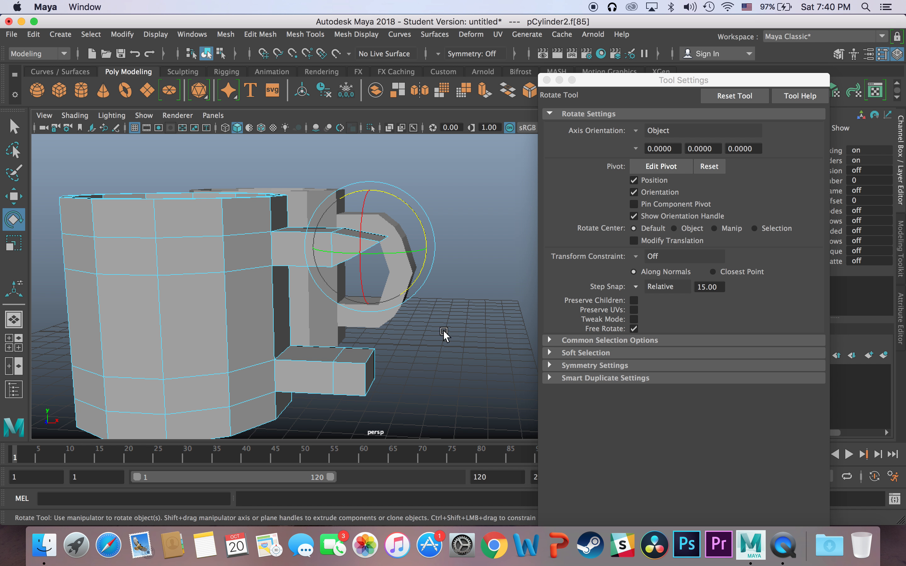
left_click(373, 361)
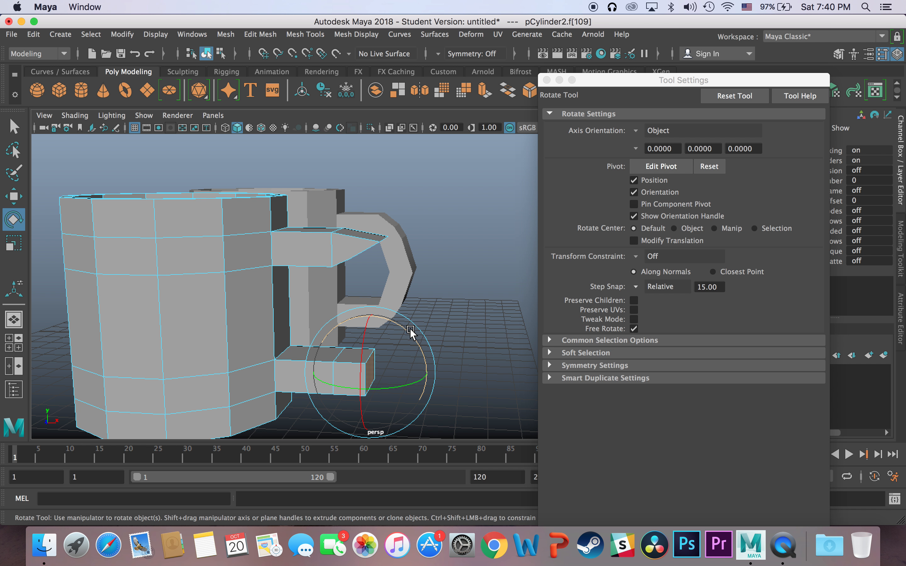
left_click_drag(409, 332, 362, 326)
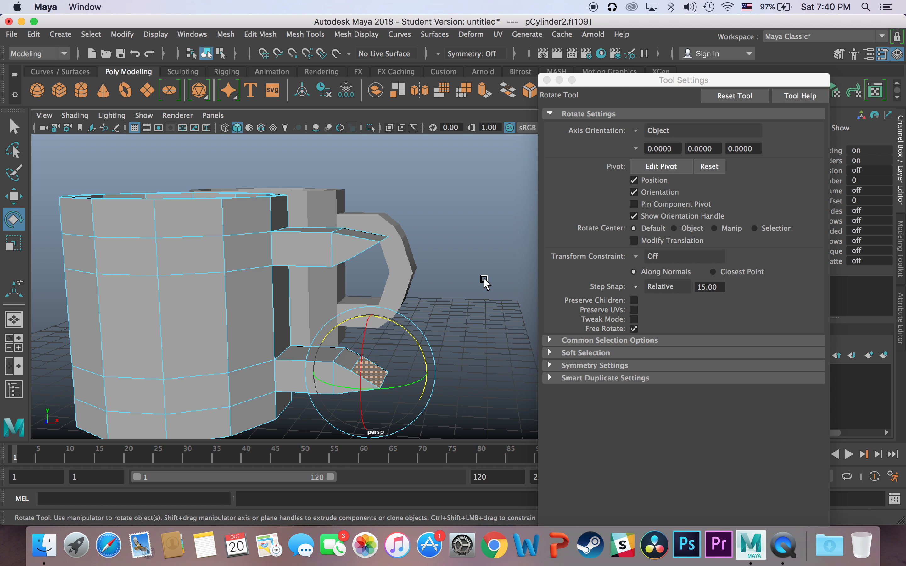
Set the Rotate tool's Step Snap to Off and close the tool settings.
left_click_drag(452, 289, 453, 272, "alt")
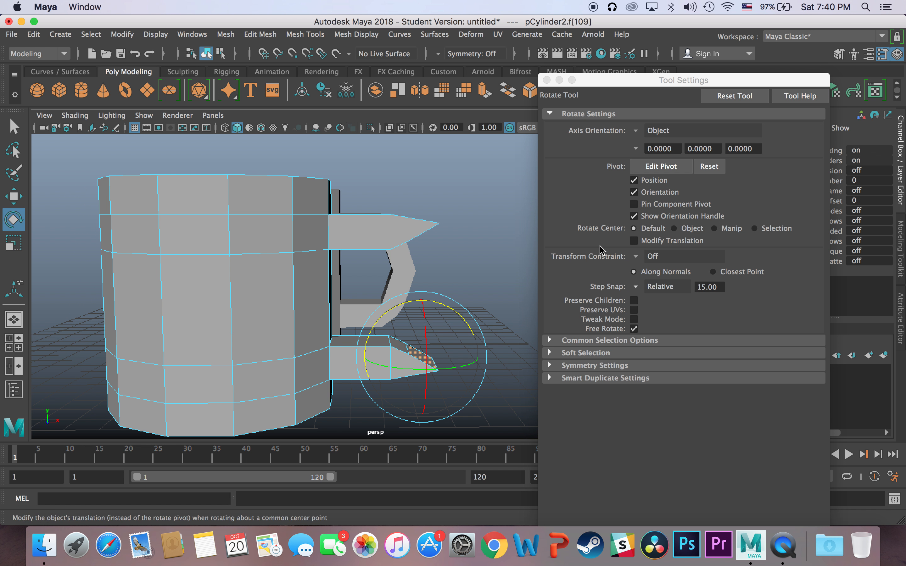
left_click(636, 287)
left_click(655, 295)
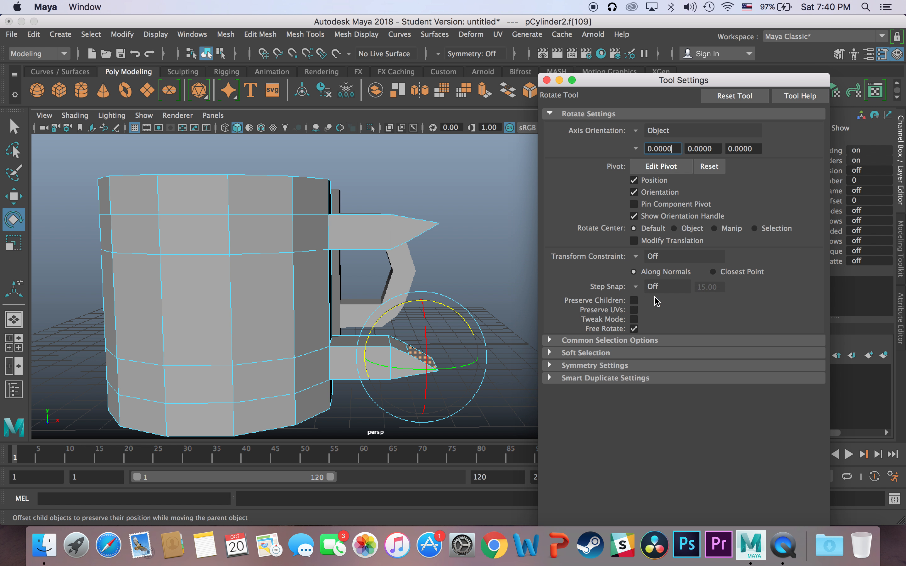
left_click(547, 80)
Select the end faces of both handle stubs and scale them vertically toward each other.
left_click_drag(545, 236, 427, 203, "alt")
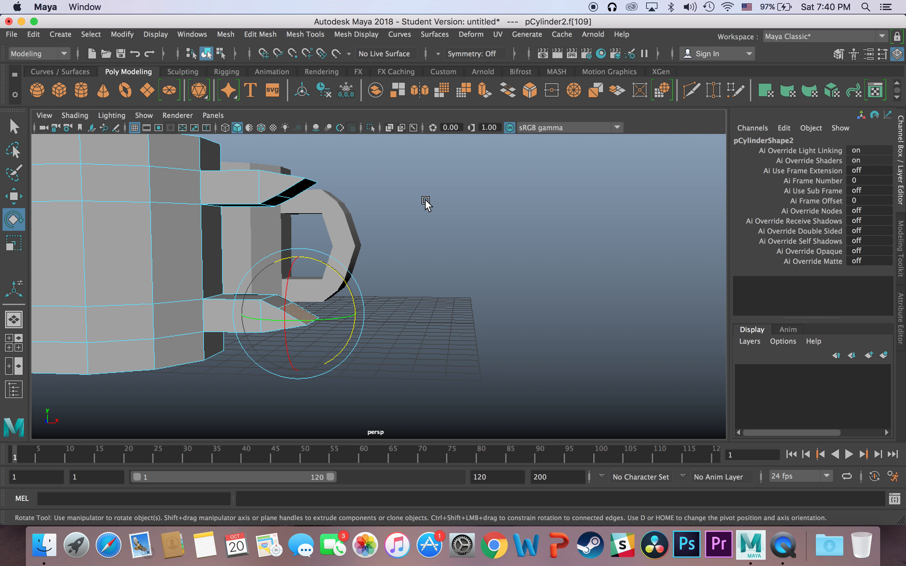
left_click(297, 193, "shift")
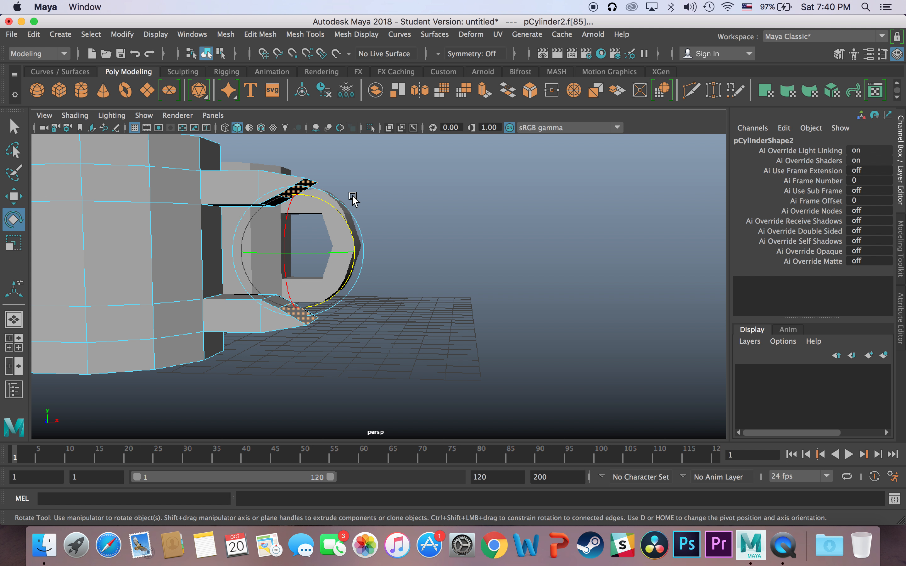
key("r")
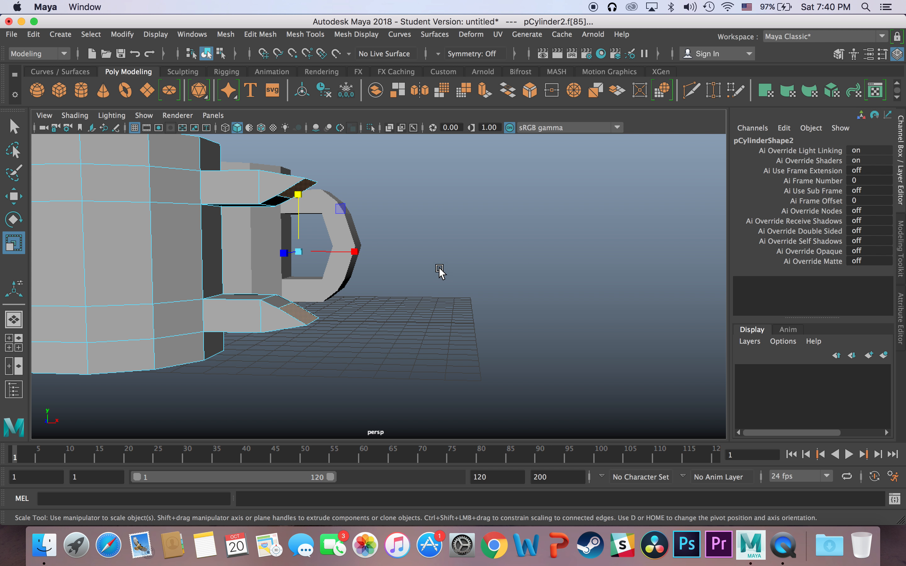
left_click_drag(440, 271, 412, 241, "alt")
left_click_drag(352, 189, 358, 217)
Delete the two stub end faces and switch pCylinder2 to edge selection.
right_click_drag(356, 279, 354, 242)
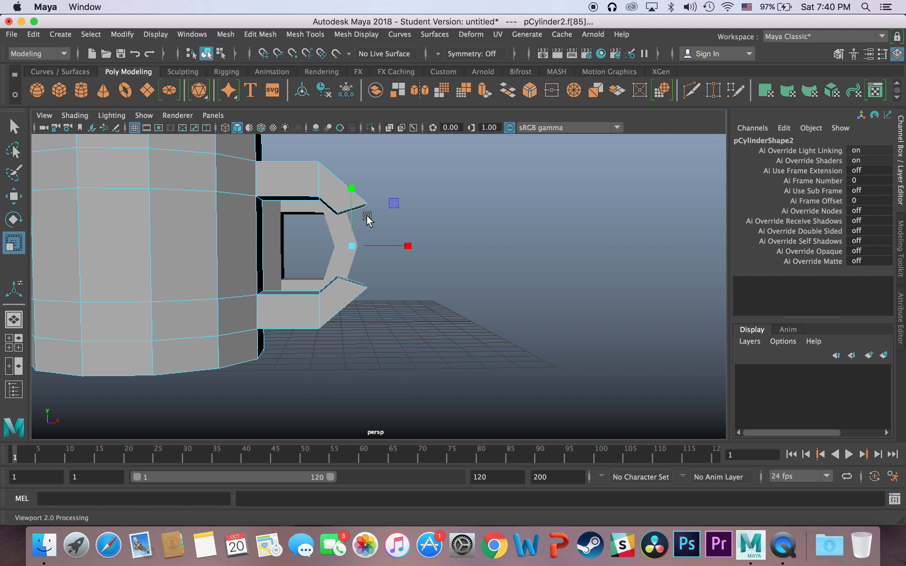
left_click(366, 215)
scroll(369, 269, "down", 10)
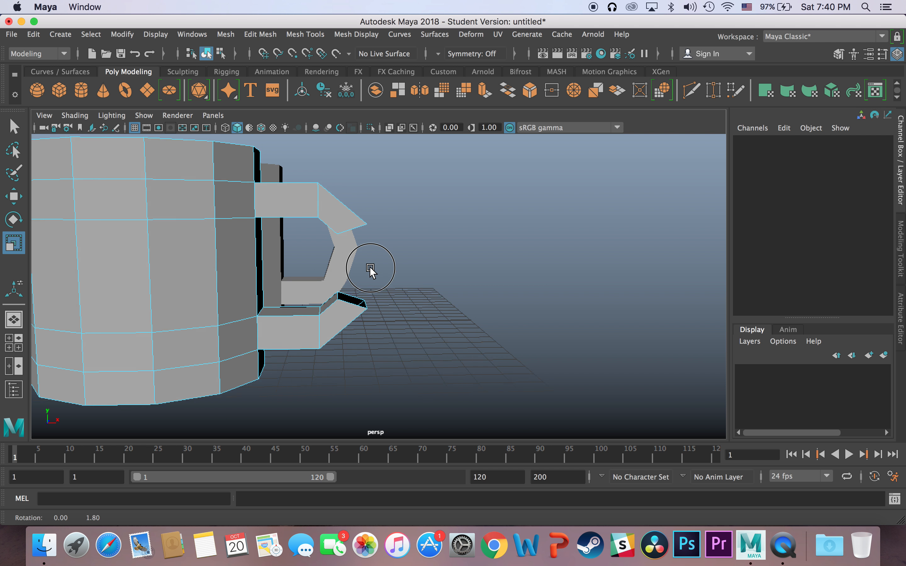
scroll(369, 276, "up", 10)
right_click_drag(337, 347, 340, 172)
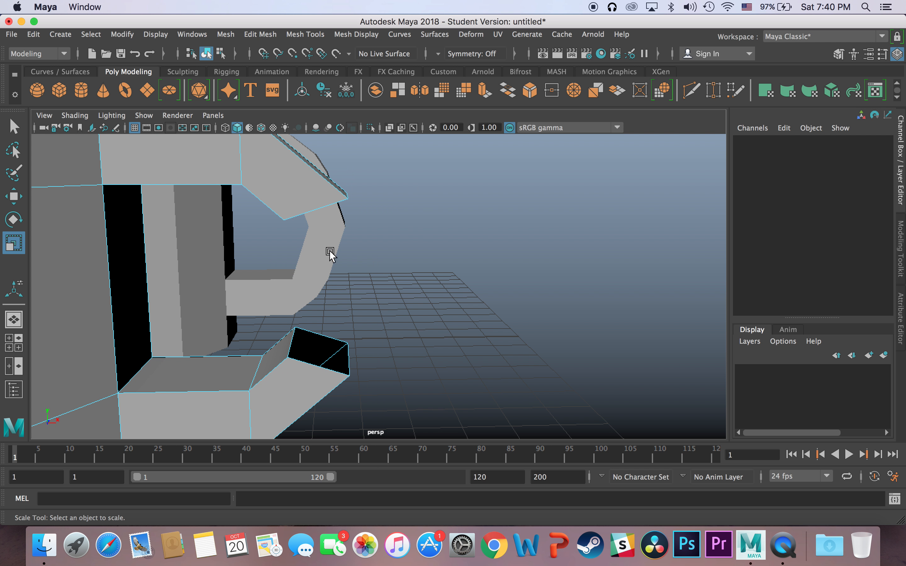
Select the open border edges of both stub ends and bridge them with 1 division.
left_click(327, 369)
key("q")
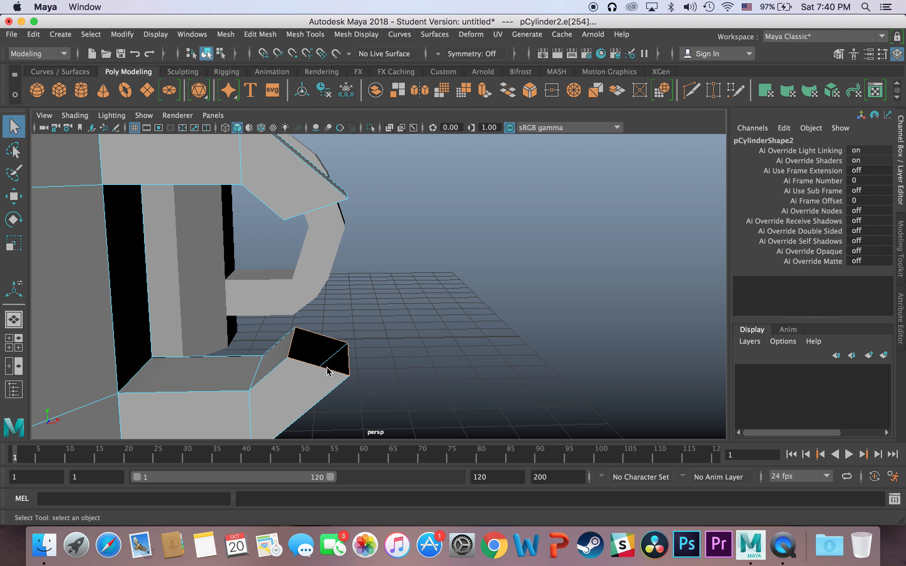
left_click_drag(440, 268, 365, 268, "alt")
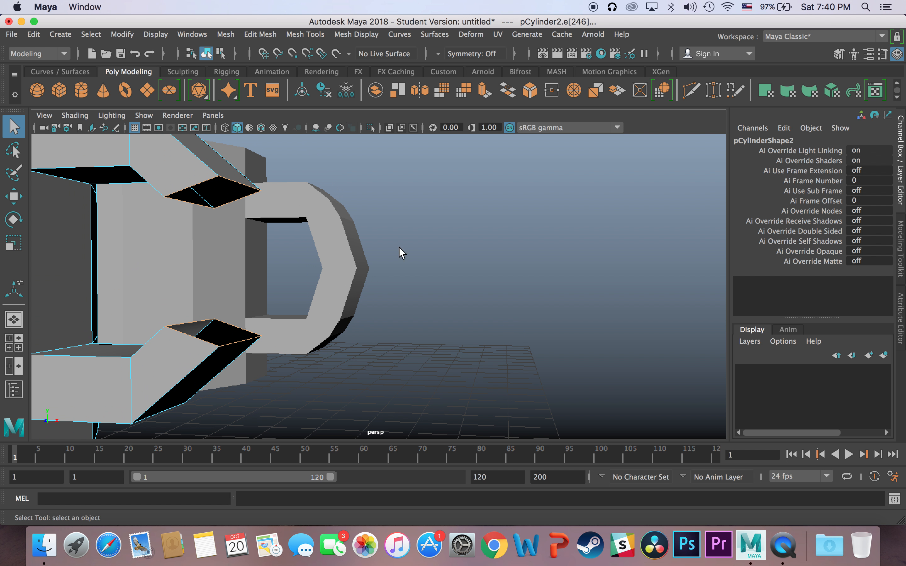
left_click(507, 91)
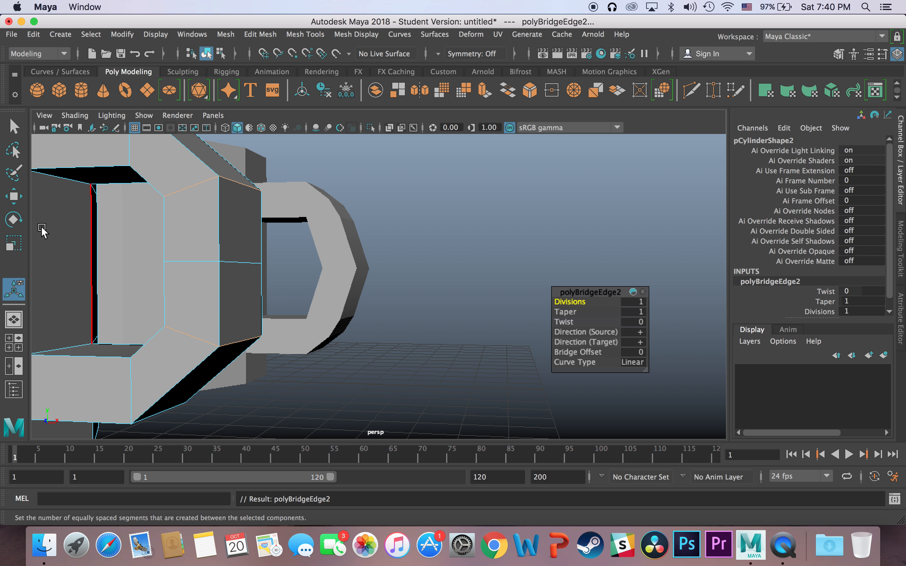
left_click_drag(206, 267, 305, 264, "alt")
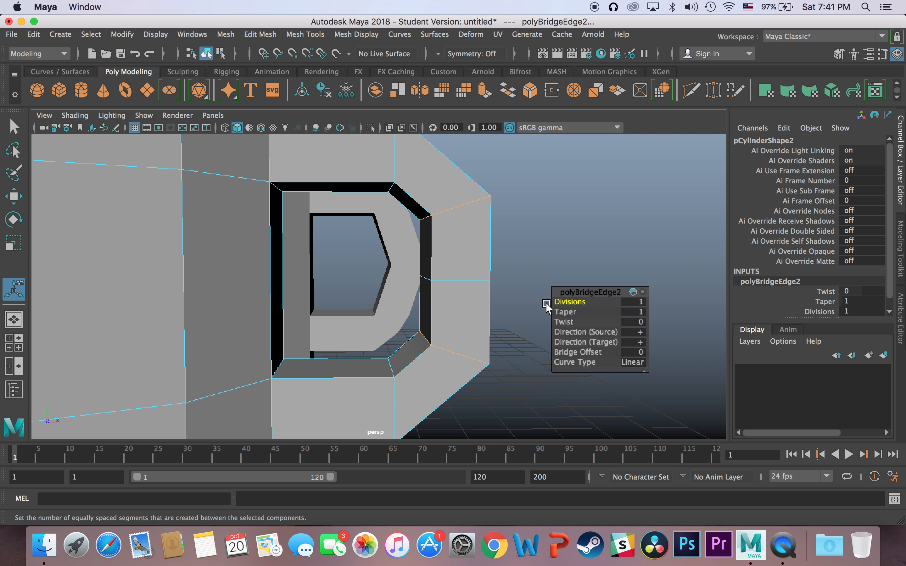
left_click(641, 302)
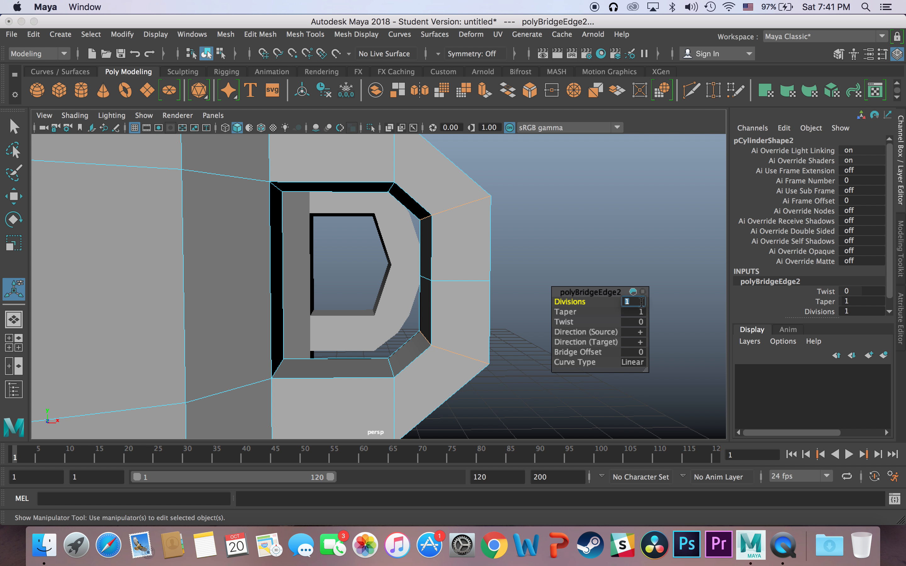
key("Return")
middle_click_drag(602, 239, 604, 239)
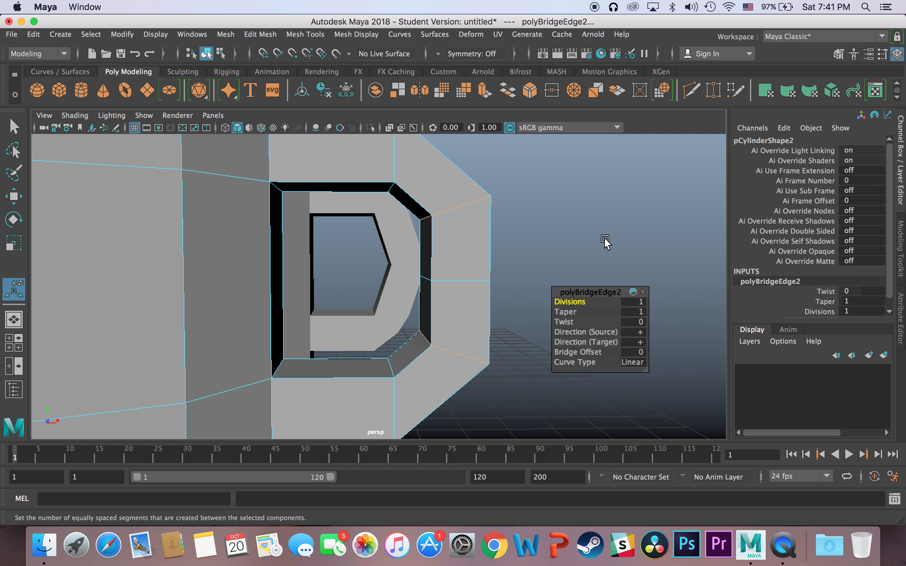
Select the middle edge loop of the bridged handle section and move it outward, away from the mug, to round the handle.
left_click_drag(572, 273, 494, 275, "alt")
left_click(339, 315)
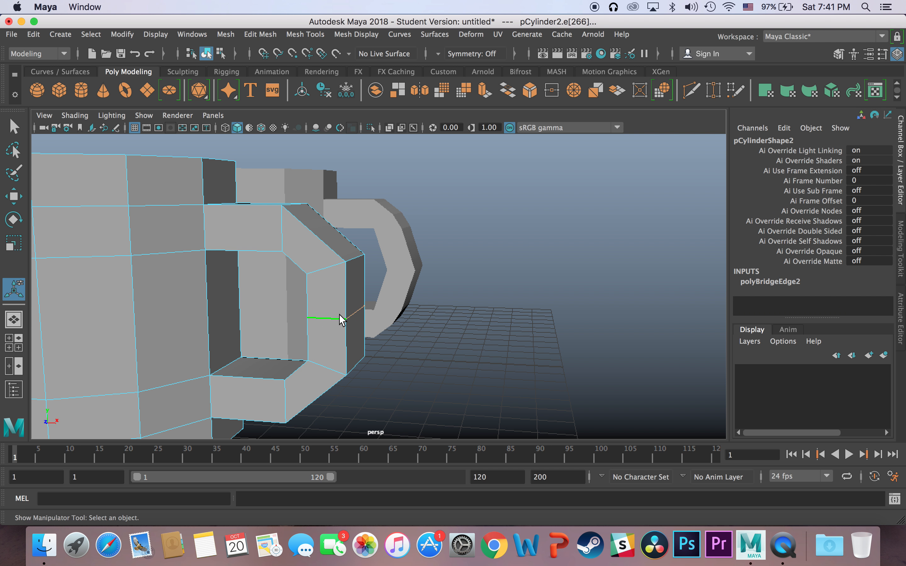
key("w")
left_click_drag(394, 313, 398, 314)
left_click_drag(472, 322, 434, 334, "alt")
middle_click_drag(433, 313, 527, 302, "alt")
left_click_drag(258, 275, 315, 281, "alt")
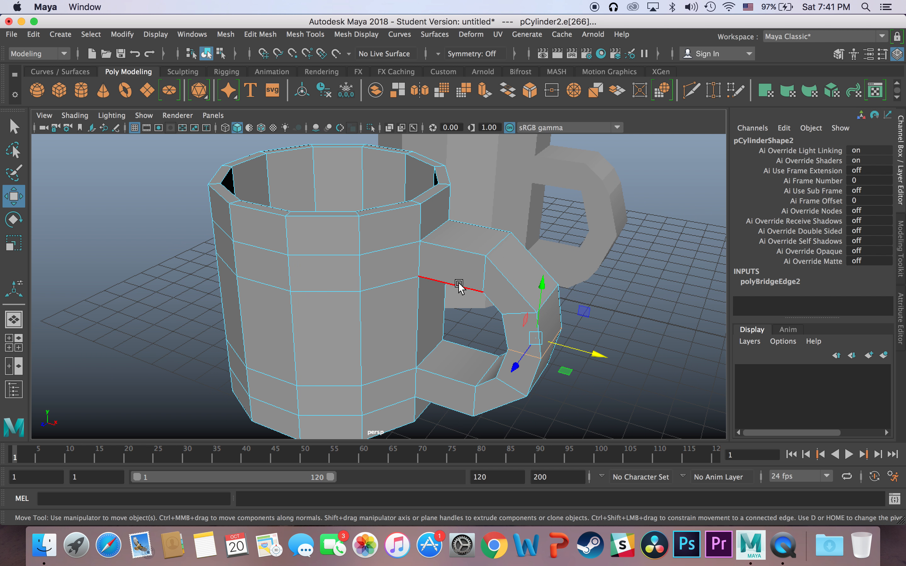
Insert an edge loop midway along the side of the handle and around the mug body with the Insert Edge Loop tool.
middle_click_drag(471, 287, 351, 221, "alt")
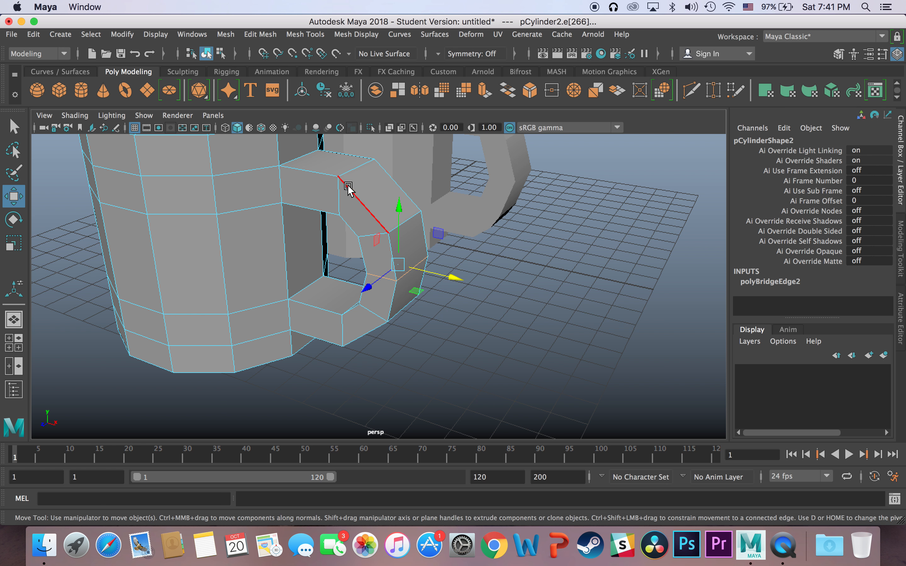
key("q")
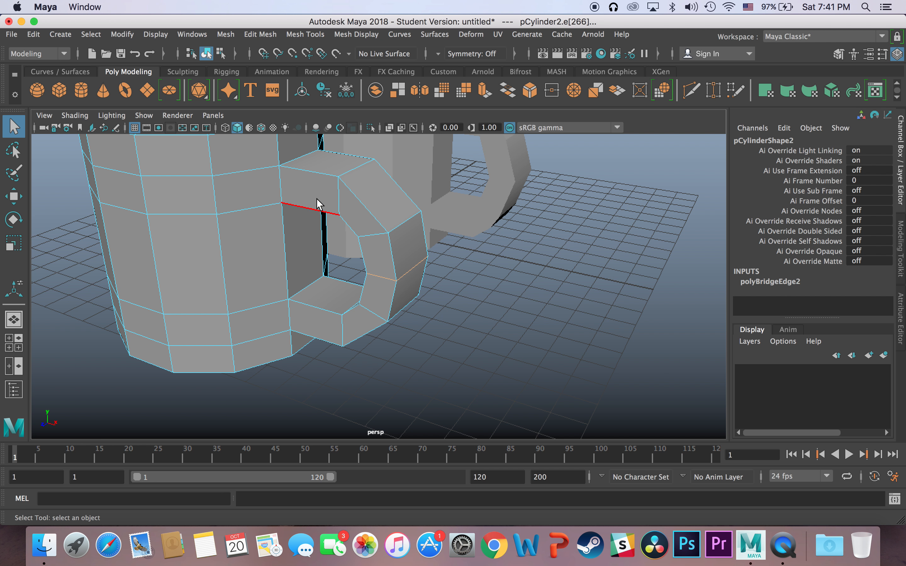
left_click(301, 36)
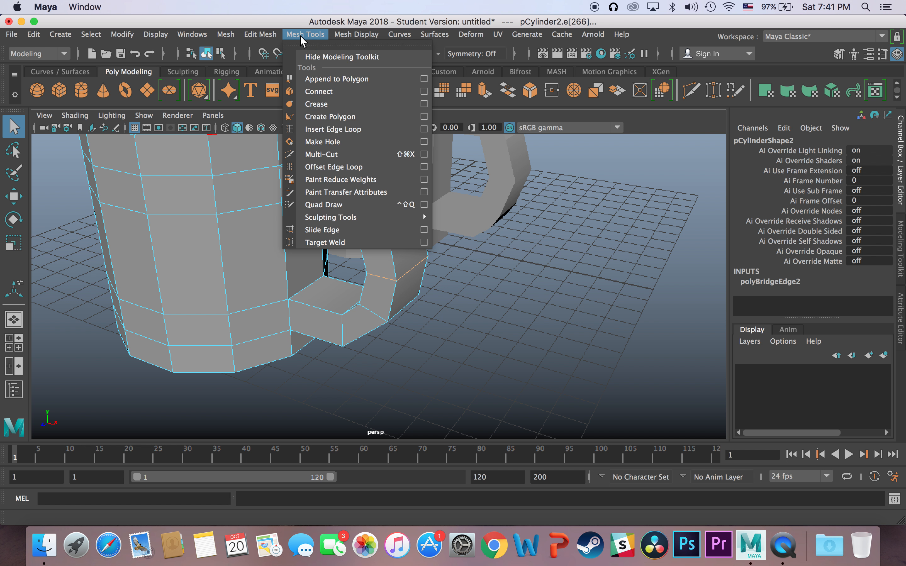
left_click(324, 128)
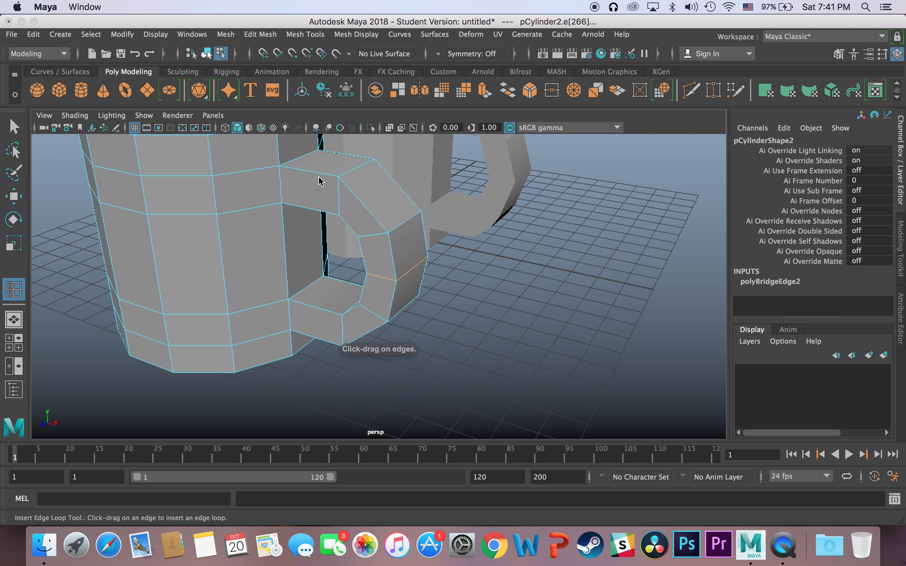
left_click_drag(281, 187, 281, 181)
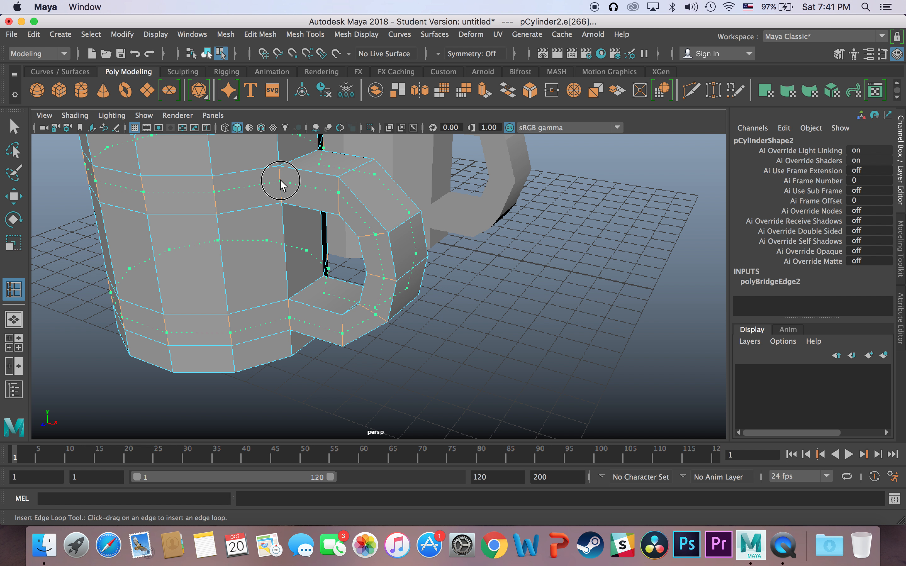
left_click_drag(280, 180, 280, 184)
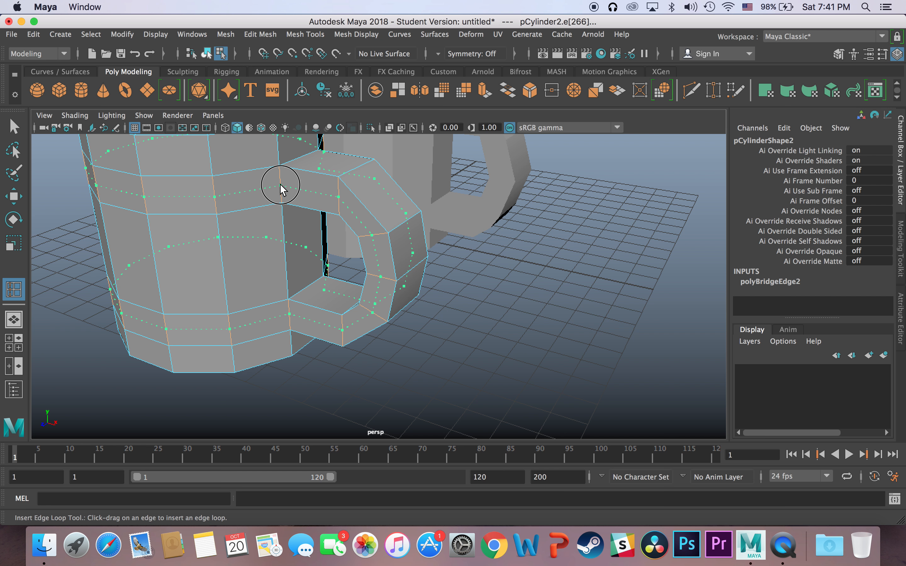
left_click_drag(280, 184, 278, 186)
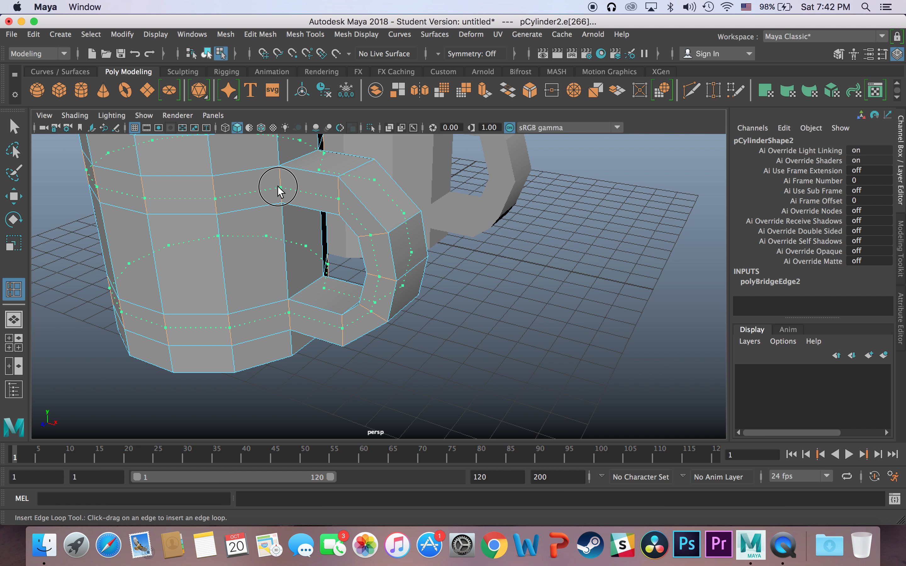
left_click_drag(277, 186, 278, 184)
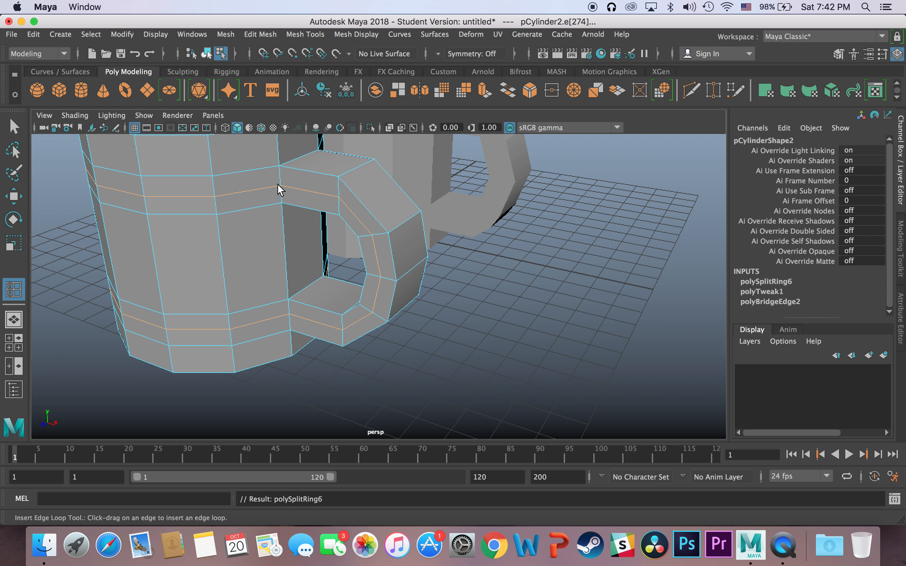
right_click_drag(301, 191, 300, 156)
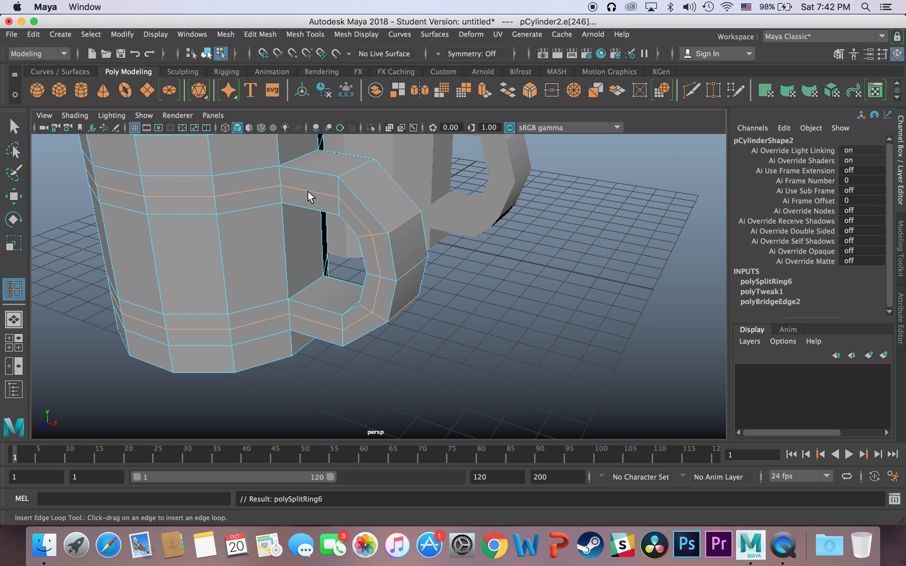
left_click(307, 190)
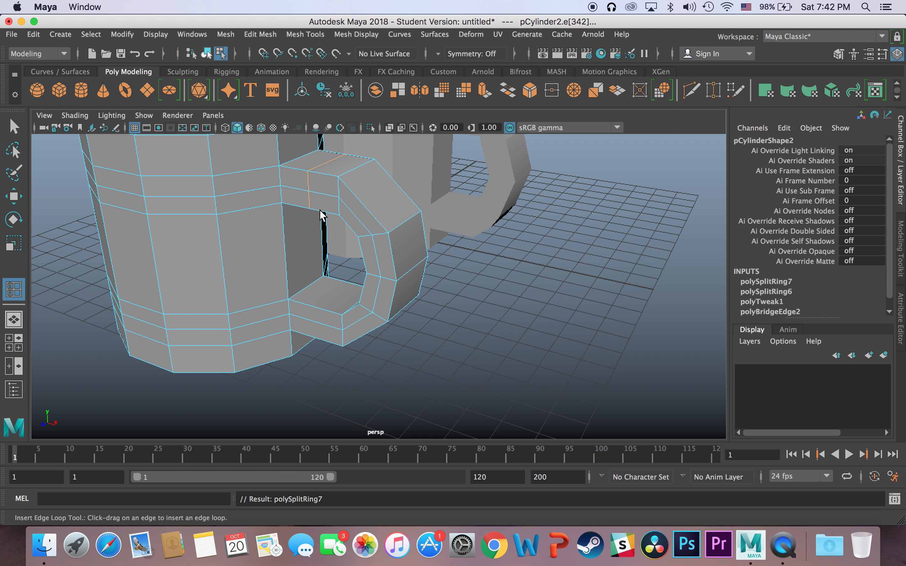
key("ctrl+z")
Undo the extra edge loop across the upper handle stub and select the middle side edges along both sides of the handle.
key("q")
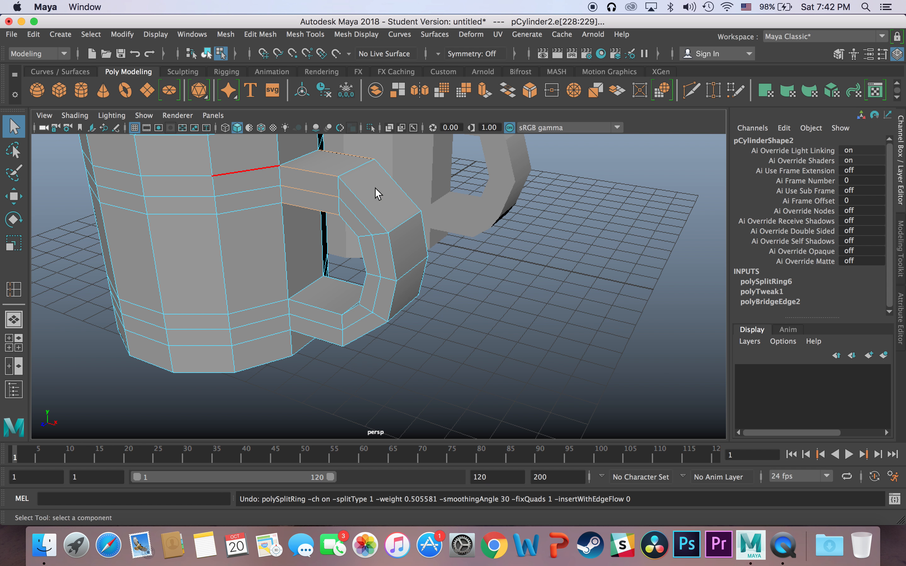
left_click(313, 190)
left_click(354, 214, "shift")
left_click(371, 245, "shift")
left_click_drag(483, 297, 310, 227, "alt")
left_click(264, 179)
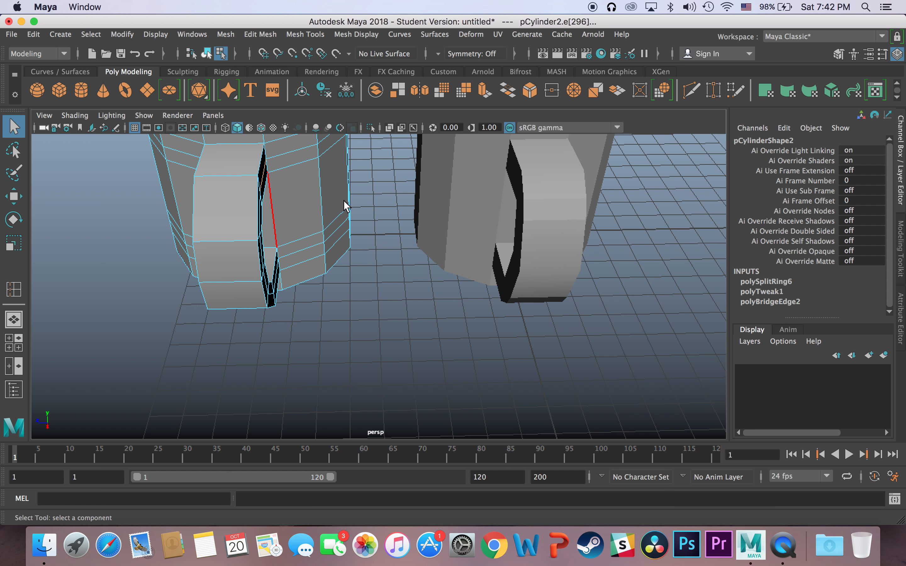
left_click_drag(343, 200, 295, 199, "alt")
left_click(237, 221, "shift")
left_click(240, 249, "shift")
left_click(255, 262, "shift")
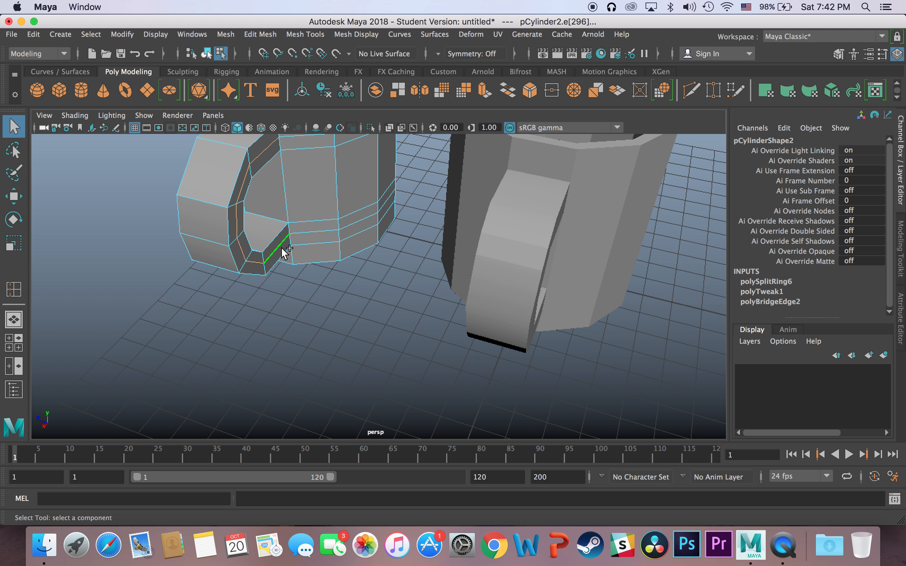
Scale the selected middle side edges outward across the handle's width to round its cross-section.
left_click_drag(285, 252, 247, 217, "alt")
key("r")
left_click_drag(169, 231, 398, 250, "alt")
middle_click_drag(399, 249, 305, 242, "alt")
left_click_drag(306, 242, 351, 234, "alt")
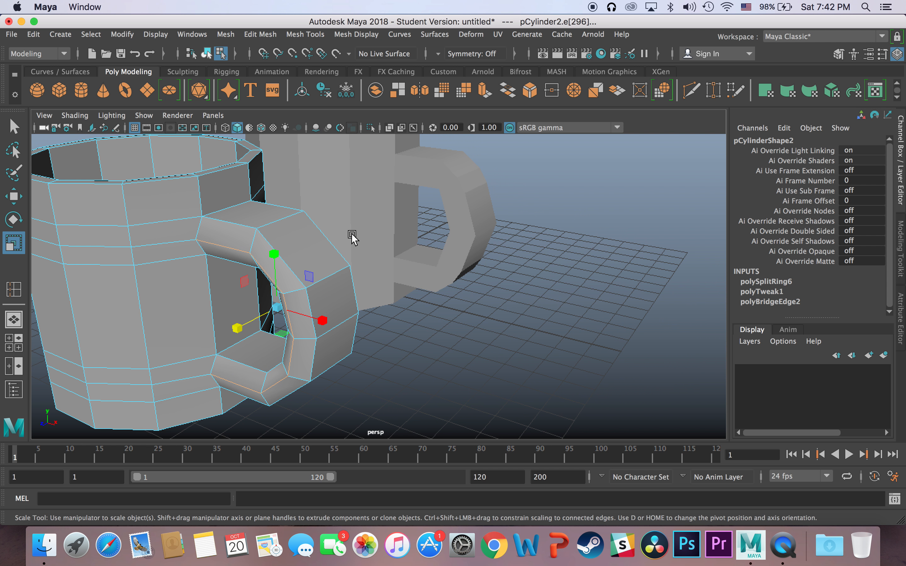
left_click(358, 184)
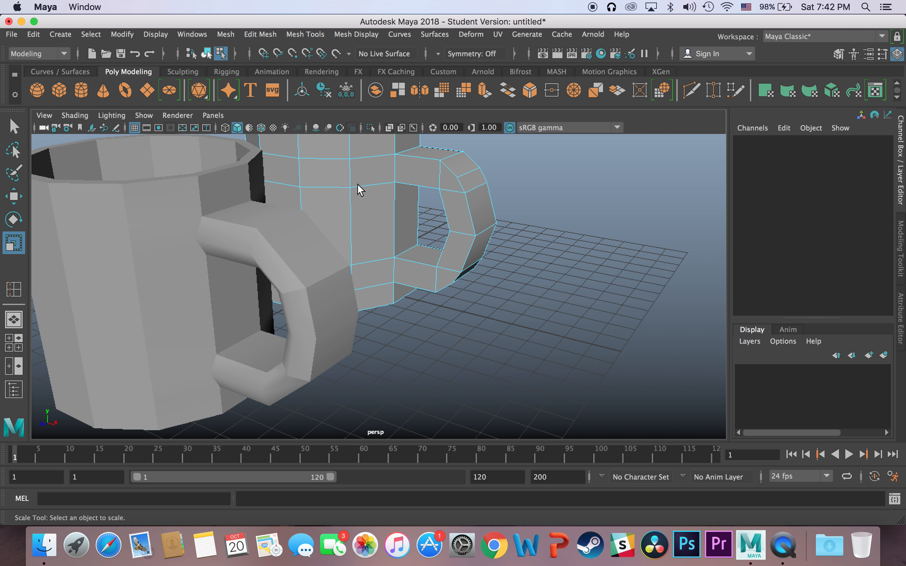
left_click(296, 274)
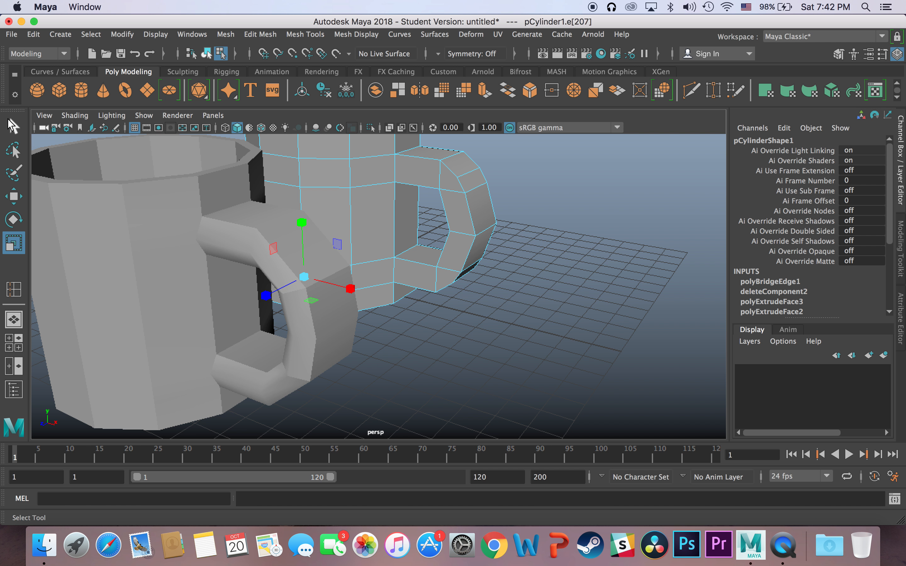
key("q")
left_click(92, 198)
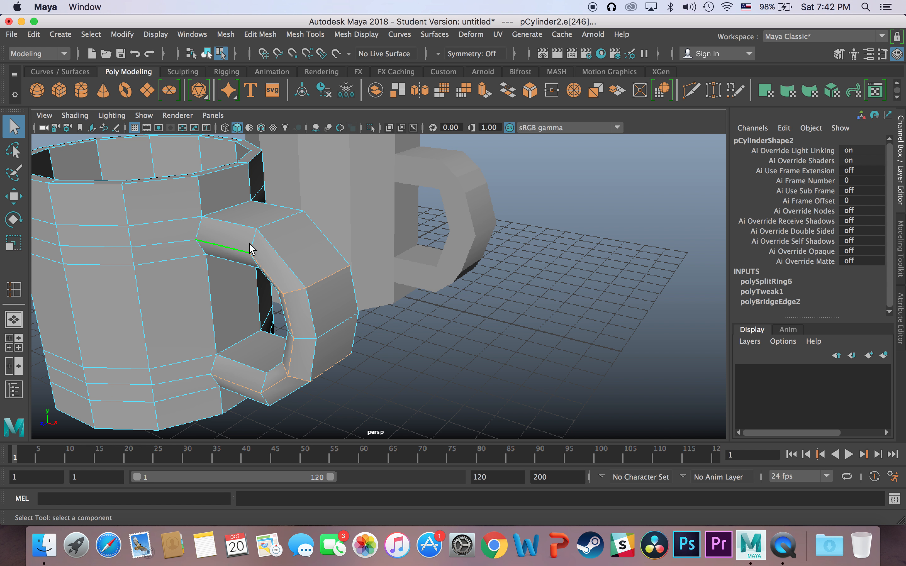
mouse_move(351, 271)
left_mouse_down("alt")
mouse_move(359, 283)
mouse_move(346, 273)
left_mouse_up("alt")
middle_click_drag(346, 273, 270, 290, "alt")
On pCylinder1, insert edge loops midway through the upper and lower handle stubs and one along the curved handle section.
left_click(304, 209)
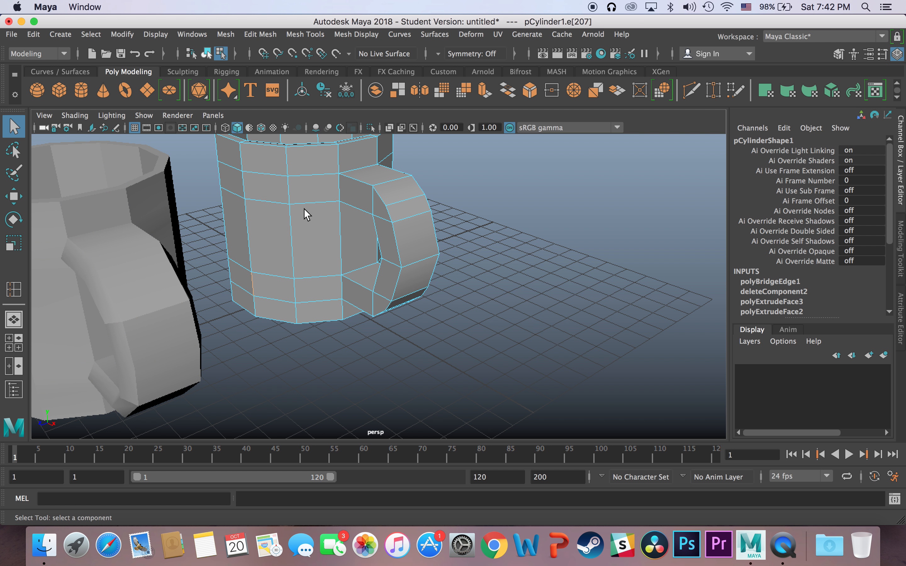
left_click(22, 298)
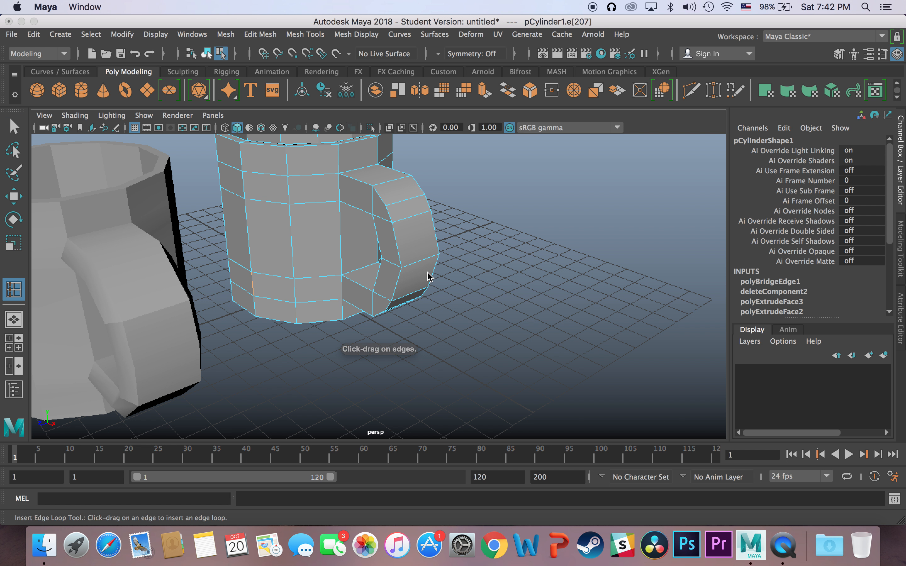
left_click_drag(428, 269, 475, 271, "alt")
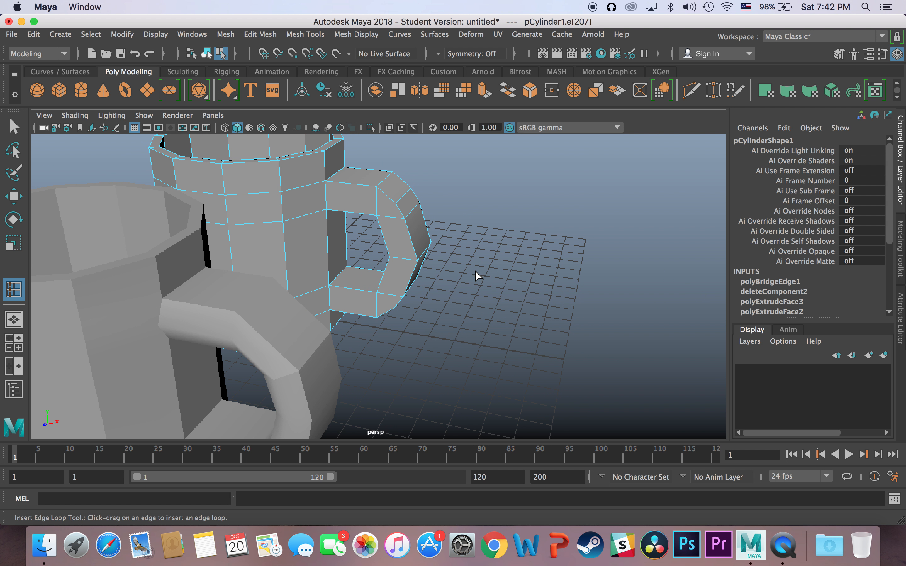
middle_click_drag(475, 272, 439, 299, "alt")
scroll(322, 258, "down", 5)
scroll(322, 258, "up", 6)
left_click_drag(319, 257, 358, 268, "alt")
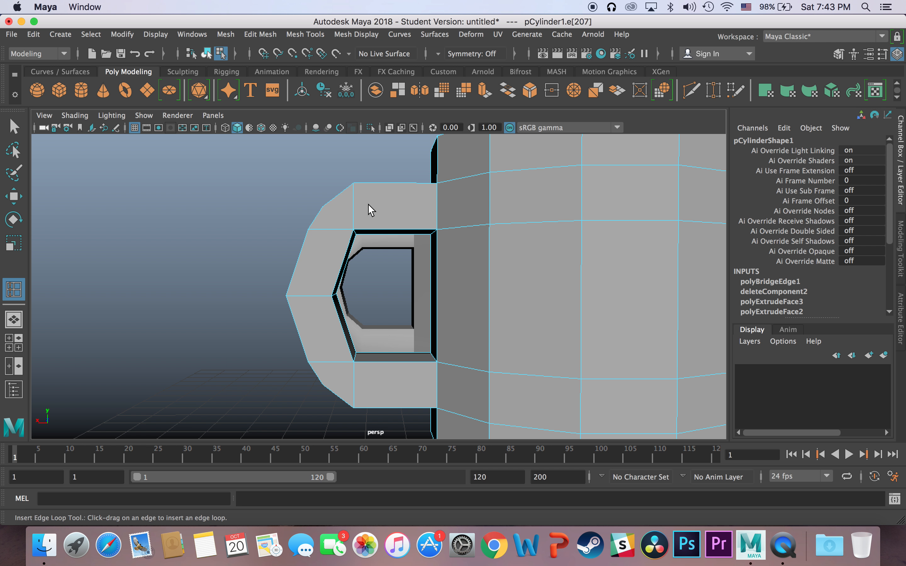
left_click_drag(354, 208, 354, 209)
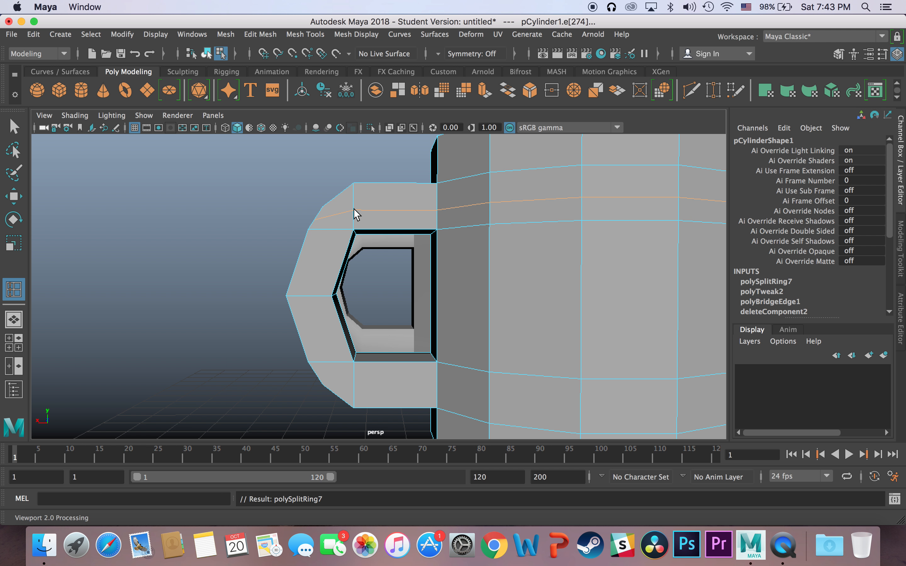
left_click_drag(354, 387, 392, 370)
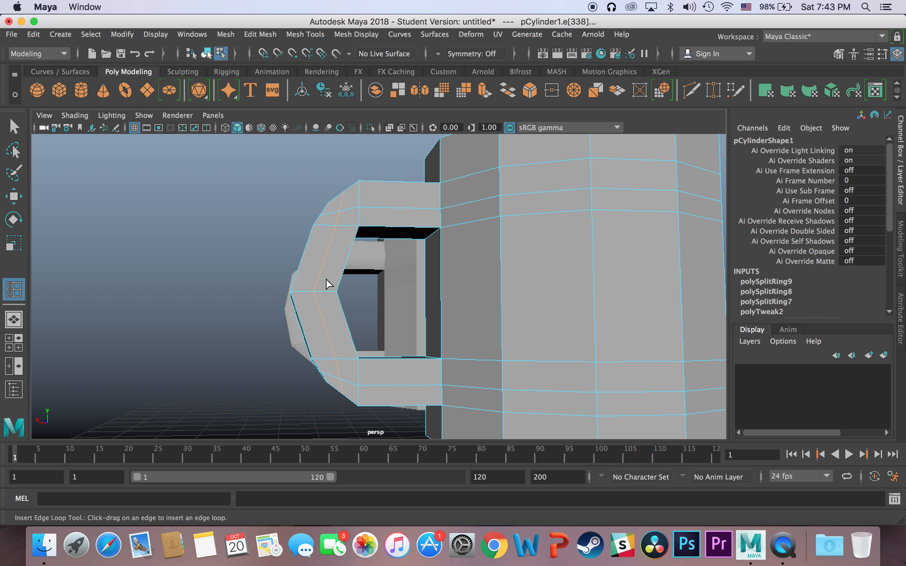
Return pCylinder1 to object mode and hide it.
left_click_drag(322, 315, 328, 337, "alt")
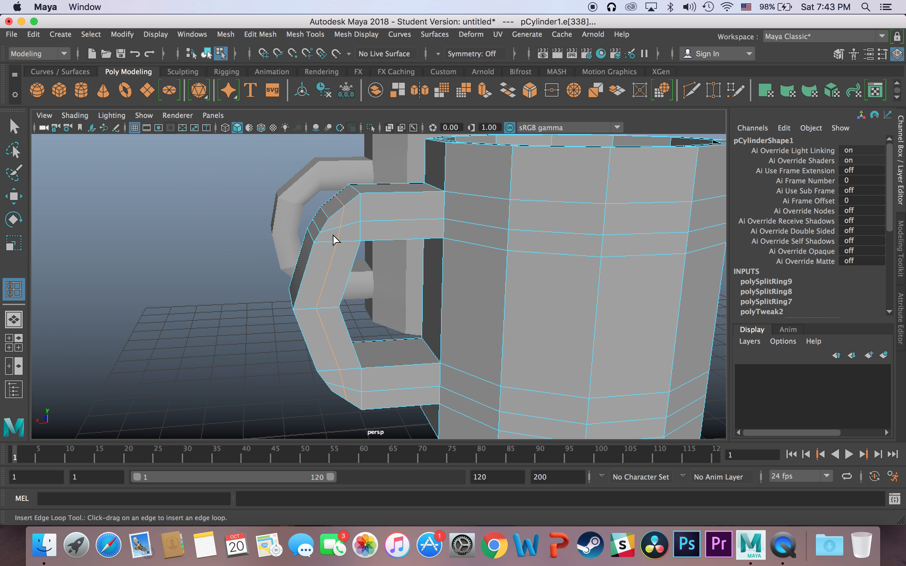
left_click_drag(403, 239, 381, 204, "alt")
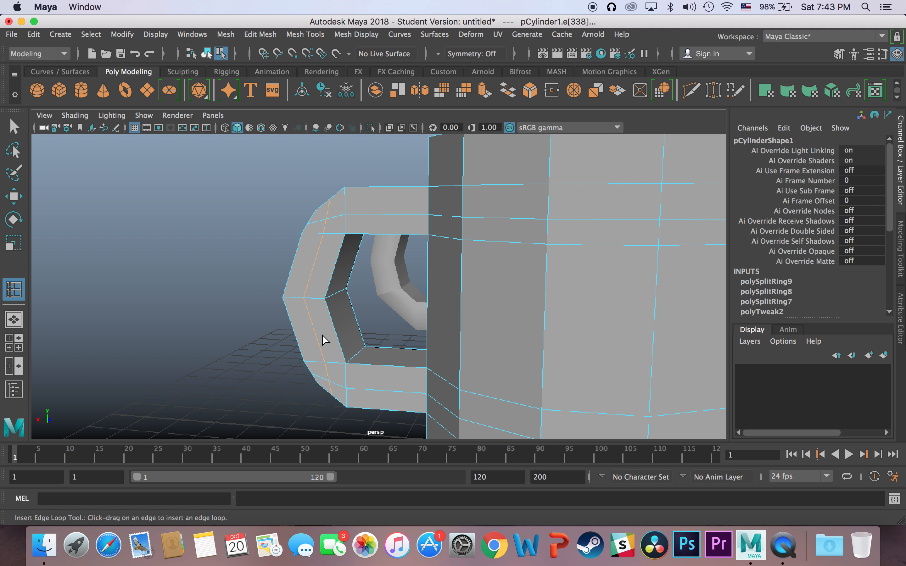
left_click_drag(342, 245, 368, 244, "alt")
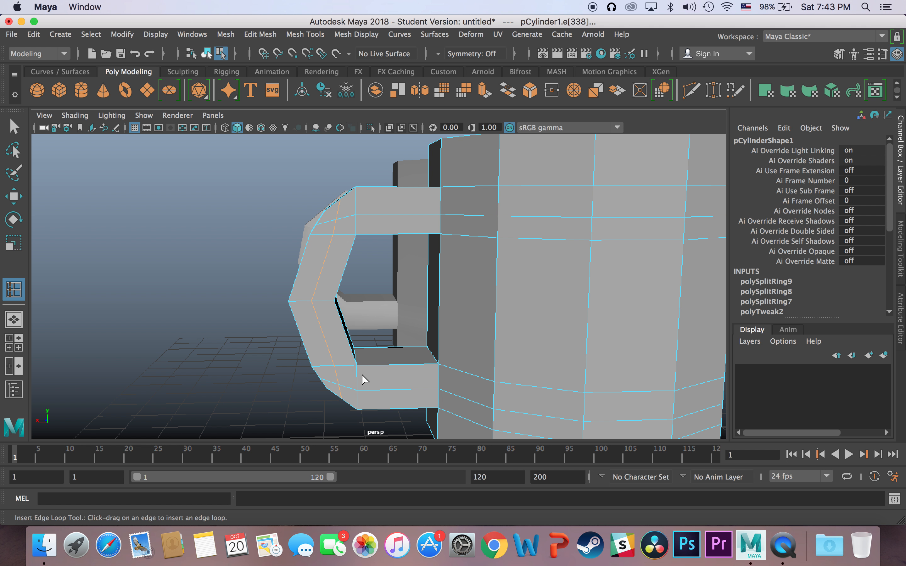
left_click_drag(323, 359, 349, 360, "alt")
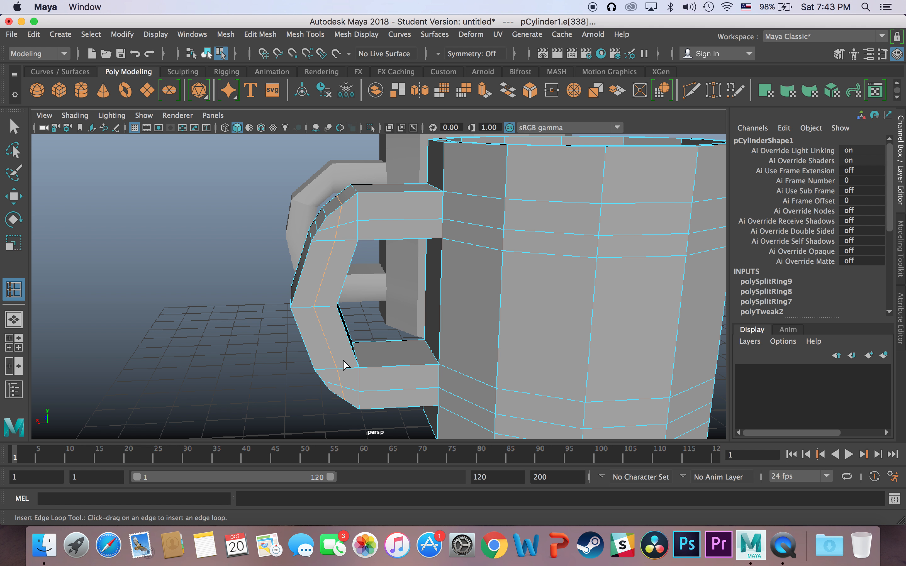
left_click_drag(342, 360, 437, 364, "alt")
right_click(471, 271)
right_click_drag(470, 275, 521, 187)
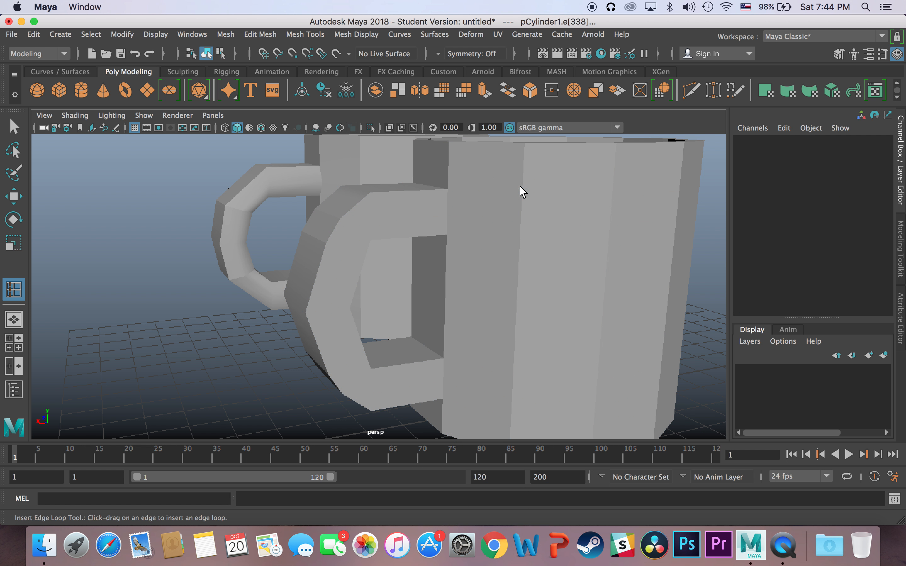
left_click(486, 240)
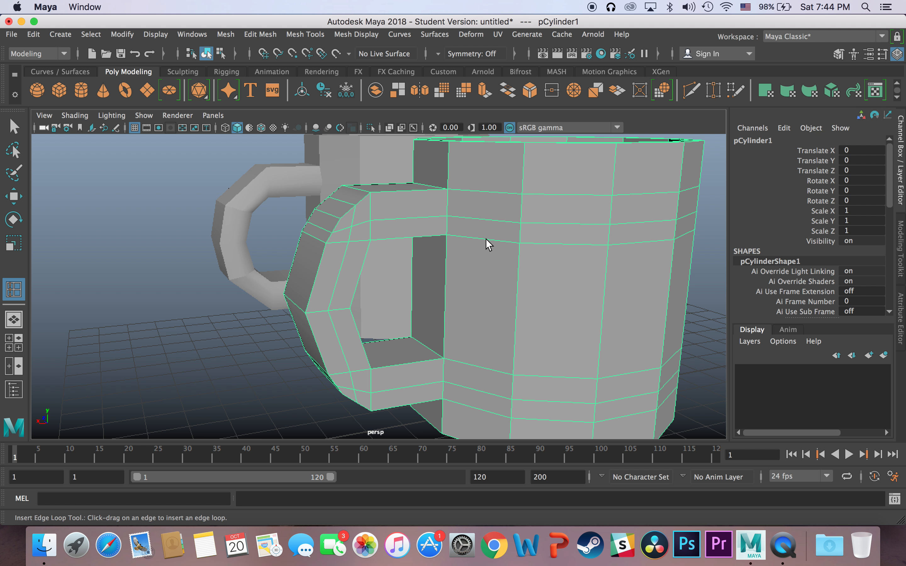
left_click_drag(486, 239, 508, 252, "alt")
key("ctrl+h")
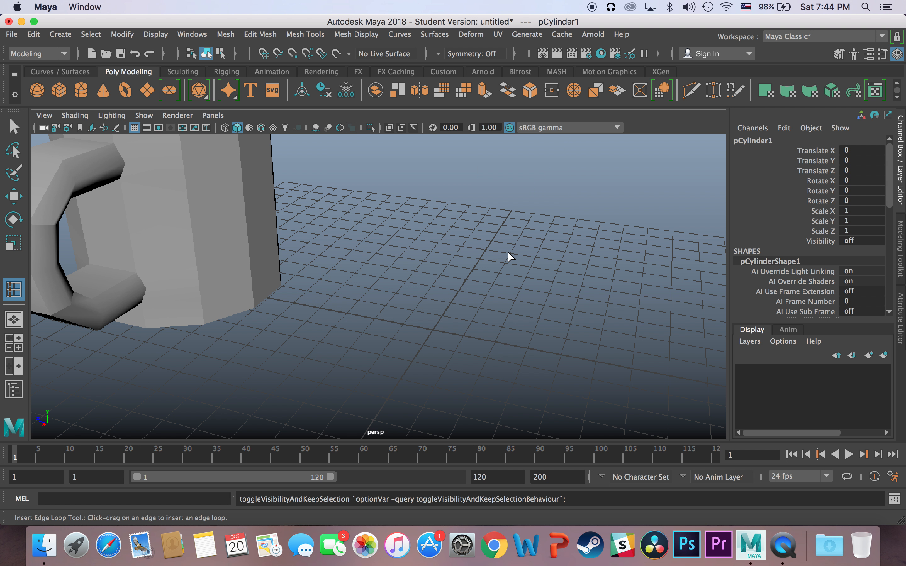
Select pCylinder2, frame it in the view and set its Translate Z to 0.
left_click(173, 222)
key("f")
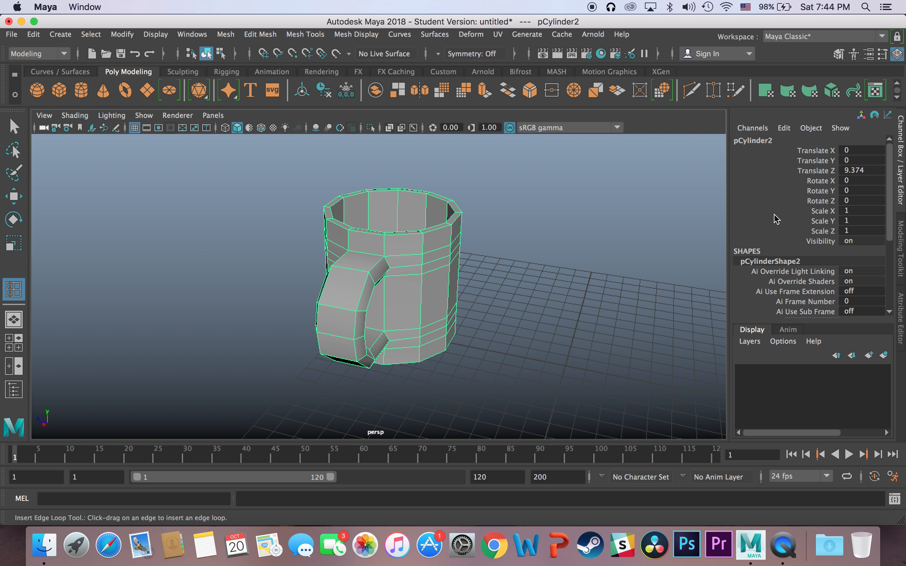
left_click(867, 171)
left_click_drag(600, 243, 414, 232, "alt")
left_click(866, 171)
type("0")
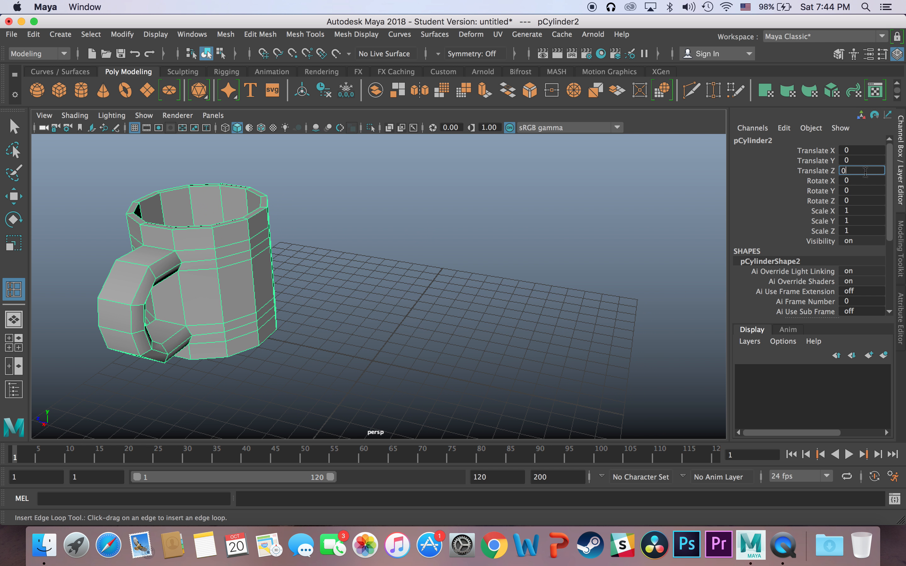
key("Return")
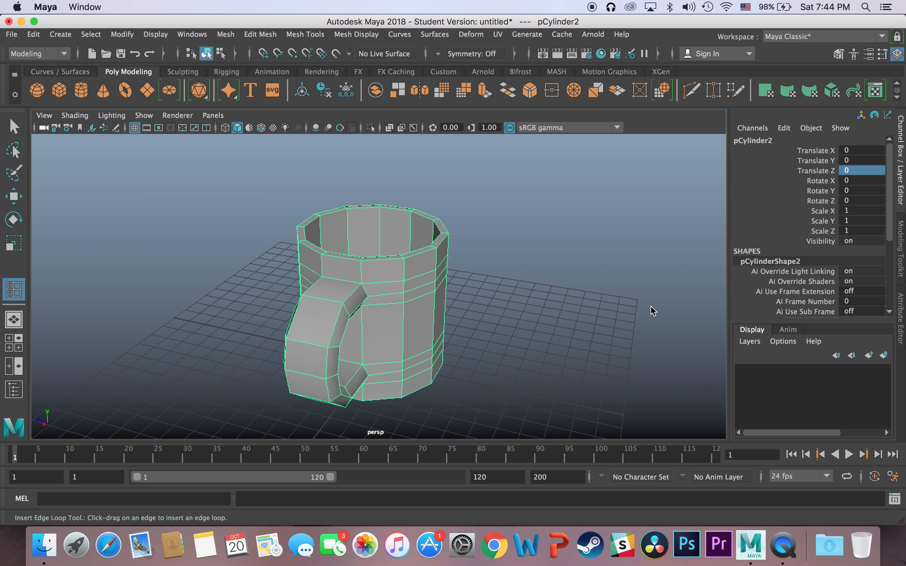
Show pCylinder2 in smooth mesh preview and deselect it to examine the smoothed mug and handle.
left_click_drag(548, 314, 590, 330, "alt")
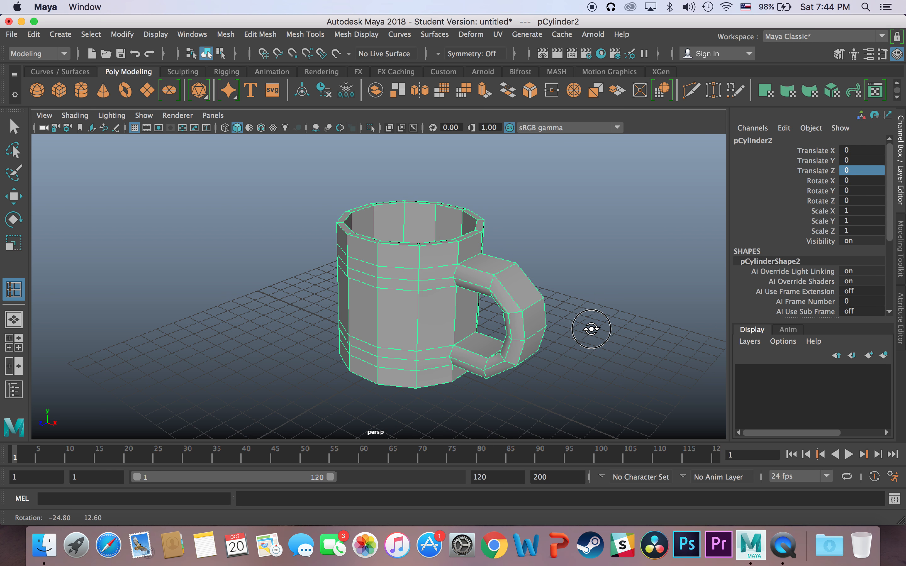
scroll(526, 350, "down", 5)
scroll(524, 350, "up", 8)
left_click_drag(506, 350, 473, 334, "alt")
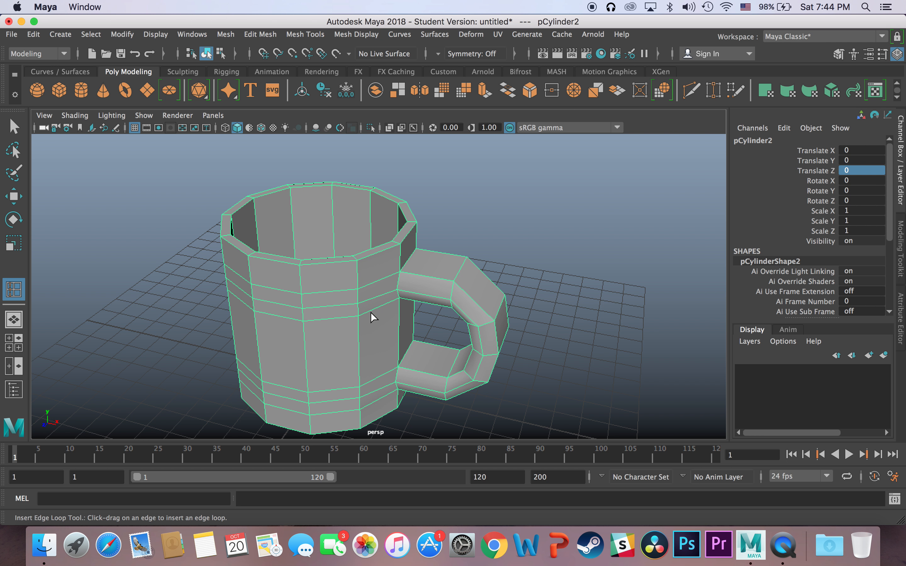
key("3")
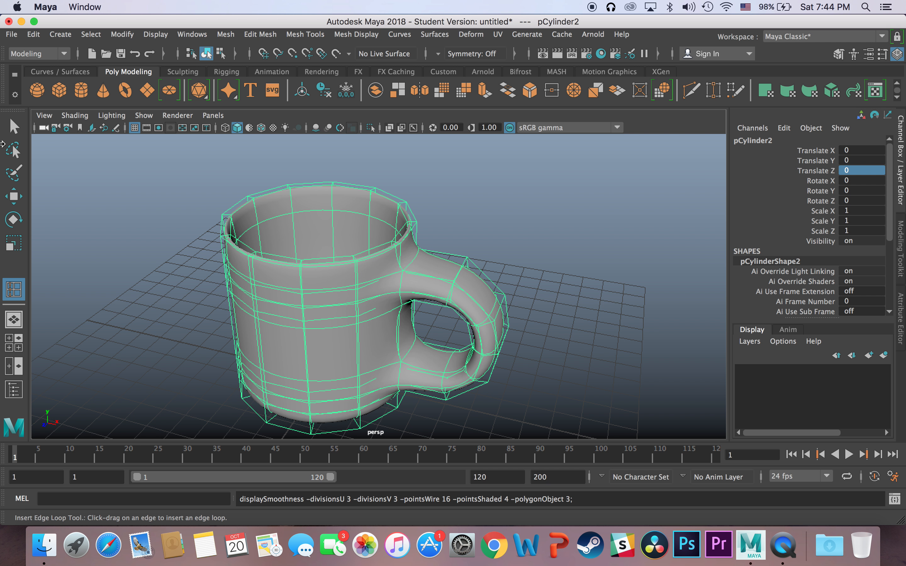
left_click(15, 126)
right_click_drag(346, 281, 405, 189)
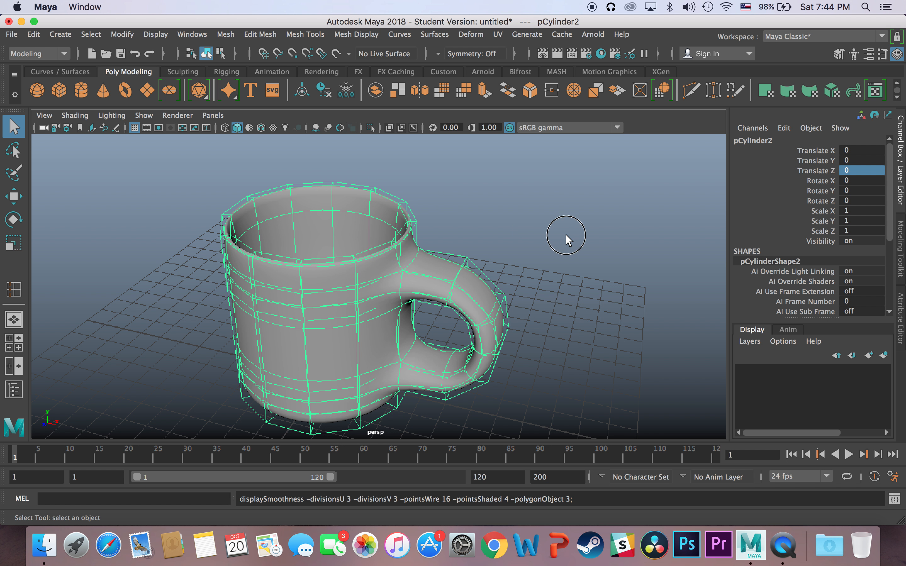
left_click(565, 234)
left_click(388, 286)
left_click(601, 227)
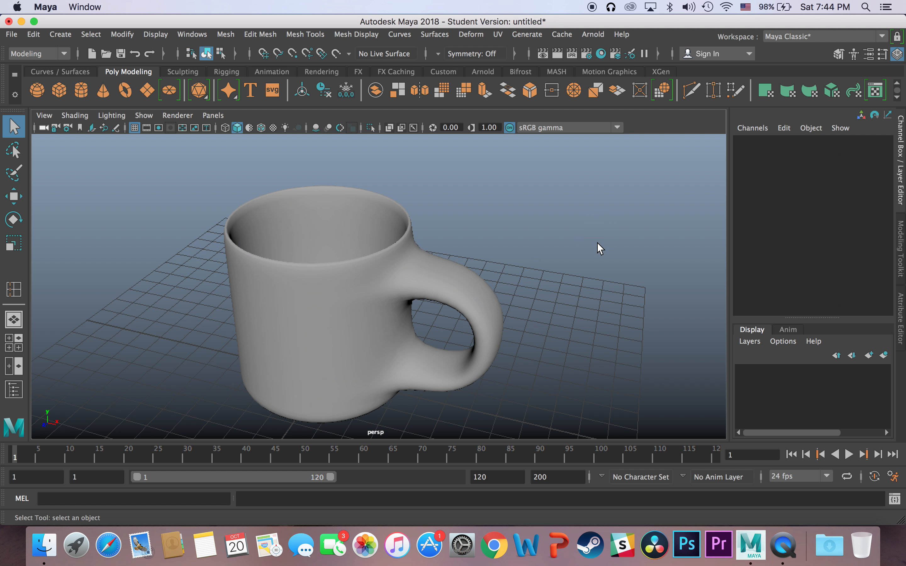
Compare pCylinder2 with and without smooth mesh preview, ending in the unsmoothed display close to the handle.
left_click(387, 294)
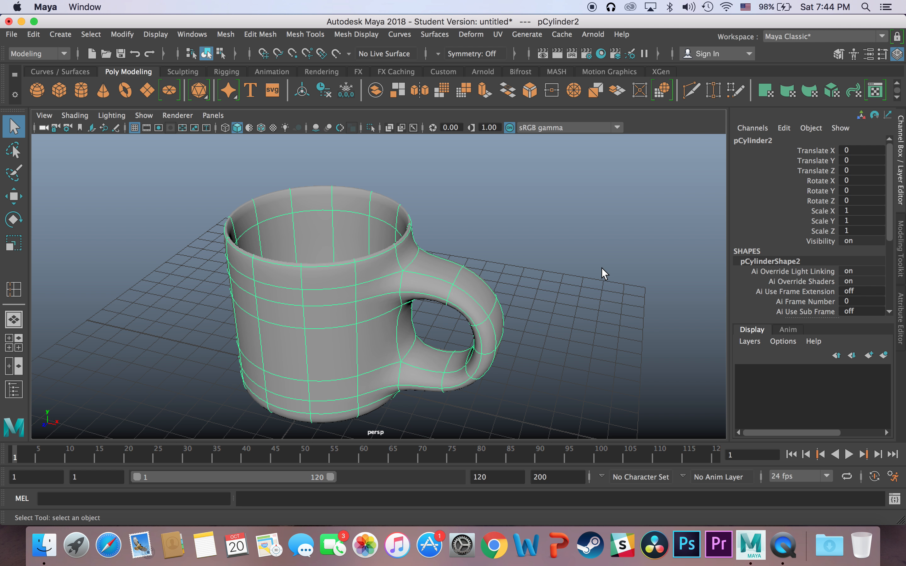
key("1")
left_click_drag(554, 288, 535, 286, "alt")
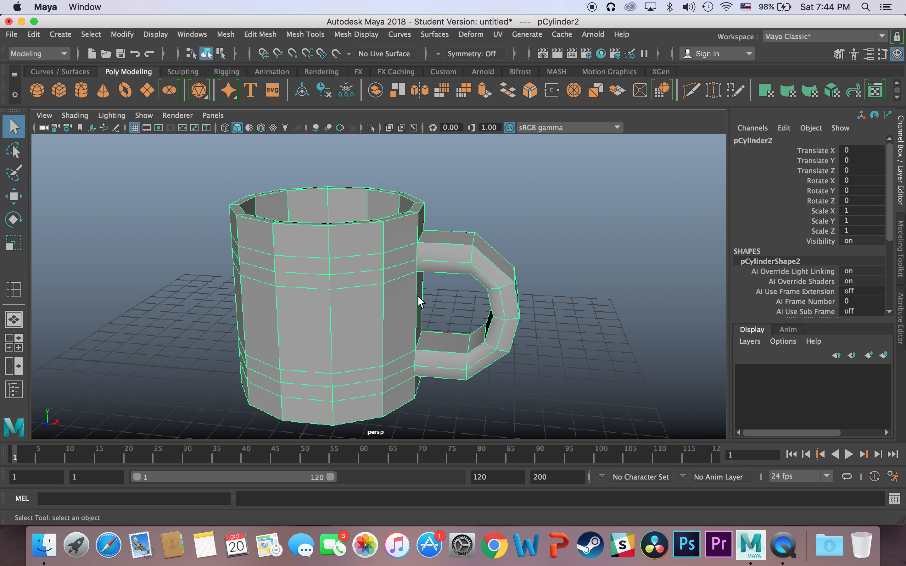
key("3")
left_click(445, 317)
left_click_drag(411, 304, 335, 325, "alt")
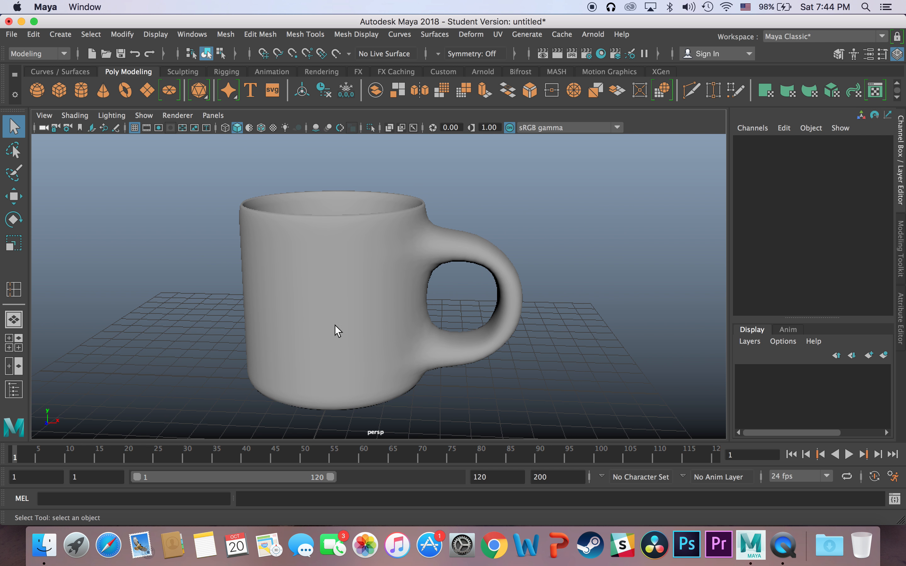
left_click(363, 305)
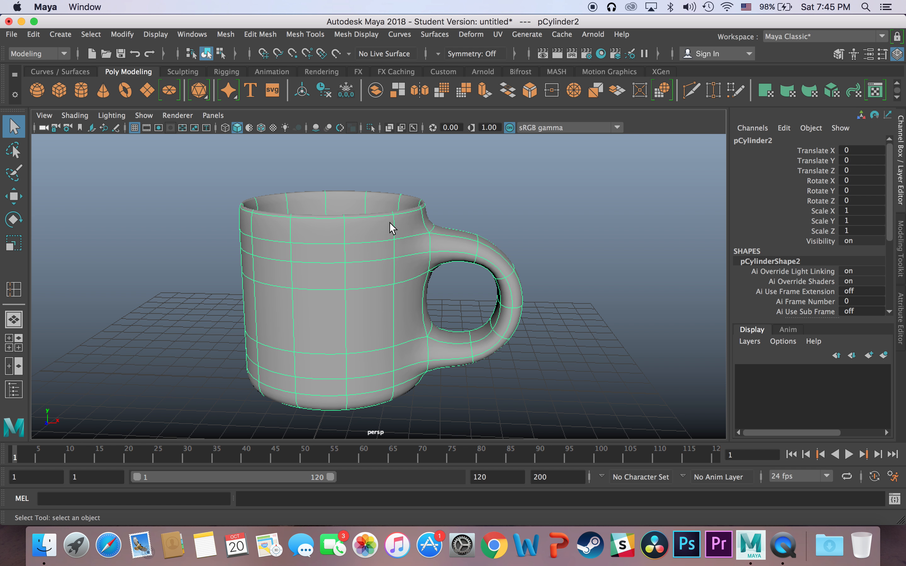
key("3")
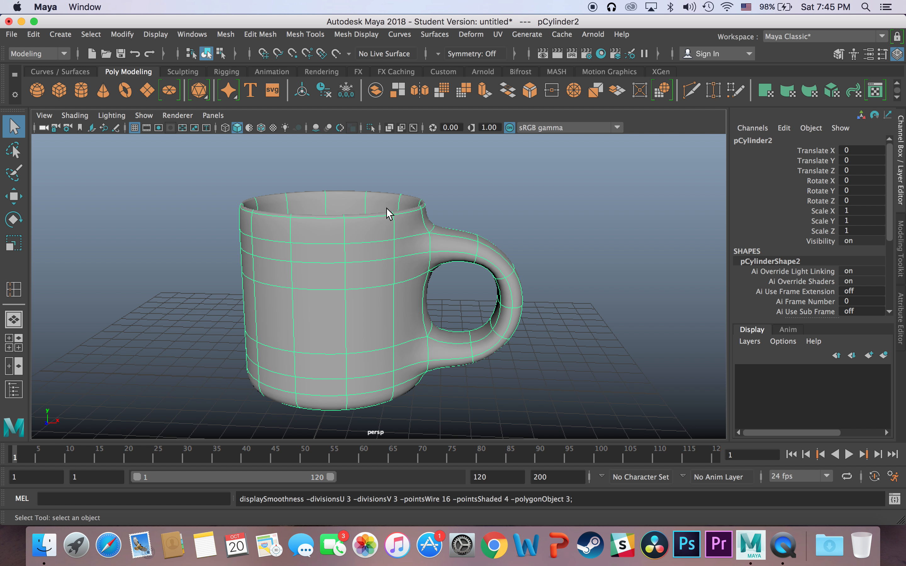
key("1")
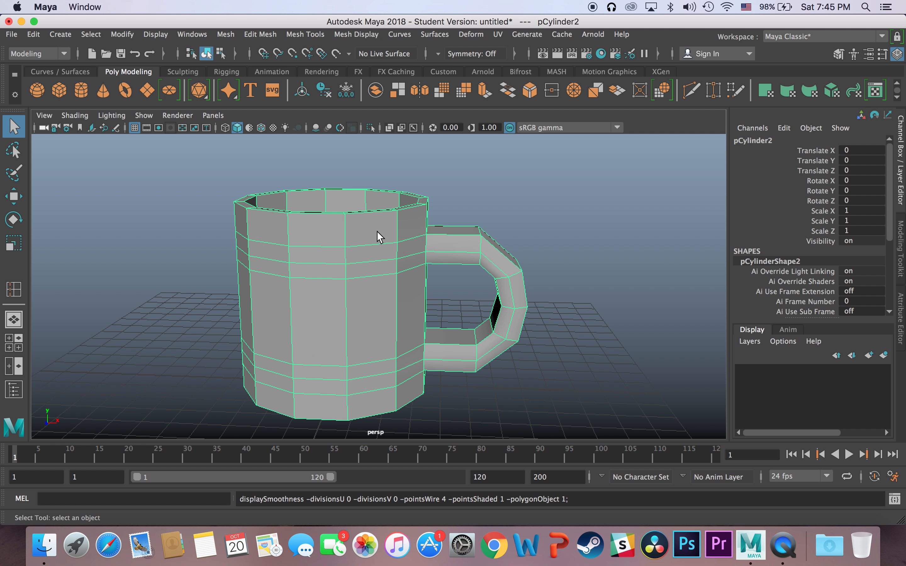
scroll(378, 229, "up", 10)
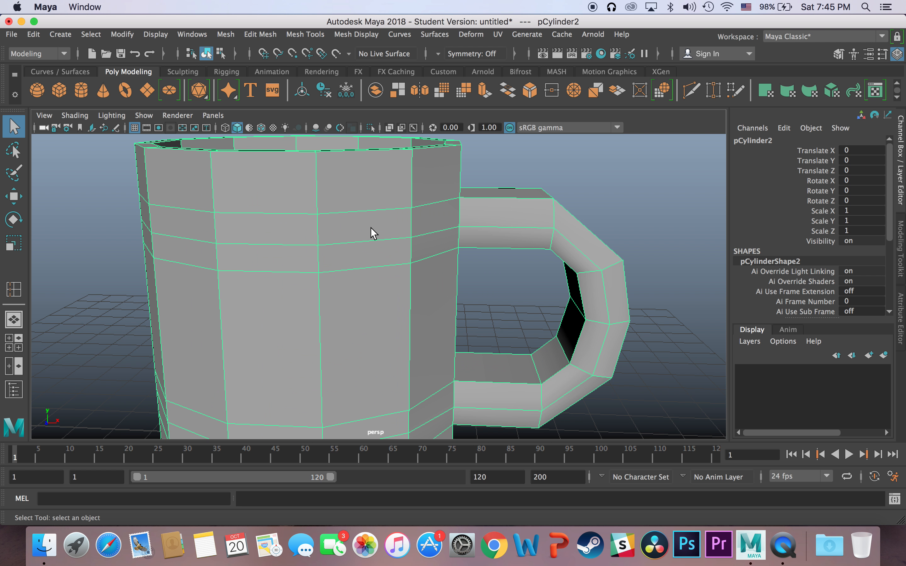
Insert edge loops close to the inner and outer edges of the mug's rim with the Insert Edge Loop tool.
middle_click_drag(368, 218, 287, 303, "alt")
scroll(352, 223, "up", 5)
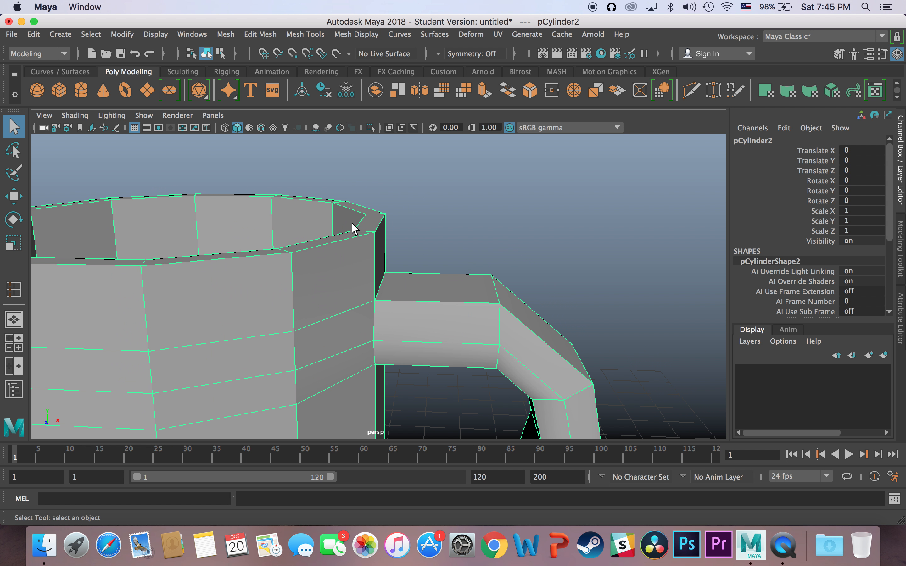
left_click_drag(352, 224, 377, 209, "alt")
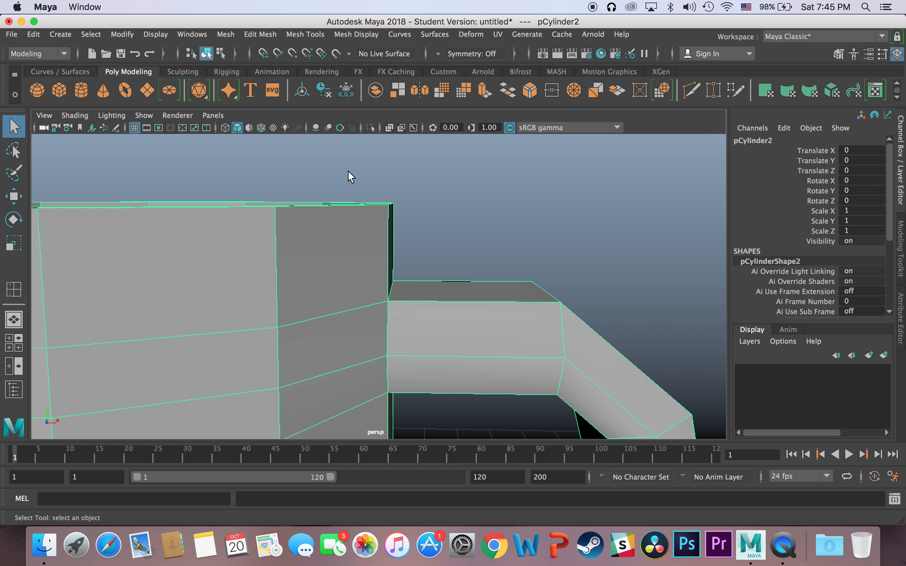
left_click_drag(376, 212, 417, 169, "alt")
scroll(416, 179, "up", 2)
scroll(415, 179, "down", 4)
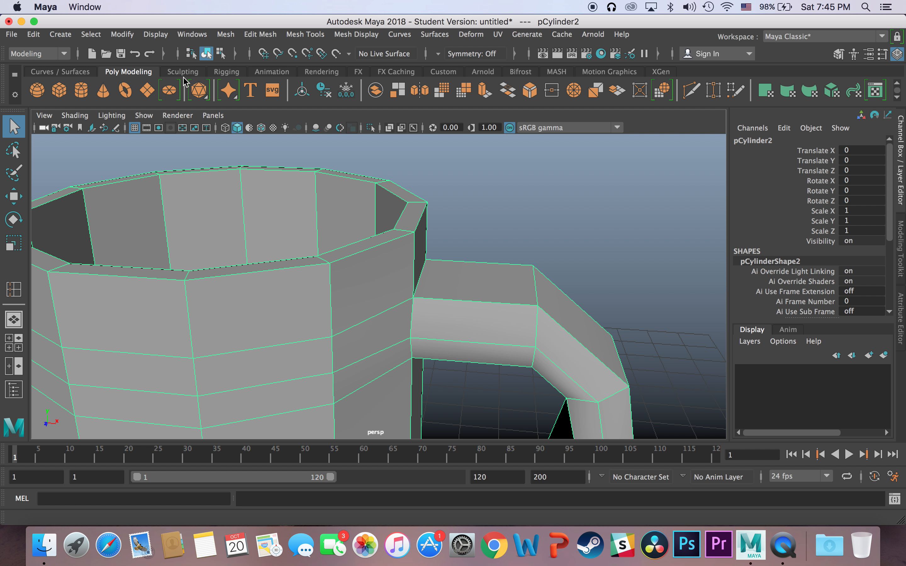
left_click(314, 34)
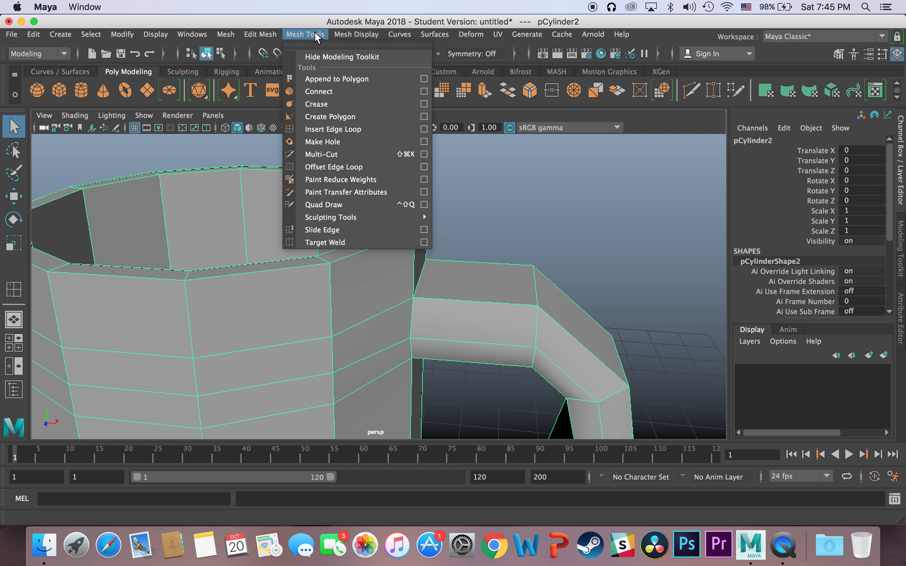
left_click(332, 129)
scroll(345, 218, "down", 3)
scroll(345, 218, "down", 2)
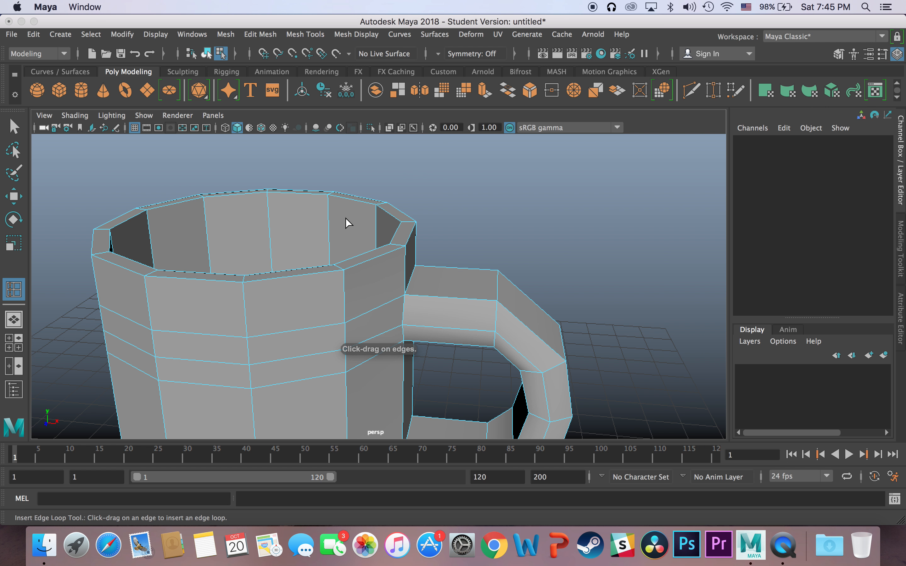
scroll(345, 218, "up", 3)
left_click_drag(322, 238, 346, 249, "alt")
left_click_drag(449, 298, 445, 291)
left_click_drag(445, 291, 488, 289, "alt")
left_click_drag(569, 213, 267, 360)
left_click_drag(342, 378, 333, 307, "alt")
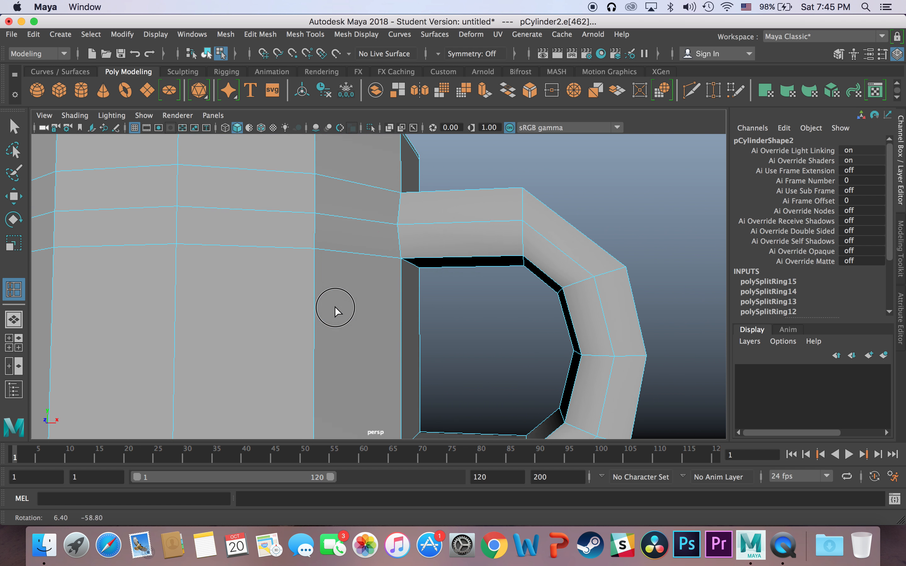
Insert an edge loop close to the mug's bottom edge and return the mug to object mode.
right_click_drag(340, 356, 354, 216, "alt")
middle_click_drag(353, 216, 358, 165, "alt")
left_click_drag(360, 351, 372, 305, "alt")
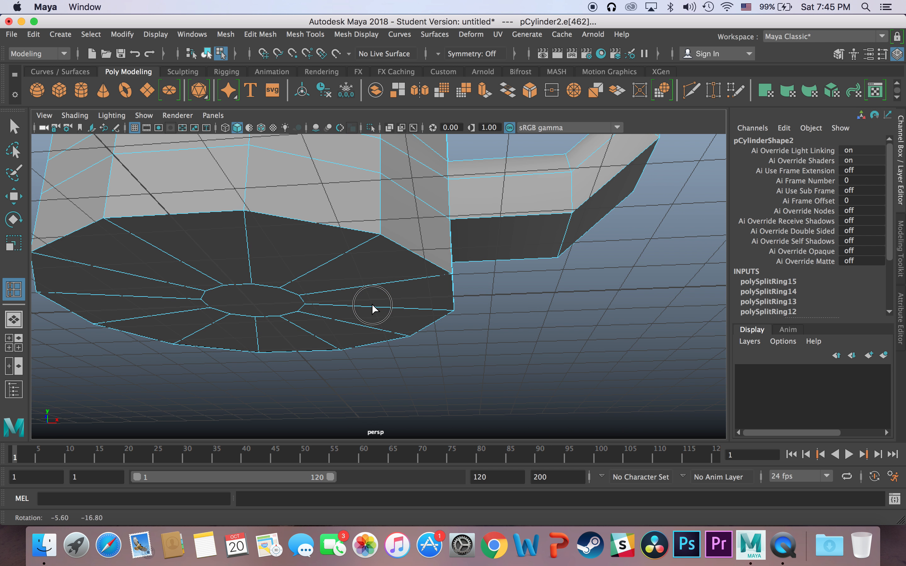
left_click_drag(365, 242, 380, 231)
left_click_drag(410, 206, 408, 255, "alt")
middle_click_drag(408, 255, 384, 369, "alt")
right_click_drag(343, 206, 398, 182)
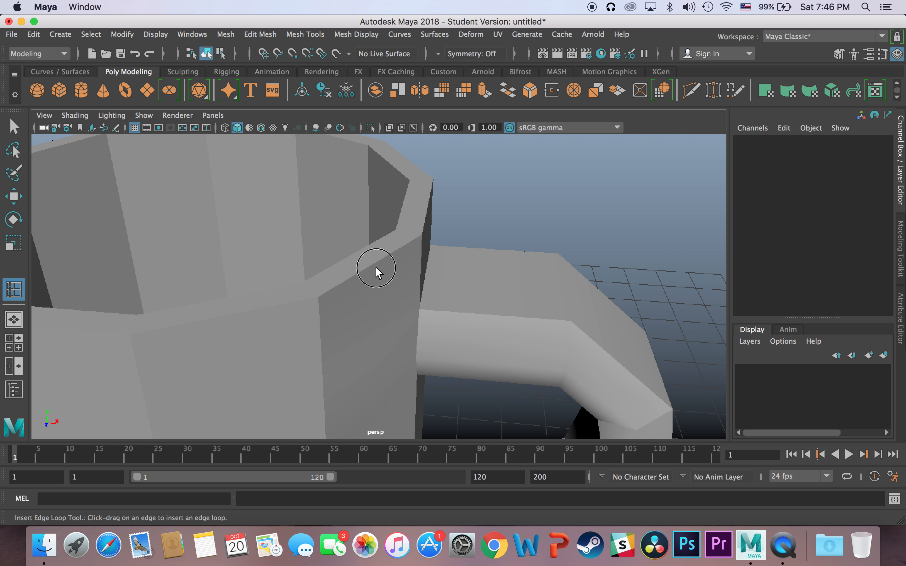
left_click(376, 267)
left_click(13, 126)
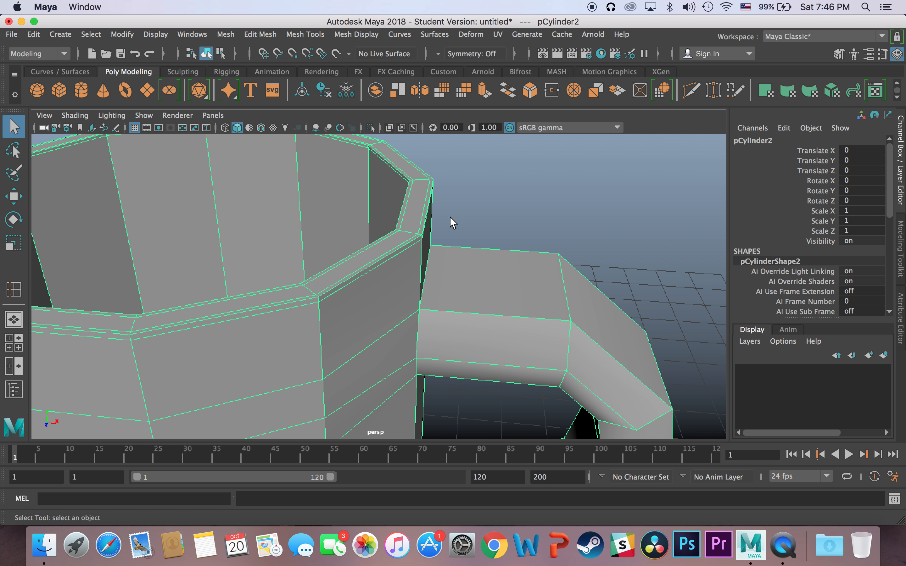
Show pCylinder2 in smooth mesh preview and examine its rim and the joint between handle and wall up close.
key("3")
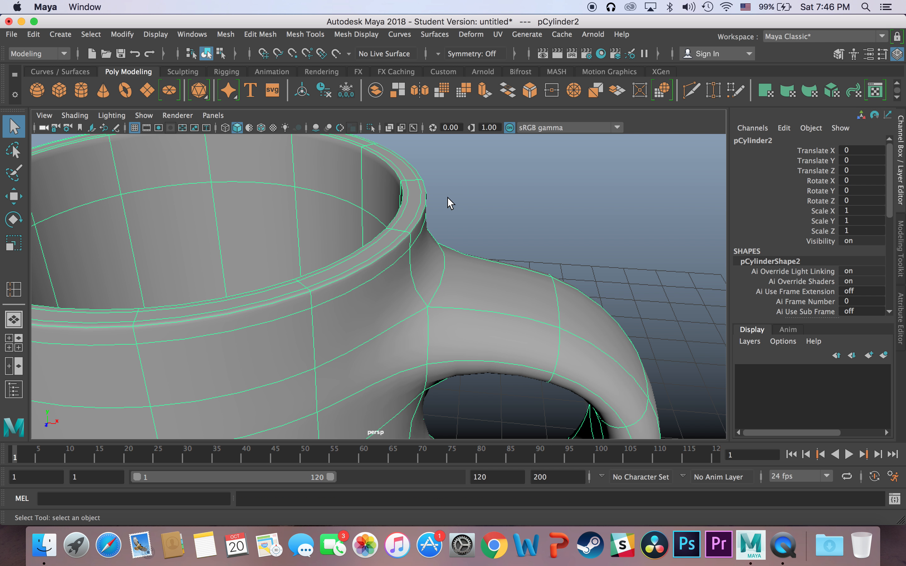
left_click(447, 198)
scroll(402, 224, "up", 3)
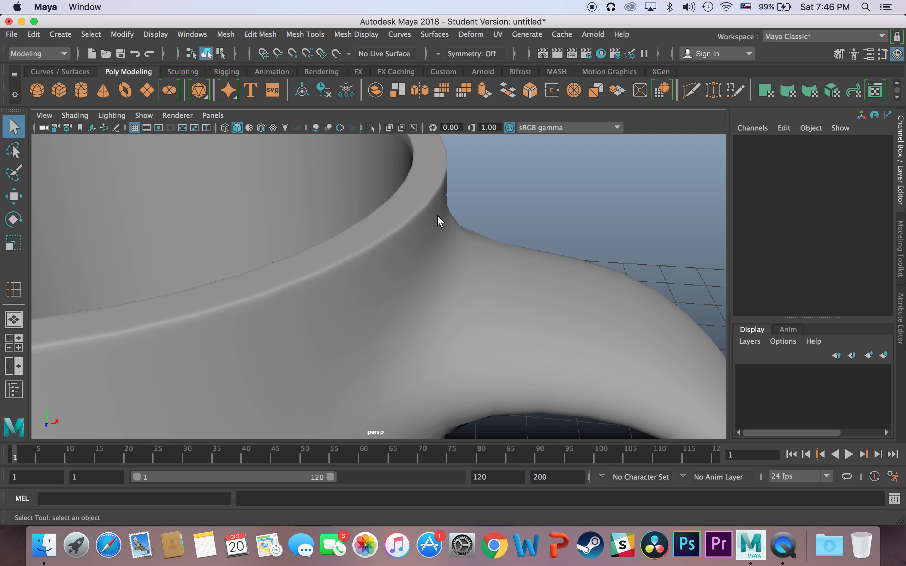
left_click_drag(437, 215, 437, 203, "alt")
middle_click_drag(438, 202, 439, 245, "alt")
left_click_drag(439, 245, 450, 215, "alt")
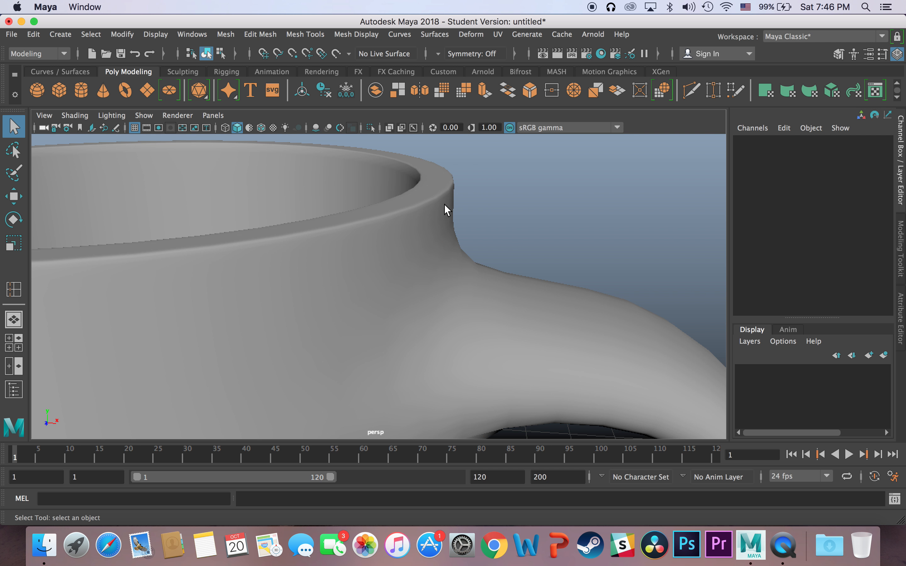
scroll(442, 205, "down", 2)
scroll(404, 236, "down", 3)
left_click_drag(404, 257, 418, 217, "alt")
scroll(418, 217, "up", 5)
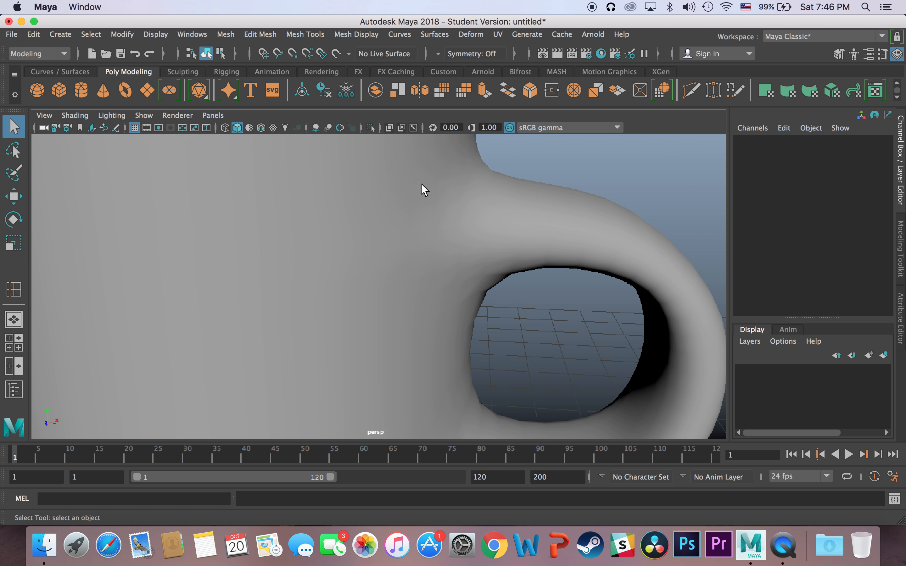
middle_click_drag(422, 185, 419, 249, "alt")
scroll(438, 215, "up", 2)
scroll(438, 215, "up", 3)
middle_click_drag(454, 176, 449, 254, "alt")
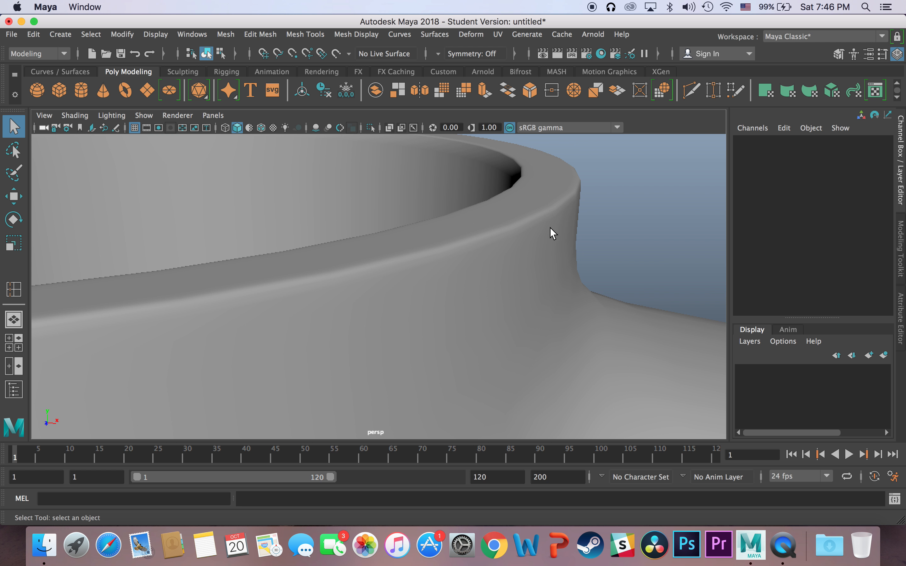
Return pCylinder2 to the unsmoothed display and bring the handle side of the whole mug into view.
left_click(472, 264)
key("1")
scroll(470, 262, "up", 3)
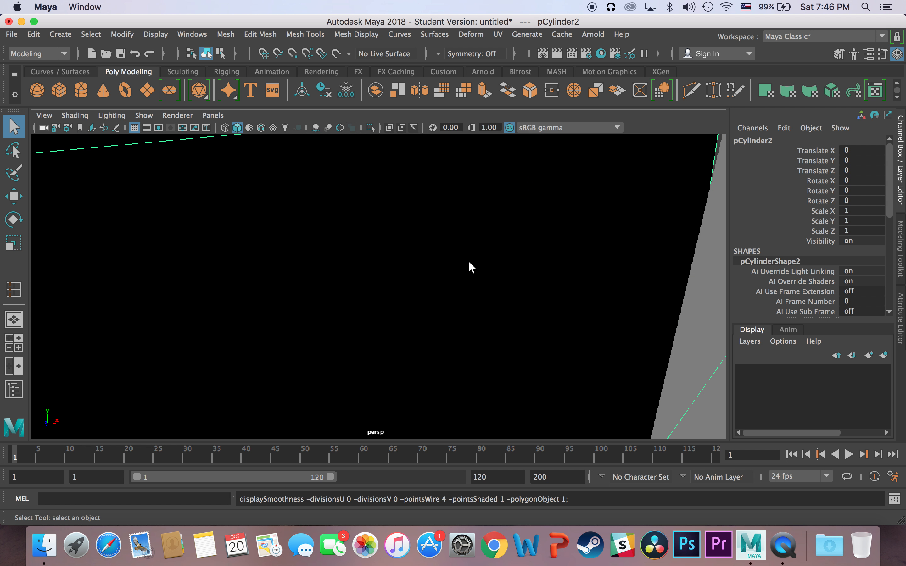
scroll(468, 261, "down", 8)
left_click_drag(469, 281, 375, 298, "alt")
left_click_drag(271, 255, 334, 194, "alt")
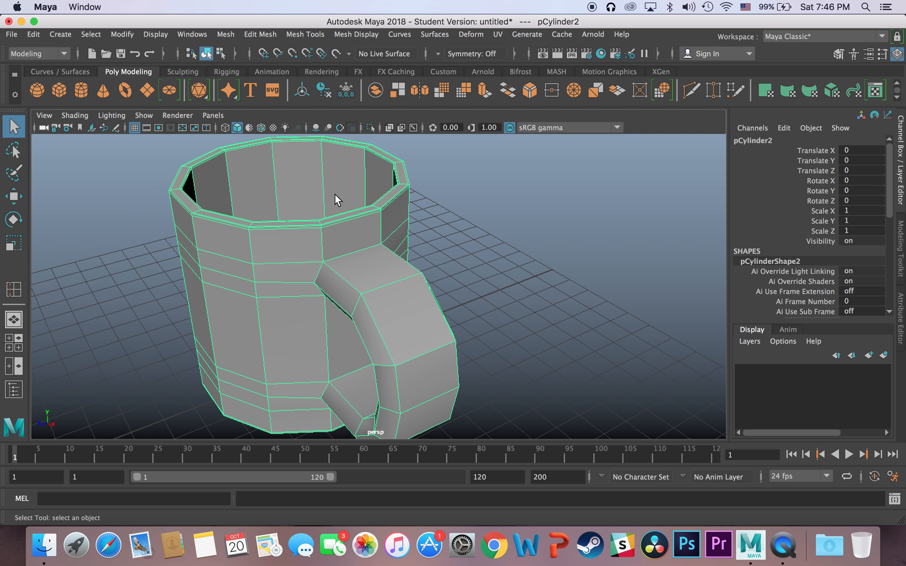
Insert a lengthwise edge loop on each side of the handle's near edge, then return to object mode.
left_click(10, 290)
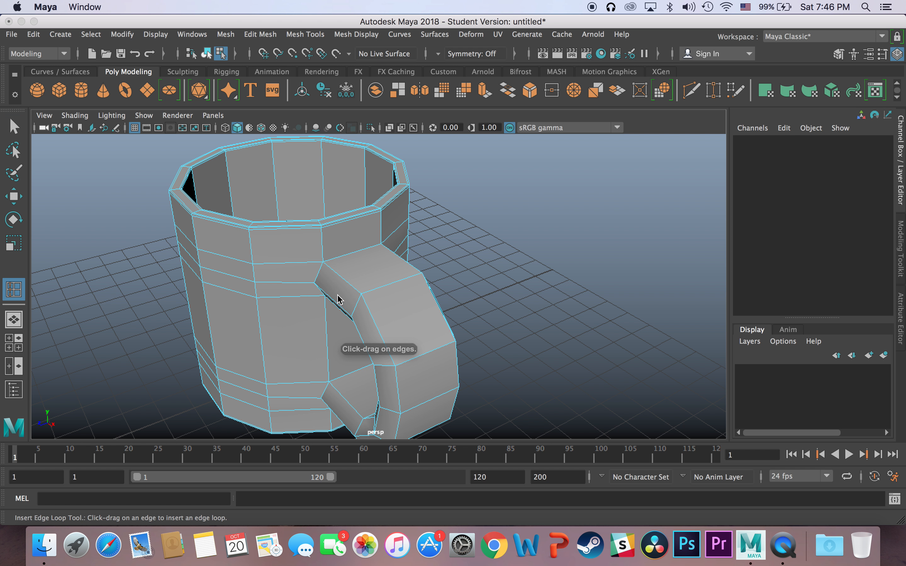
left_click(366, 292)
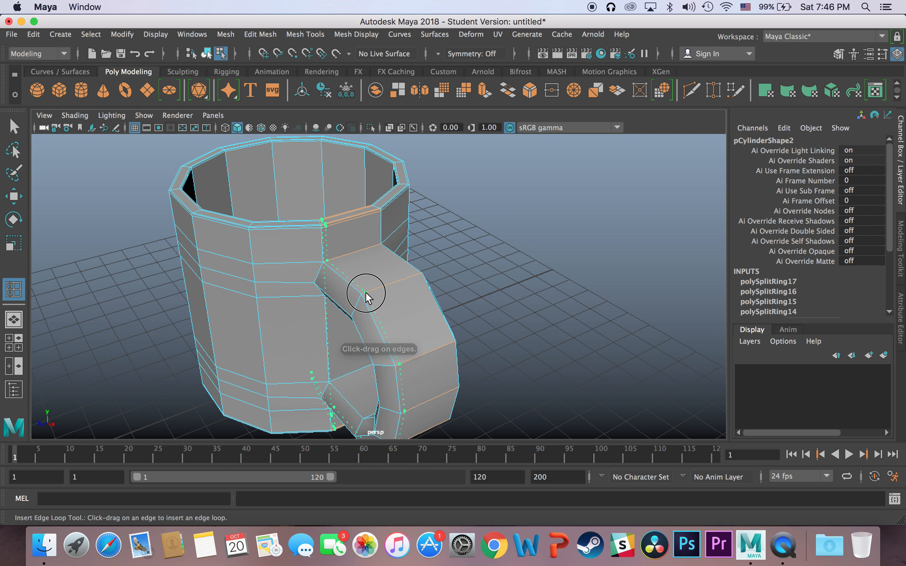
left_click_drag(307, 262, 320, 263)
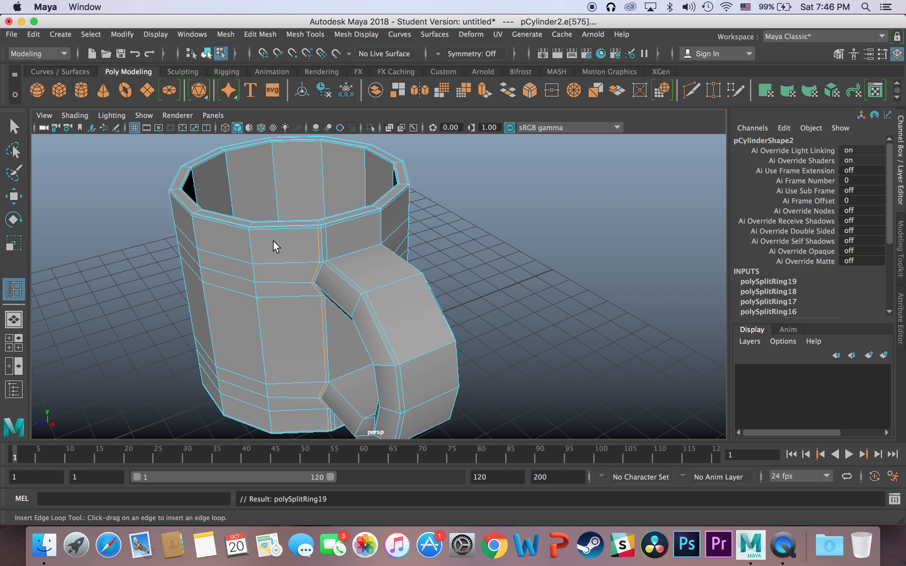
left_click(15, 129)
right_click_drag(260, 221, 322, 187)
Examine the rim and handle joint in smooth mesh preview, then return pCylinder2 to the unsmoothed display.
key("3")
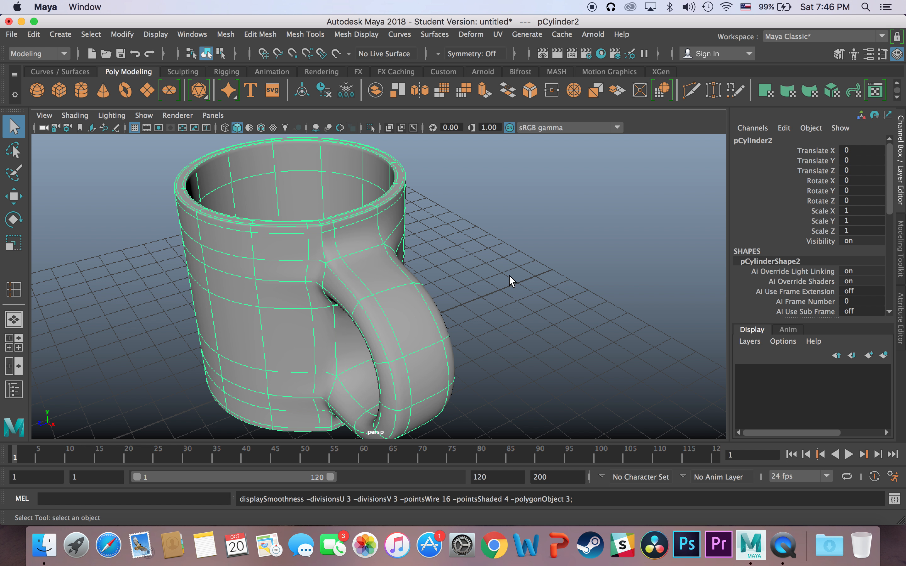
left_click(507, 278)
scroll(430, 272, "down", 3)
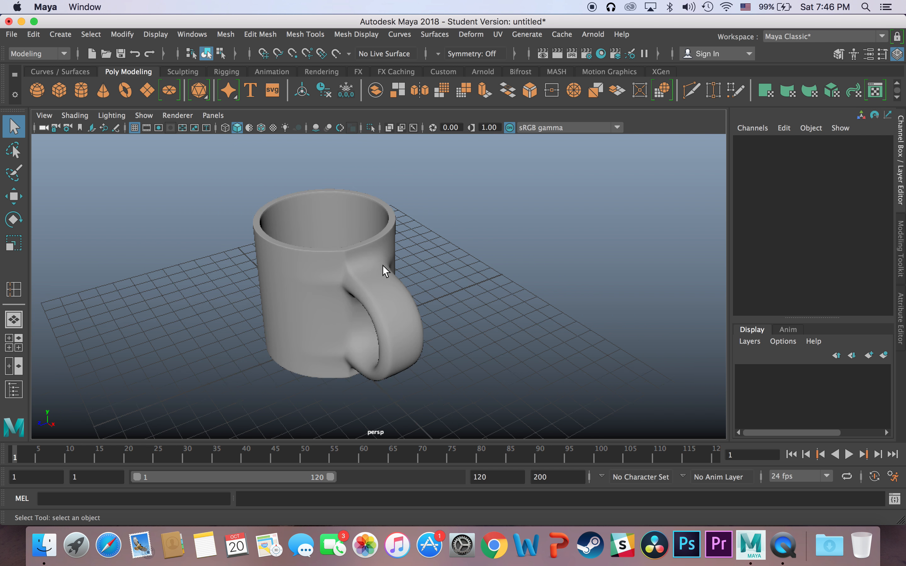
scroll(382, 266, "up", 5)
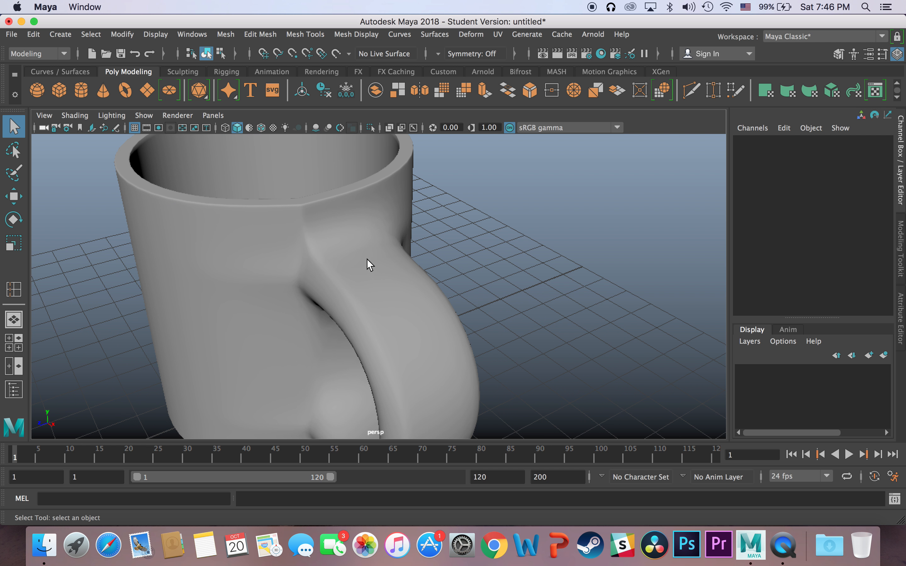
left_click_drag(302, 217, 303, 263, "alt")
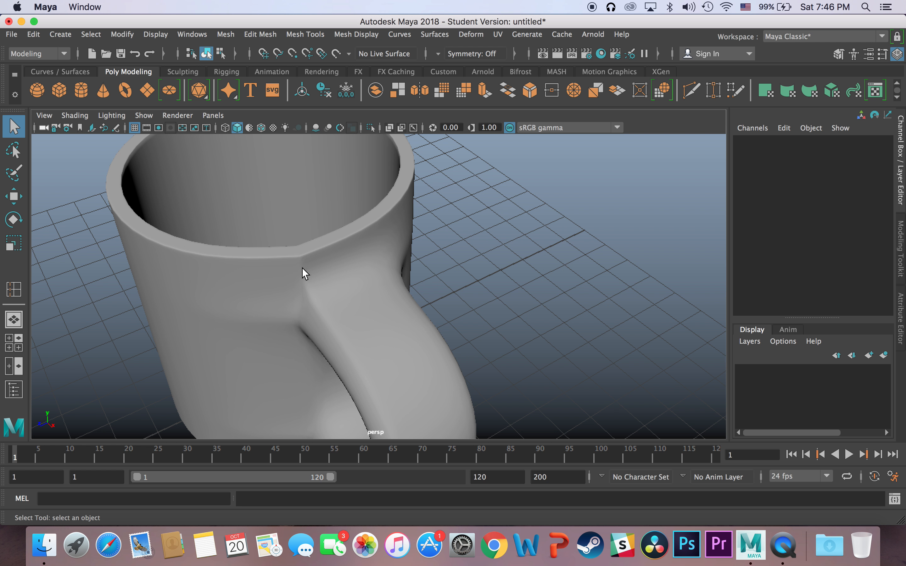
left_click(299, 269)
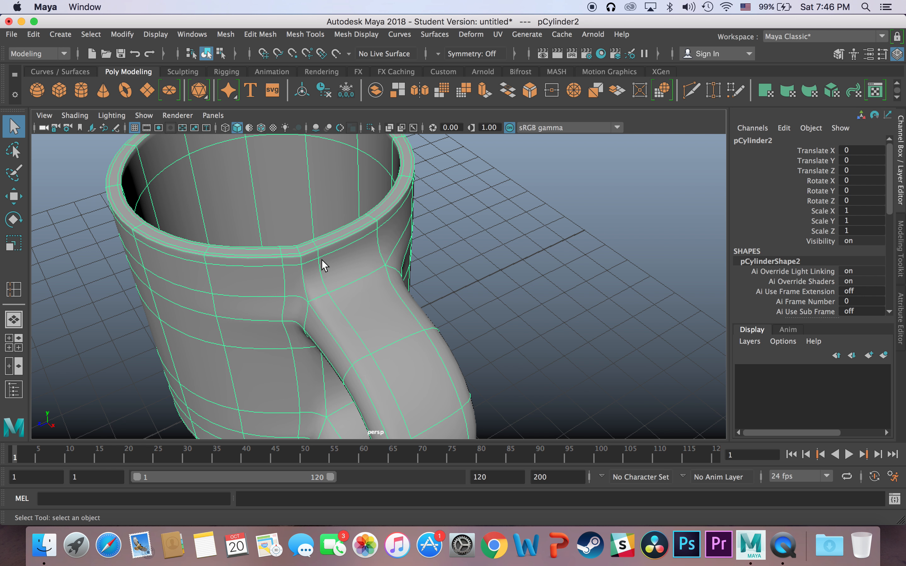
key("1")
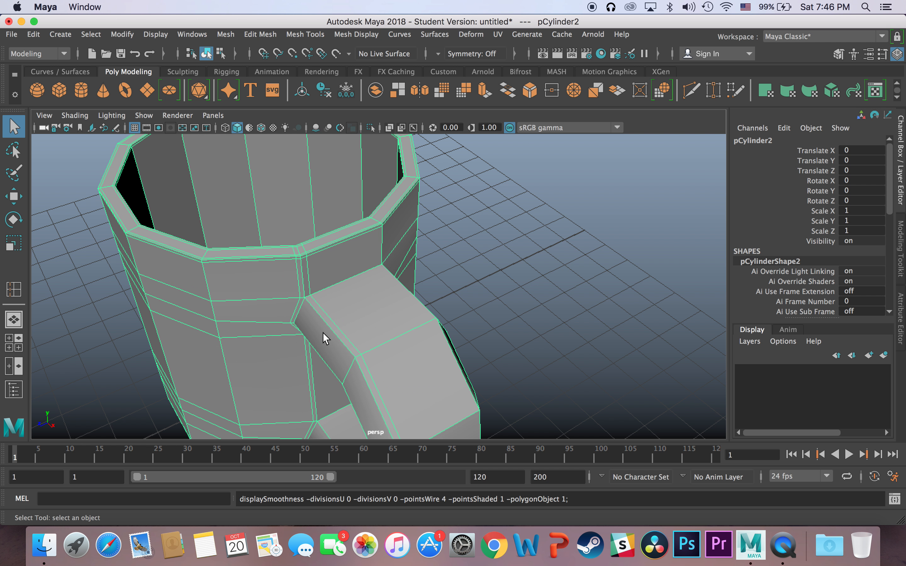
Undo the two lengthwise edge loops beside the handle's near edge.
key("super+z")
key("super+z")
key("super+z")
key("super+z")
key("super+z")
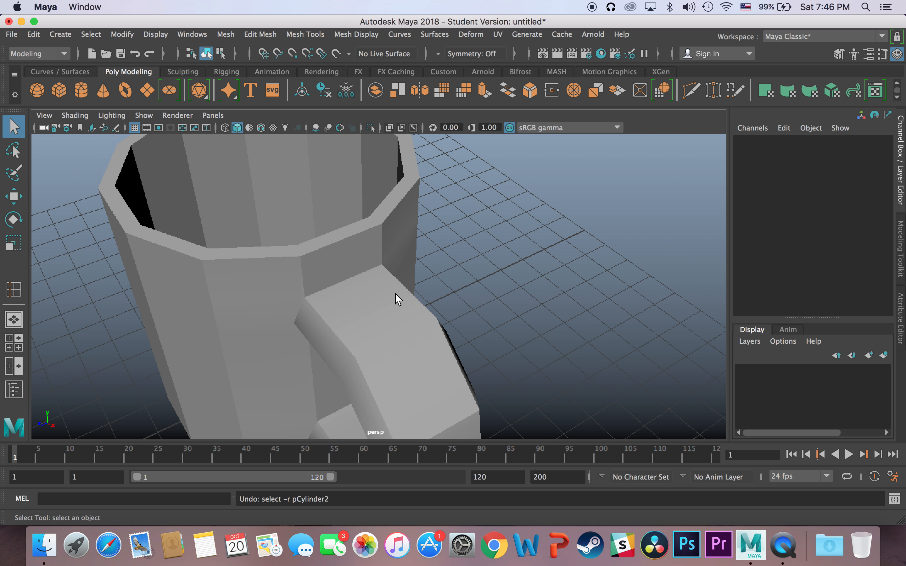
key("super+z")
key("super+z")
key("super+z")
key("super+z")
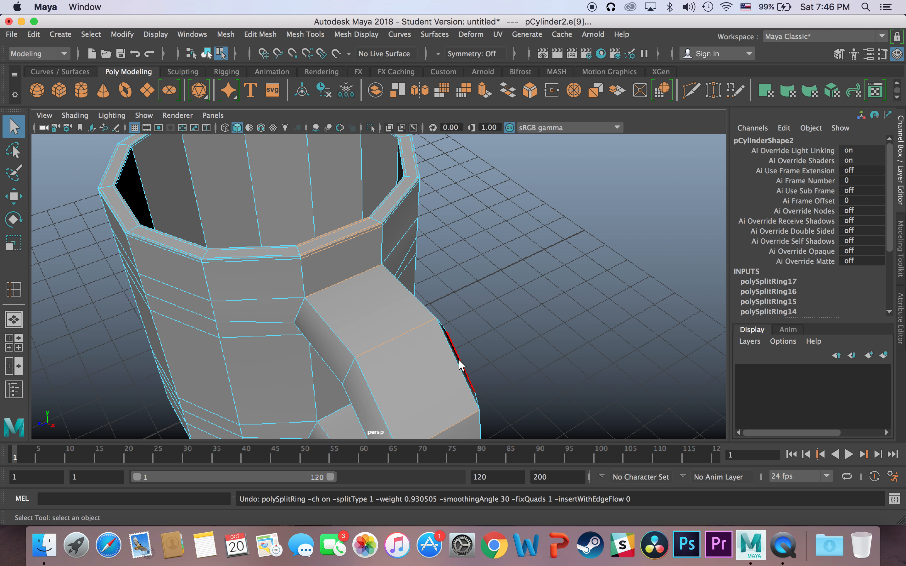
Select the edges around both ends of the handle where it meets the mug wall.
left_click_drag(361, 330, 395, 285, "alt")
left_click(360, 241)
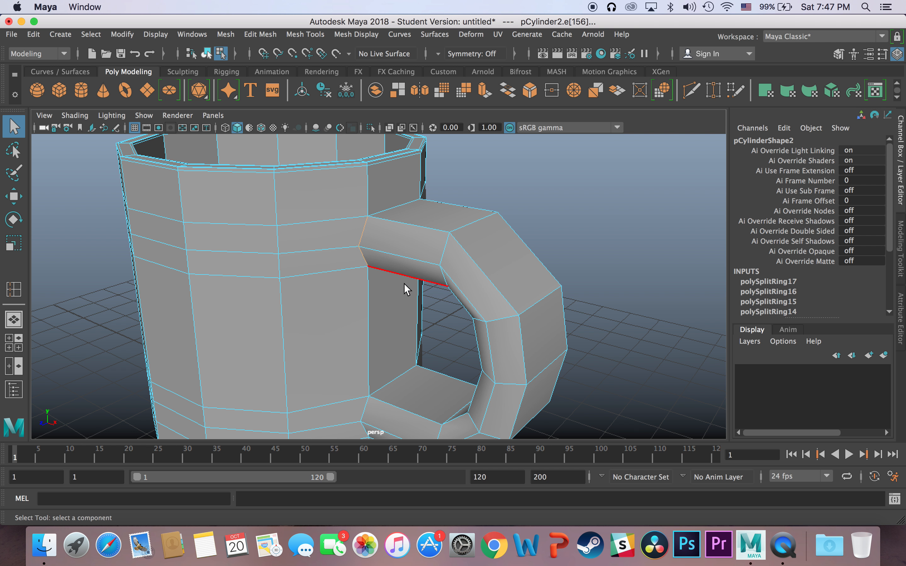
left_click_drag(419, 268, 402, 281, "alt")
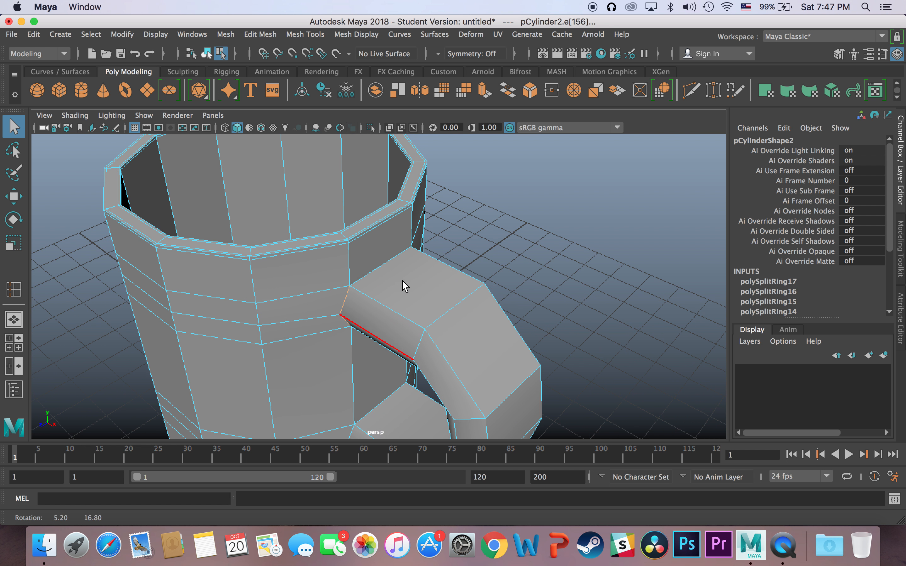
left_click(378, 269, "shift")
left_click_drag(473, 250, 420, 269, "alt")
left_click(387, 184, "shift")
left_click(413, 372, "shift")
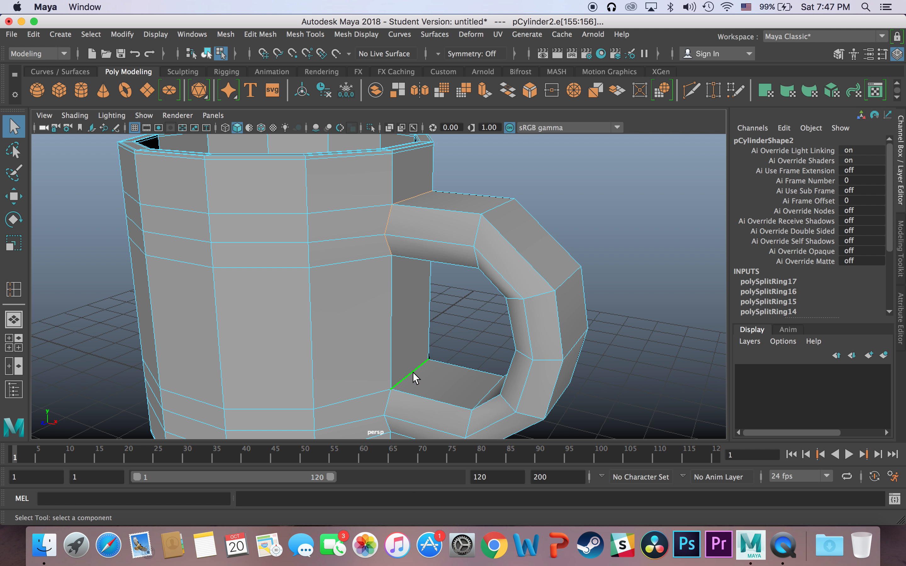
left_click(391, 402, "shift")
left_click_drag(412, 367, 442, 335, "alt")
left_click(266, 326, "shift")
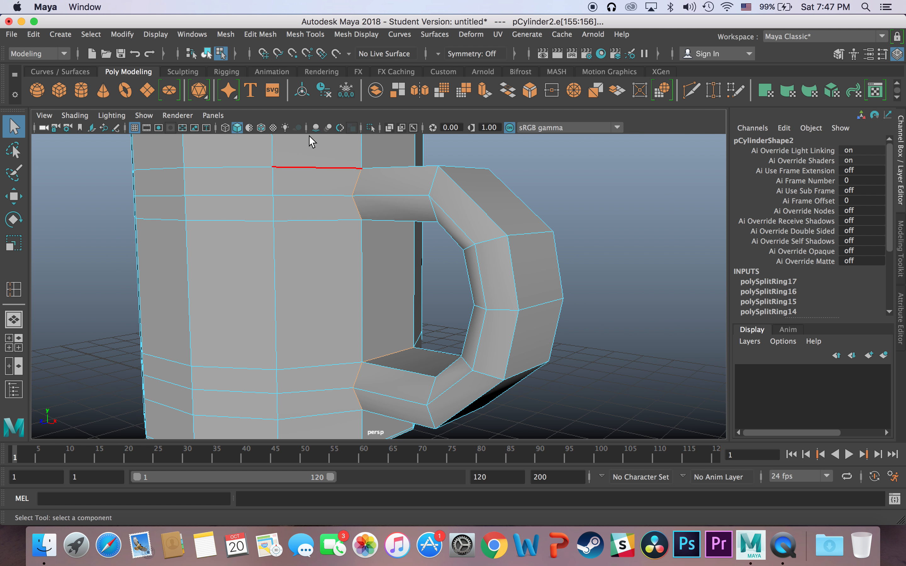
Bevel the selected handle joint edges with fraction 0.5 and 1 segment, and open the bevel's full attributes.
left_click(245, 34)
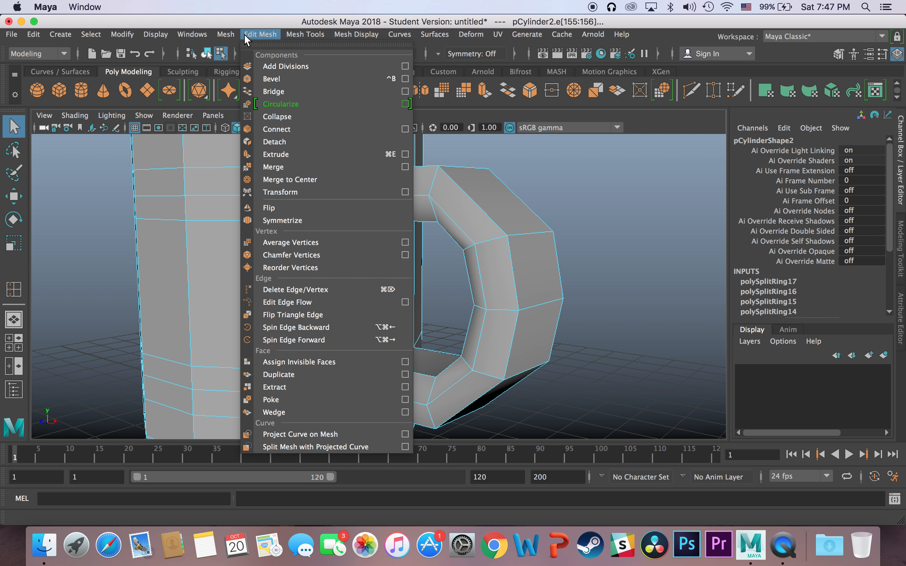
left_click(345, 79)
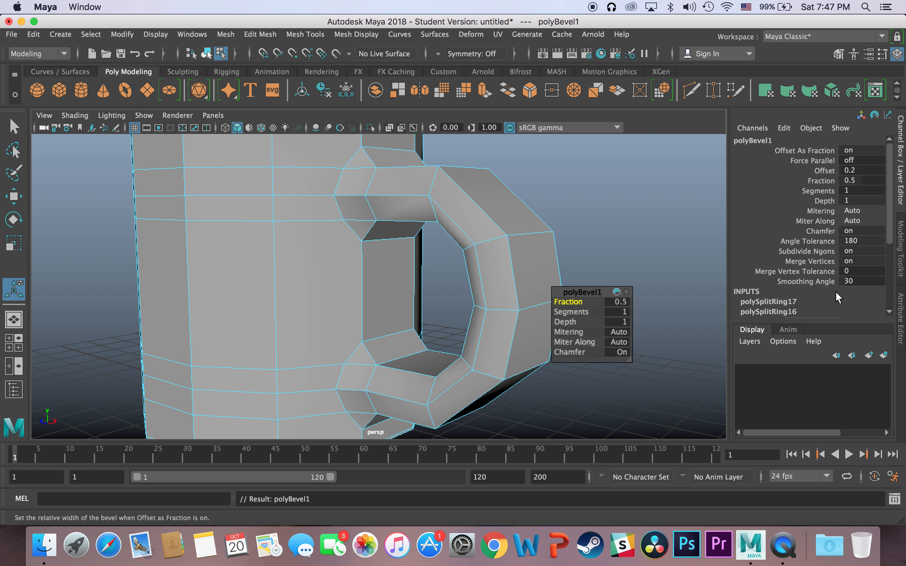
left_click(901, 314)
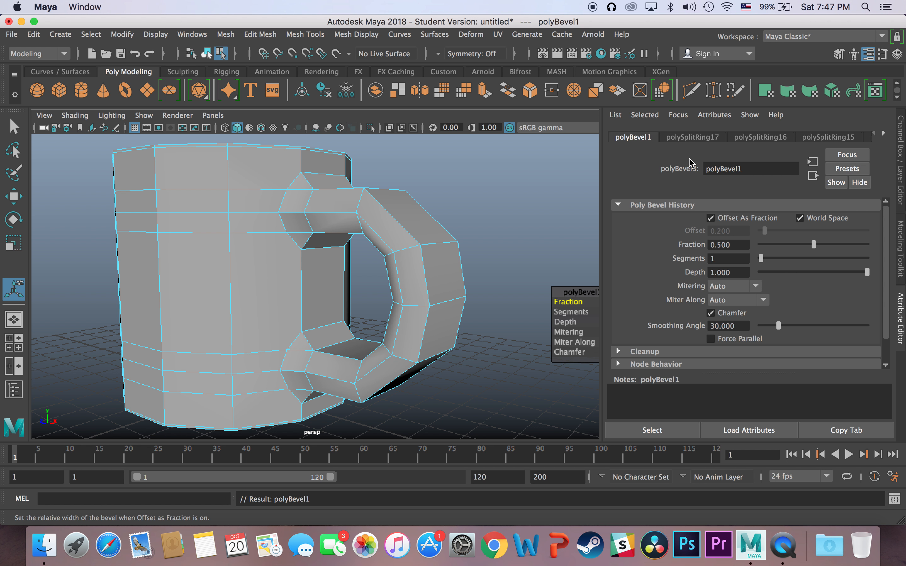
left_click_drag(435, 279, 453, 292, "alt")
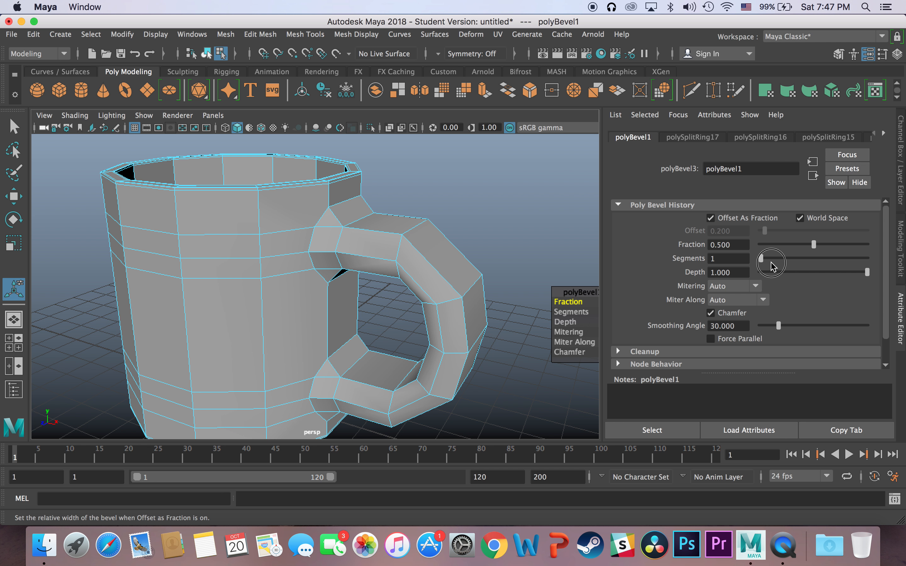
Raise the handle joint bevel to 5 segments and set its mitering to Uniform.
left_click_drag(775, 260, 792, 262)
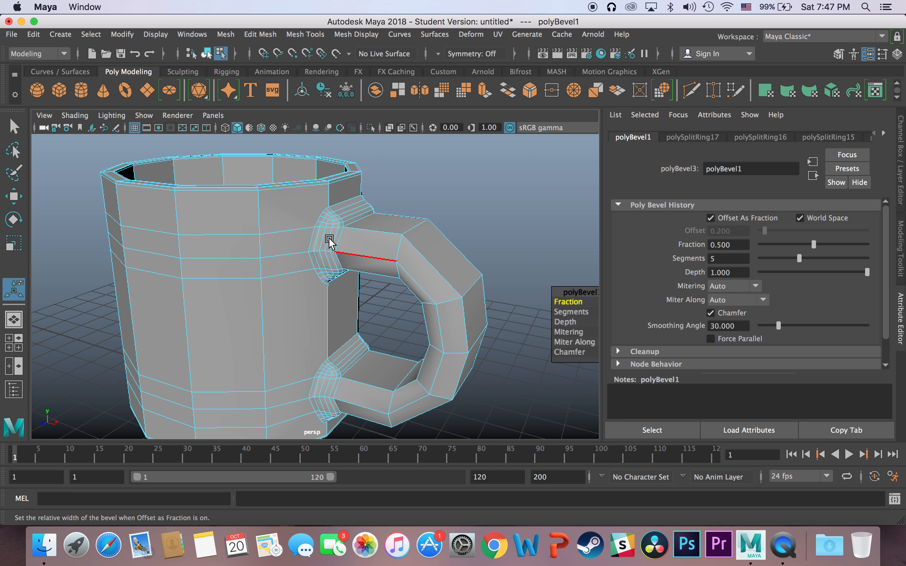
scroll(326, 229, "down", 2)
scroll(326, 230, "up", 3)
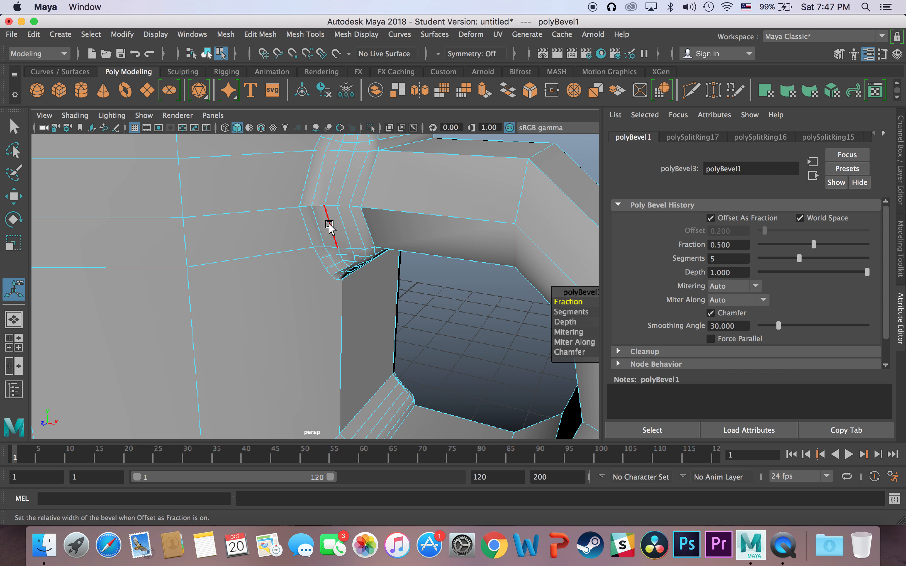
scroll(340, 243, "up", 2)
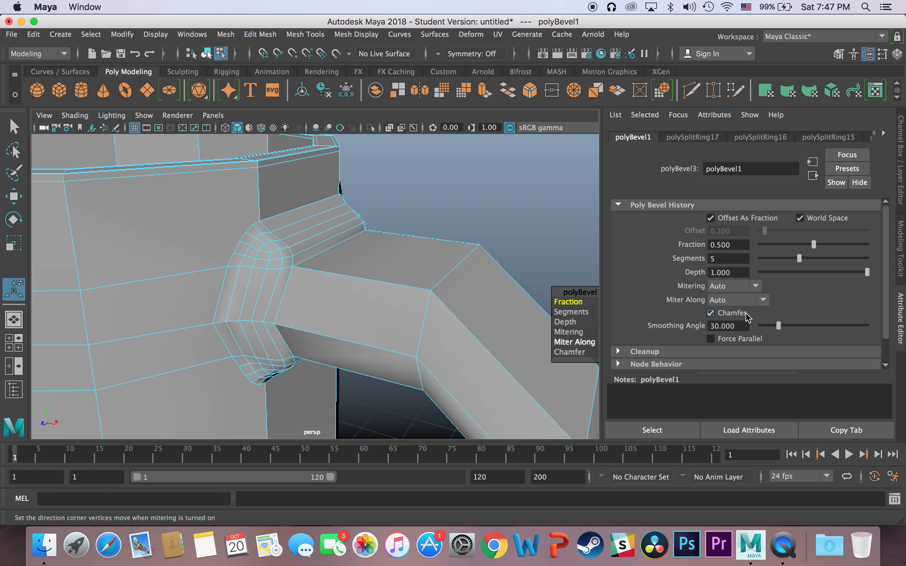
left_click(753, 297)
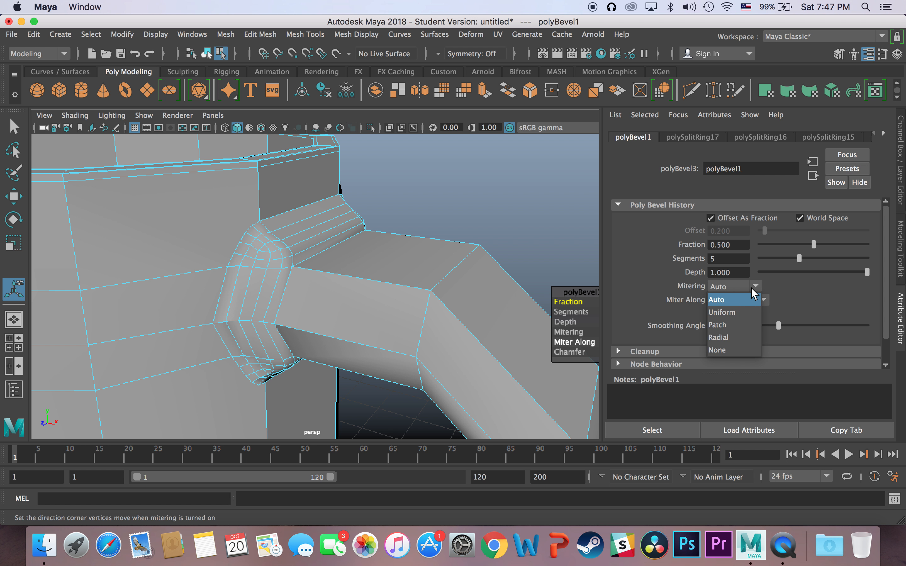
left_click(744, 315)
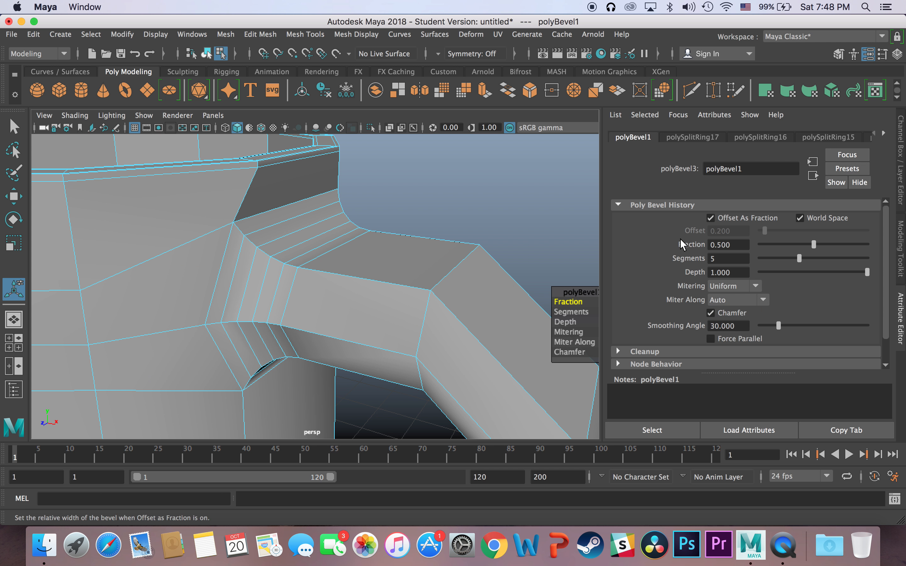
Tighten the handle joint bevel to fraction 0.162, 3 segments and depth 0.449.
left_click_drag(817, 247, 782, 258)
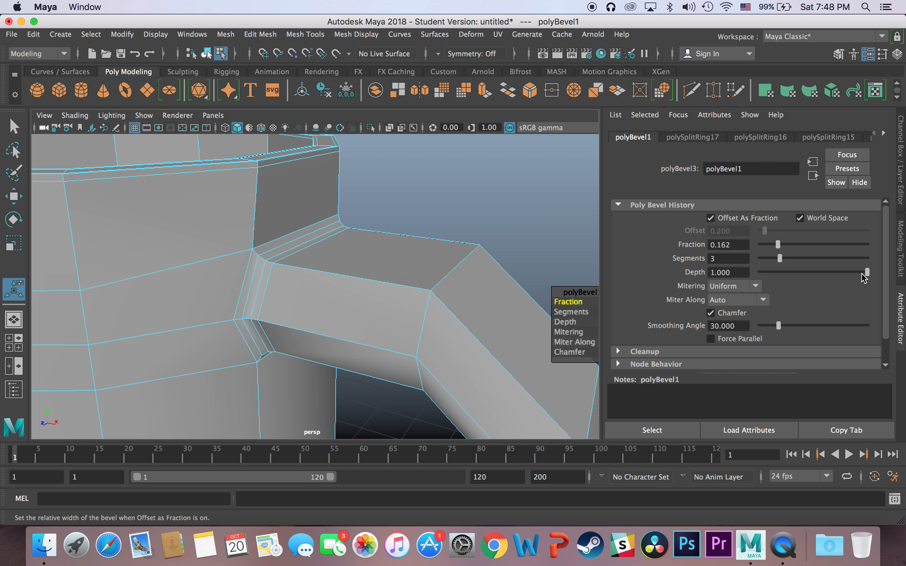
left_click_drag(867, 272, 894, 268)
left_click_drag(348, 240, 442, 223, "alt")
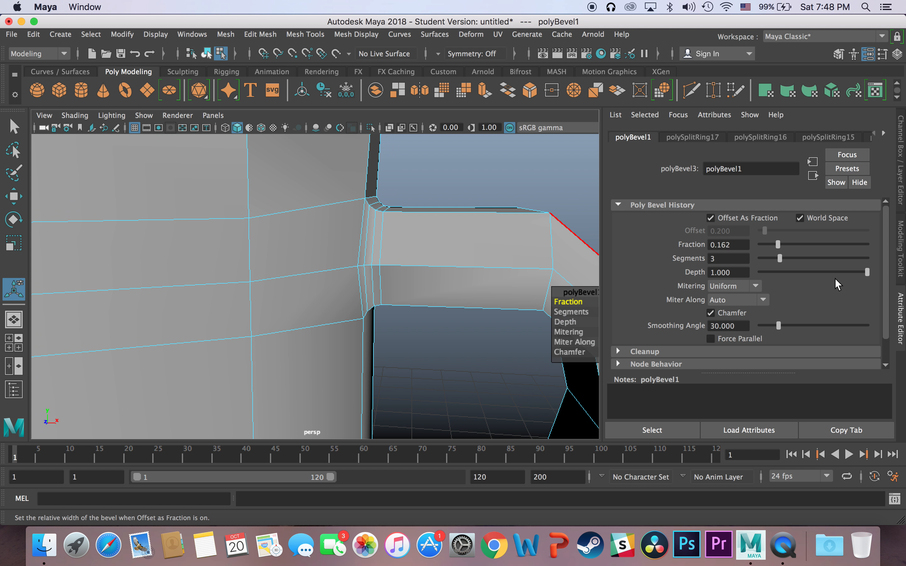
left_click_drag(862, 272, 837, 257)
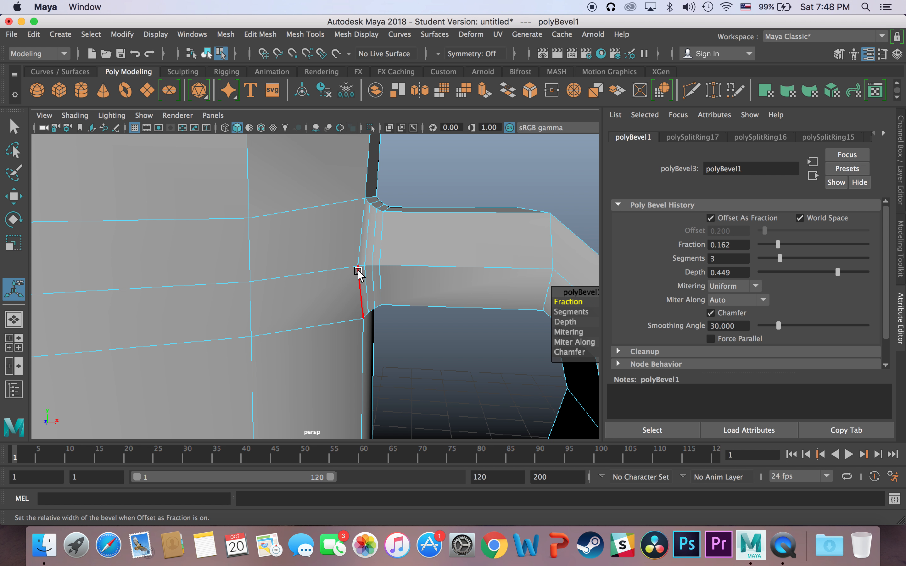
left_click_drag(358, 273, 279, 279, "alt")
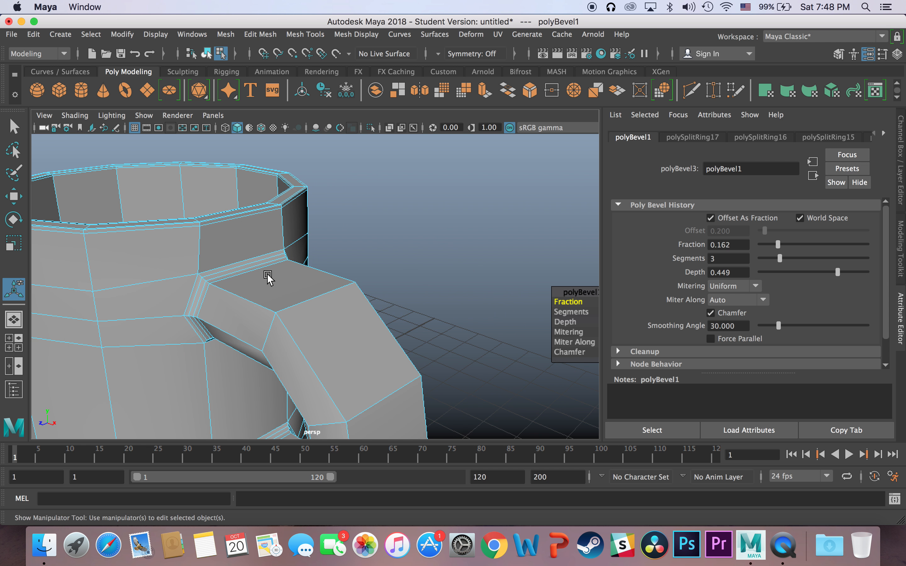
Inspect the whole mug in smooth mesh preview, including the bevelled handle joints, and return pCylinder2 to the unsmoothed display.
right_click_drag(220, 207, 276, 189)
middle_click_drag(243, 273, 400, 231, "alt")
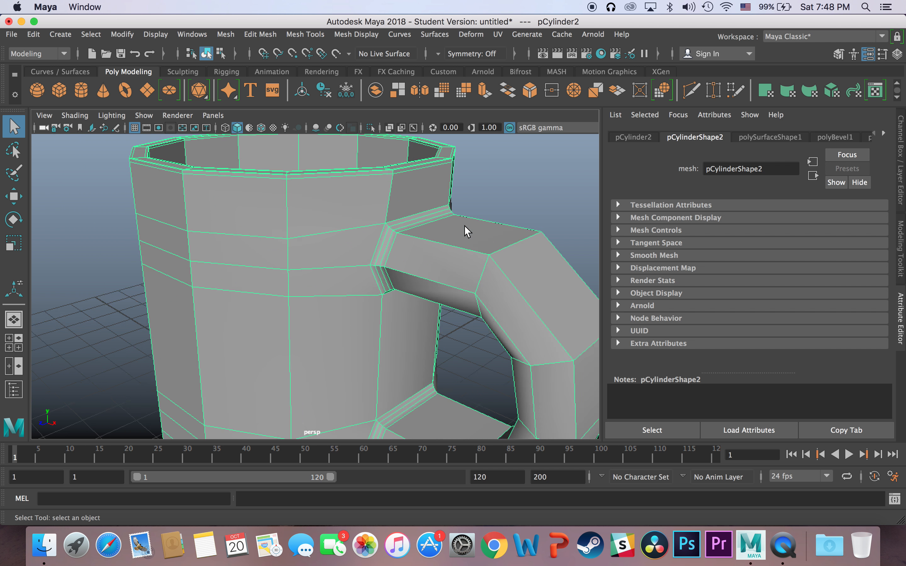
key("f")
key("3")
left_click(462, 243)
left_click_drag(461, 243, 450, 309, "alt")
left_click_drag(350, 316, 441, 307, "alt")
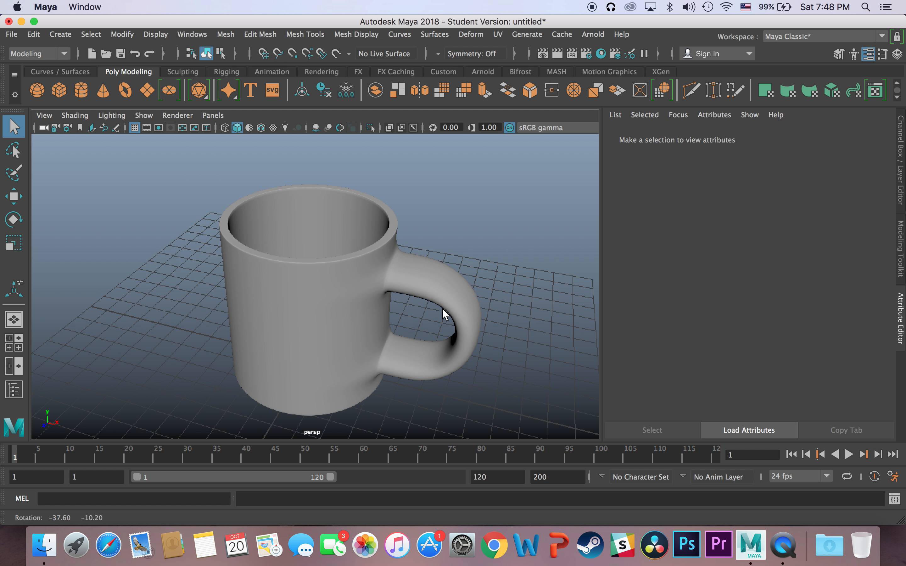
left_click(431, 280)
key("1")
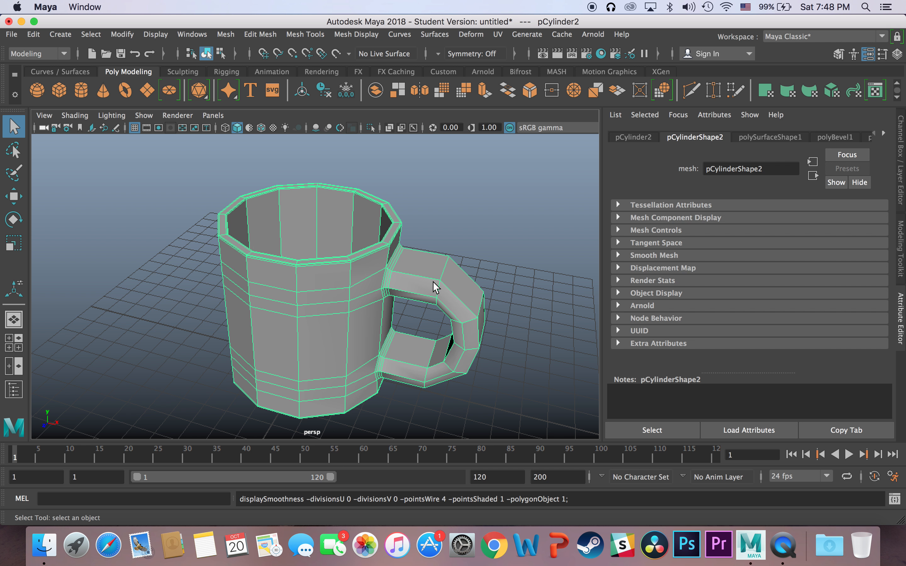
Try raising the edge across the handle's upper bend to reshape it, and undo the move.
left_click_drag(423, 305, 460, 283, "alt")
right_click_drag(441, 206, 444, 180)
left_click(431, 258)
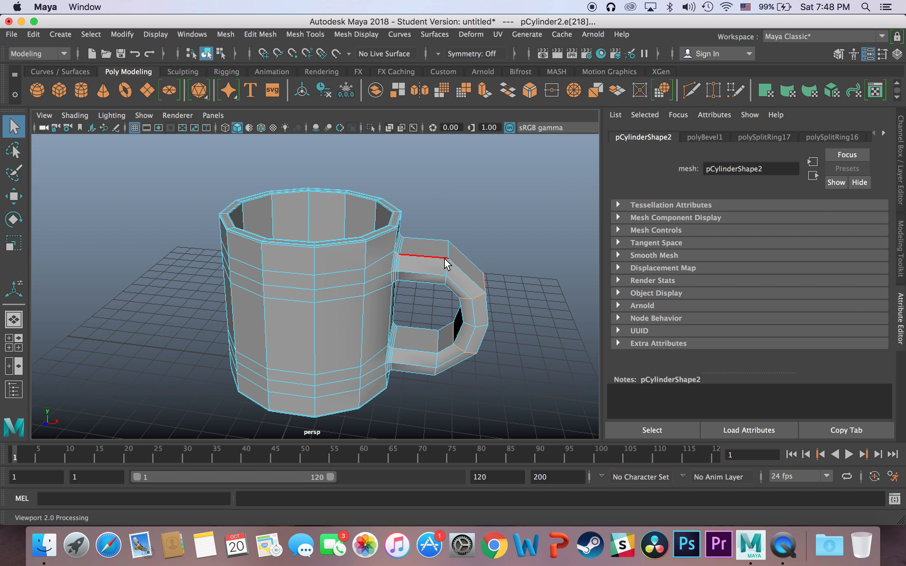
left_click(464, 247)
left_click_drag(461, 248, 383, 262, "alt")
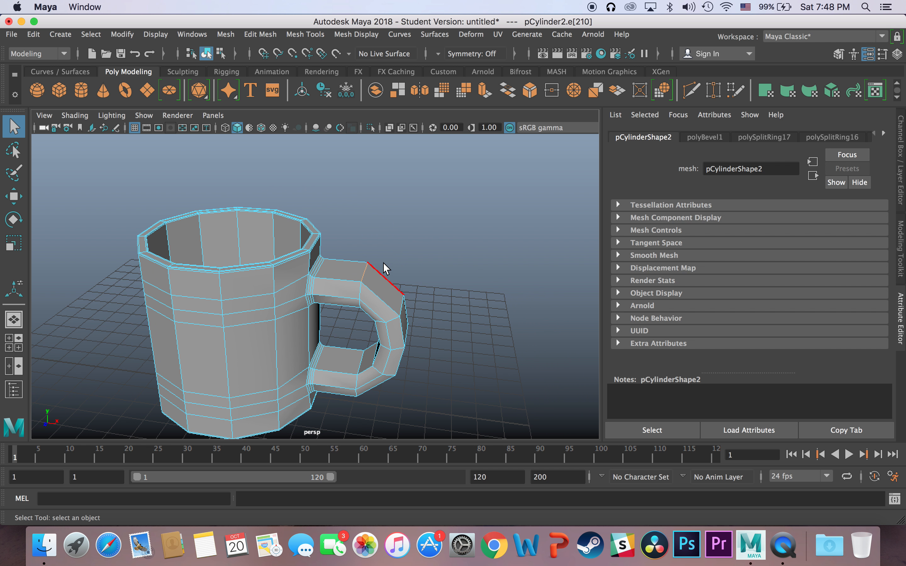
key("w")
left_click_drag(367, 214, 364, 166)
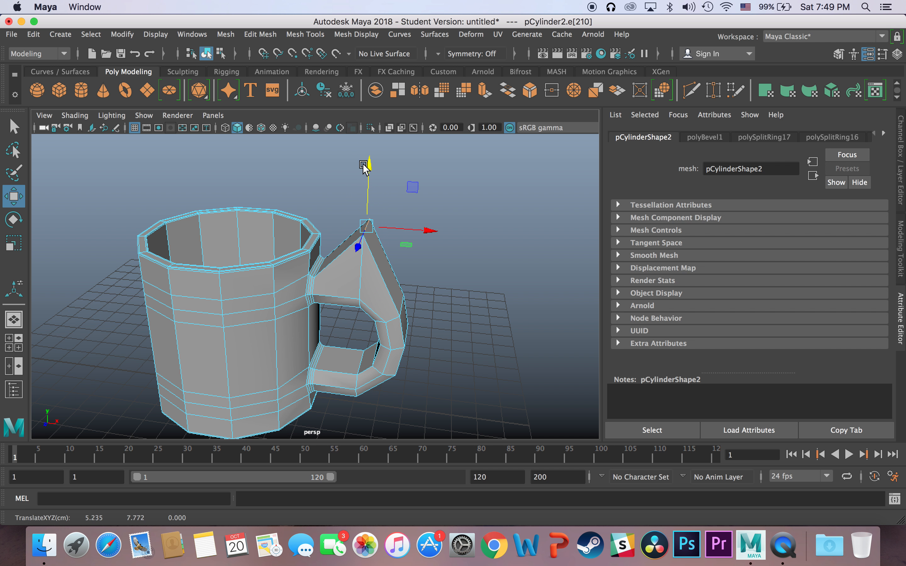
key("ctrl+z")
left_click_drag(405, 290, 431, 204, "alt")
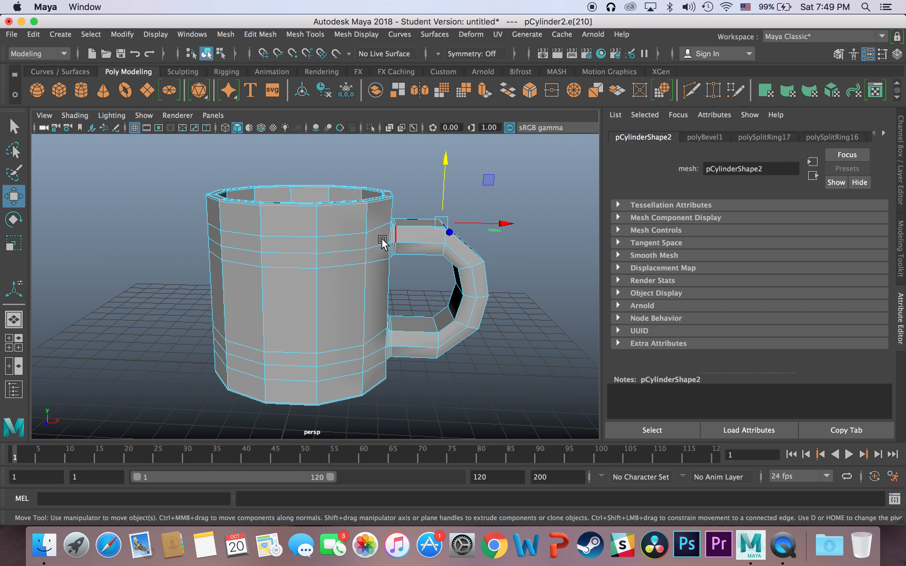
Return the mug pCylinder2 to object selection and hide it.
mouse_move(329, 249)
left_mouse_down("alt")
mouse_move(182, 300)
mouse_move(291, 299)
mouse_move(324, 259)
left_mouse_up("alt")
right_click_drag(321, 207, 382, 188)
key("f")
left_click_drag(343, 316, 287, 319, "alt")
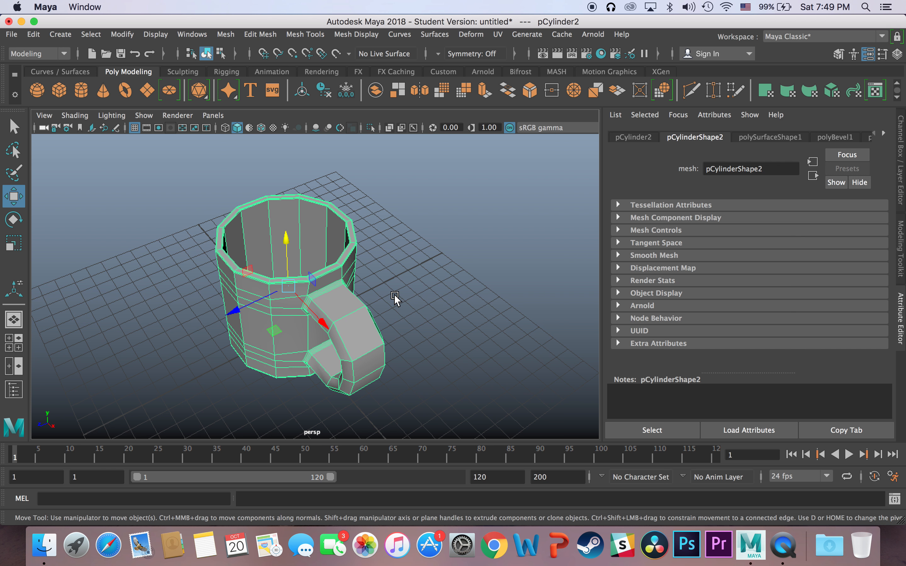
left_click_drag(385, 280, 436, 271, "alt")
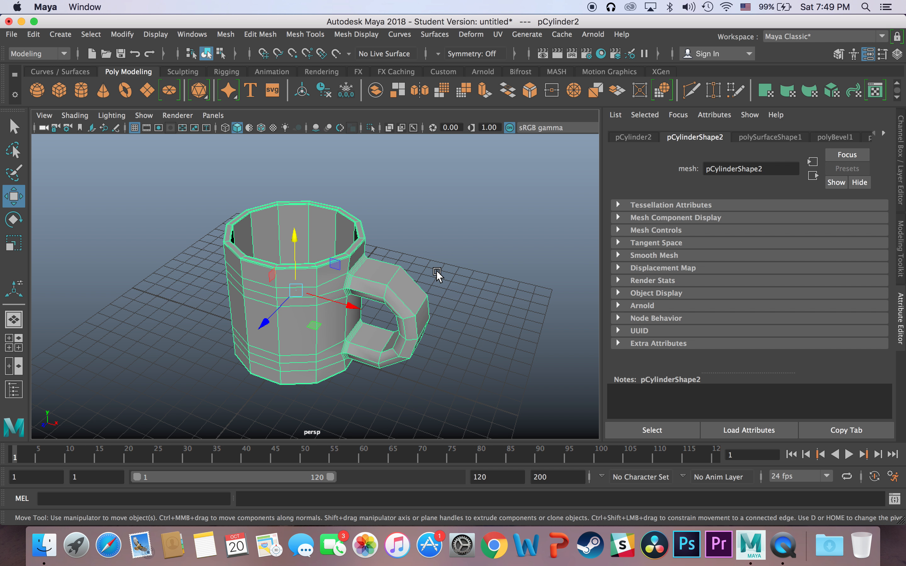
key("ctrl+h")
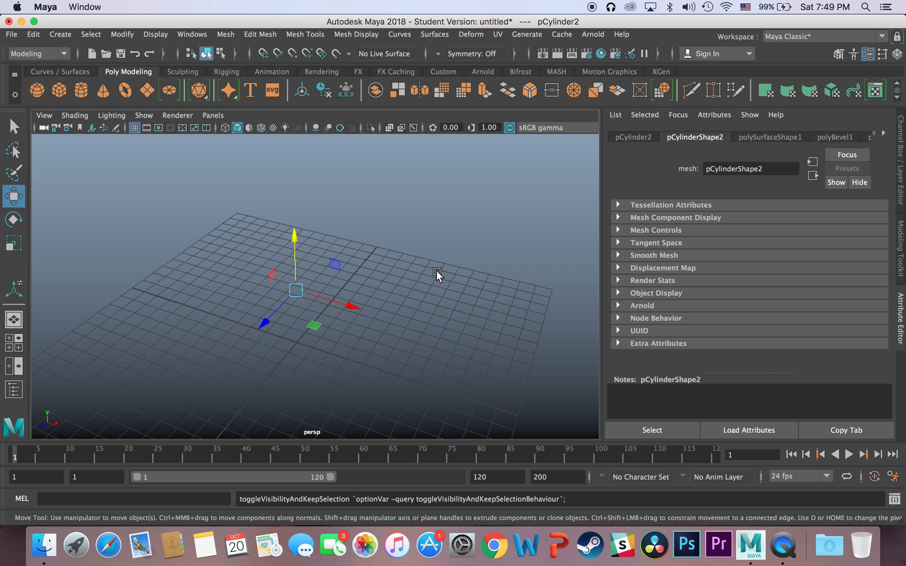
Create a polygon cylinder, scale it up uniformly to mug size and raise it about 5.177 units above the grid.
left_click(83, 92)
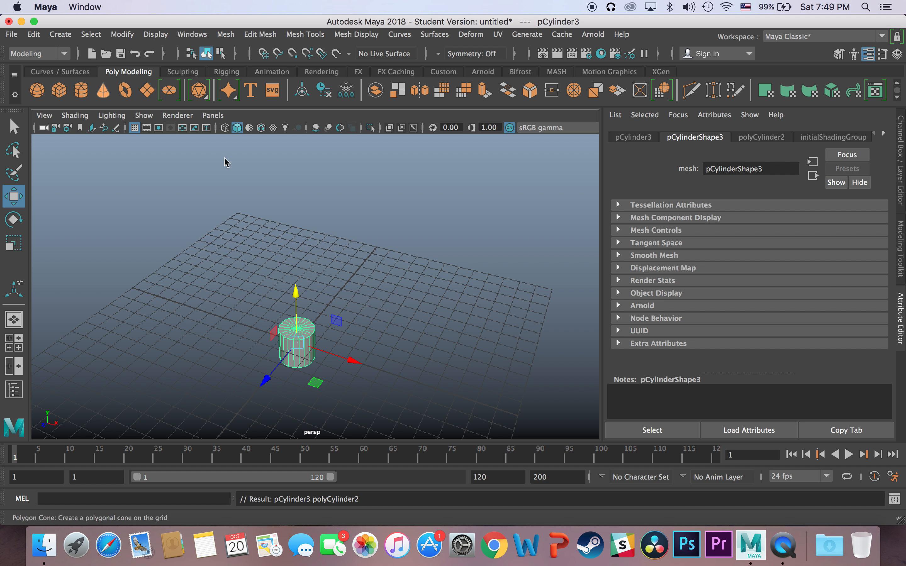
left_click(13, 244)
left_click_drag(296, 342, 411, 321)
key("w")
left_click_drag(296, 291, 296, 208)
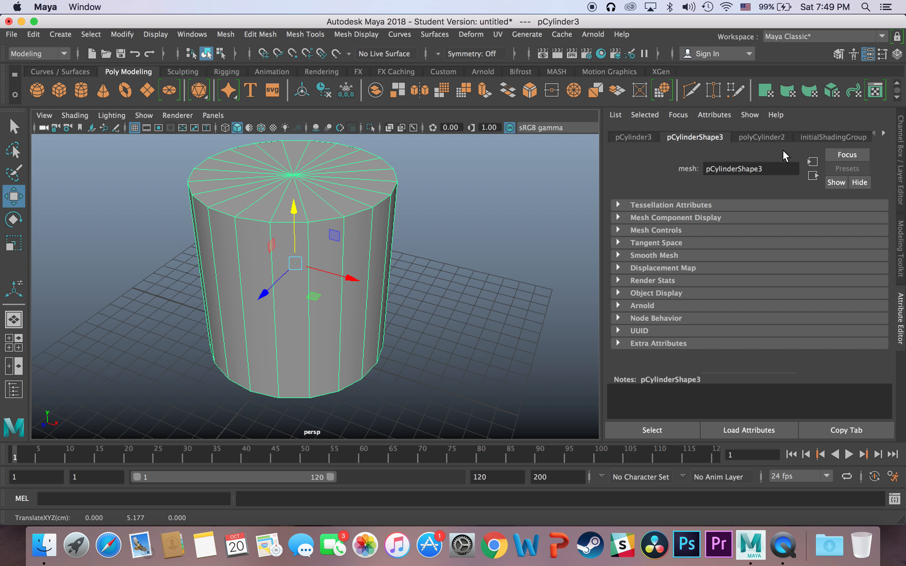
Reduce the new cylinder's axis subdivisions to 12.
left_click(756, 138)
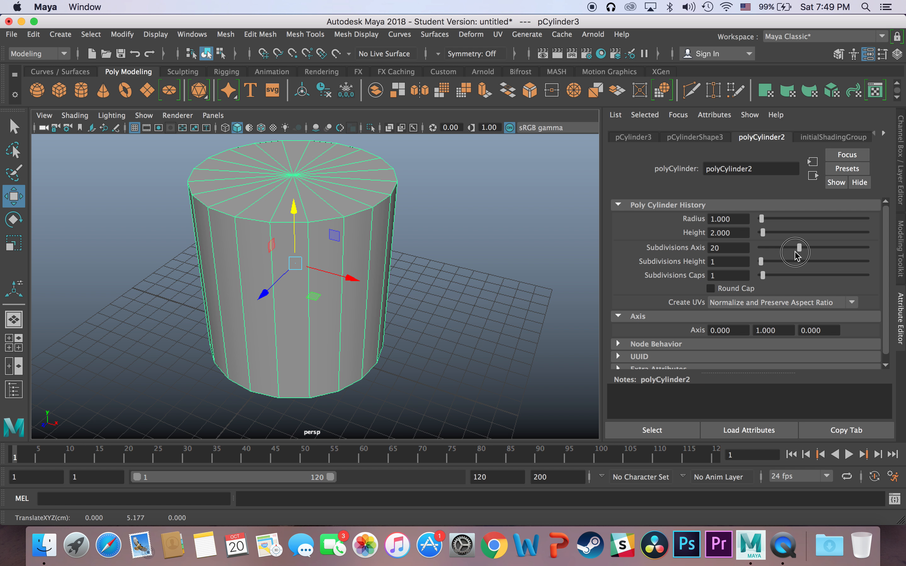
left_click_drag(796, 250, 781, 249)
middle_click_drag(225, 239, 230, 267, "alt")
Chamfer the centre vertices of the cylinder's top and bottom caps with a width of 0.25.
right_click_drag(285, 210, 228, 205)
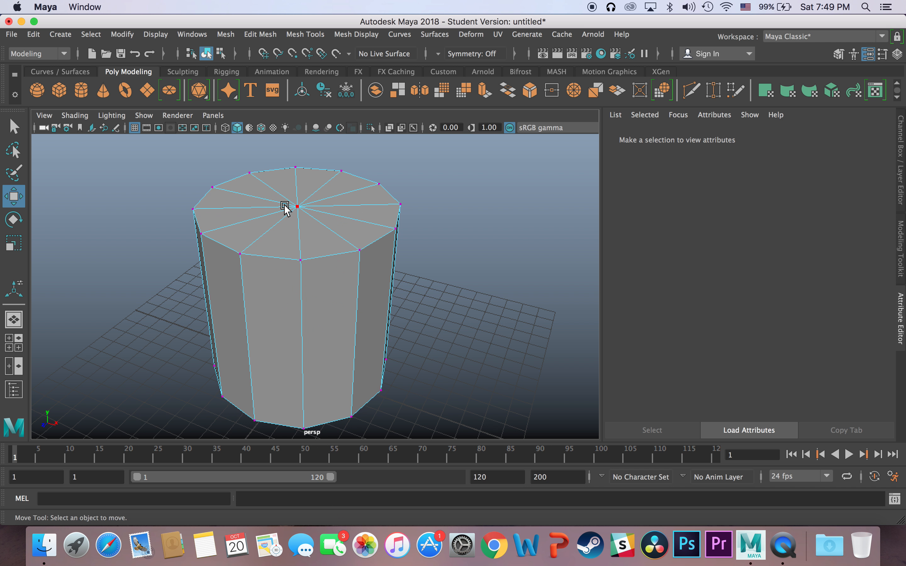
left_click(290, 205)
left_click_drag(290, 205, 318, 317, "alt")
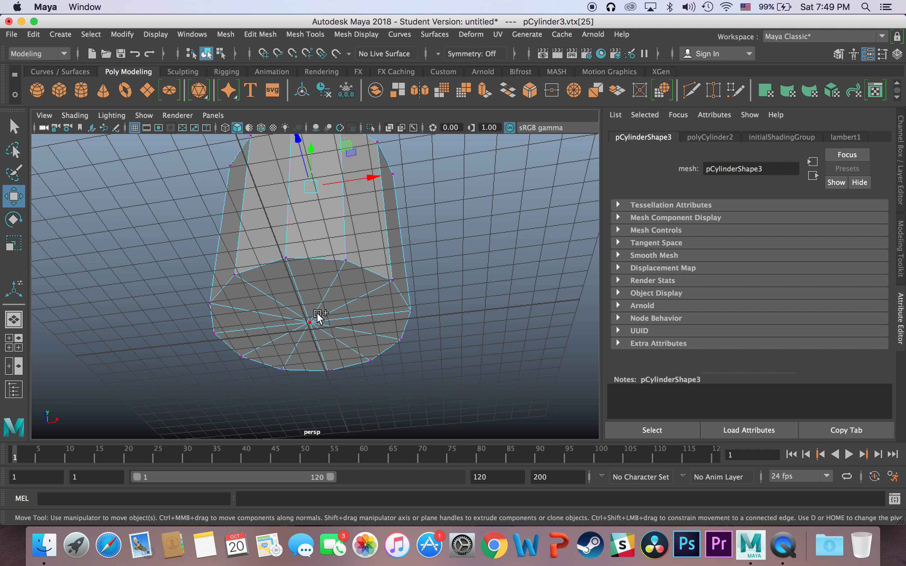
left_click_drag(343, 271, 332, 317, "alt")
left_click(226, 35)
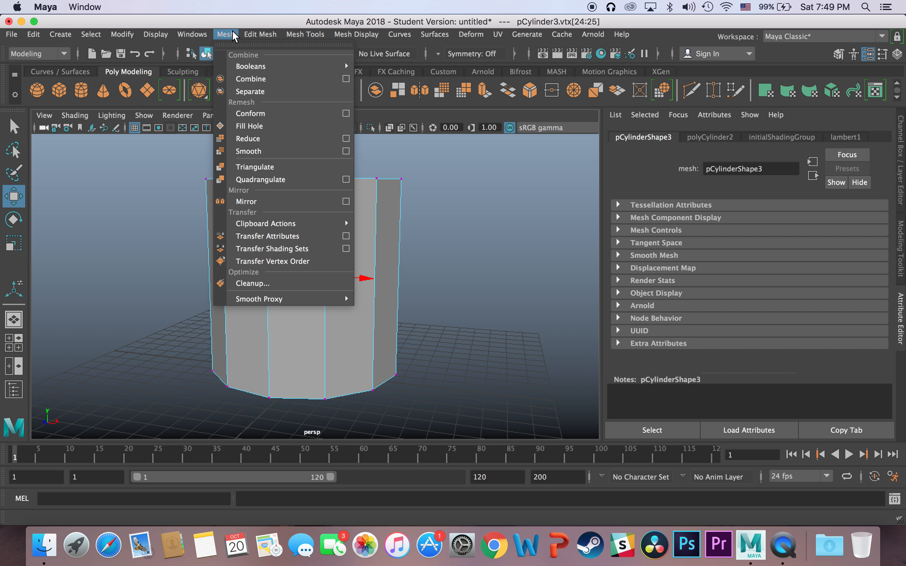
mouse_move(250, 34)
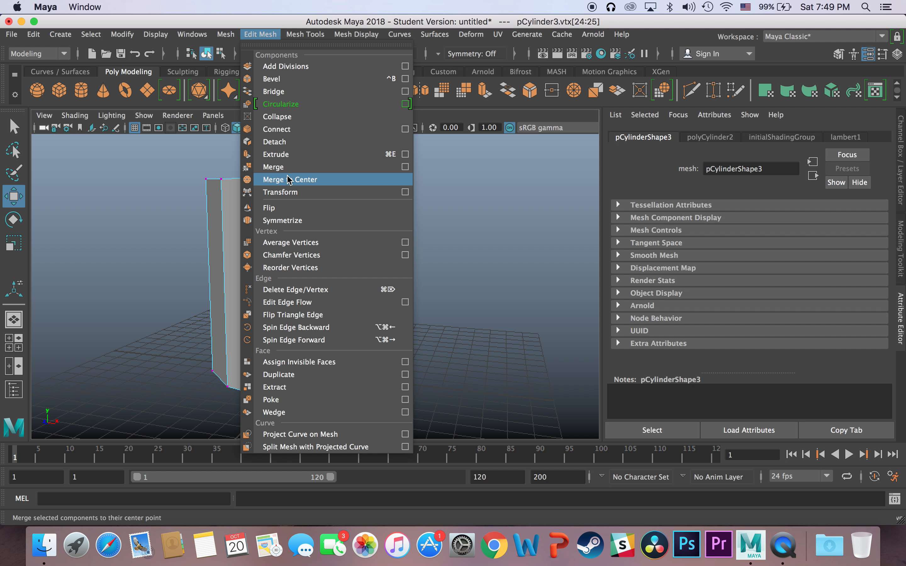
left_click(292, 255)
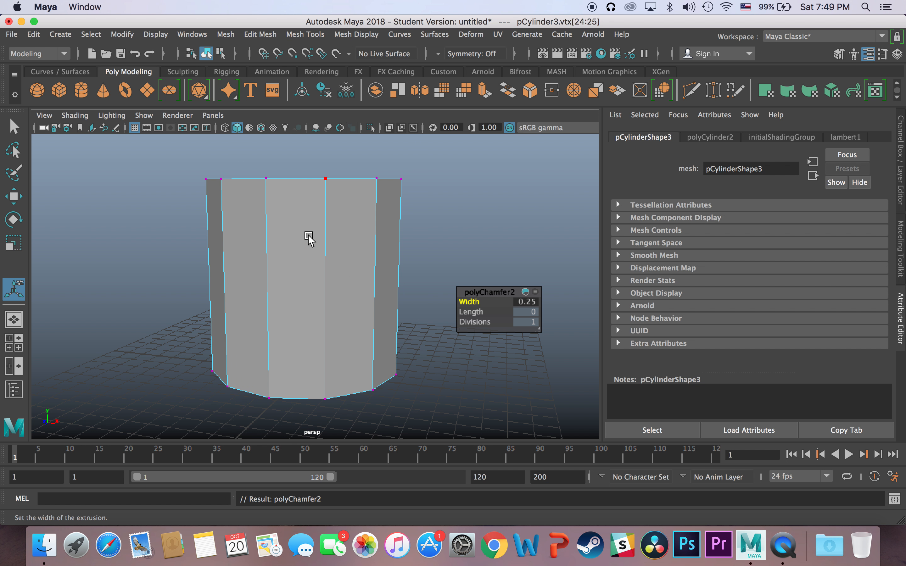
left_click_drag(307, 236, 296, 272, "alt")
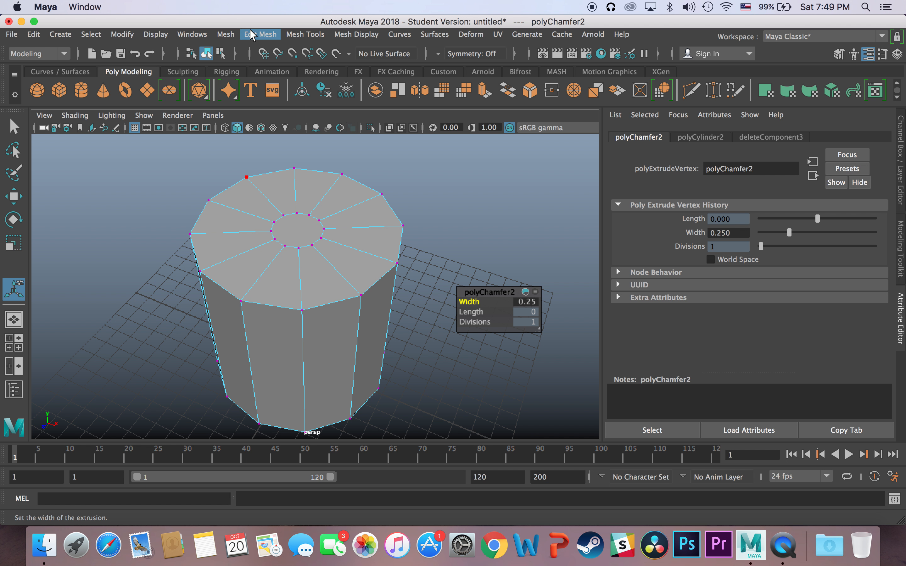
Insert an edge loop on the top cap close to its outer rim.
left_click(304, 34)
left_click(332, 129)
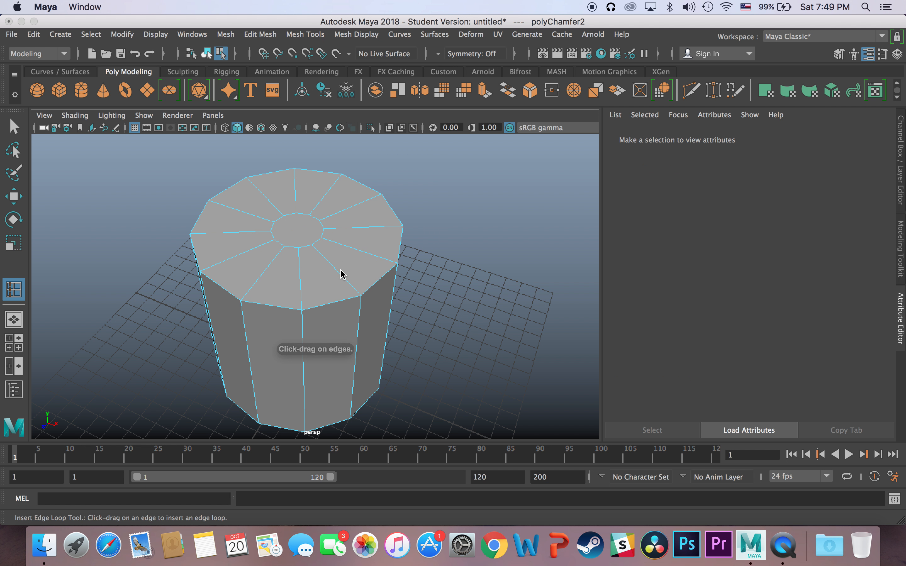
left_click_drag(350, 290, 351, 290)
Extrude the top cap's faces inside the rim loop down to local Z -9.016 in wireframe display, and return to object selection.
right_click_drag(346, 267, 345, 240)
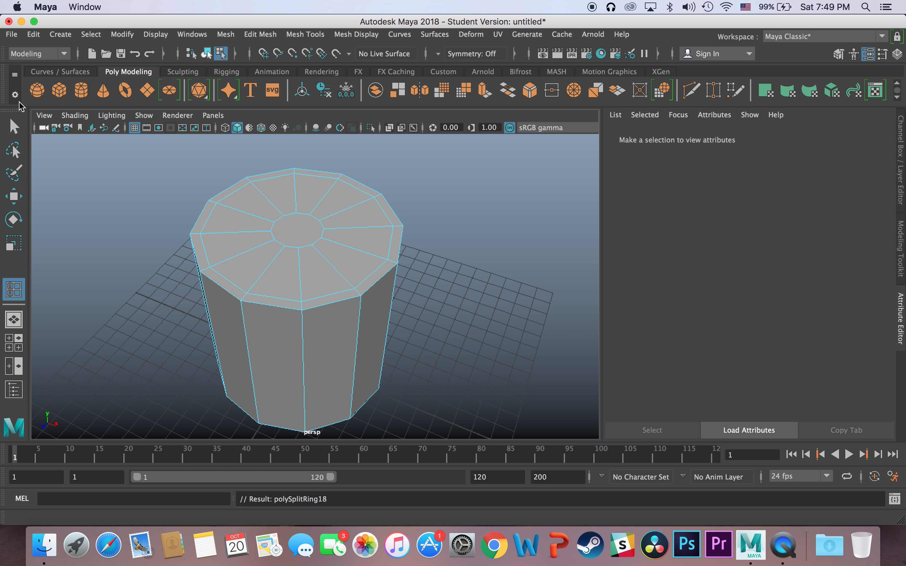
key("q")
left_click(322, 275)
left_click(320, 269)
double_click(348, 256, "shift")
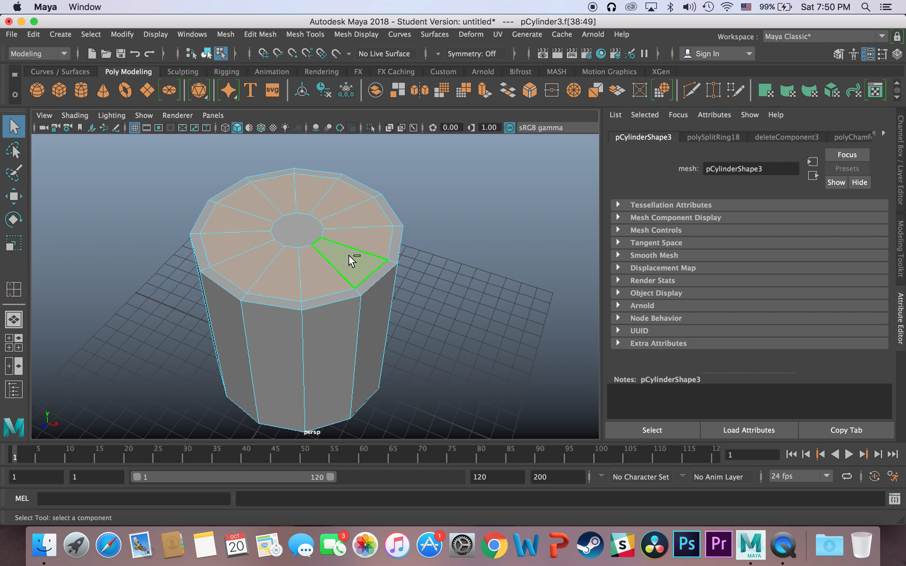
left_click(285, 224, "shift")
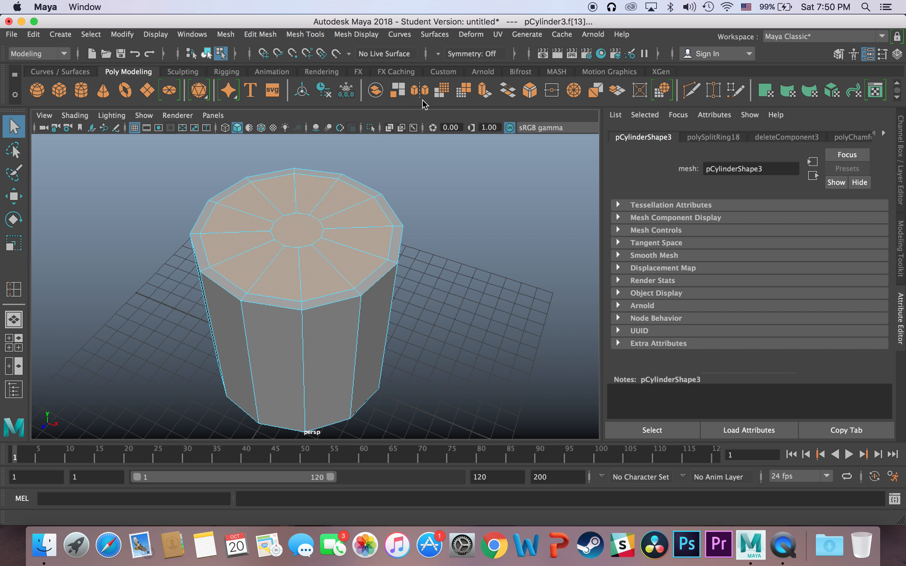
left_click(478, 91)
left_click_drag(295, 192, 346, 237)
key("4")
left_click_drag(301, 281, 296, 308)
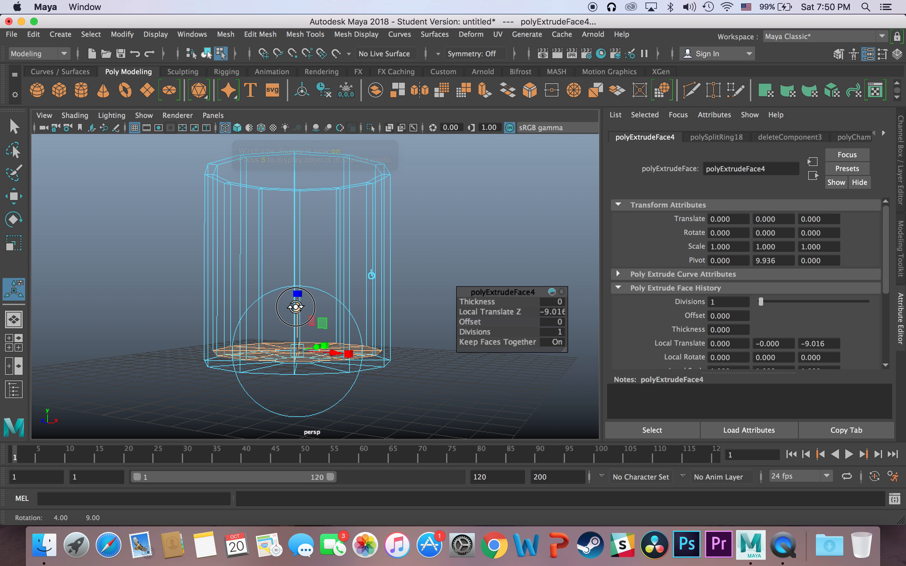
left_click_drag(293, 147, 296, 174, "alt")
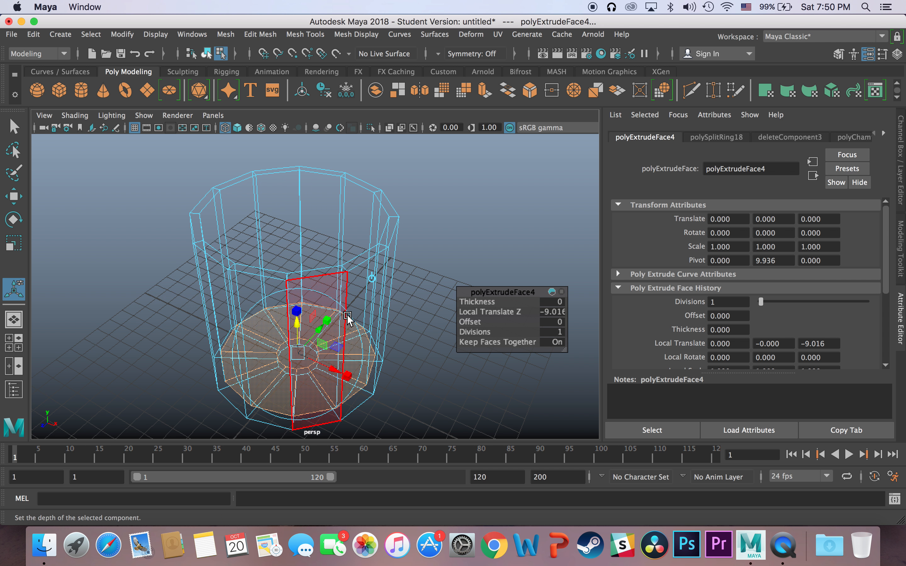
right_click_drag(352, 207, 412, 188)
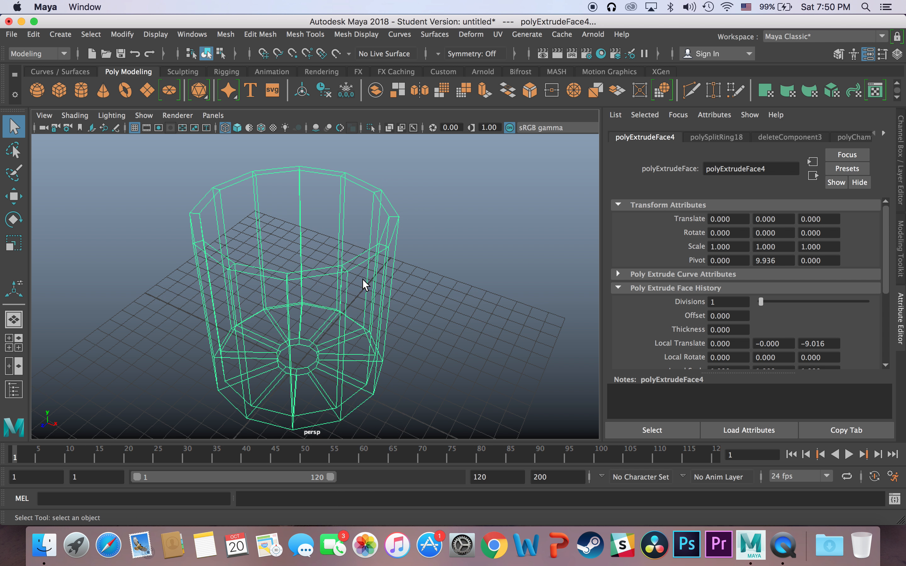
Return to shaded display, set the cylinder's Rotate Y to 45 and freeze its transformations.
key("5")
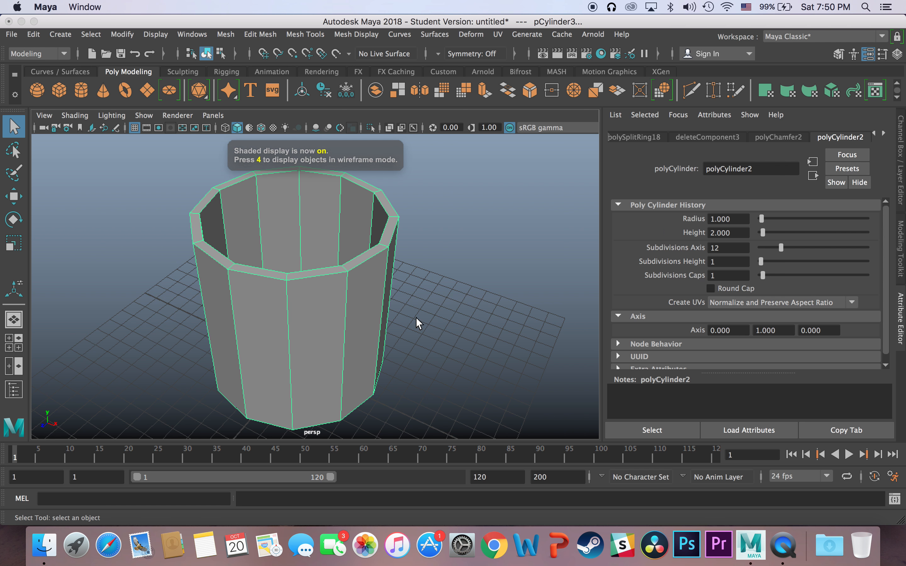
left_click_drag(418, 323, 386, 325, "alt")
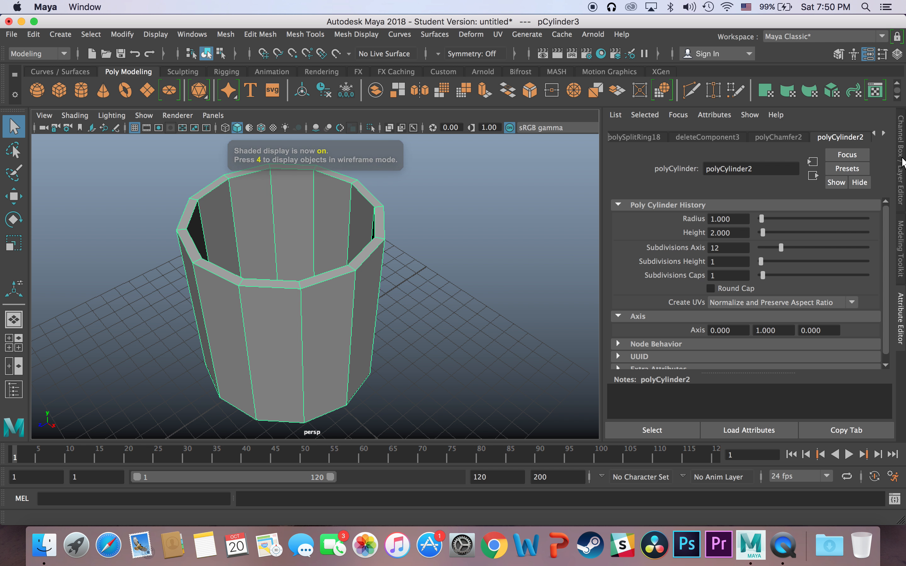
key("ctrl+a")
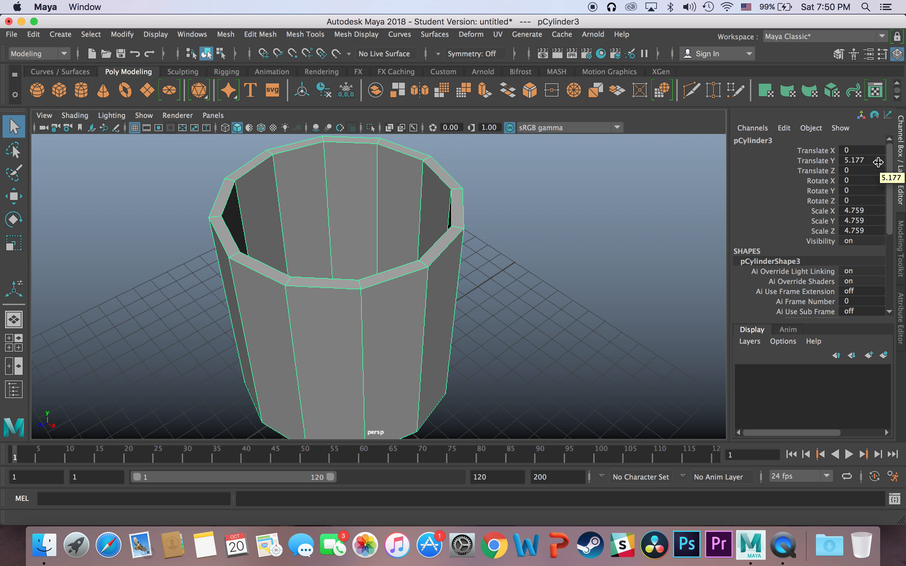
left_click(866, 191)
type("45")
key("Return")
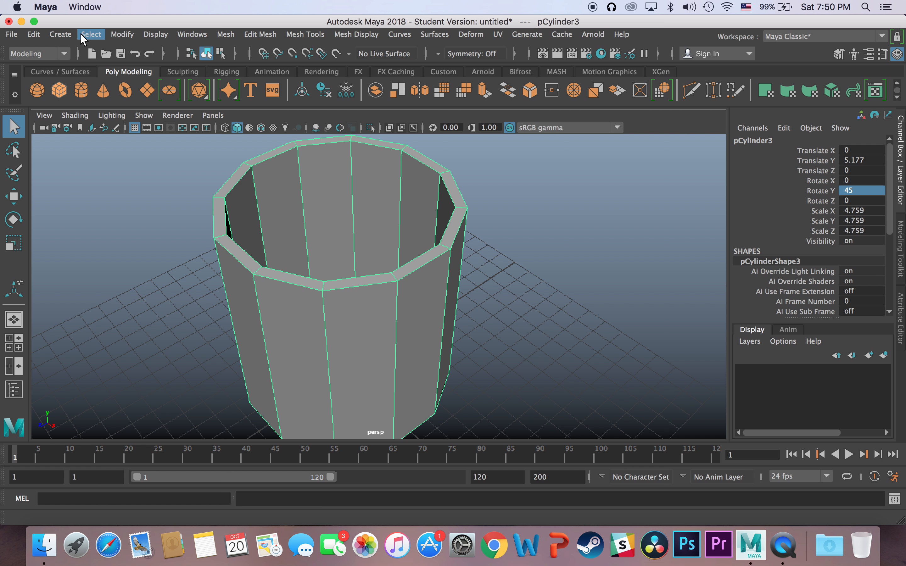
left_click(117, 34)
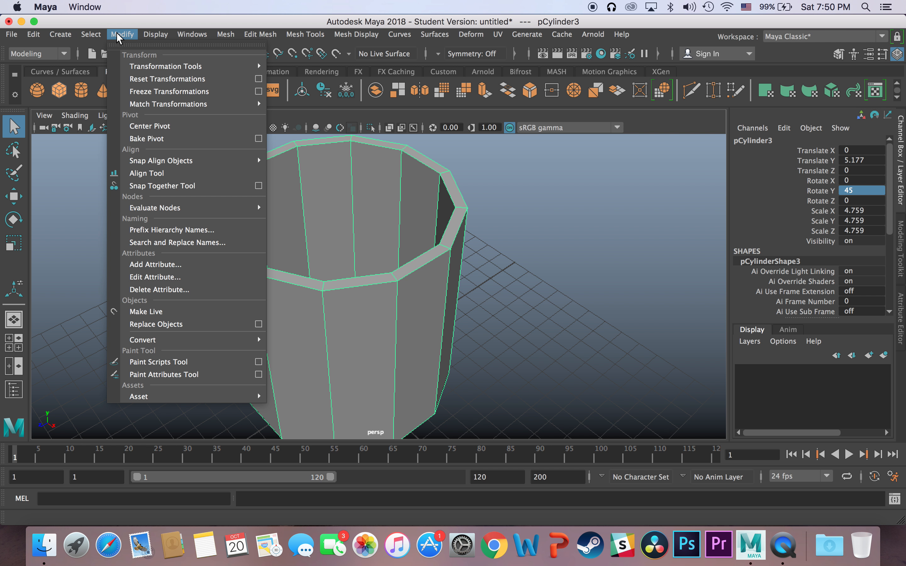
left_click(140, 91)
left_click_drag(312, 381, 284, 334, "alt")
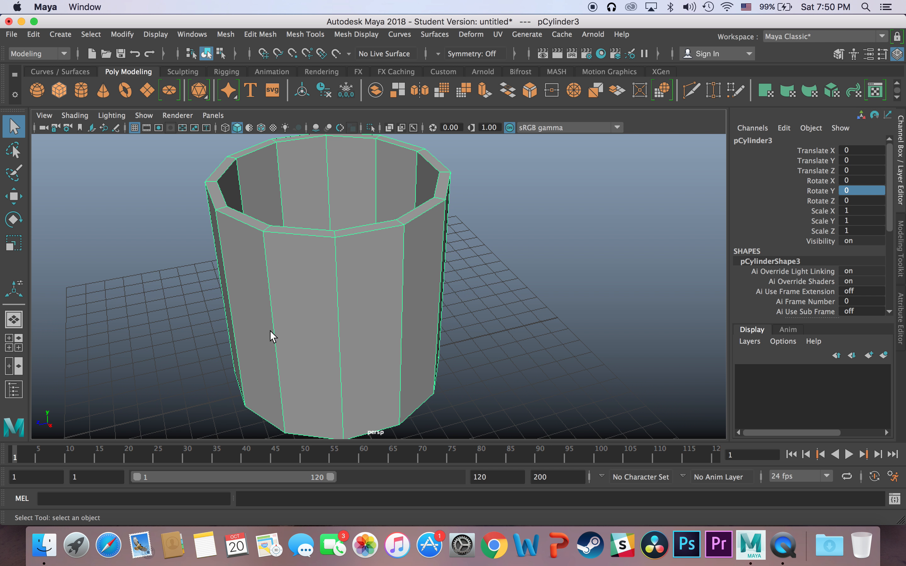
Insert four horizontal edge loops around the mug body in the side view, two near the rim and two near the base.
key("space")
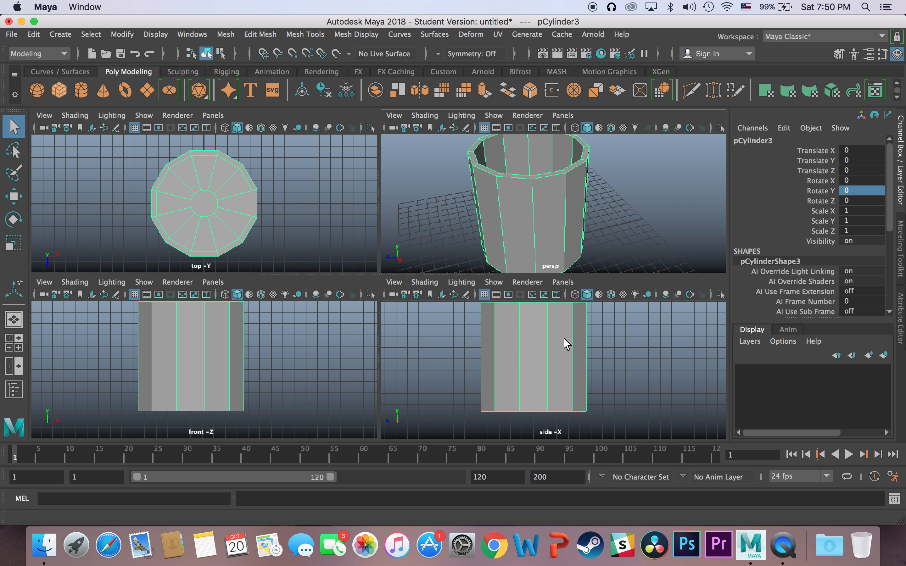
key("space")
middle_click_drag(457, 242, 419, 262, "alt")
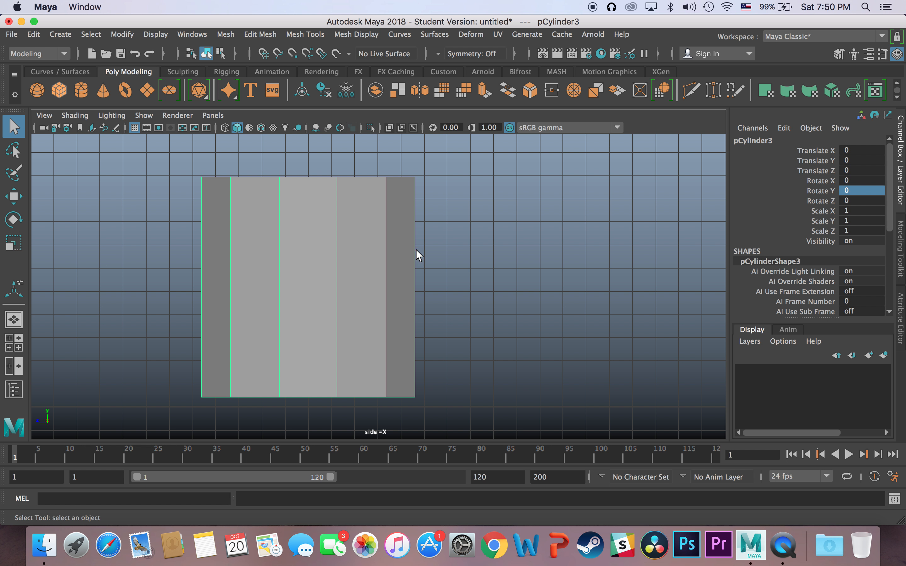
left_click(295, 34)
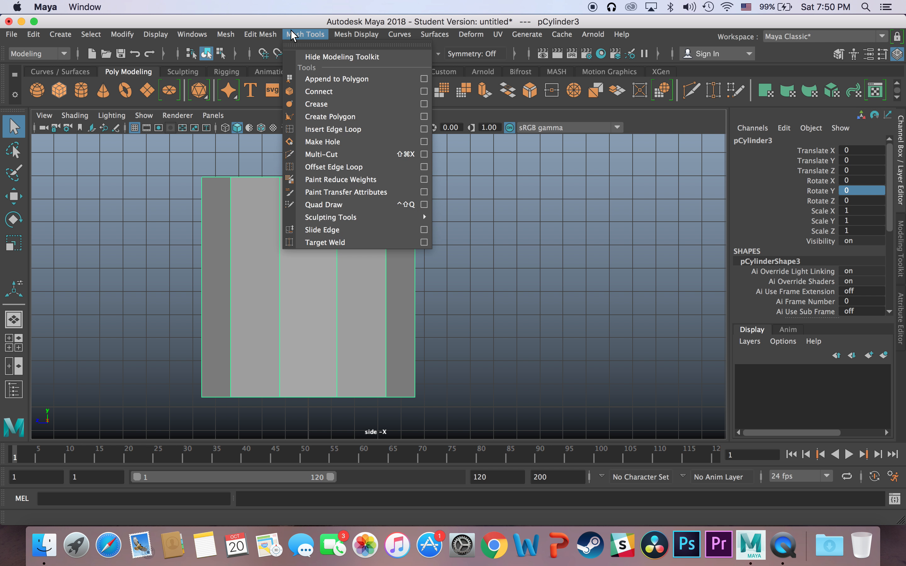
left_click(316, 129)
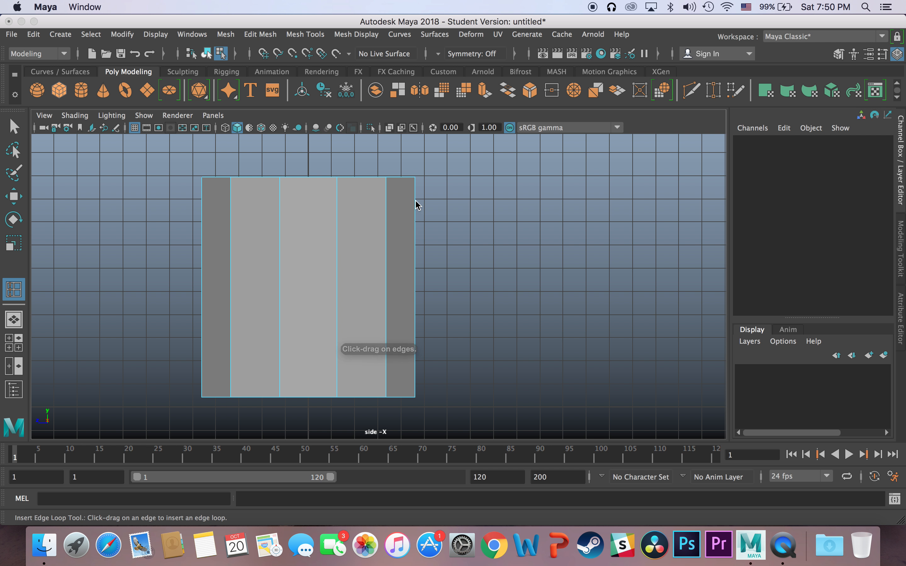
left_click_drag(416, 202, 416, 222)
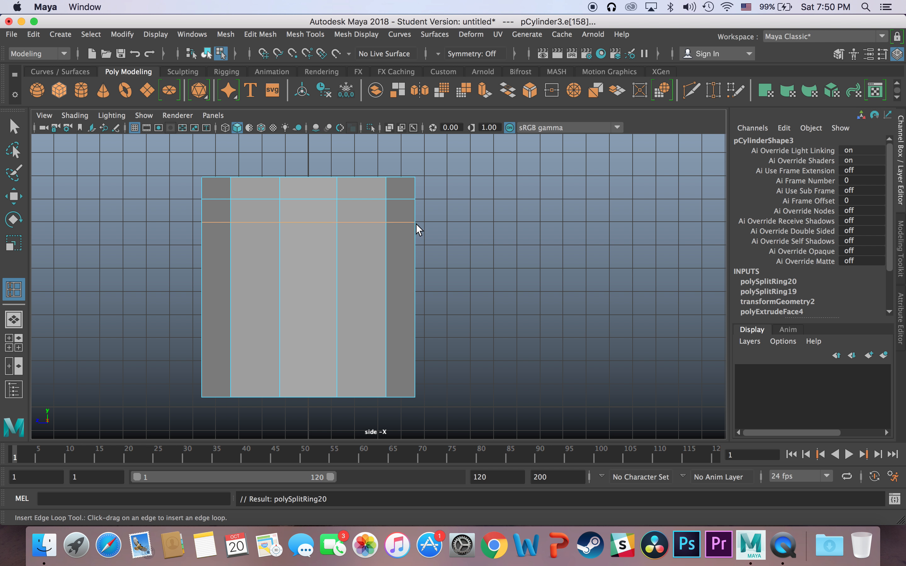
left_click_drag(416, 360, 416, 362)
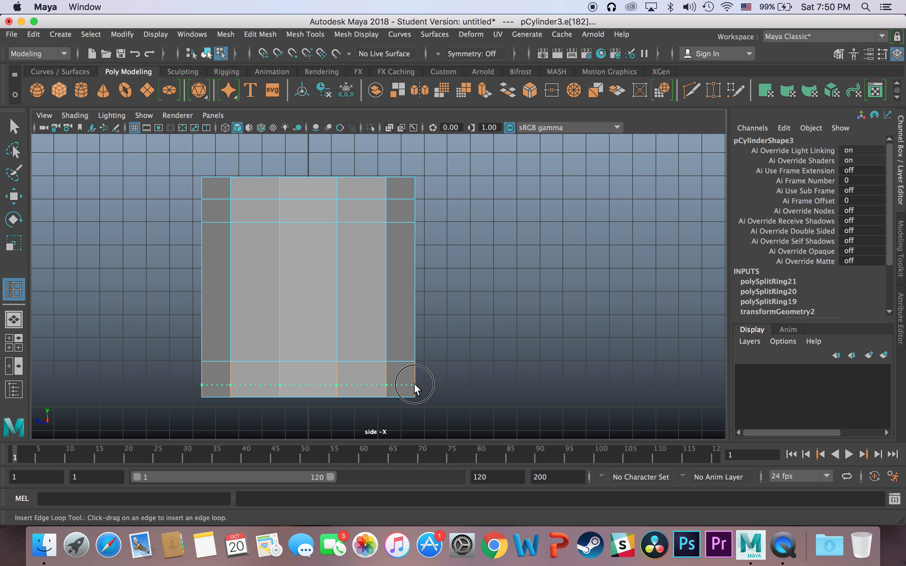
left_click(414, 385)
key("q")
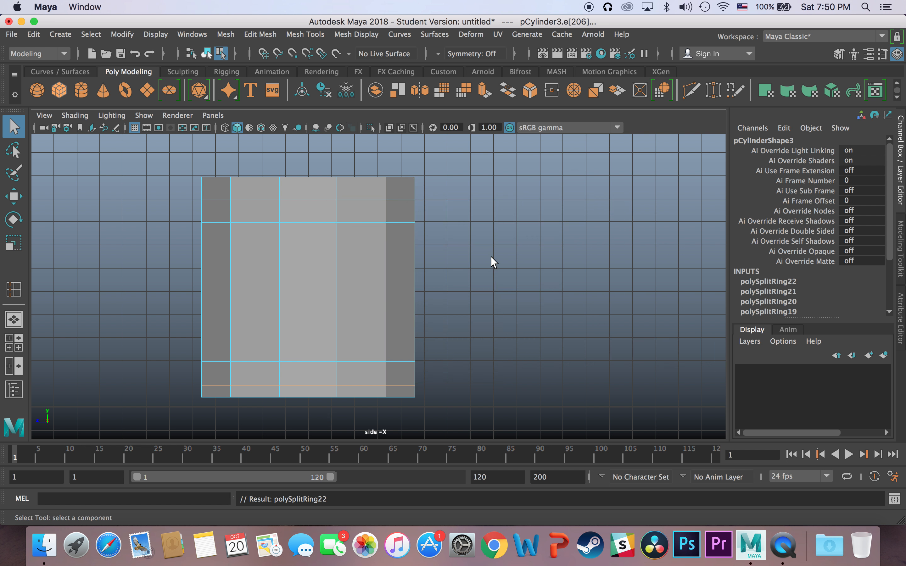
Extrude the upper and lower faces between the loop pairs on one side outward to a Local Translate Z of 2.424.
key("space")
key("space")
mouse_move(480, 308)
left_mouse_down("alt")
mouse_move(462, 320)
mouse_move(485, 303)
left_mouse_up("alt")
right_click_drag(427, 208, 433, 246)
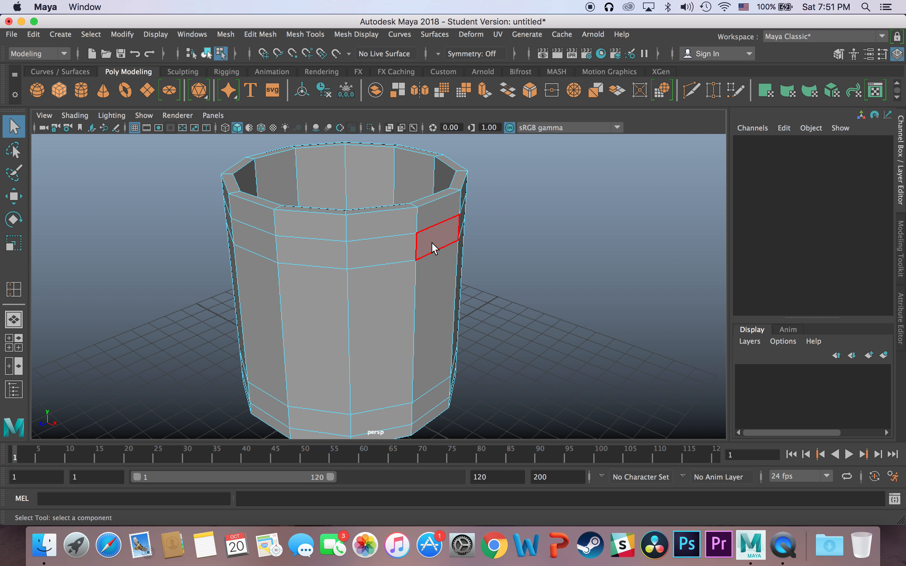
left_click(432, 247)
left_click(431, 403, "shift")
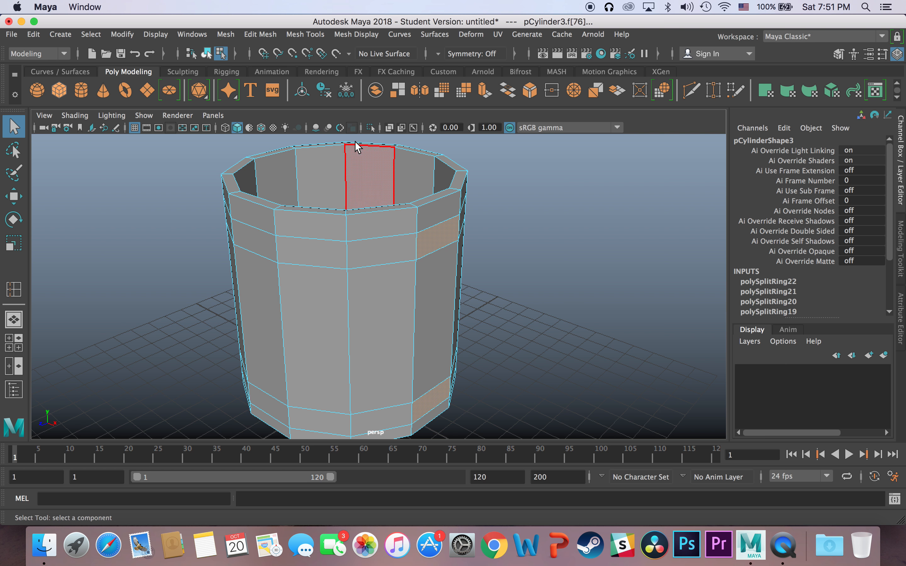
left_click(487, 93)
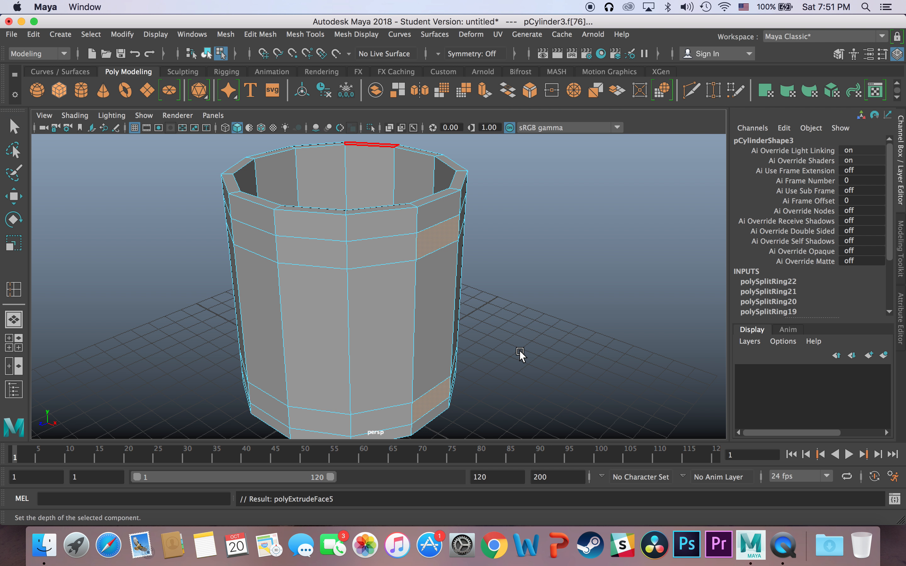
left_click_drag(512, 325, 488, 338, "alt")
left_click_drag(434, 295, 485, 337)
left_click_drag(484, 337, 451, 260, "alt")
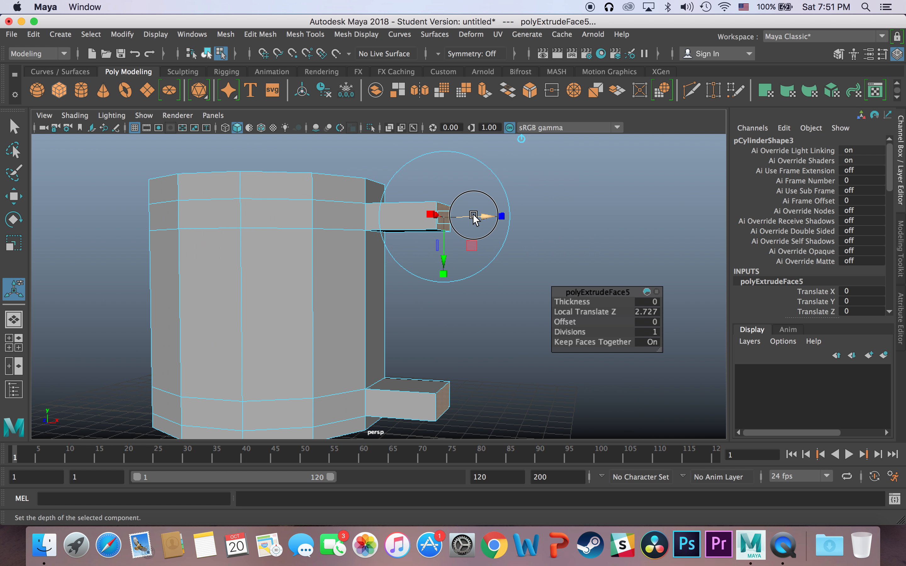
left_click_drag(474, 219, 479, 209)
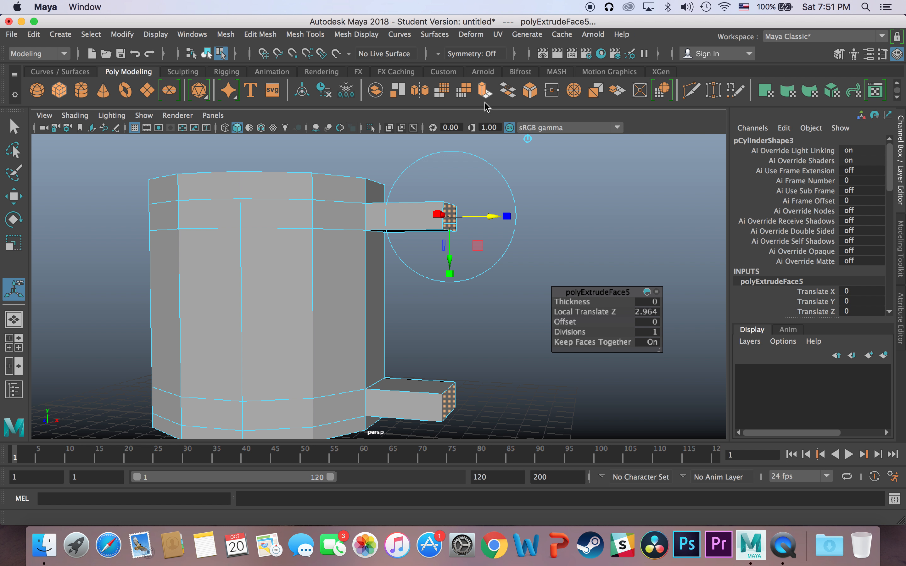
left_click_drag(494, 218, 479, 217)
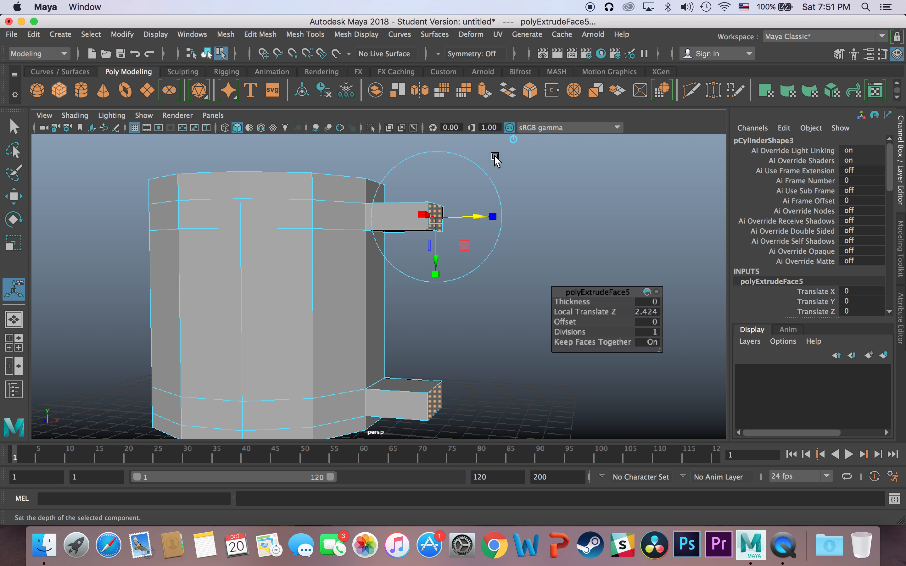
Extrude the end faces of both handle stubs outward again by a short segment.
left_click(490, 96)
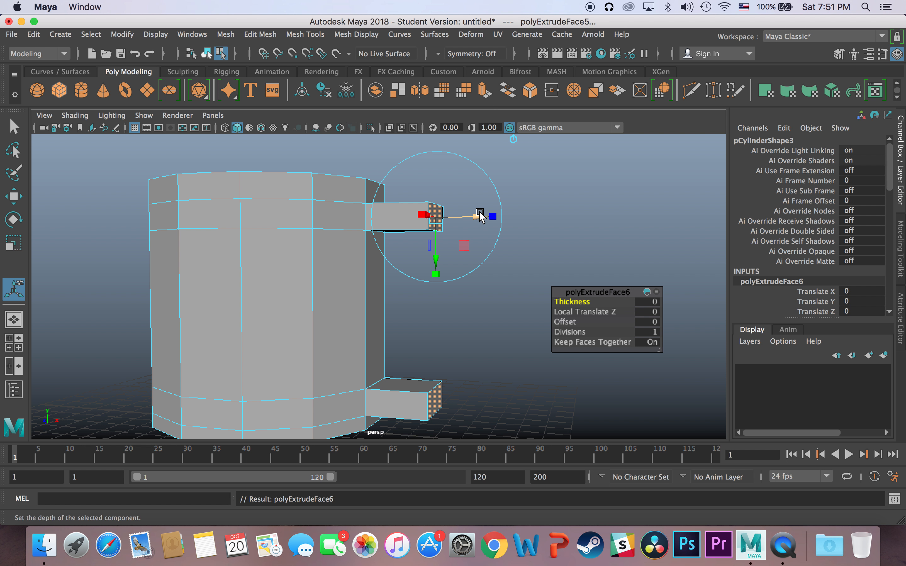
left_click_drag(487, 216, 505, 217)
left_click_drag(479, 284, 410, 277, "alt")
left_click_drag(459, 224, 207, 250)
key("q")
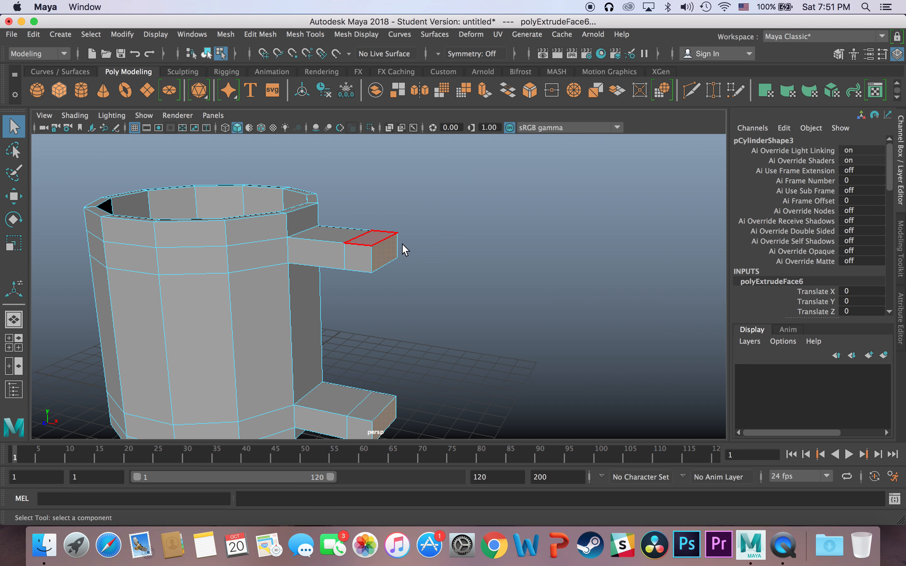
Select the upper stub's end face and set the Rotate Tool's step snap to Relative at 15.00.
left_click_drag(404, 247, 372, 259, "alt")
right_click(378, 250)
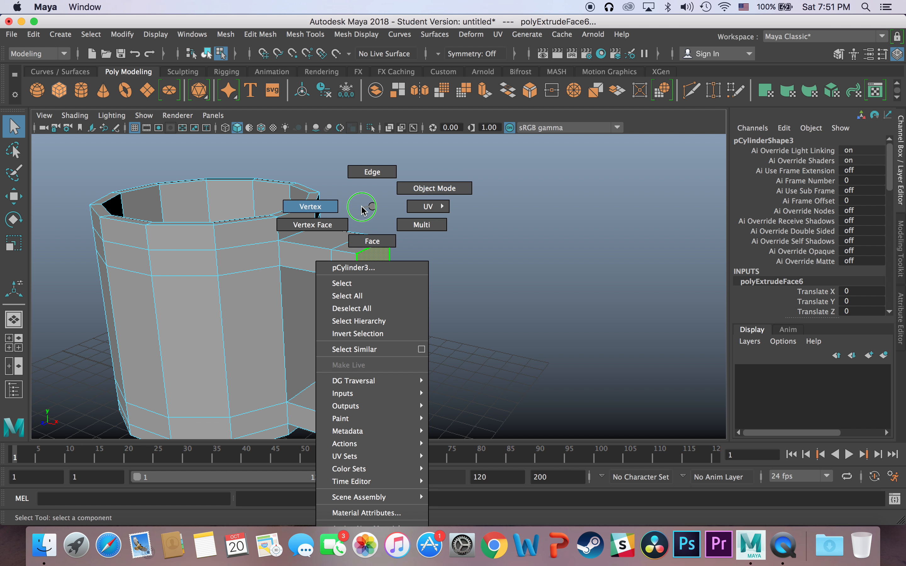
left_click(370, 242)
left_click(368, 251)
key("e")
left_click(882, 54)
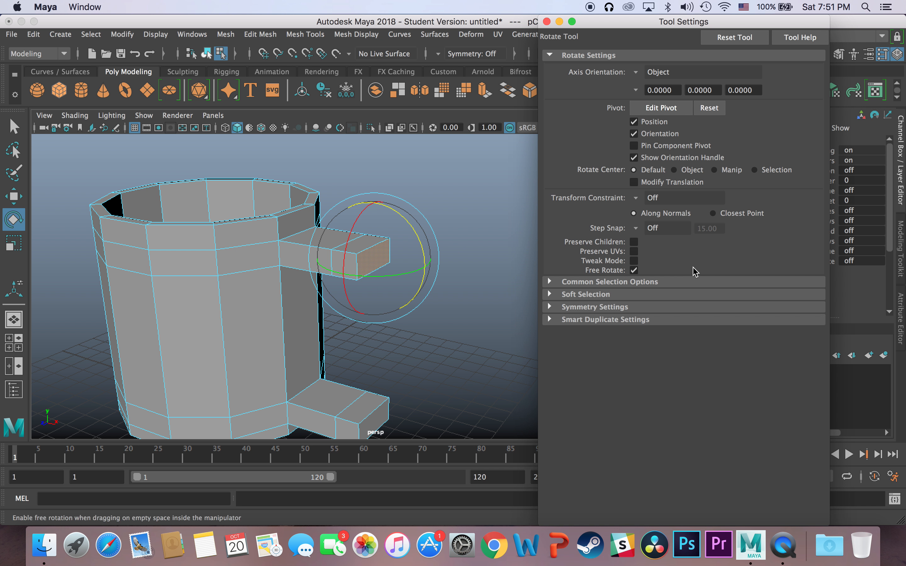
left_click(637, 228)
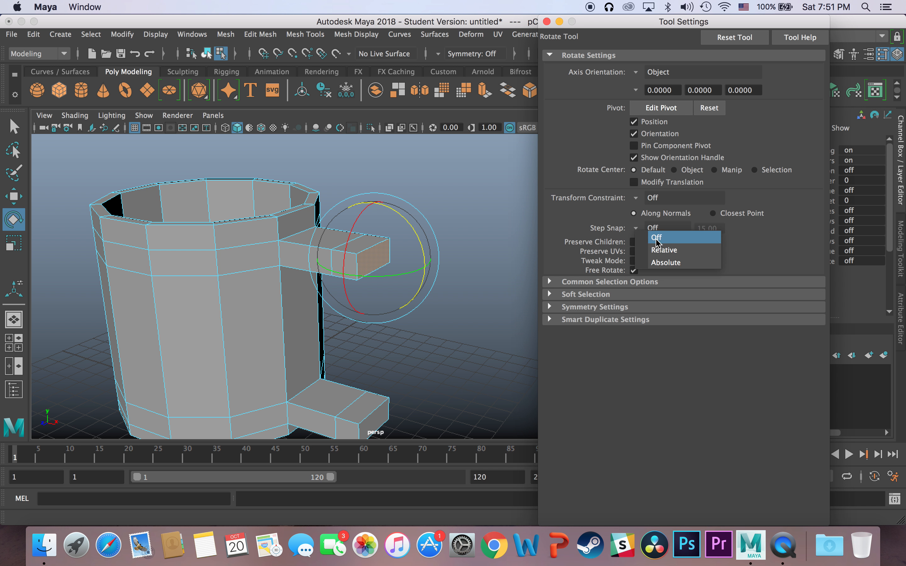
left_click(664, 250)
Rotate the upper stub's end face downward and the lower stub's end face upward in snapped steps.
left_click_drag(399, 303, 418, 289, "alt")
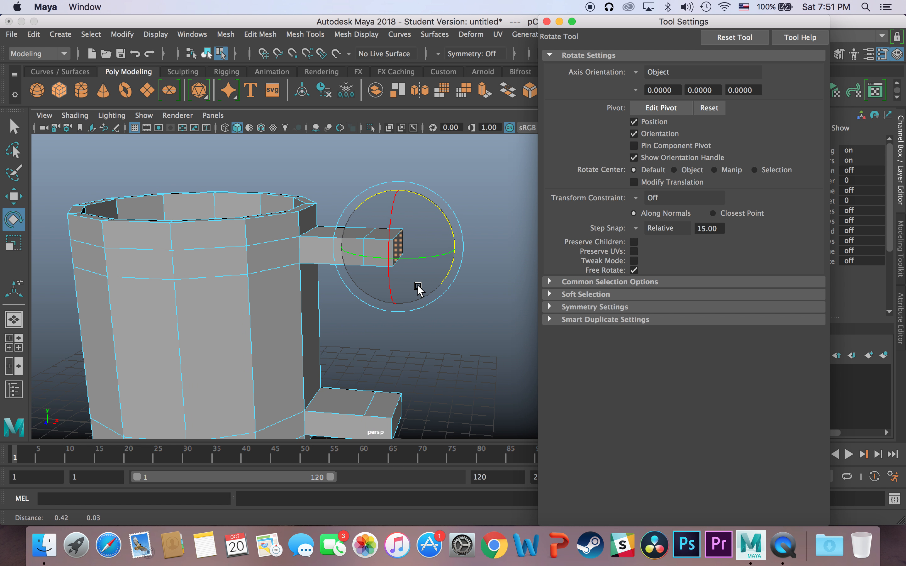
left_click_drag(441, 210, 447, 247)
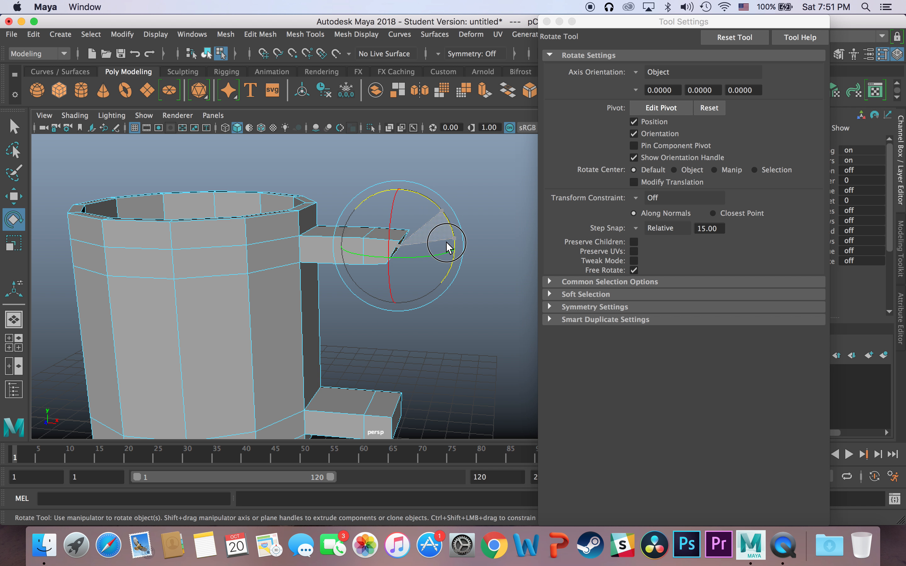
left_click_drag(428, 292, 445, 273)
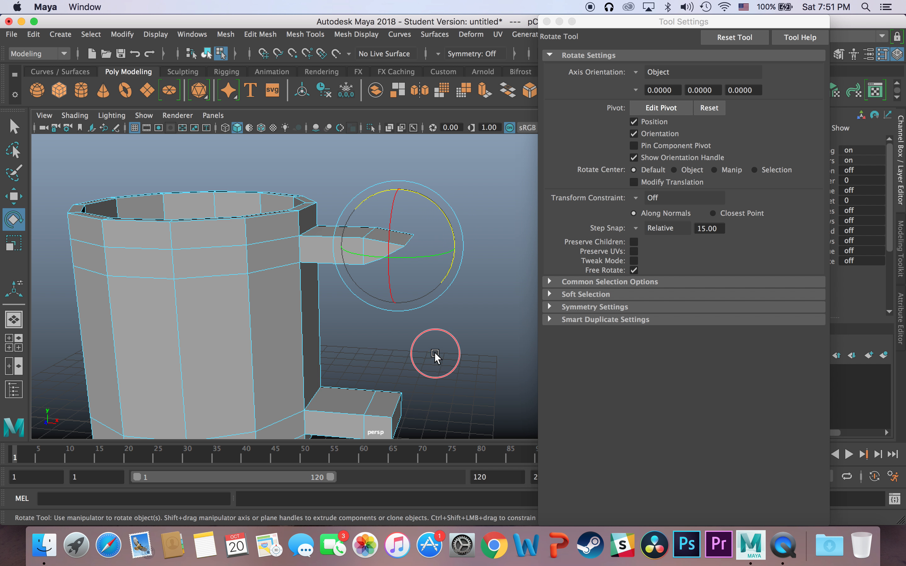
left_click_drag(434, 356, 413, 342, "alt")
left_click(396, 392)
left_click_drag(441, 378, 419, 348)
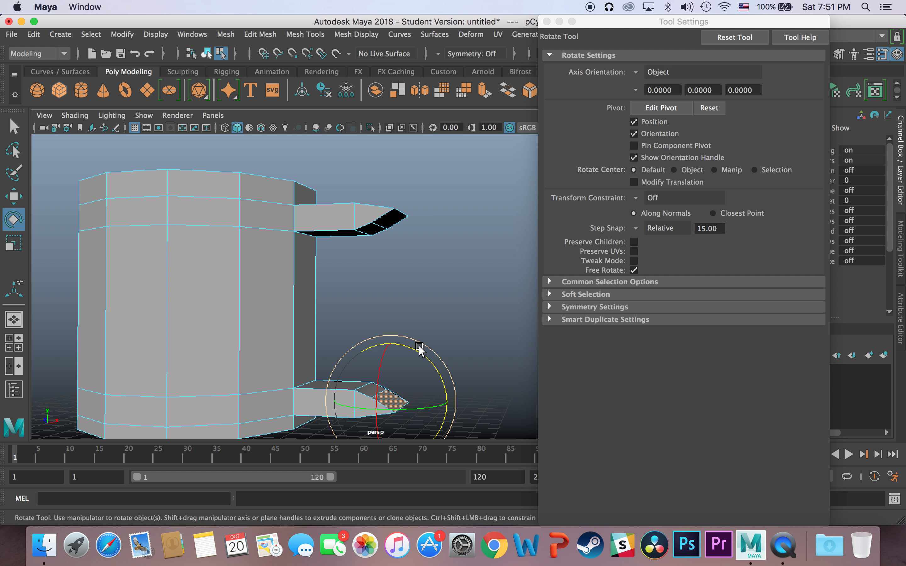
Select both angled end faces and scale them along Y to pull the handle ends toward each other.
left_click(14, 127)
left_click(393, 216)
left_click_drag(391, 402, 524, 284, "alt")
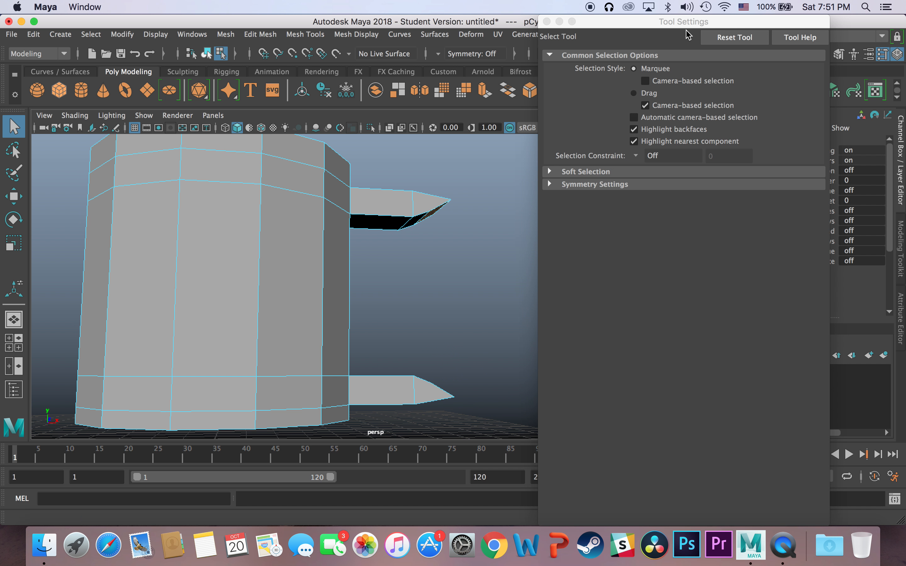
left_click(546, 24)
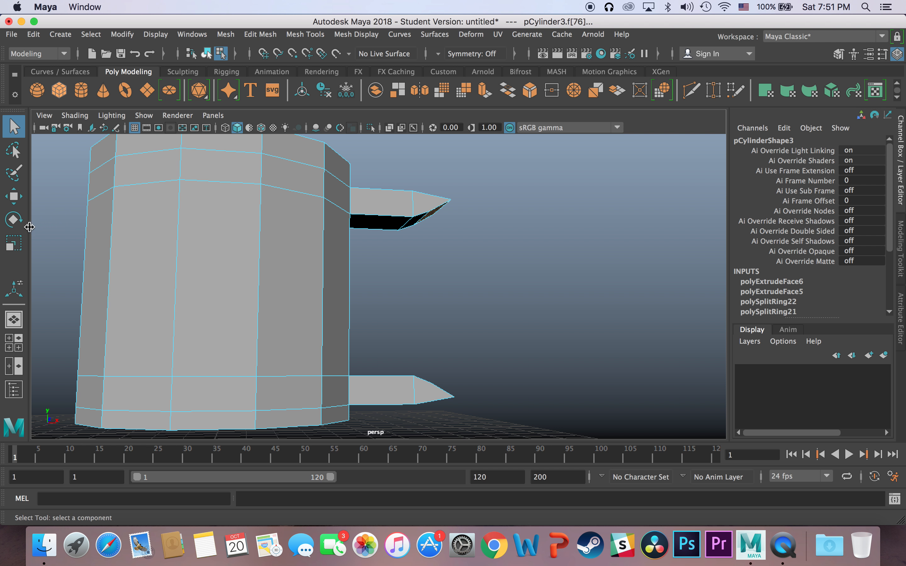
left_click(14, 243)
left_click_drag(432, 243, 373, 286)
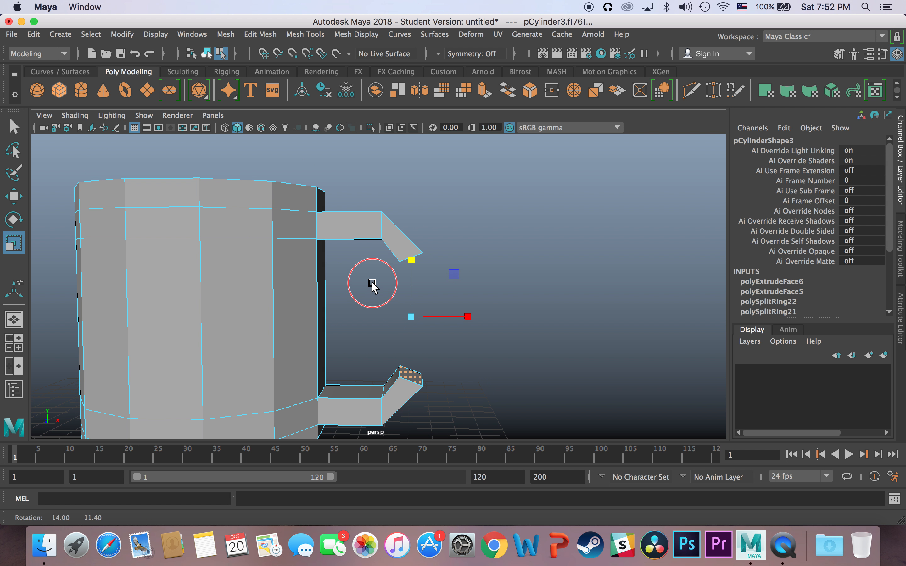
Delete the two end faces and bridge their open border edges to close the handle.
left_click(416, 341)
right_click_drag(418, 390, 410, 150)
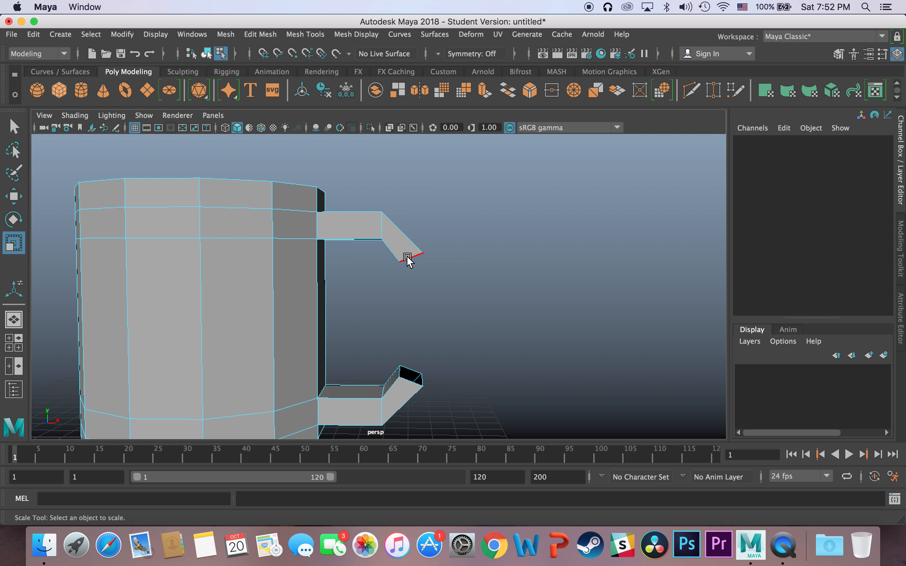
left_click(407, 258)
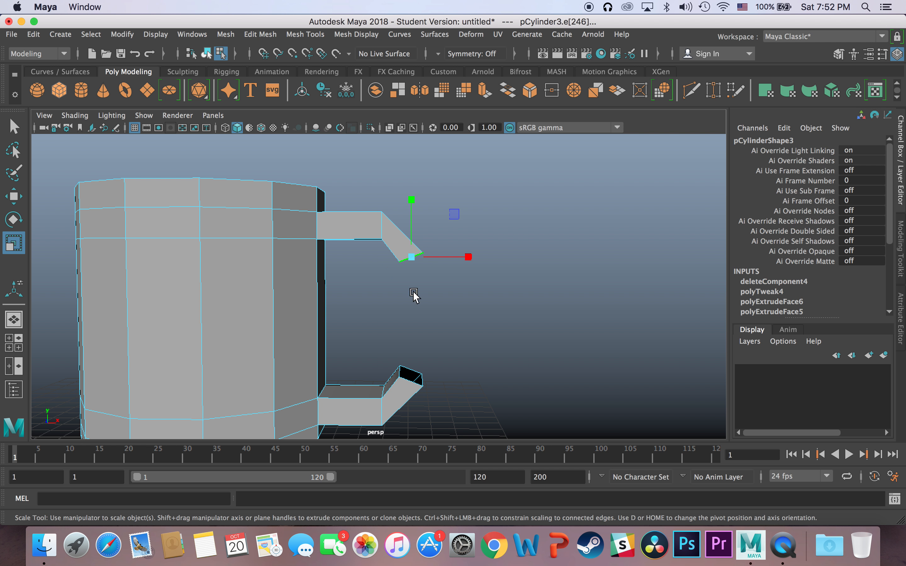
left_click(410, 381, "shift")
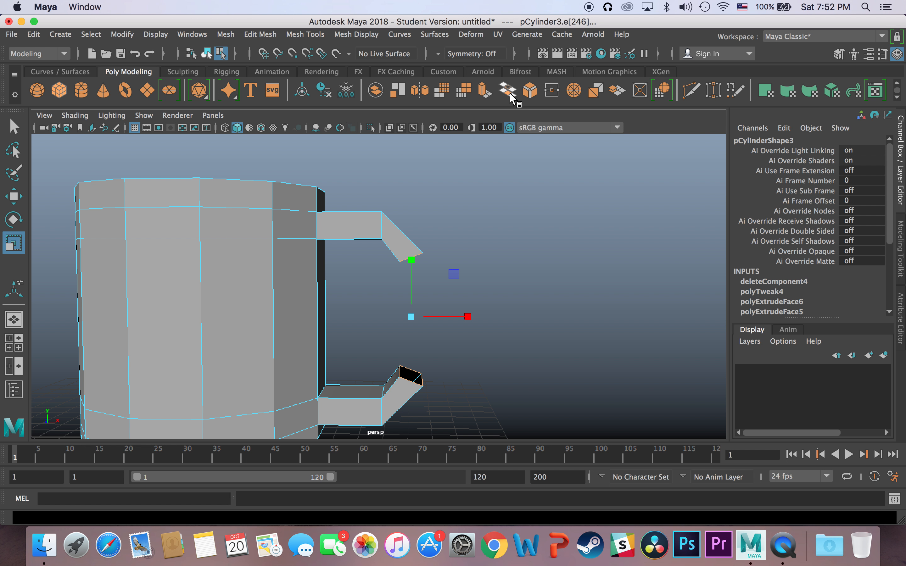
left_click(509, 94)
left_click(413, 321)
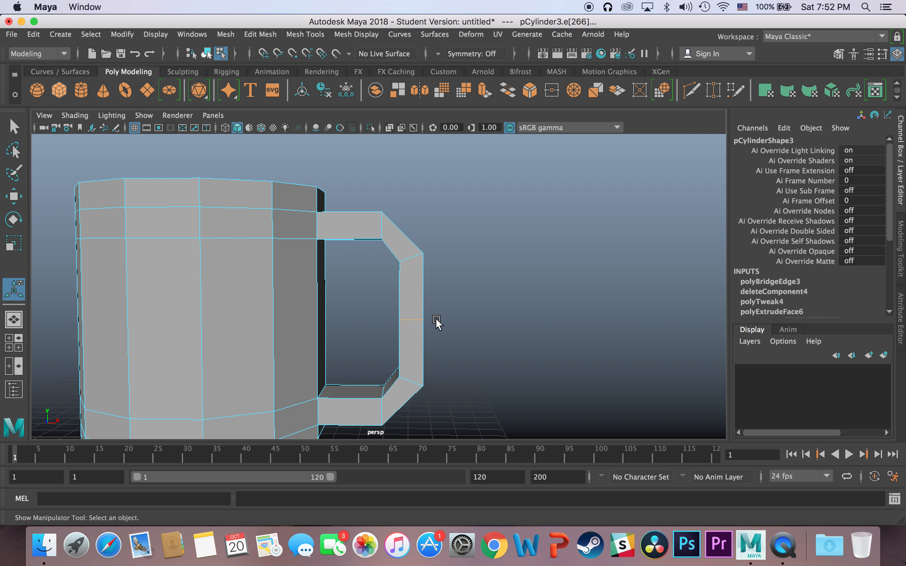
Move the handle's middle edge loop outward along X, away from the mug body.
key("w")
left_click_drag(458, 318, 479, 317)
left_click_drag(404, 314, 311, 333, "alt")
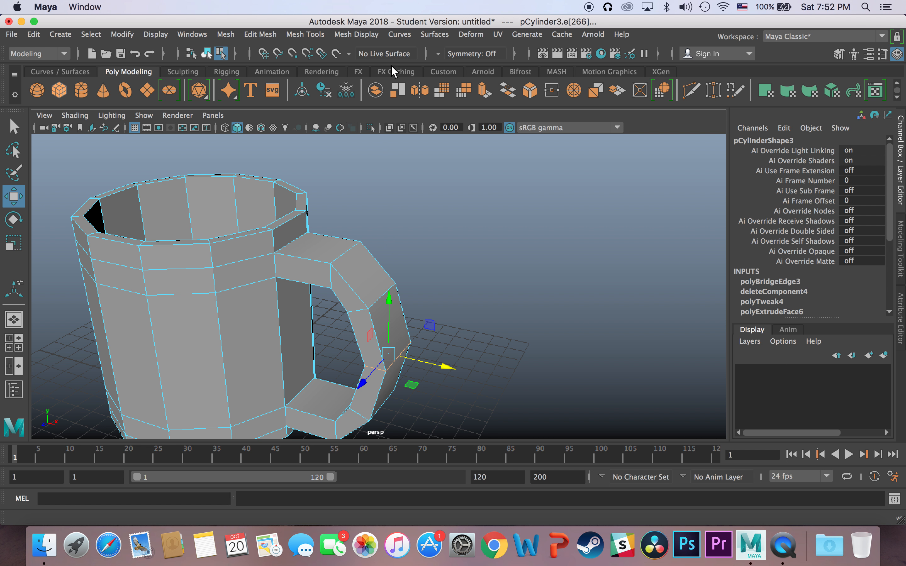
Insert an edge loop around the outer wall just below the mug's rim.
left_click(298, 34)
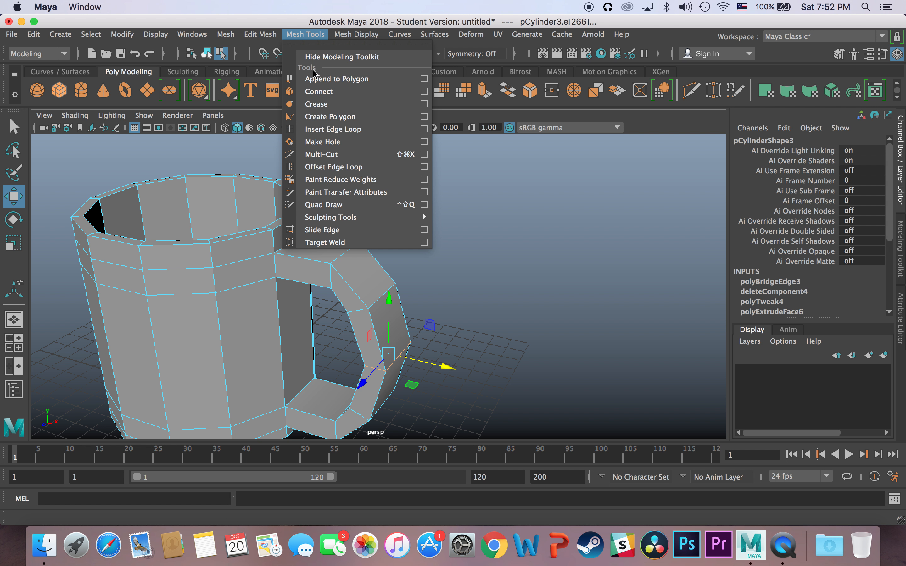
left_click(322, 135)
scroll(271, 231, "up", 3)
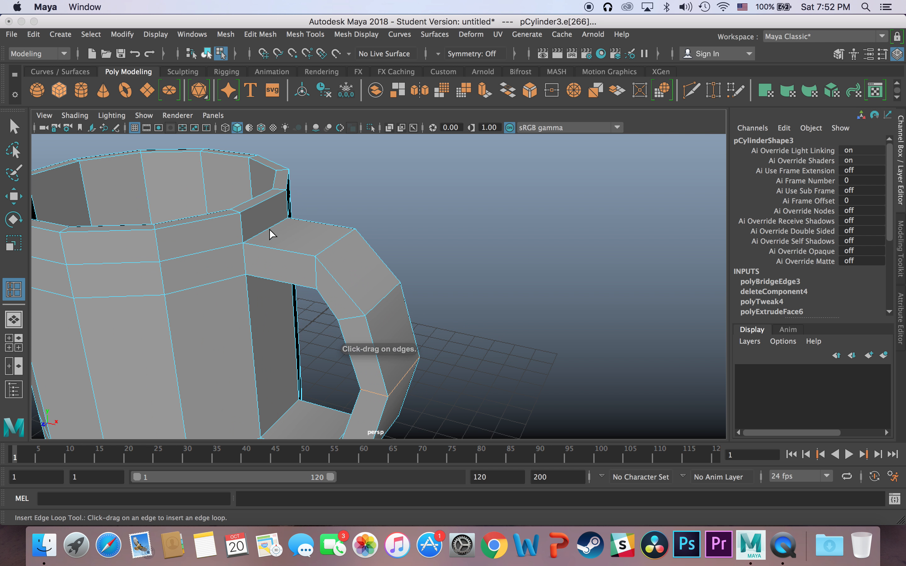
scroll(266, 212, "up", 2)
middle_click_drag(266, 212, 335, 204, "alt")
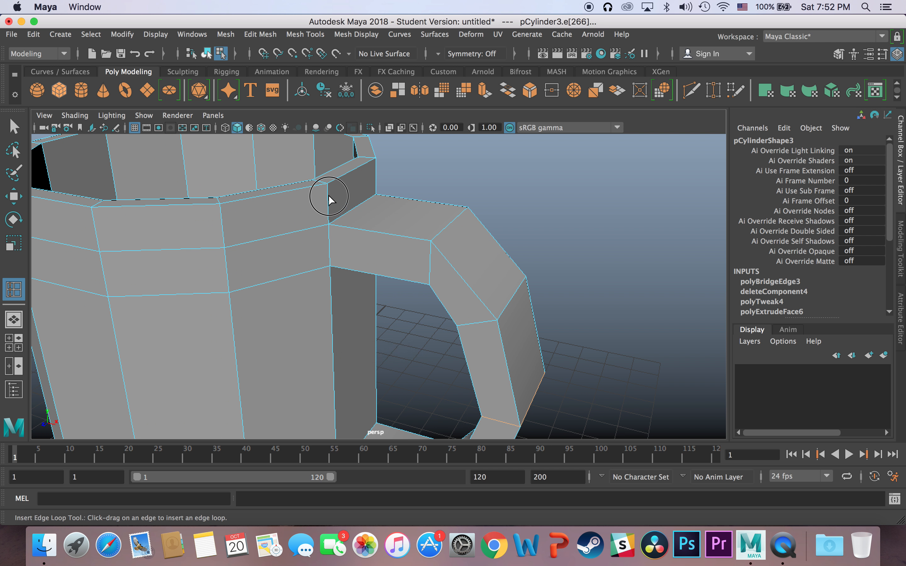
left_click_drag(328, 196, 326, 185)
scroll(348, 199, "down", 5)
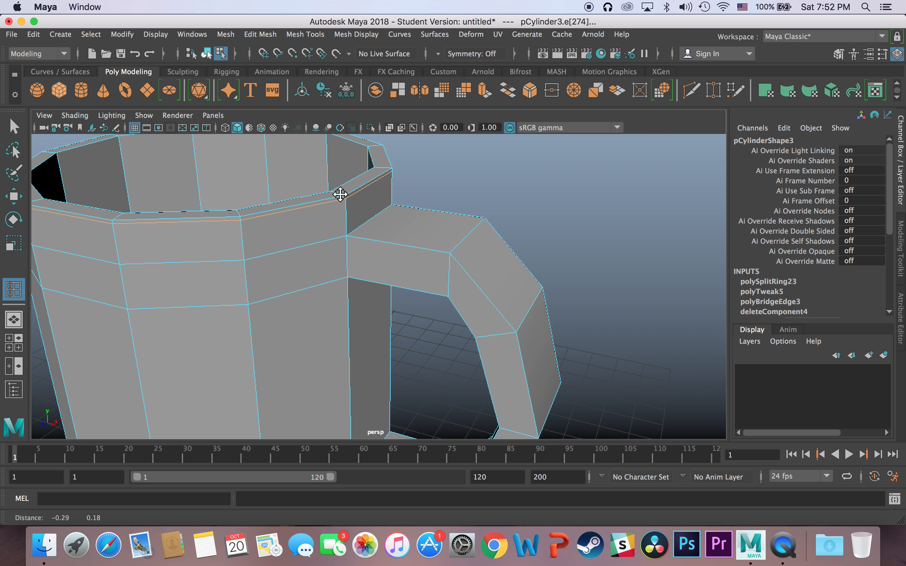
Insert edge loops near the outer and inner edges of the rim's top face and just below it on the inner wall.
scroll(367, 217, "up", 8)
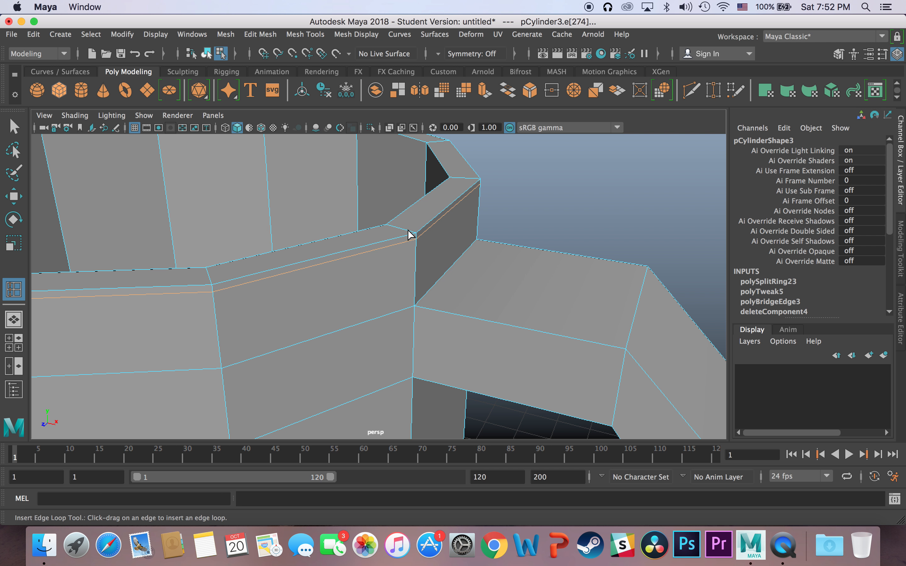
left_click(411, 233)
left_click(392, 225)
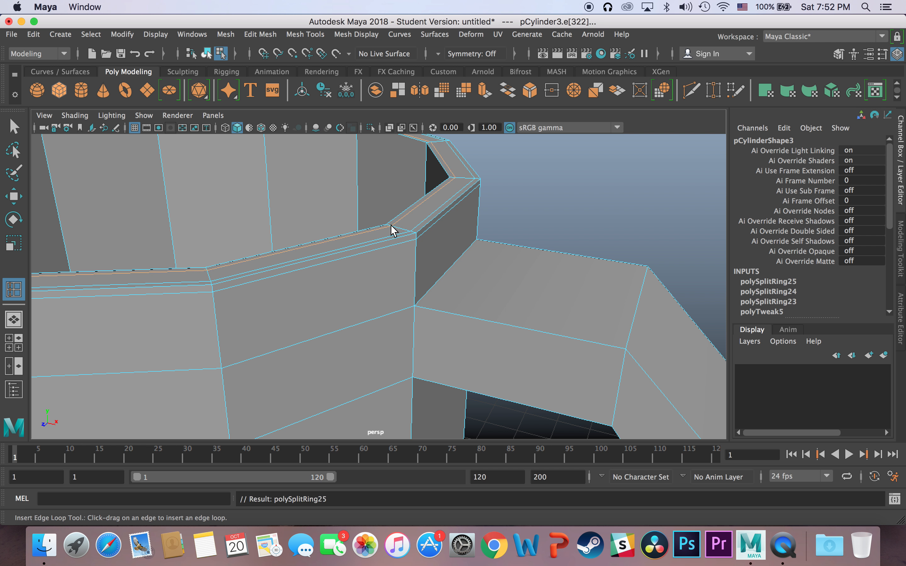
left_click(427, 147)
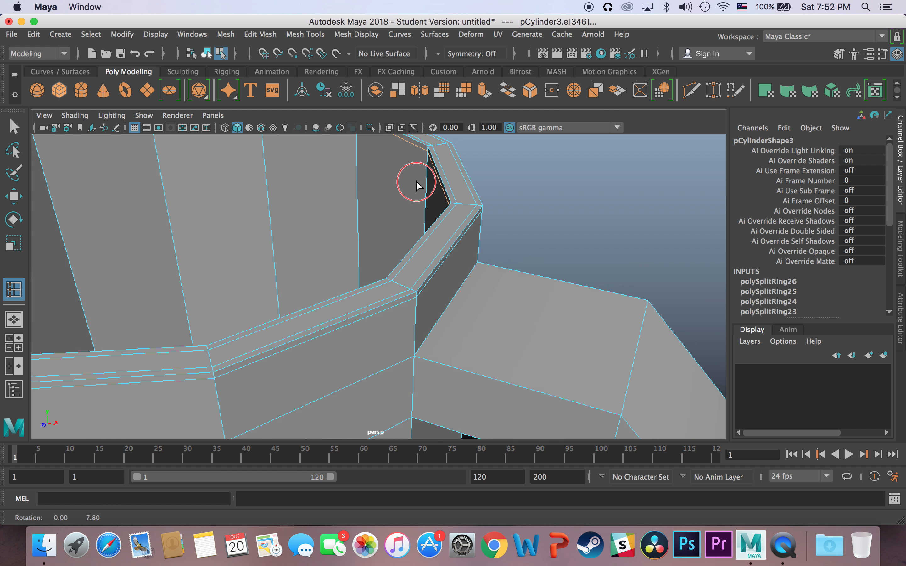
Insert supporting edge loops around the mug's inner floor corner and on both sides of its outer base edge.
left_click_drag(416, 178, 386, 293, "alt")
left_click(352, 381)
left_click(356, 372)
left_click_drag(389, 363, 374, 293, "alt")
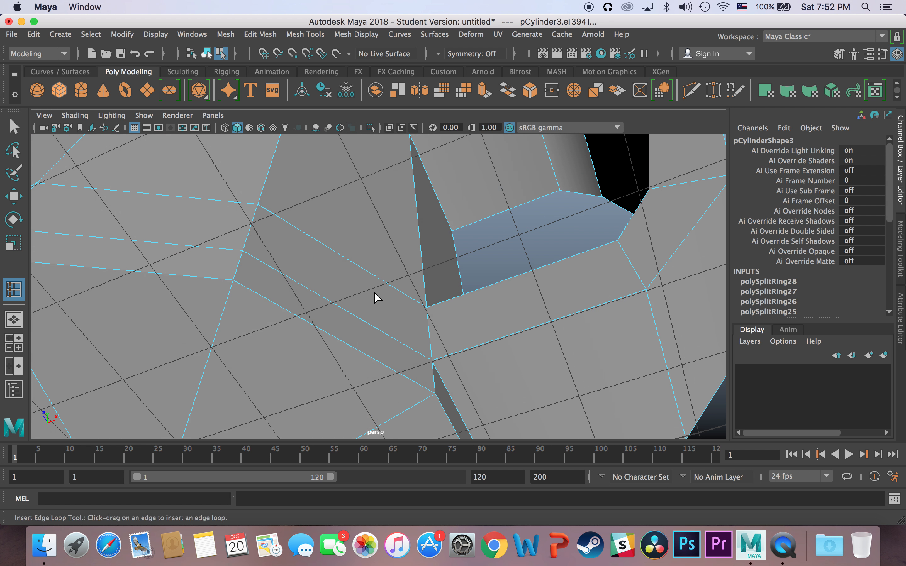
left_click(233, 287)
left_click(234, 274)
left_click_drag(299, 262, 342, 301, "alt")
middle_click_drag(342, 301, 313, 210, "alt")
Bevel the edges around the upper and lower joints where the handle meets the mug body.
left_click(17, 129)
mouse_move(421, 398)
left_mouse_down("alt")
mouse_move(412, 408)
mouse_move(413, 380)
left_mouse_up("alt")
middle_click_drag(412, 380, 331, 315, "alt")
right_click_drag(330, 368, 358, 177)
left_click(326, 379)
left_click_drag(326, 379, 256, 381, "alt")
left_click(356, 401, "shift")
left_click(298, 375, "shift")
left_click(342, 384, "shift")
left_click_drag(351, 355, 319, 398, "alt")
middle_click_drag(355, 321, 362, 453, "alt")
left_click(319, 253, "shift")
left_click(309, 218, "shift")
left_click_drag(309, 218, 473, 238, "alt")
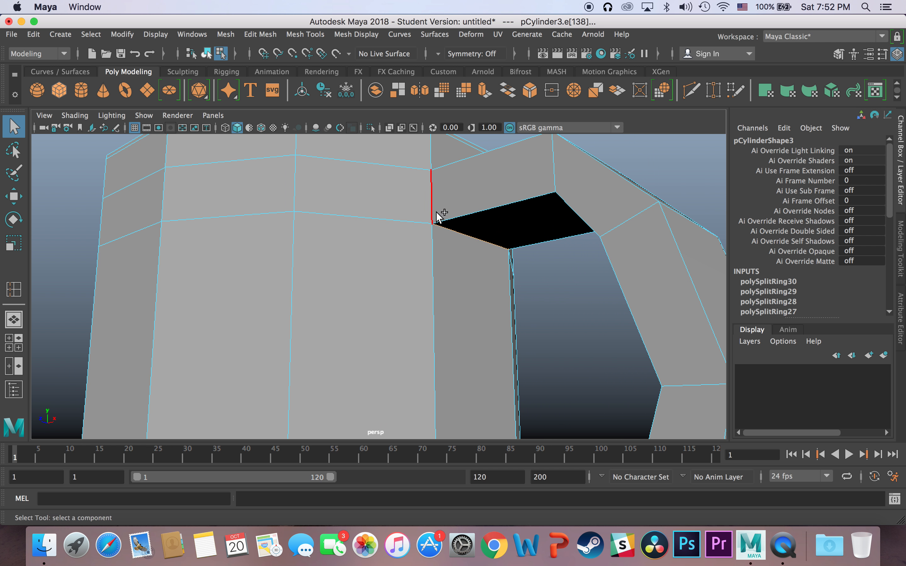
left_click_drag(415, 224, 437, 279, "alt")
scroll(437, 279, "up", 3)
scroll(437, 281, "down", 6)
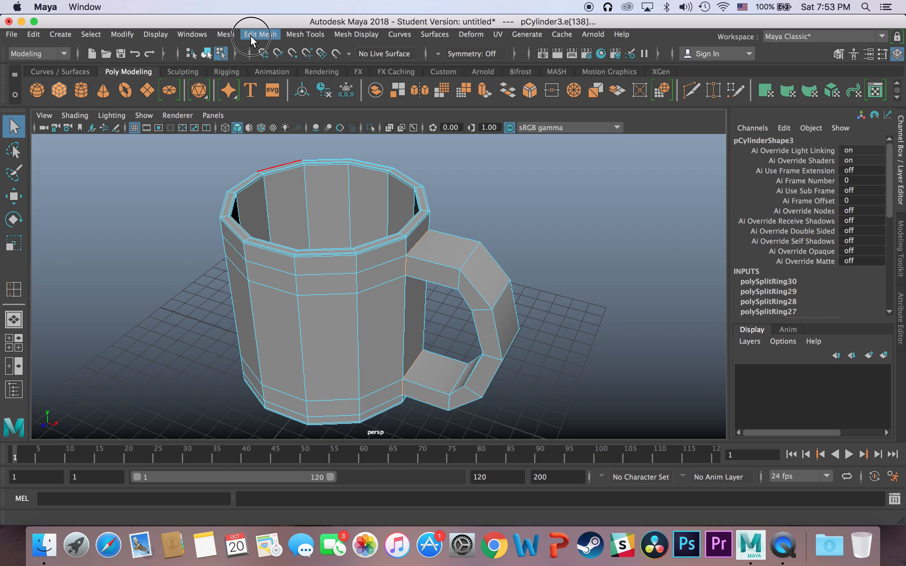
left_click(251, 35)
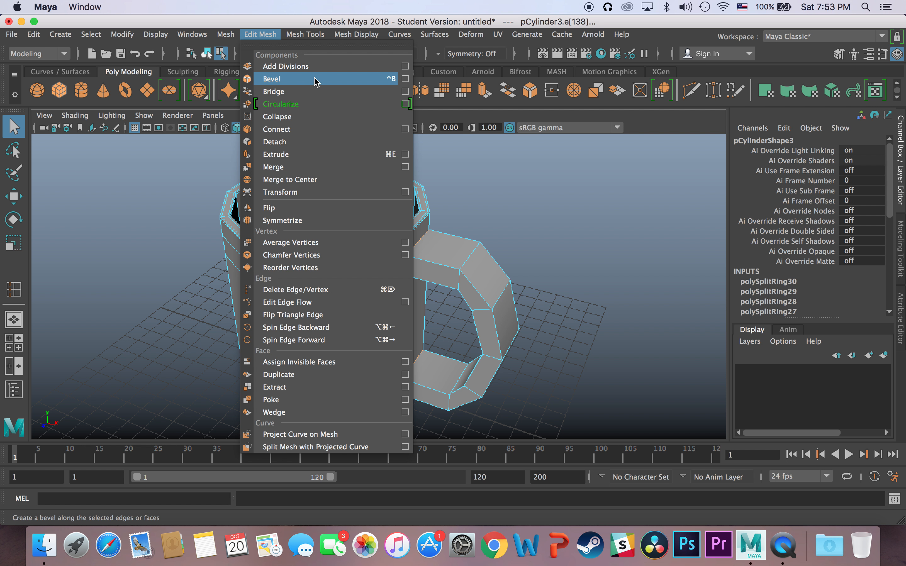
left_click(385, 79)
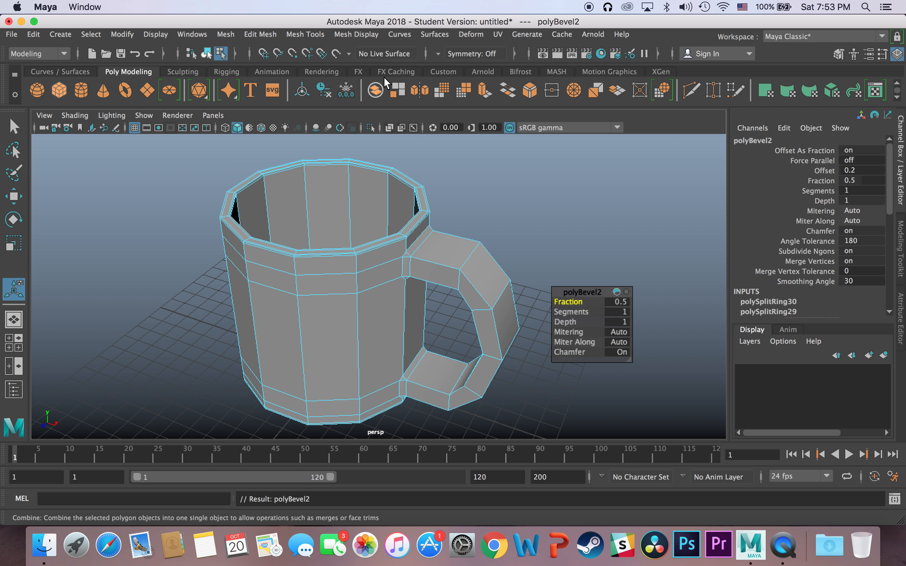
Set the joint bevel's Mitering to Uniform, Fraction to 0.180 and Segments to 3.
left_click(900, 318)
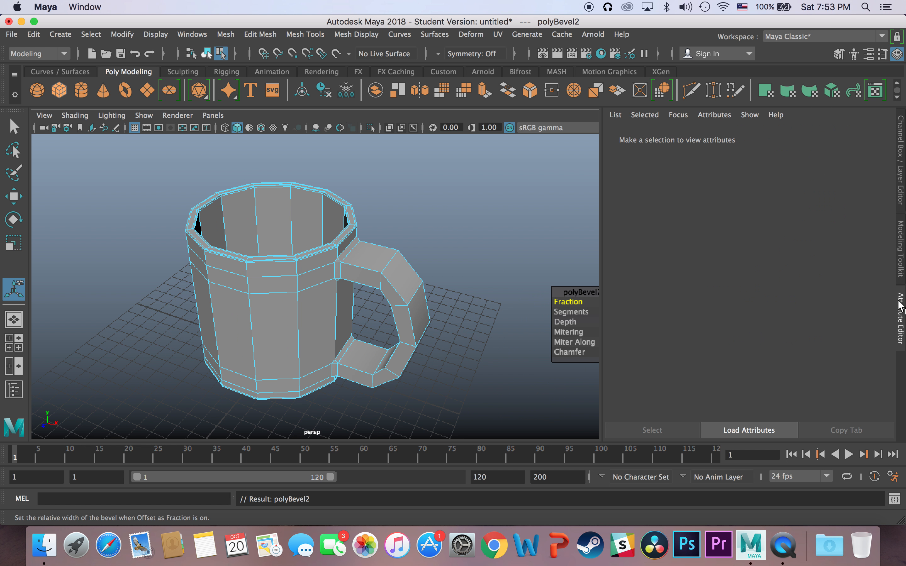
left_click(733, 299)
left_click(743, 313)
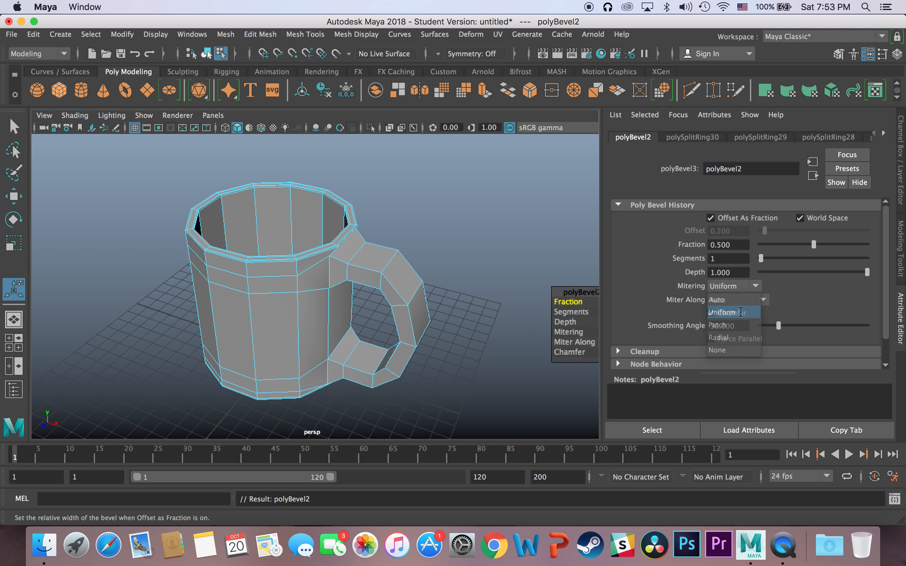
left_click_drag(818, 250, 779, 262)
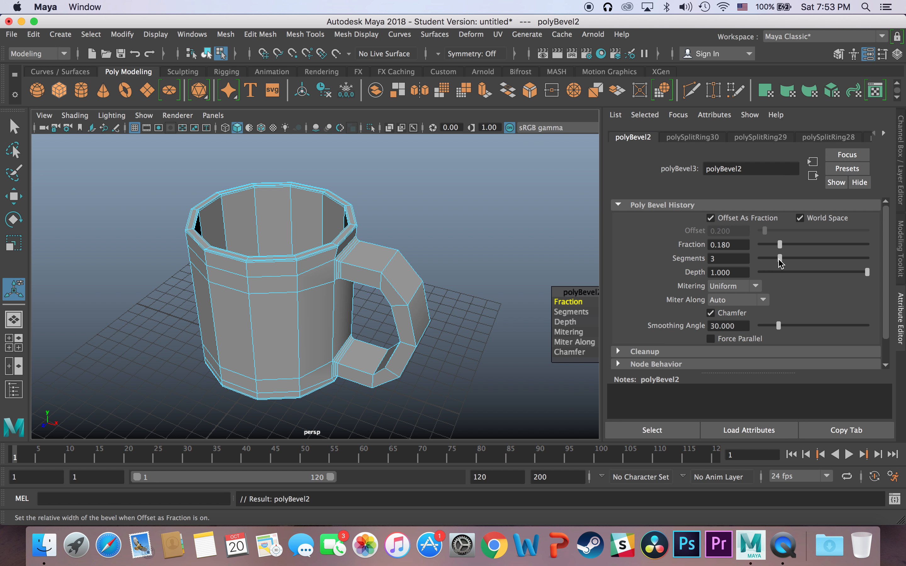
Return to object mode, display the mug in smooth mesh preview and clear the selection.
left_click_drag(401, 264, 351, 263, "alt")
right_click_drag(277, 204, 337, 189)
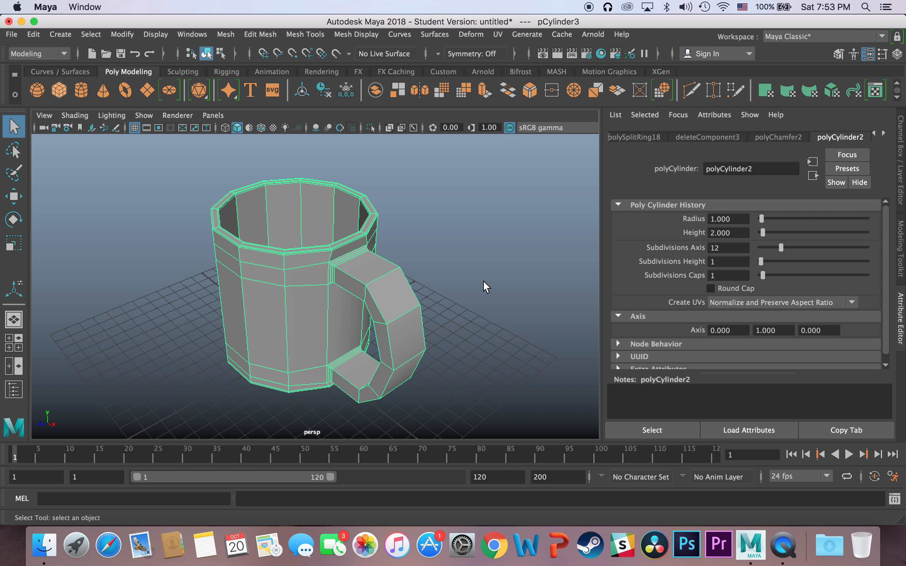
key("3")
left_click_drag(420, 283, 485, 304, "alt")
left_click(454, 292)
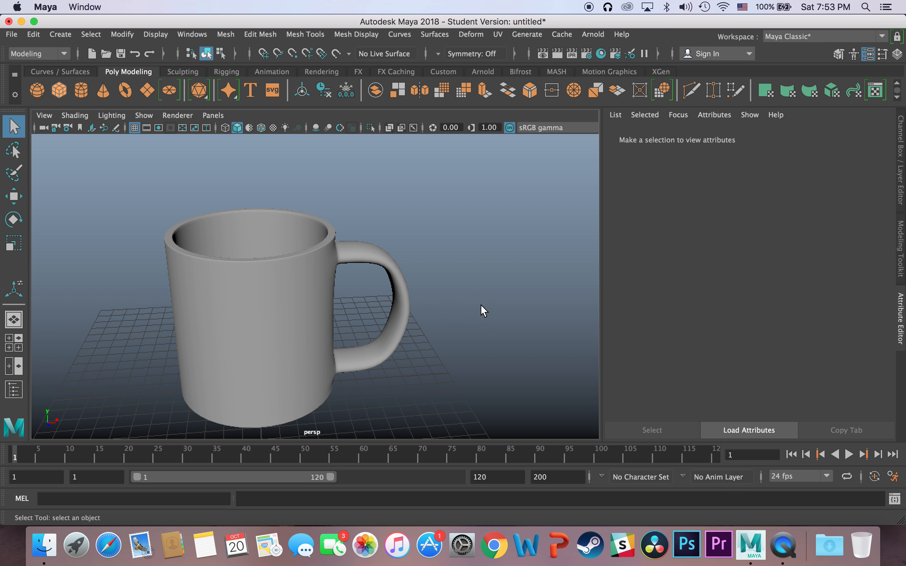
Examine the smoothed mug's rim and inner wall edges up close, then return to object mode and frame the whole mug.
left_click(340, 269)
key("f")
left_click_drag(376, 264, 323, 291, "alt")
right_click_drag(318, 207, 321, 170)
left_click(307, 200)
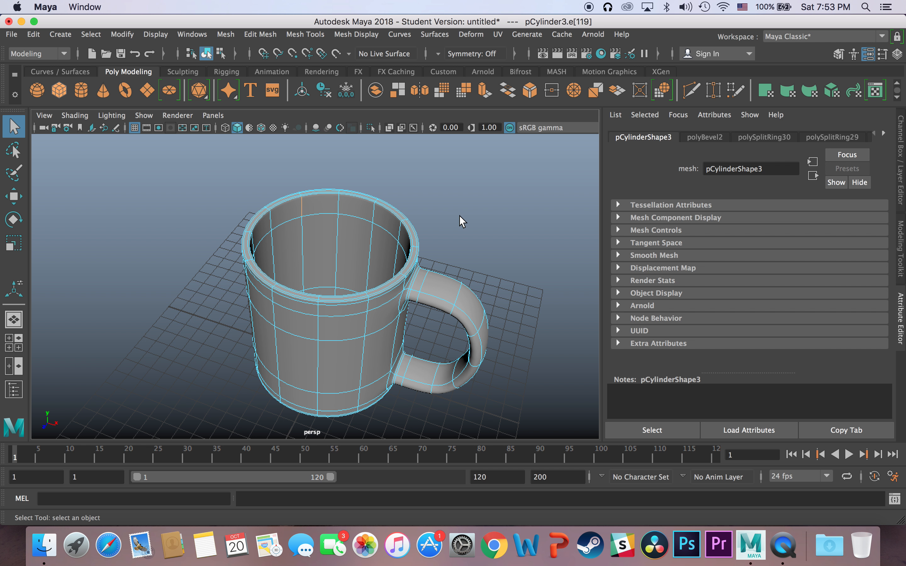
key("f")
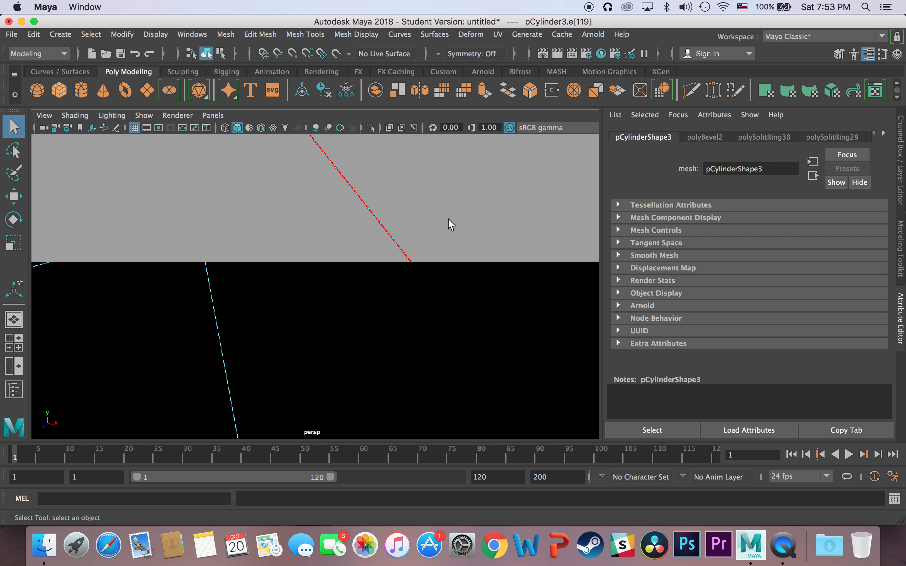
scroll(446, 221, "up", 2)
scroll(418, 242, "down", 1)
scroll(418, 242, "down", 3)
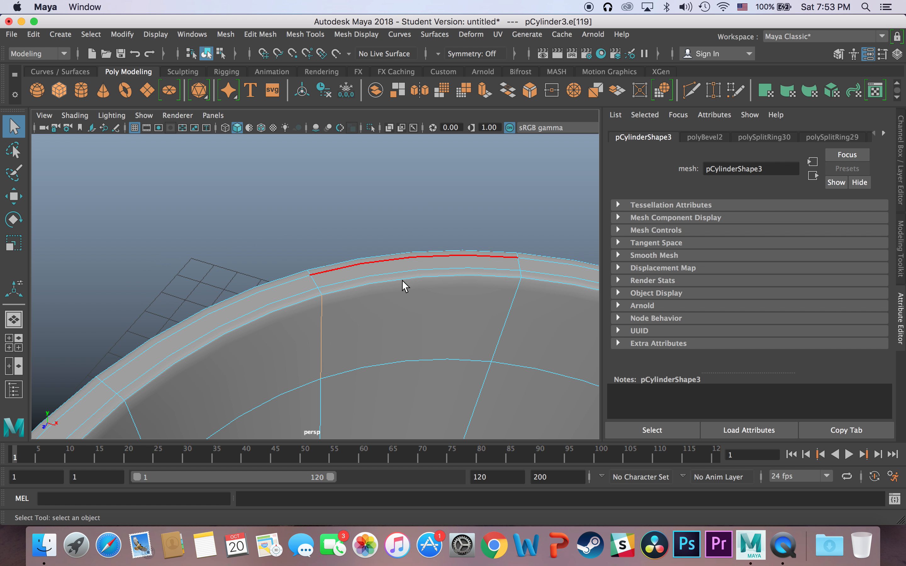
left_click_drag(334, 326, 302, 306, "alt")
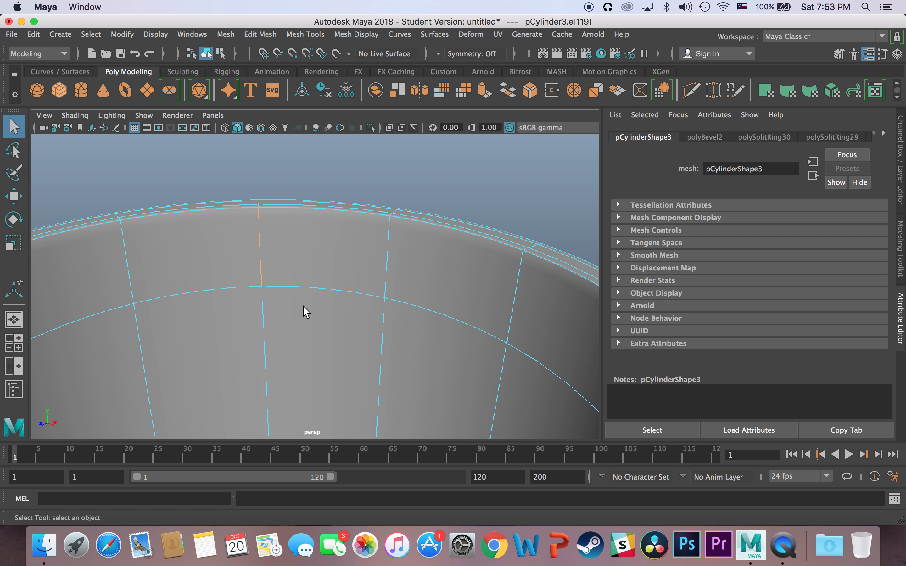
right_click_drag(303, 305, 367, 188)
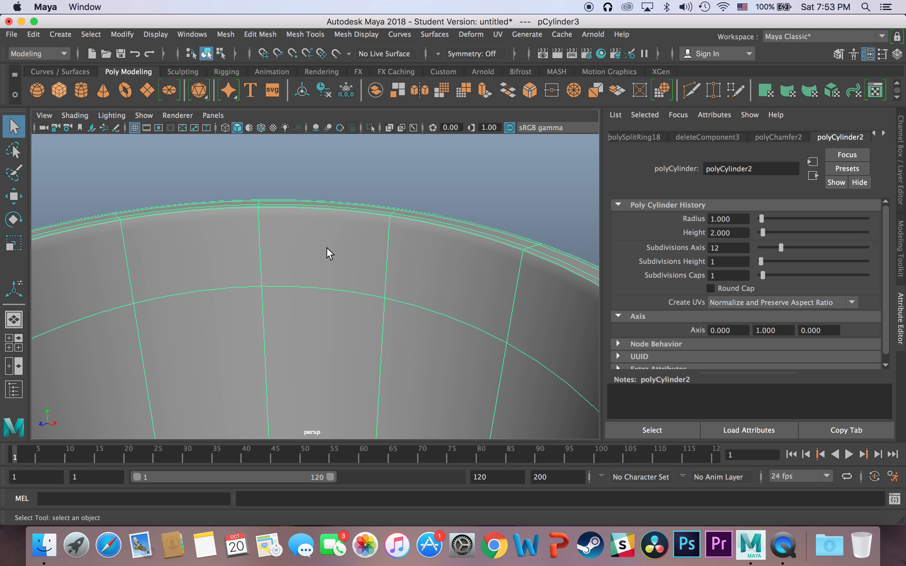
key("f")
left_click_drag(329, 253, 410, 264, "alt")
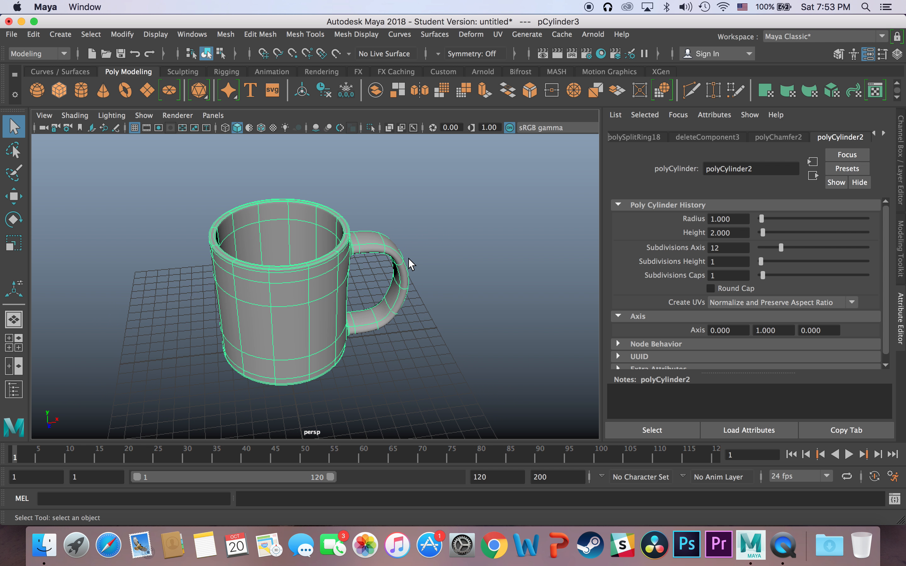